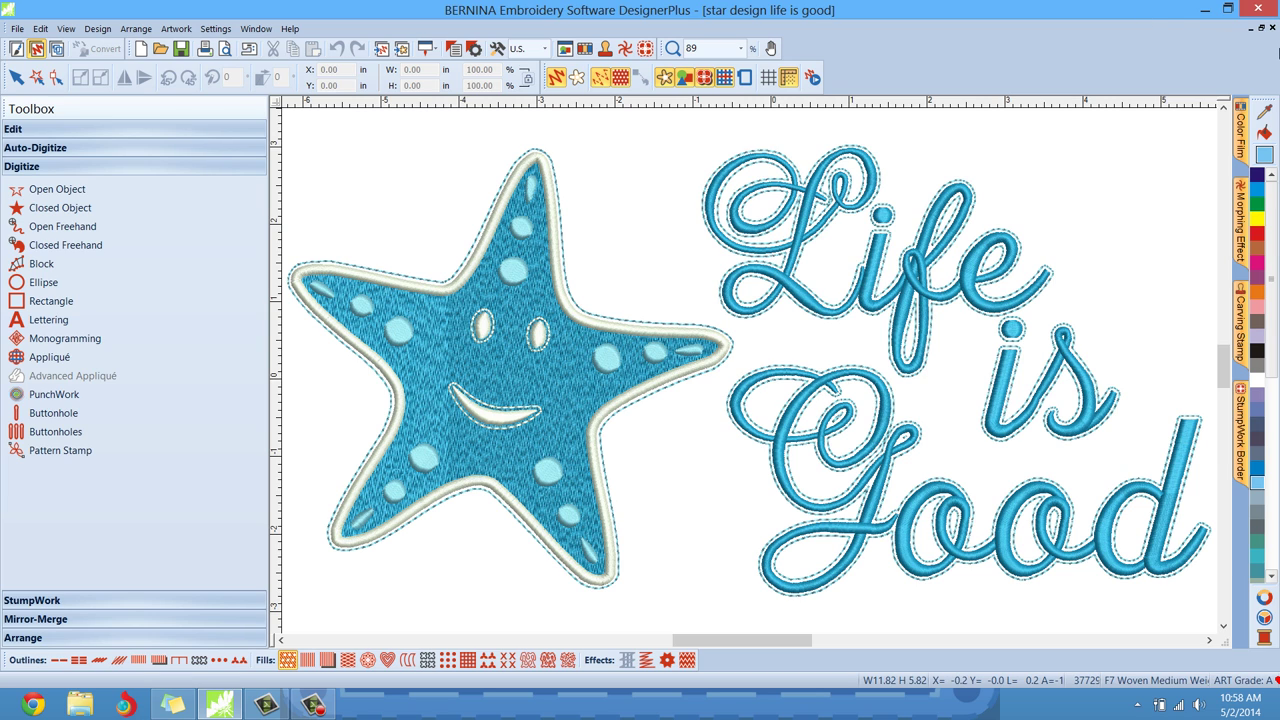
# Close the star design and switch the blank design to the artwork canvas
pyautogui.click(1272, 27)
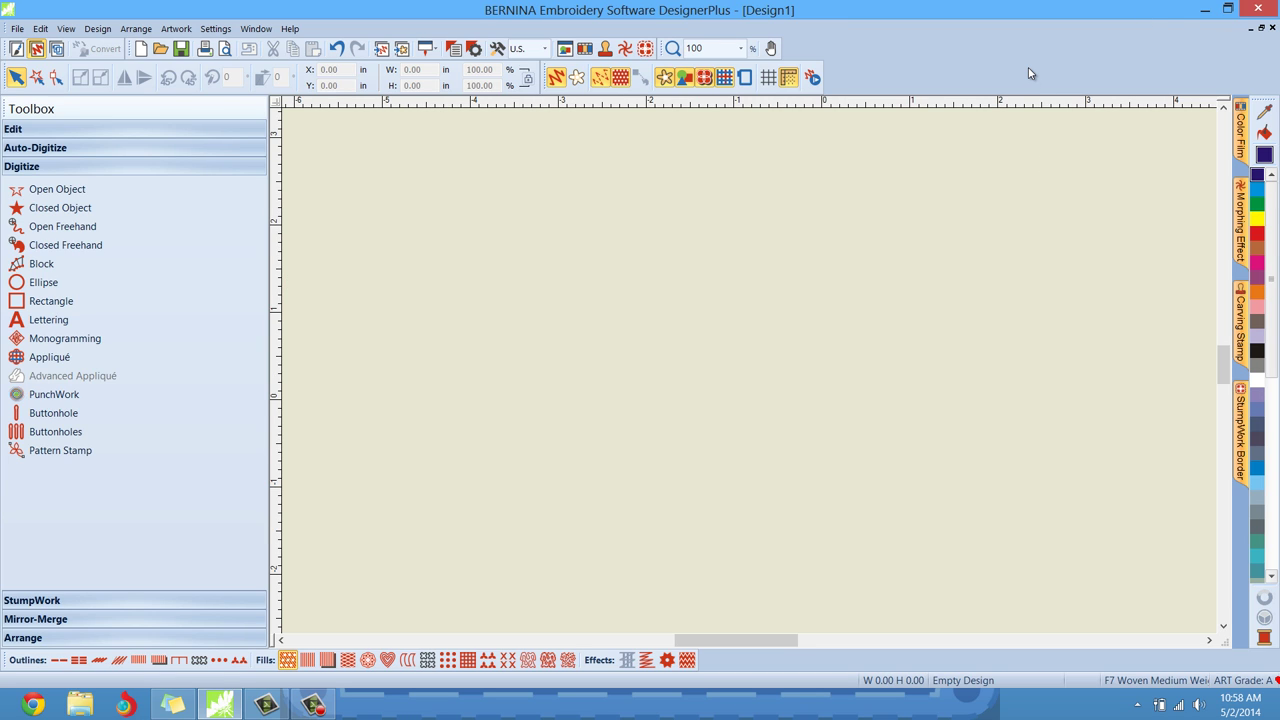
pyautogui.click(17, 48)
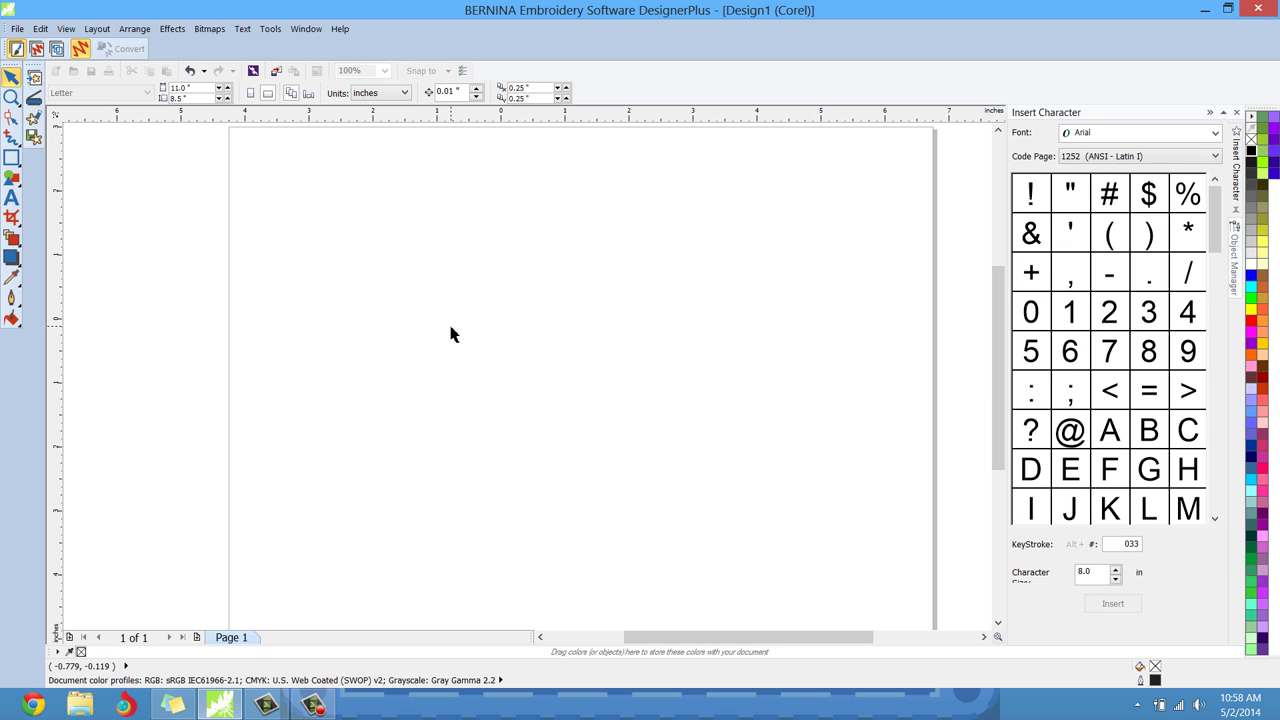
# Set the font for inserting characters to Floreale Two
pyautogui.click(1088, 138)
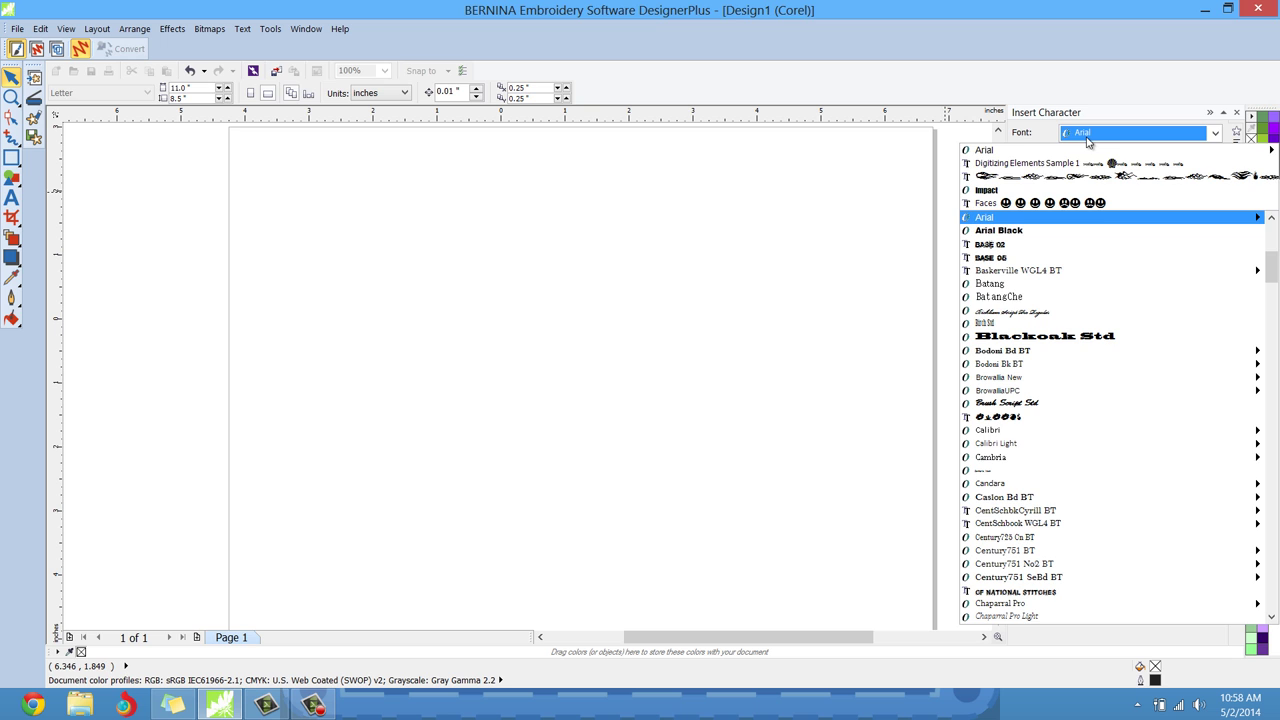
pyautogui.scroll(-1, 1083, 290)
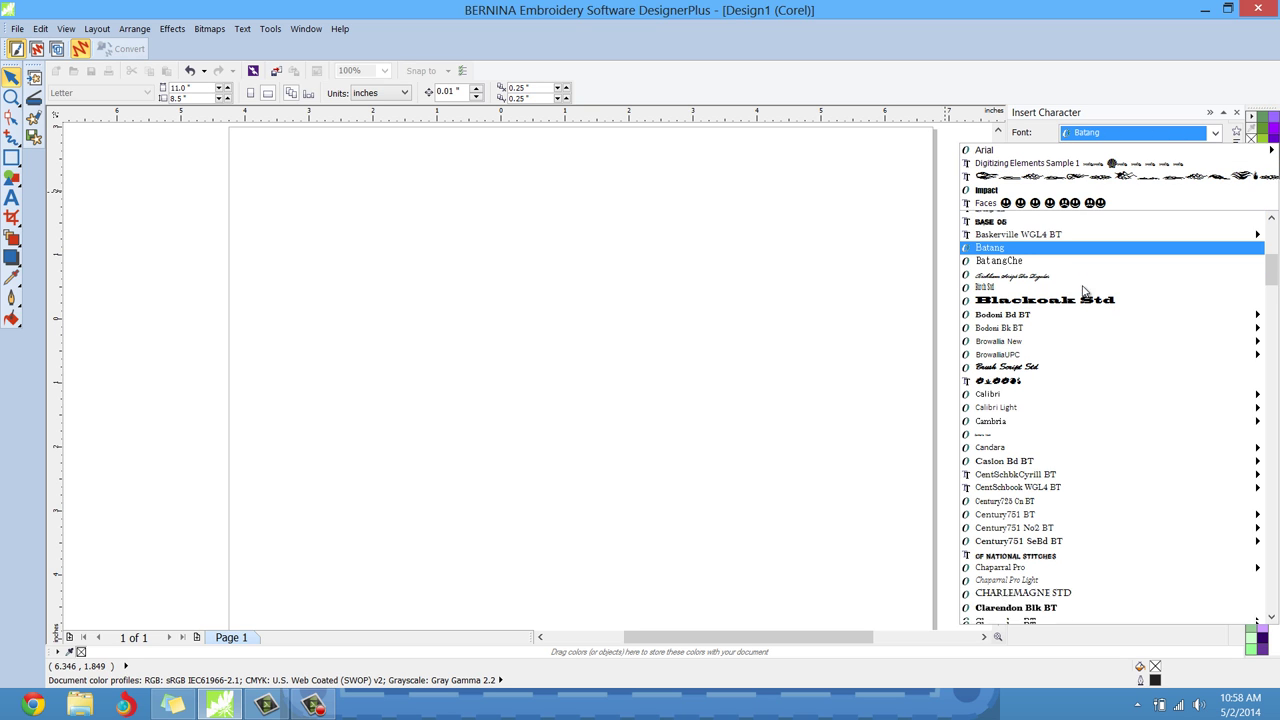
pyautogui.scroll(10, 1083, 290)
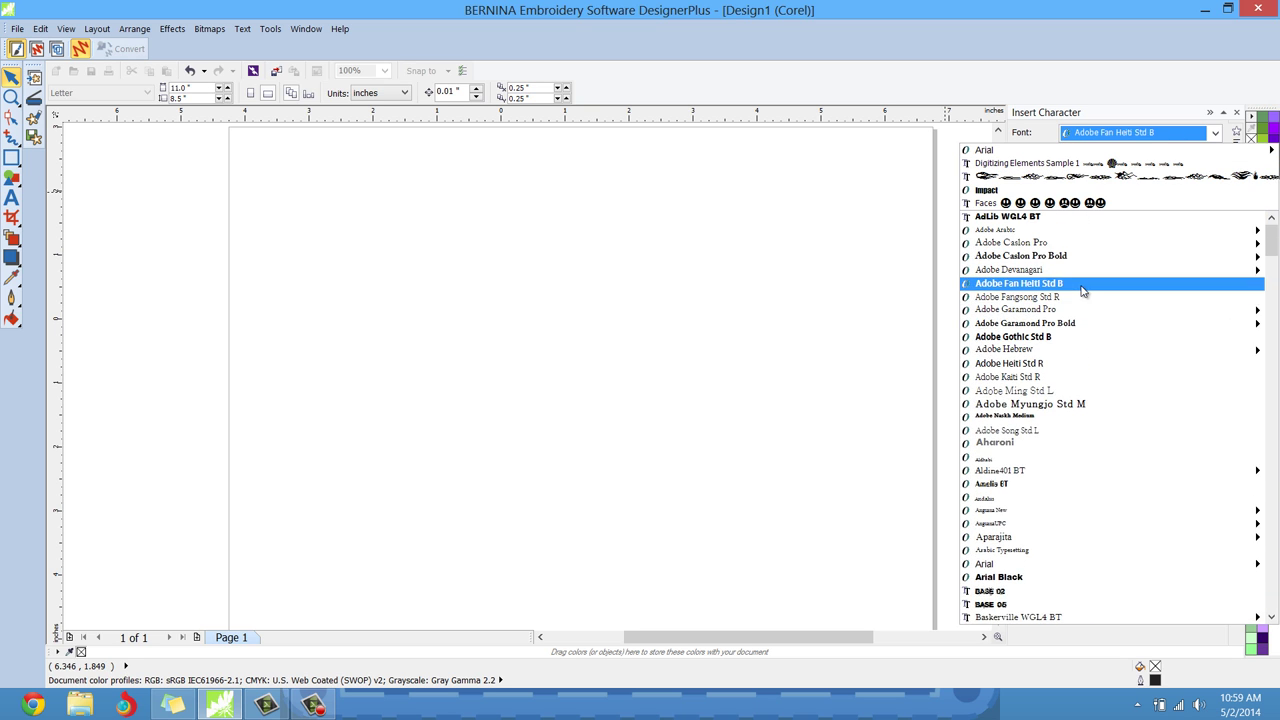
pyautogui.scroll(-20, 1083, 290)
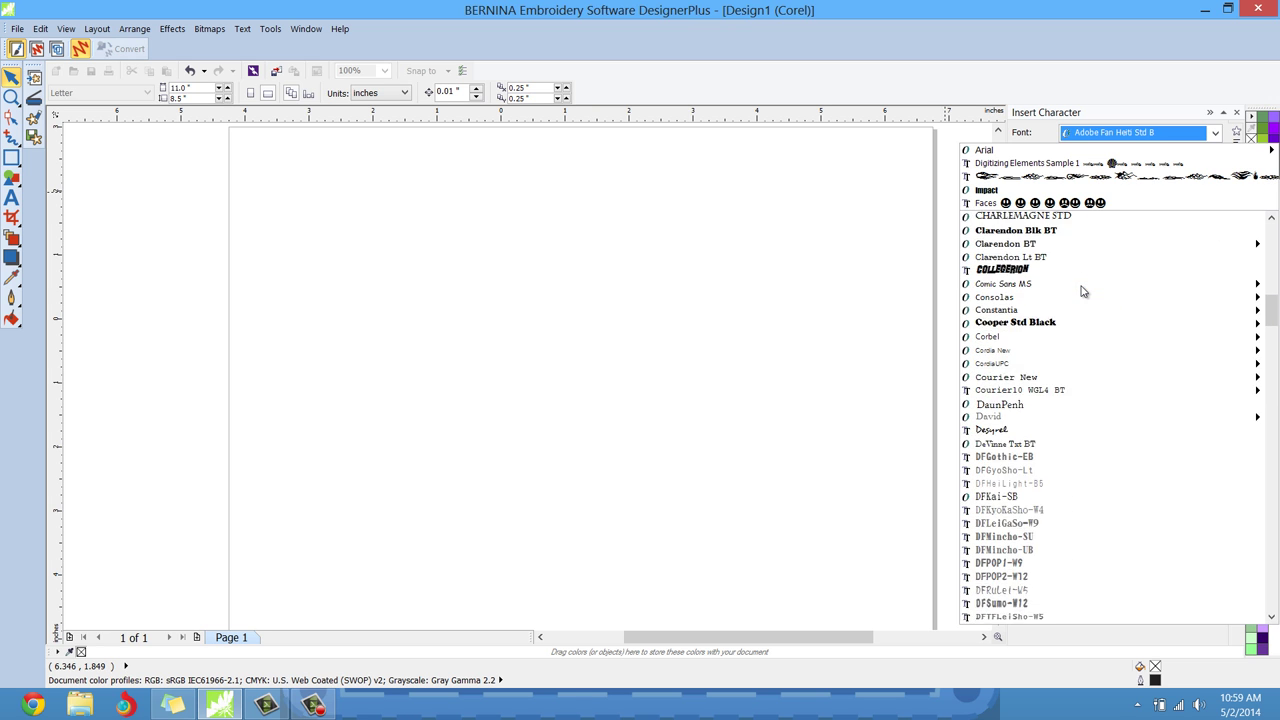
pyautogui.scroll(-7, 1083, 290)
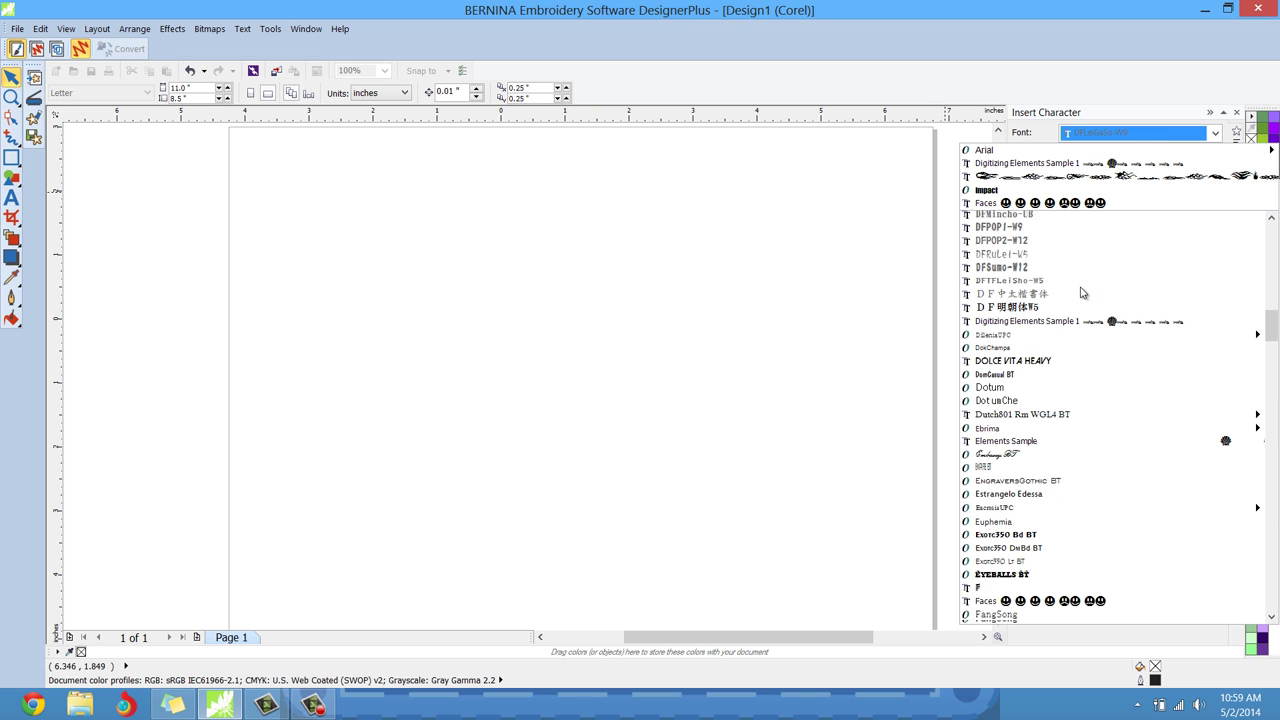
pyautogui.scroll(-2, 1066, 316)
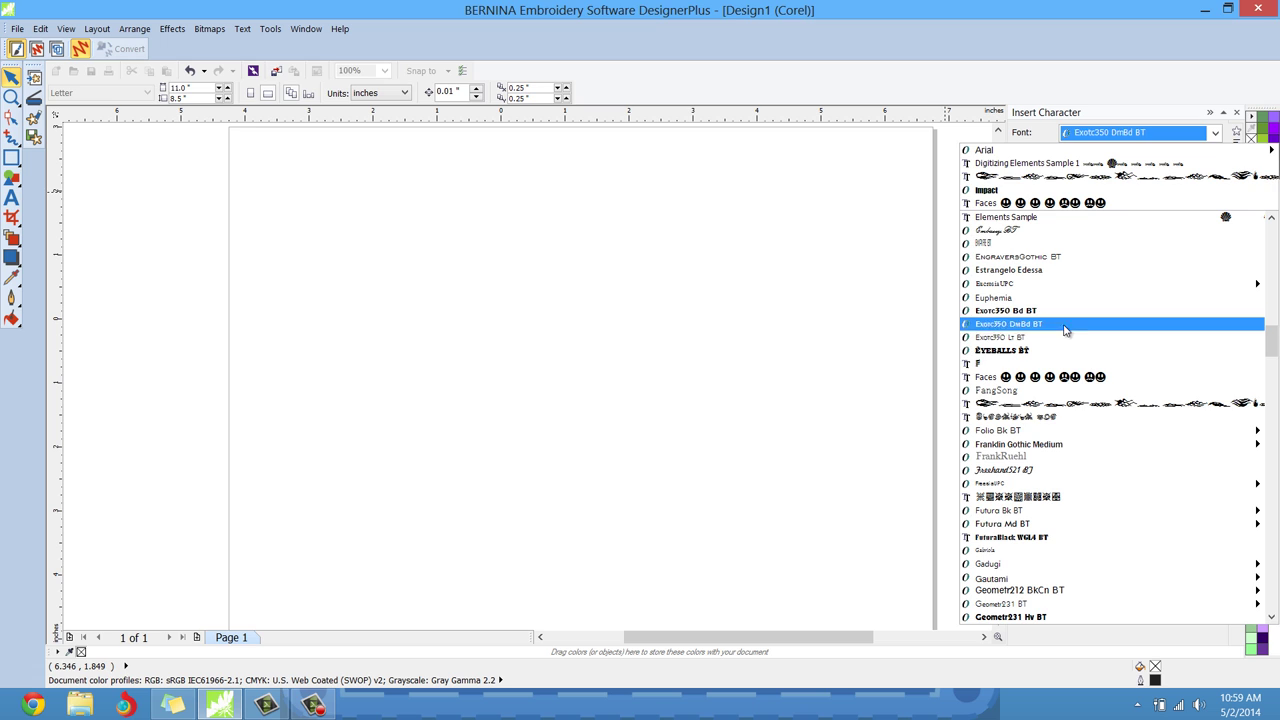
pyautogui.click(1034, 421)
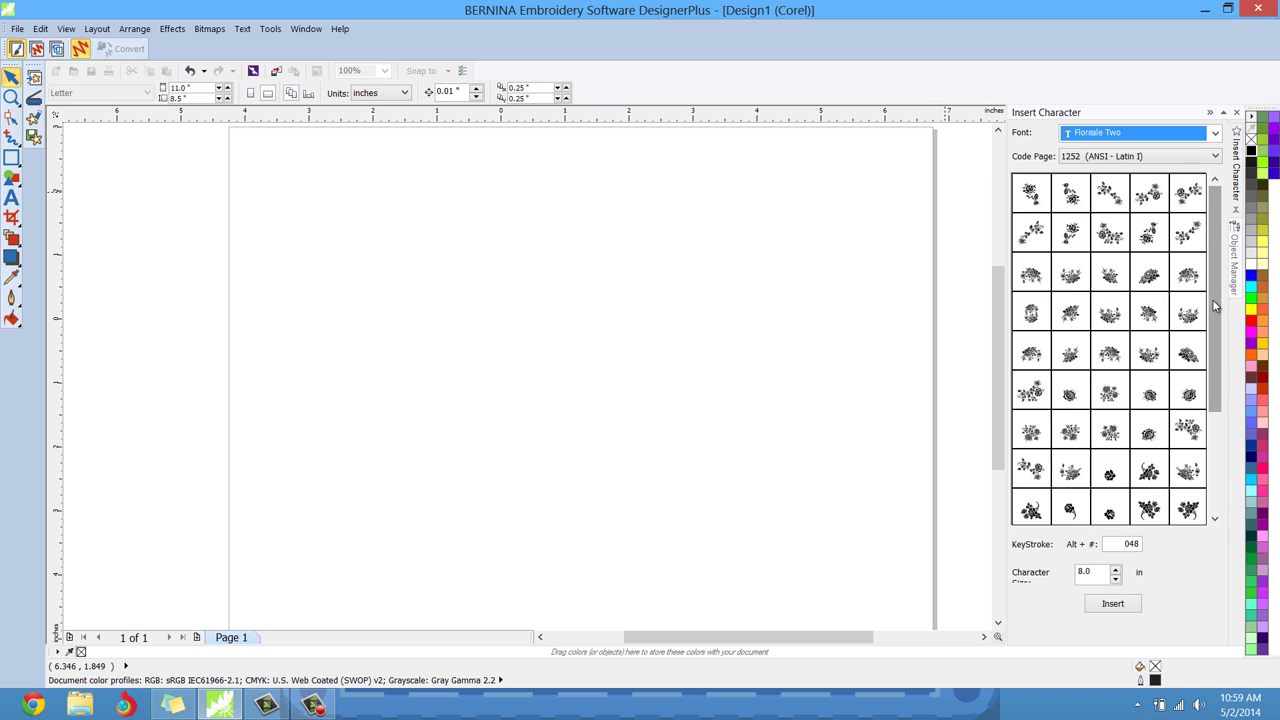
# Insert the fourth Floreale Two flower character at a size of 6.0 in, fill it with black and deselect it
pyautogui.click(1149, 194)
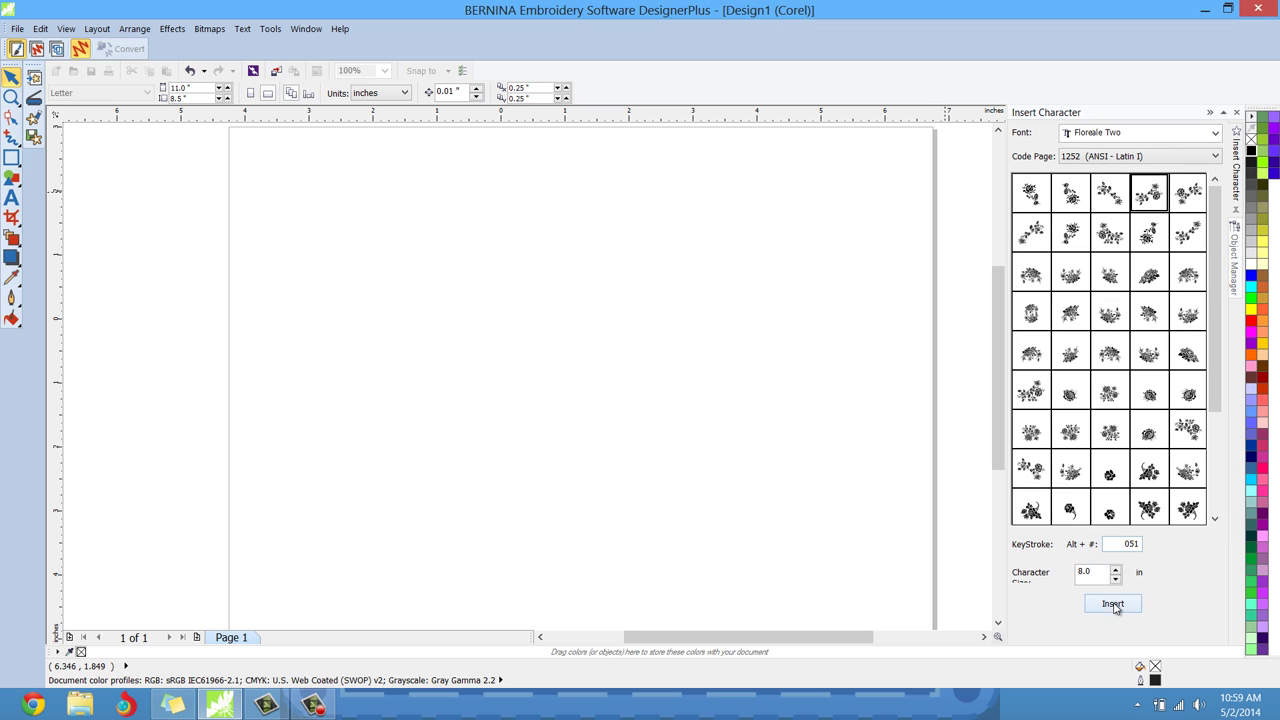
pyautogui.doubleClick(1098, 574)
pyautogui.write('6.0')
pyautogui.click(1097, 607)
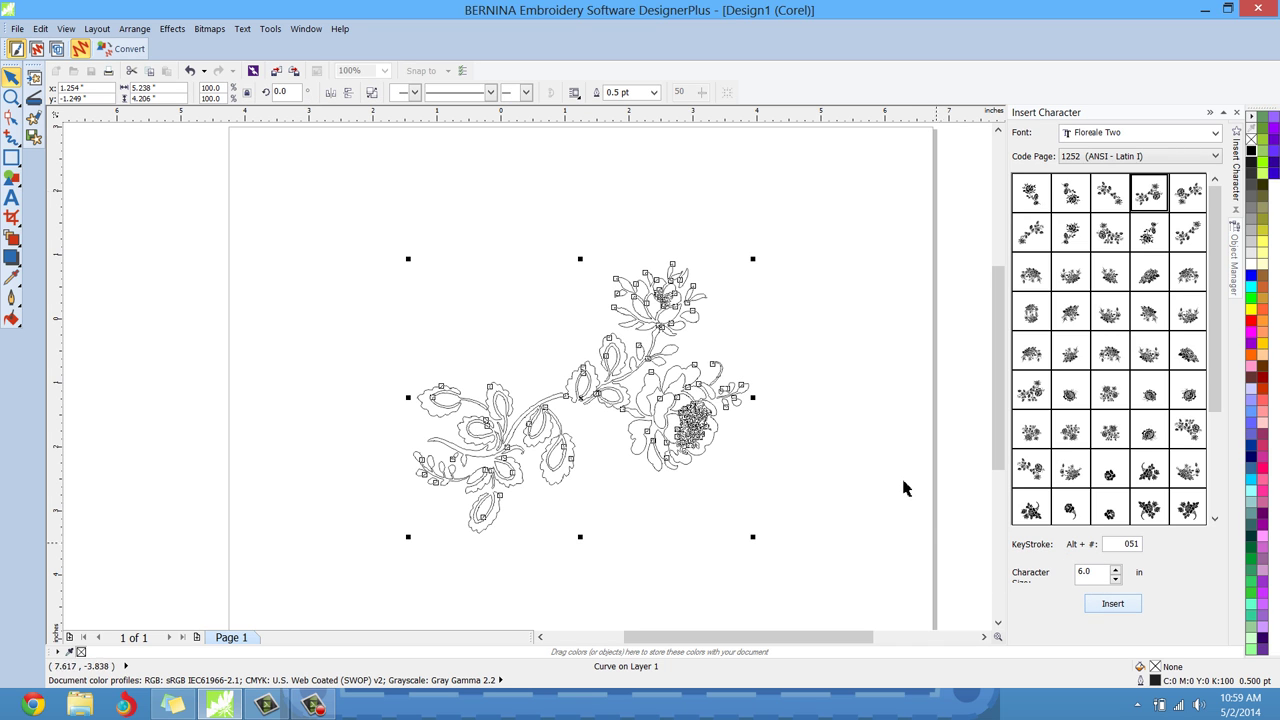
pyautogui.click(1252, 150)
pyautogui.click(861, 260)
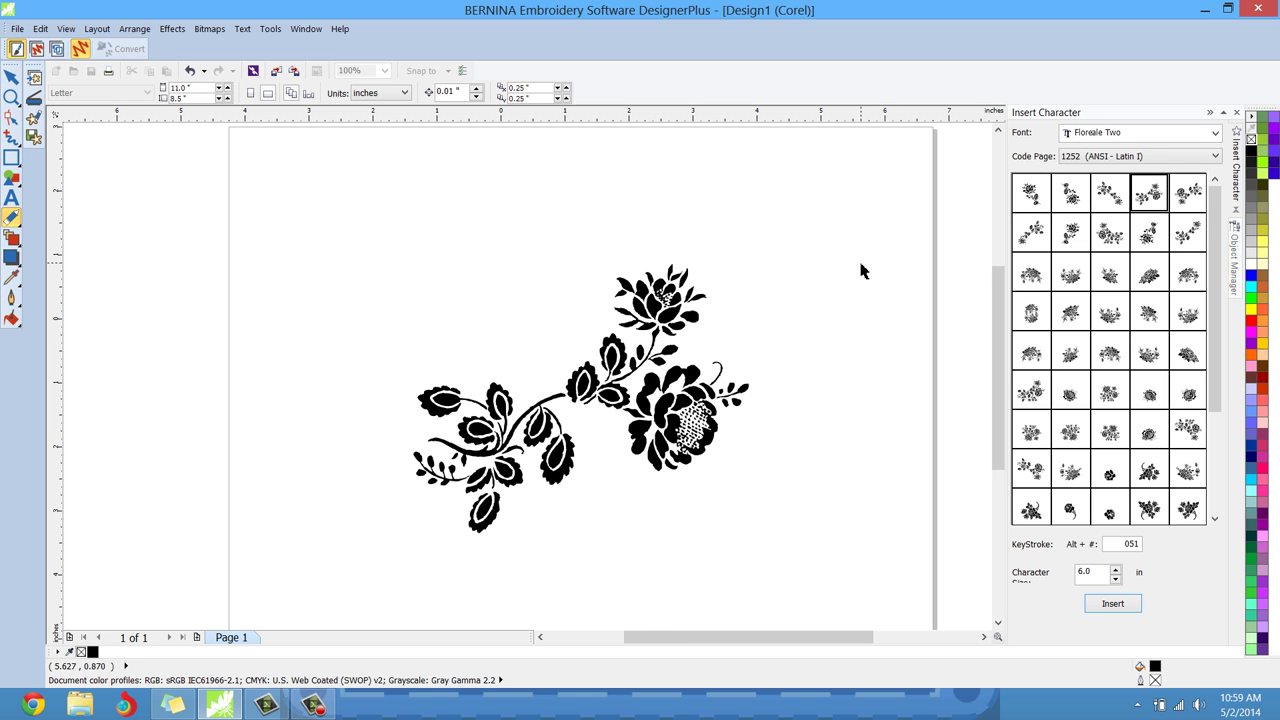
# Examine the edges of the petals, leaves and stems of the black floral artwork up close
pyautogui.scroll(4, 670, 335)
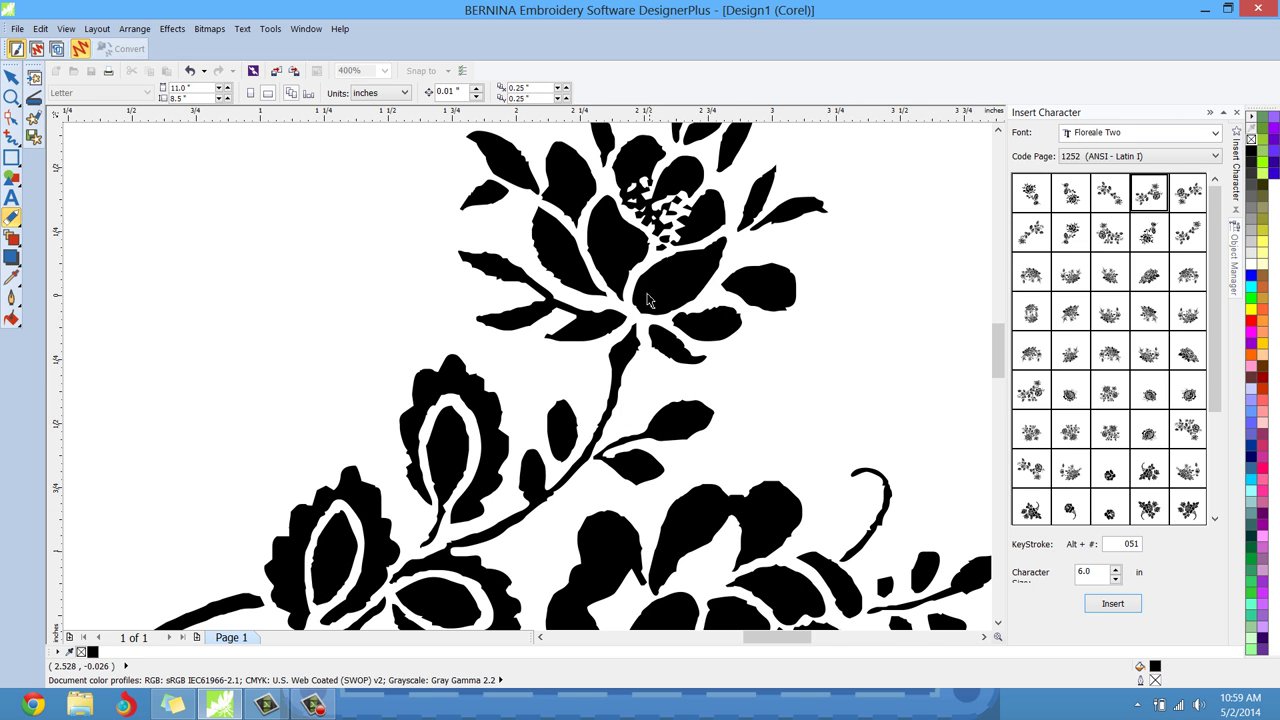
pyautogui.scroll(1, 643, 275)
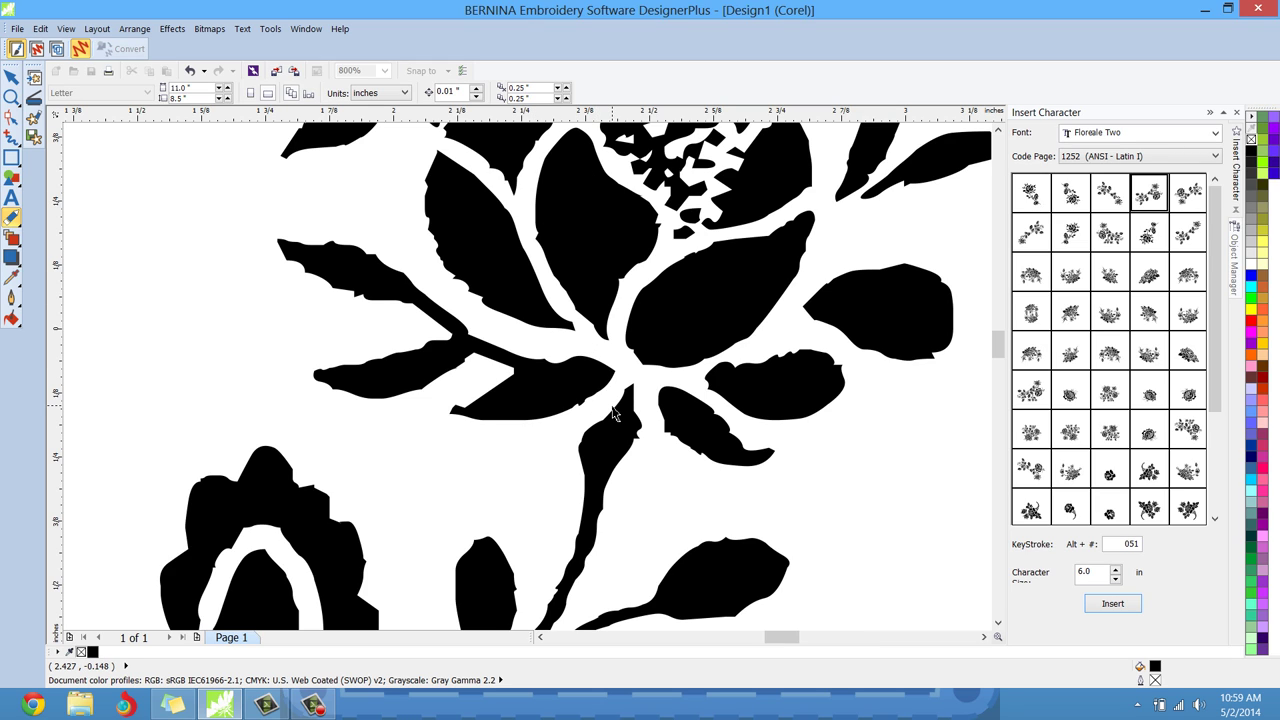
pyautogui.scroll(-2, 615, 414)
pyautogui.scroll(1, 615, 414)
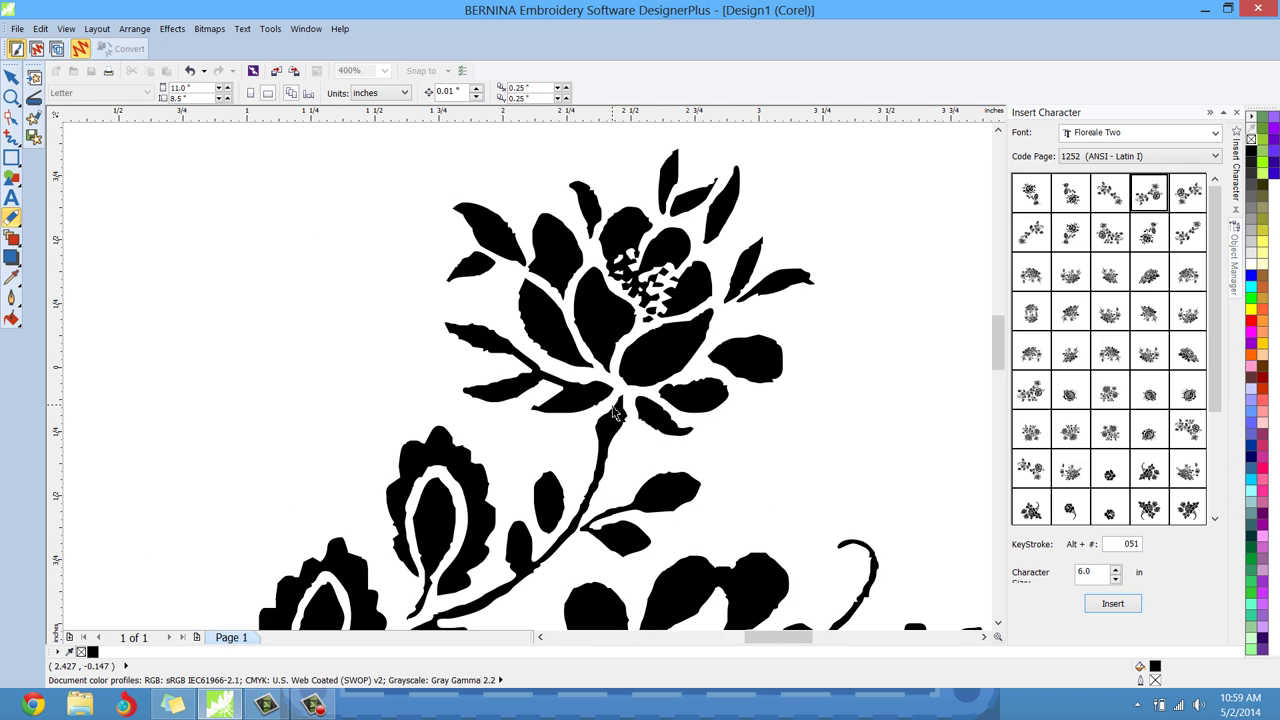
pyautogui.click(480, 232)
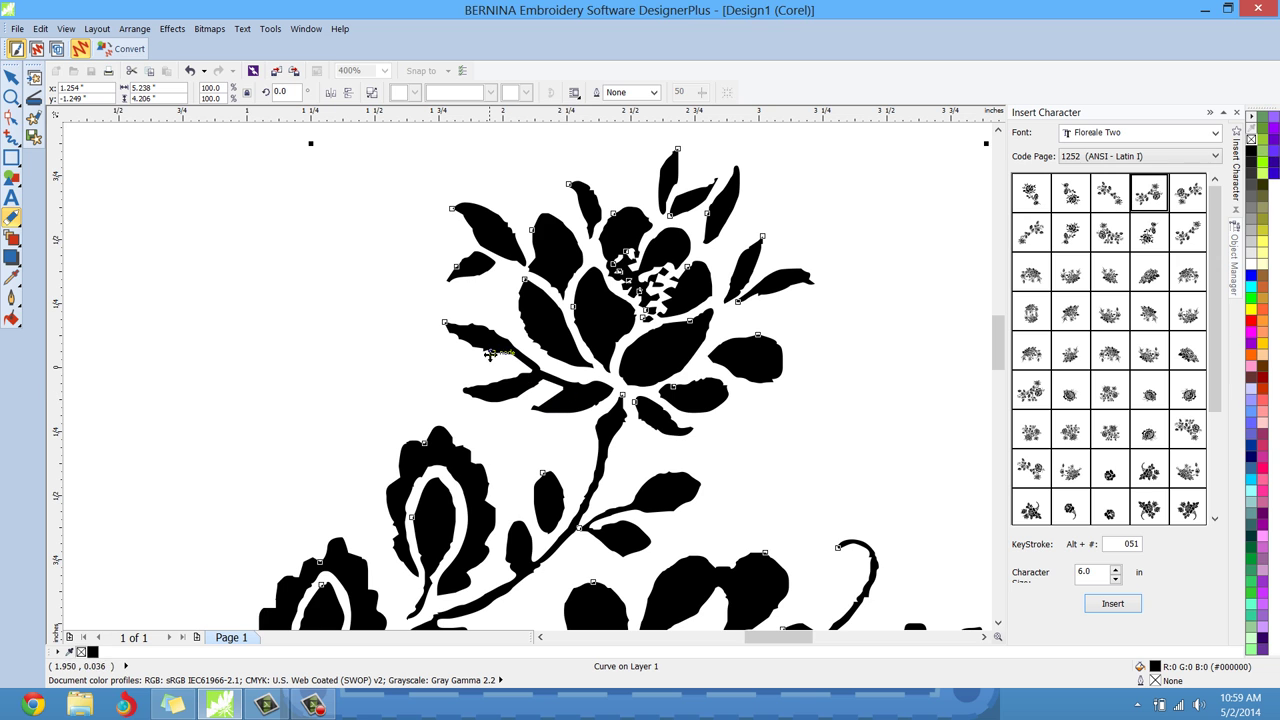
pyautogui.moveTo(995, 330); pyautogui.dragTo(995, 360)
pyautogui.scroll(2, 862, 298)
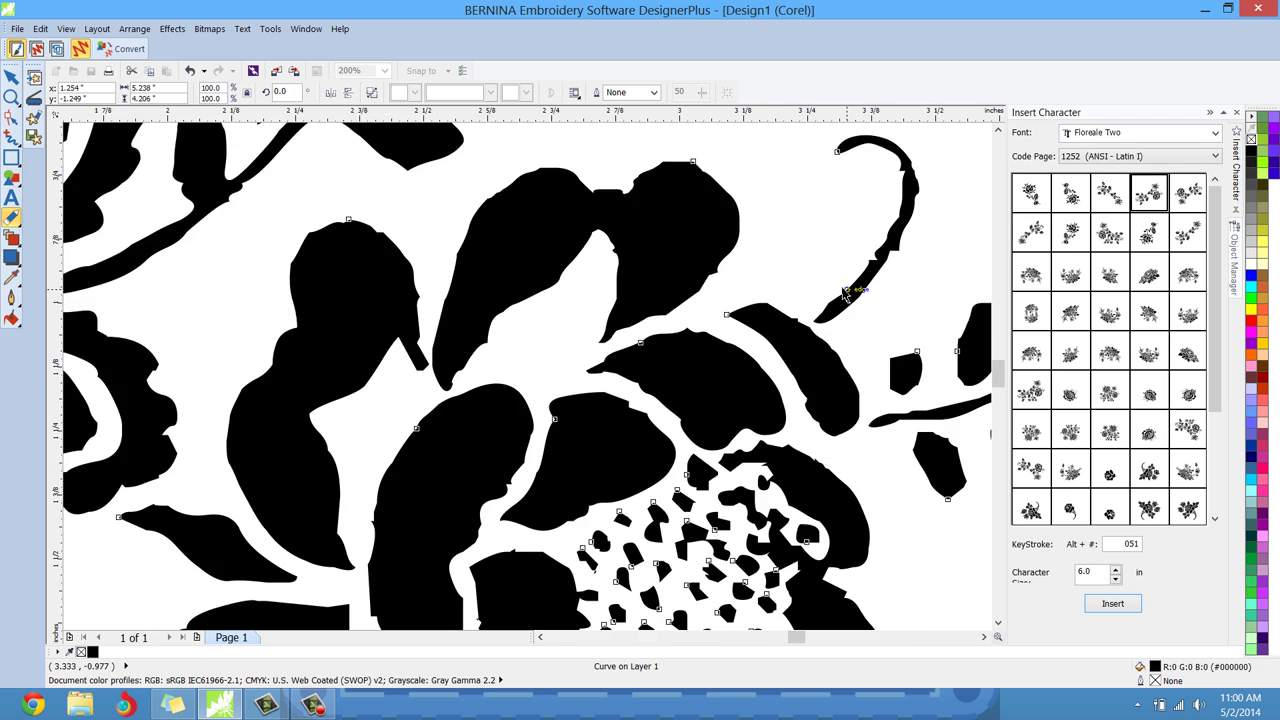
pyautogui.scroll(-1, 785, 277)
pyautogui.scroll(-3, 790, 293)
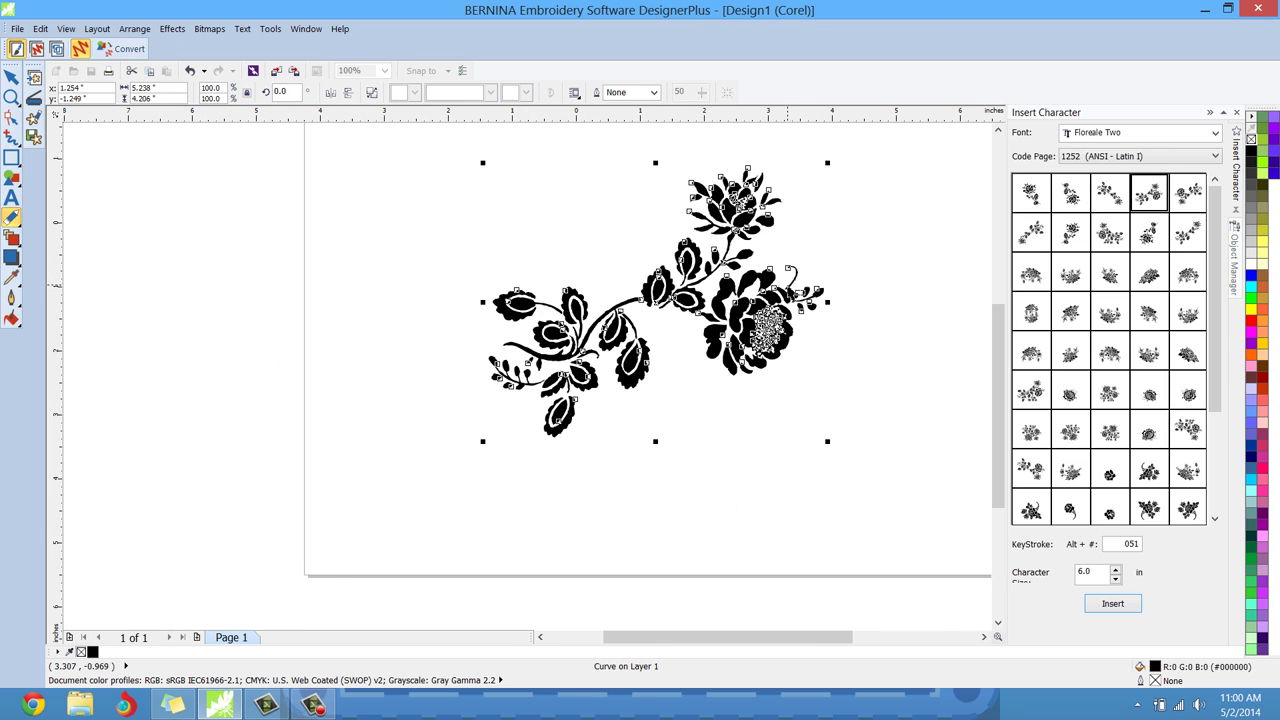
pyautogui.scroll(1, 790, 293)
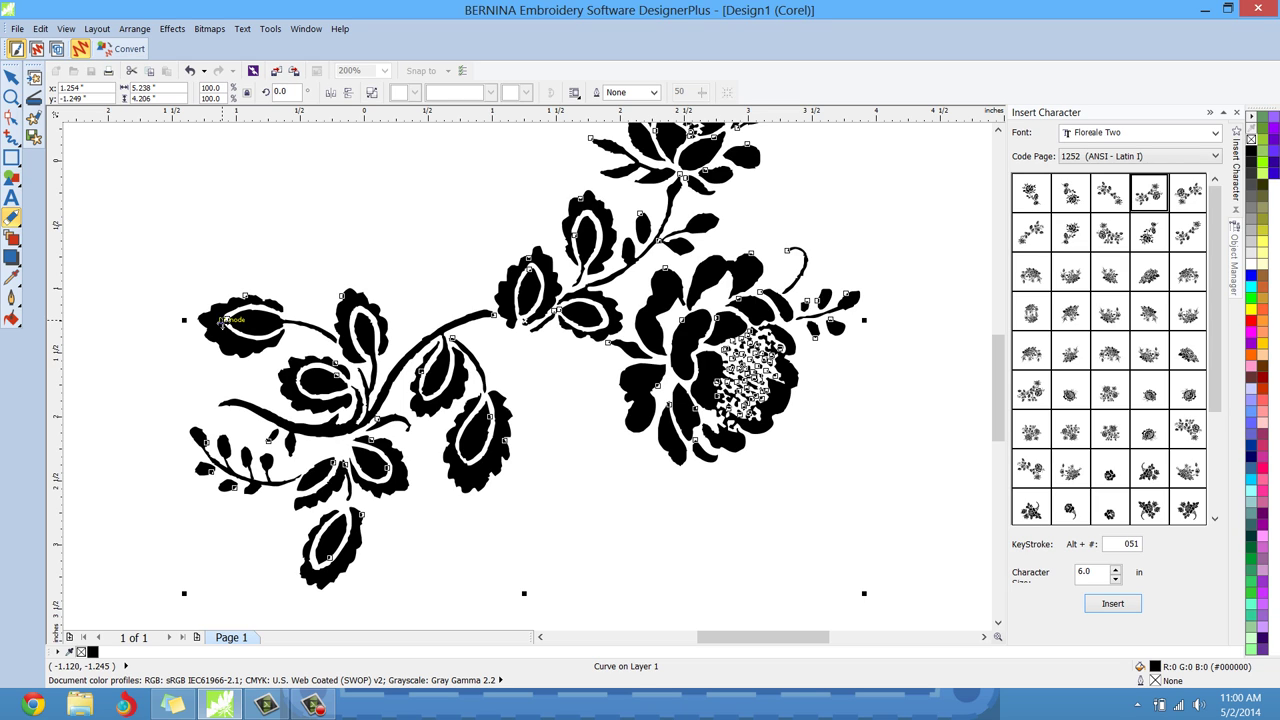
# Delete the floral artwork and change the character font to Digitizing Elements Sample 1
pyautogui.press('Delete')
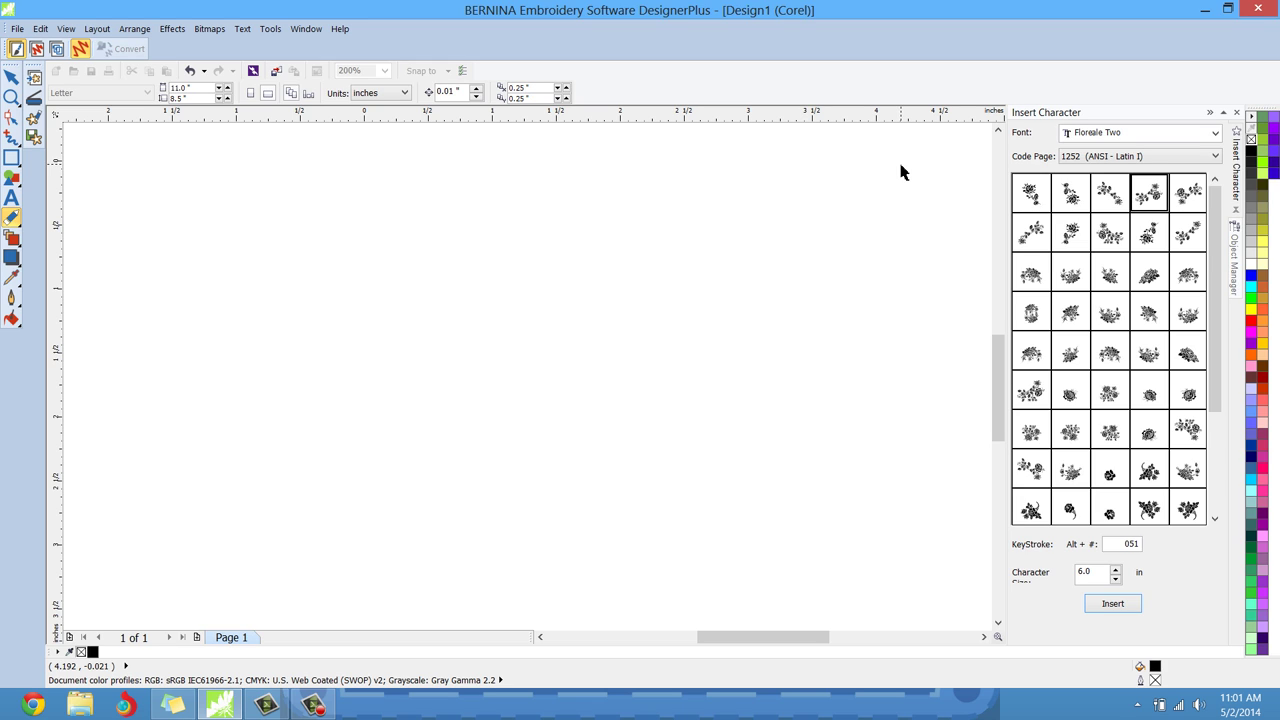
pyautogui.click(1078, 134)
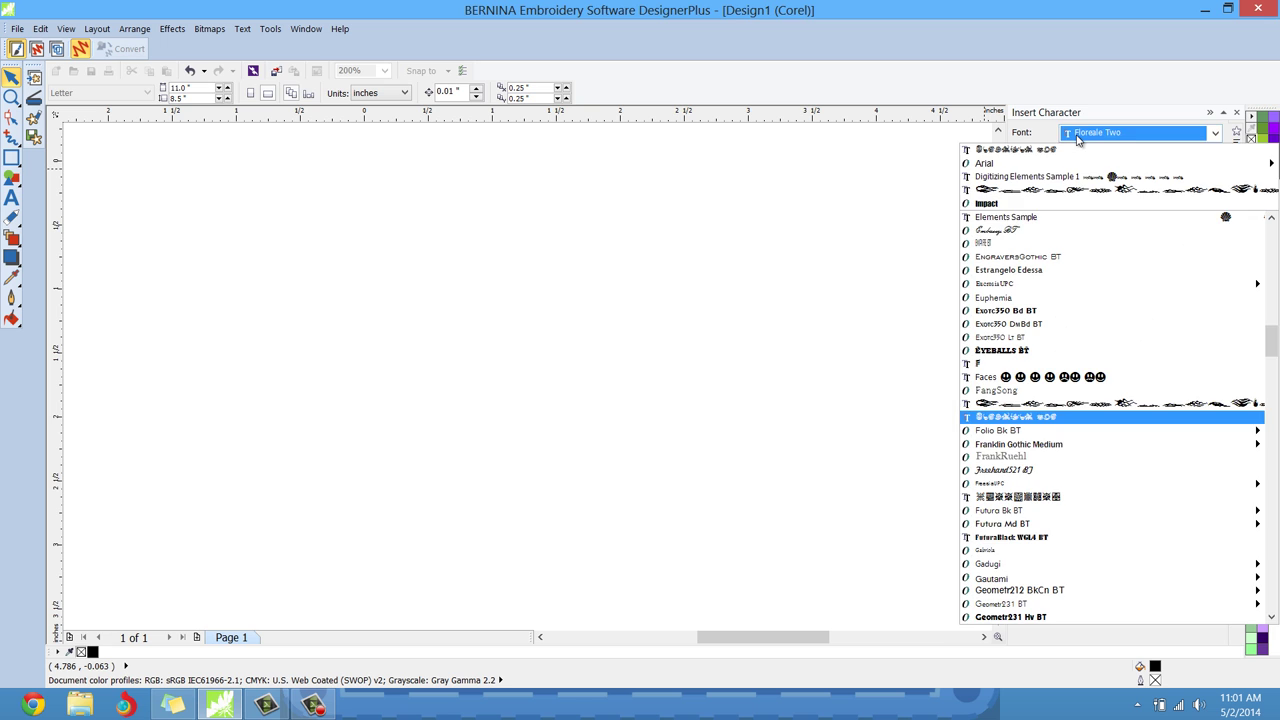
pyautogui.scroll(2, 1097, 360)
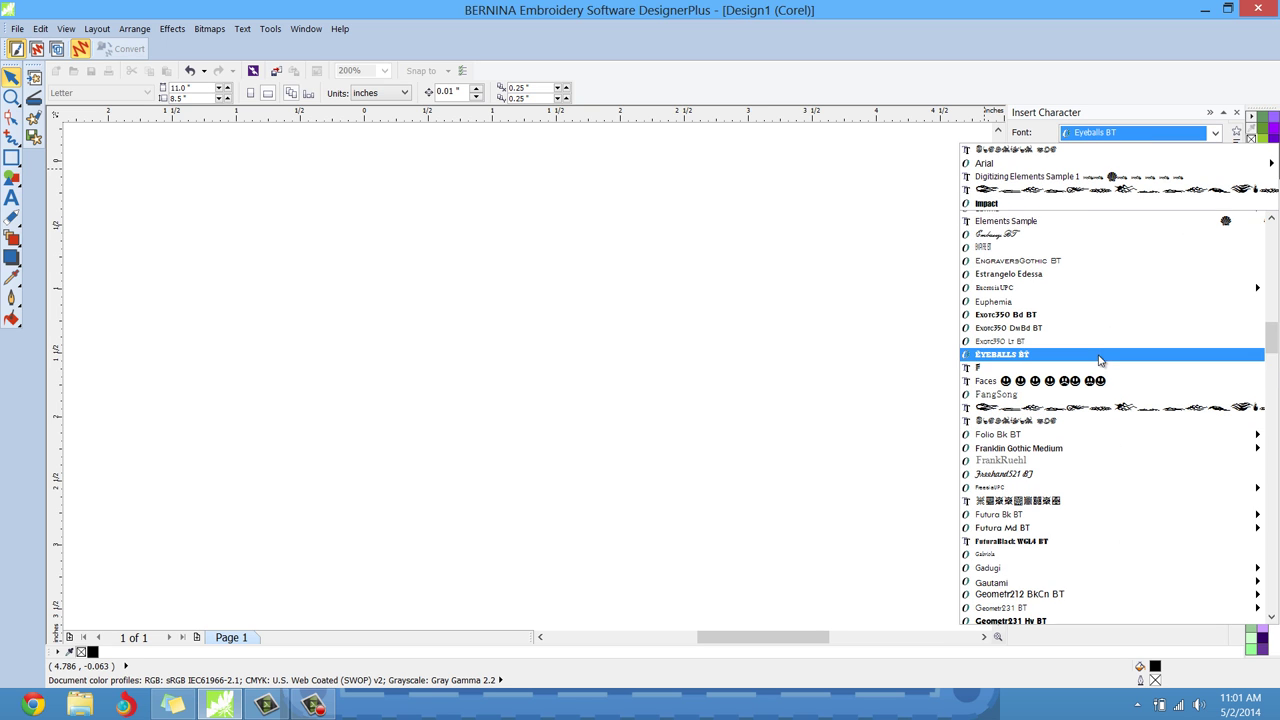
pyautogui.scroll(4, 1097, 360)
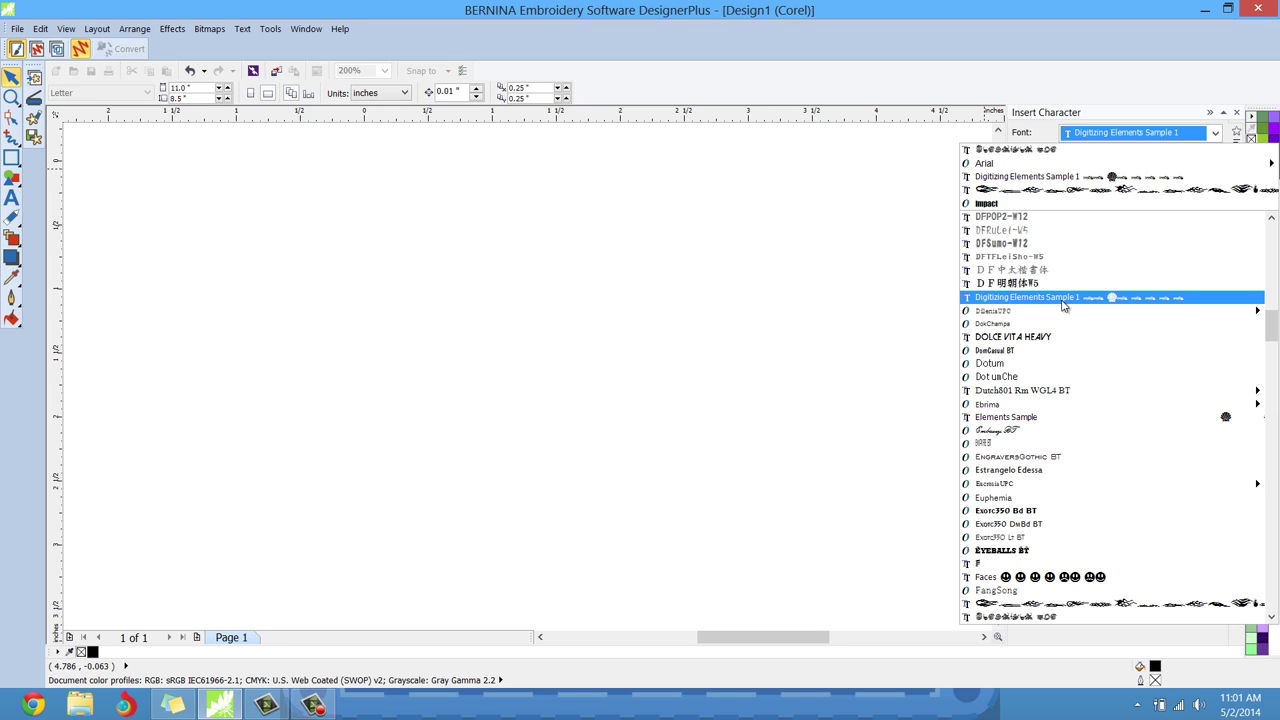
pyautogui.click(1064, 306)
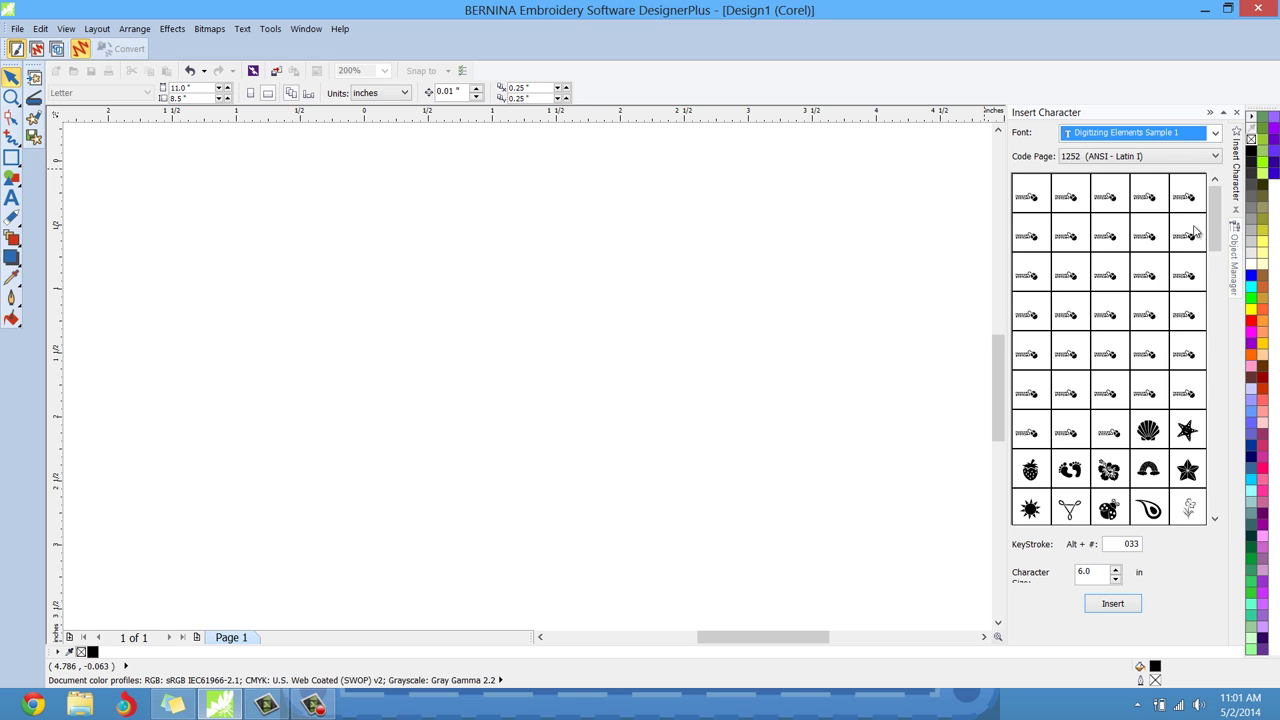
# Insert the first Passion Stitch logo character of the font and delete it from the page
pyautogui.moveTo(1222, 232); pyautogui.dragTo(1015, 203)
pyautogui.click(1020, 200)
pyautogui.click(1124, 603)
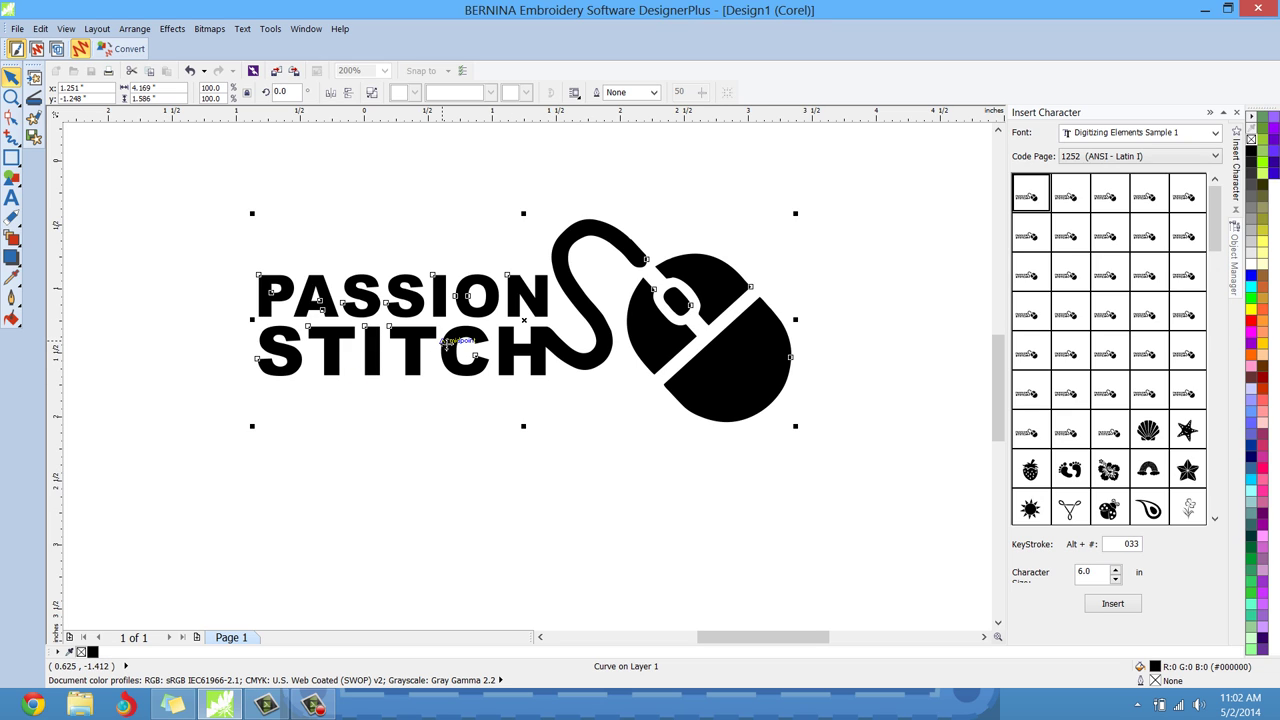
pyautogui.press('Delete')
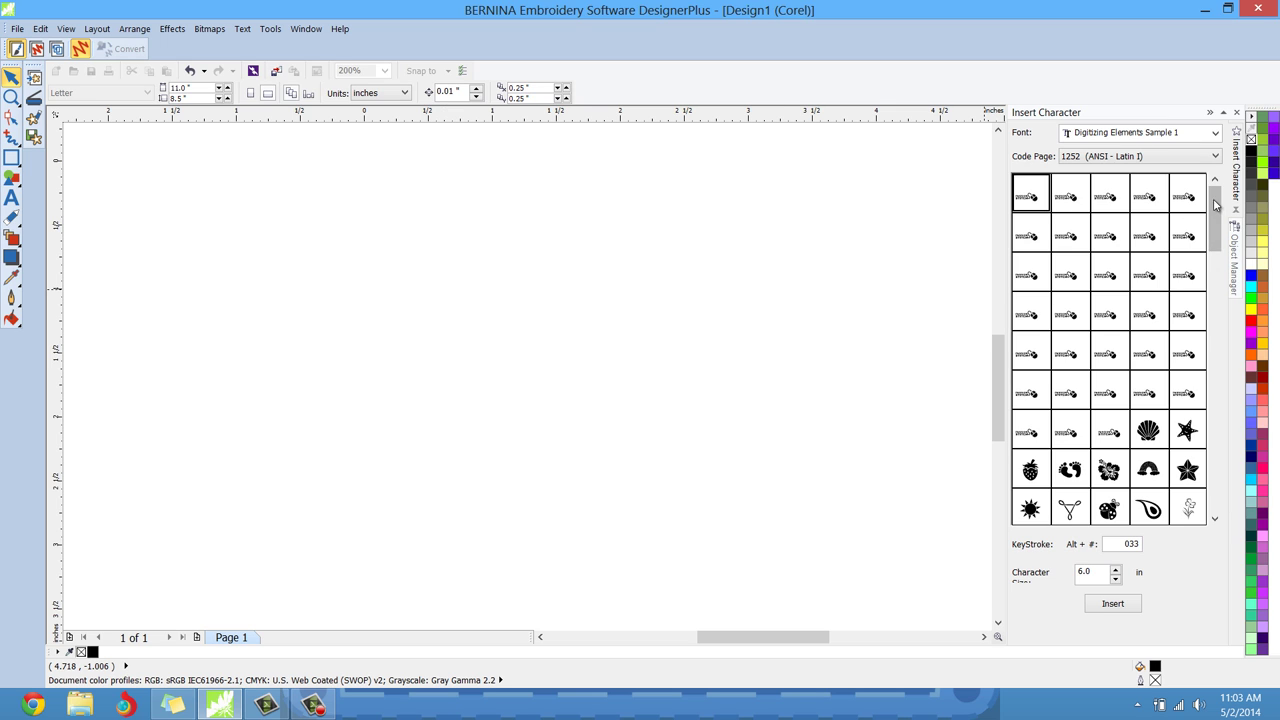
# Insert the seashell character from Digitizing Elements Sample 1 onto the page and deselect it
pyautogui.moveTo(1215, 208); pyautogui.dragTo(1210, 233)
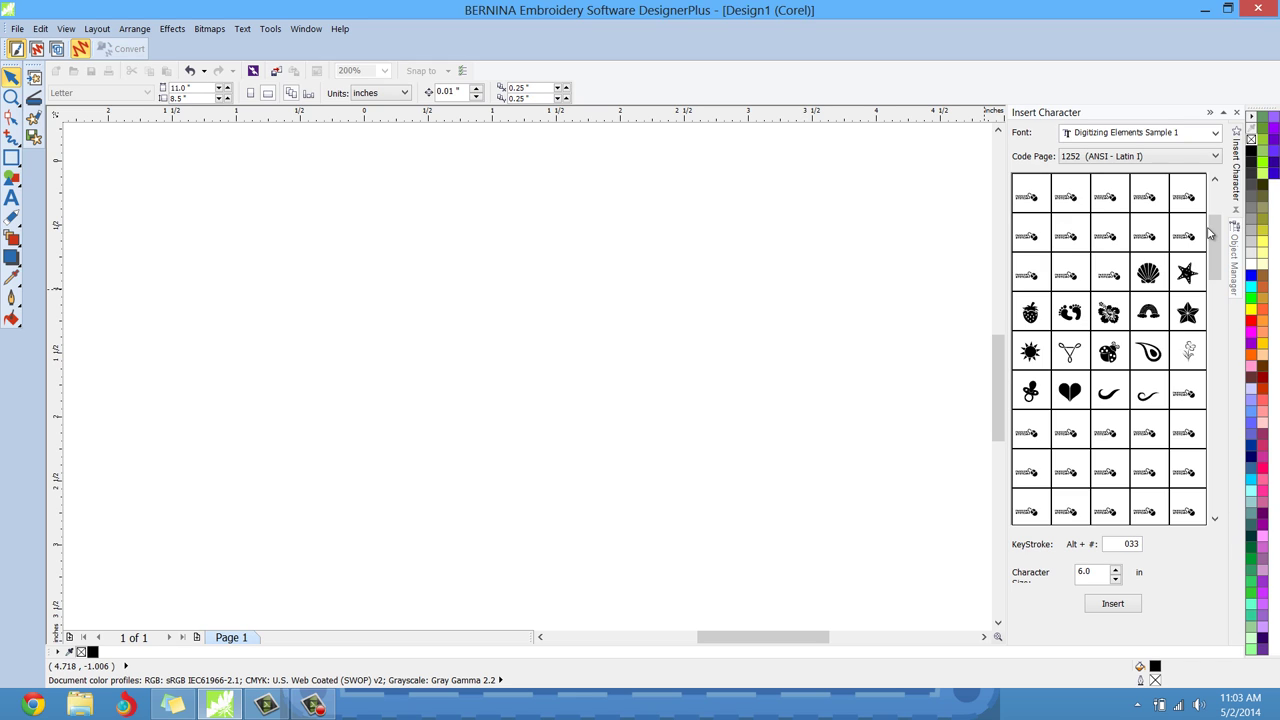
pyautogui.click(1154, 278)
pyautogui.click(1122, 603)
pyautogui.scroll(-1, 866, 434)
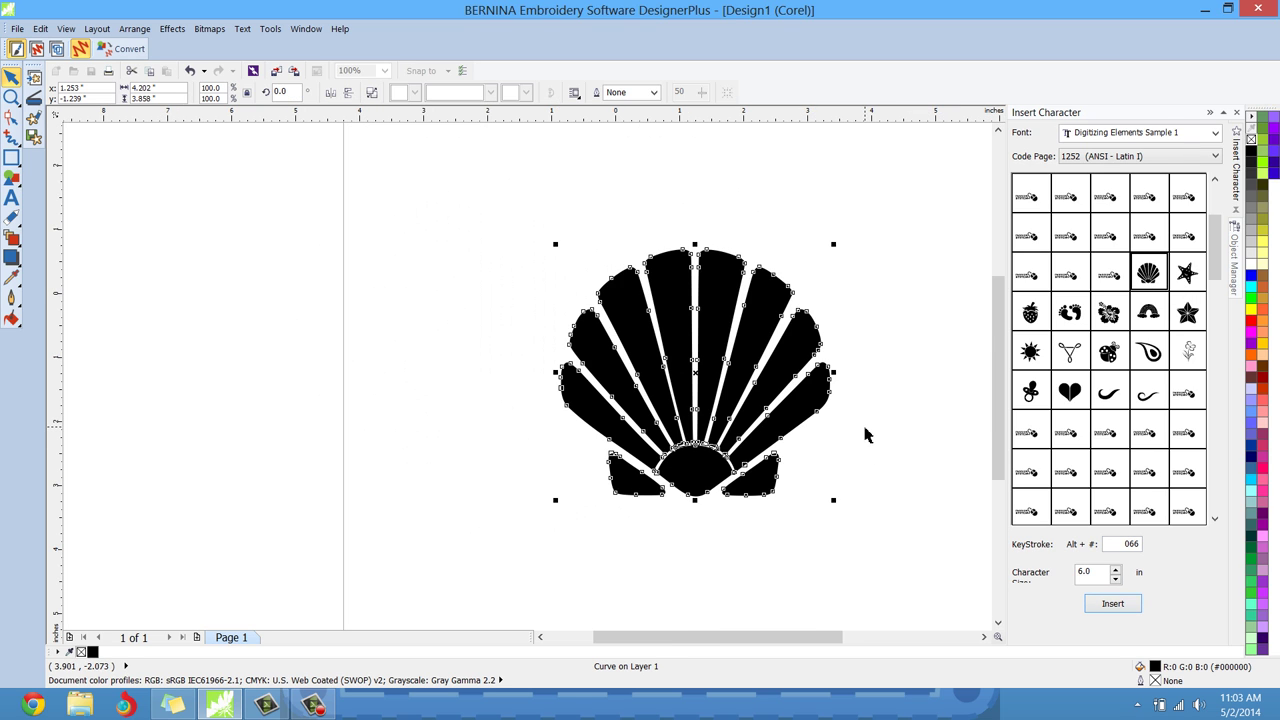
pyautogui.click(899, 437)
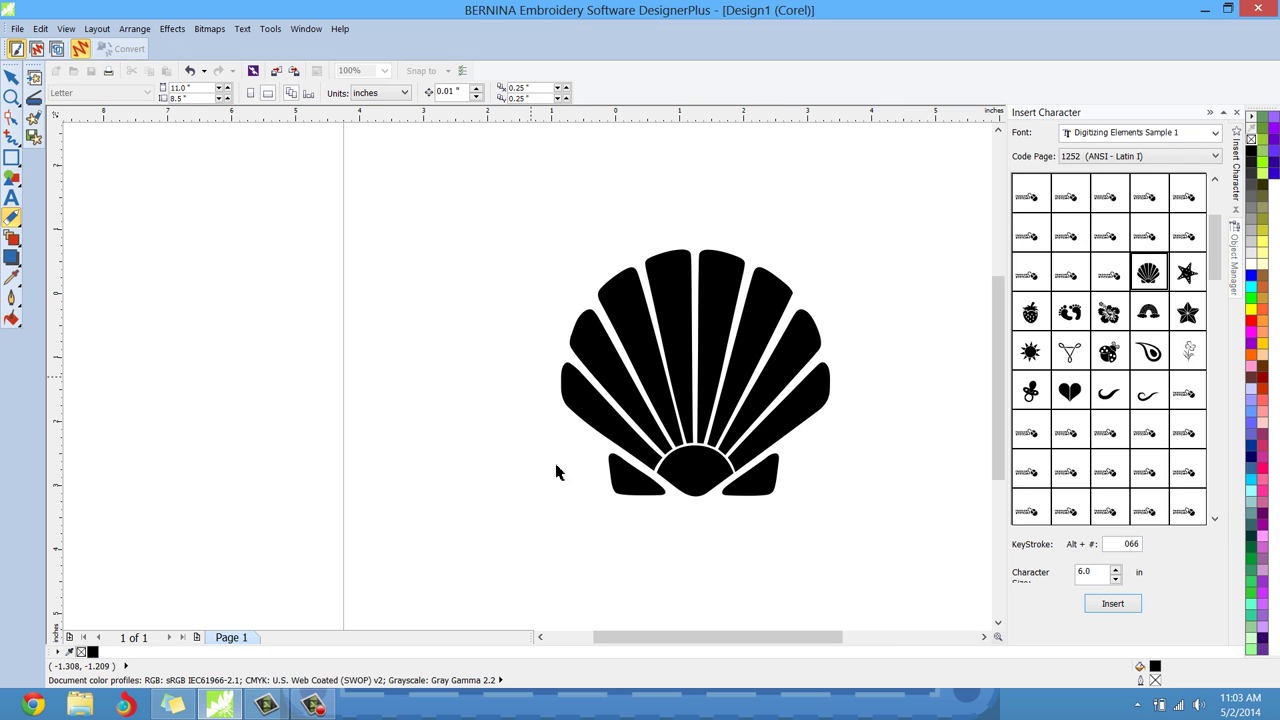
# Try a red fill on the seashell, change the fill to green and deselect the shape
pyautogui.click(709, 340)
pyautogui.press('space')
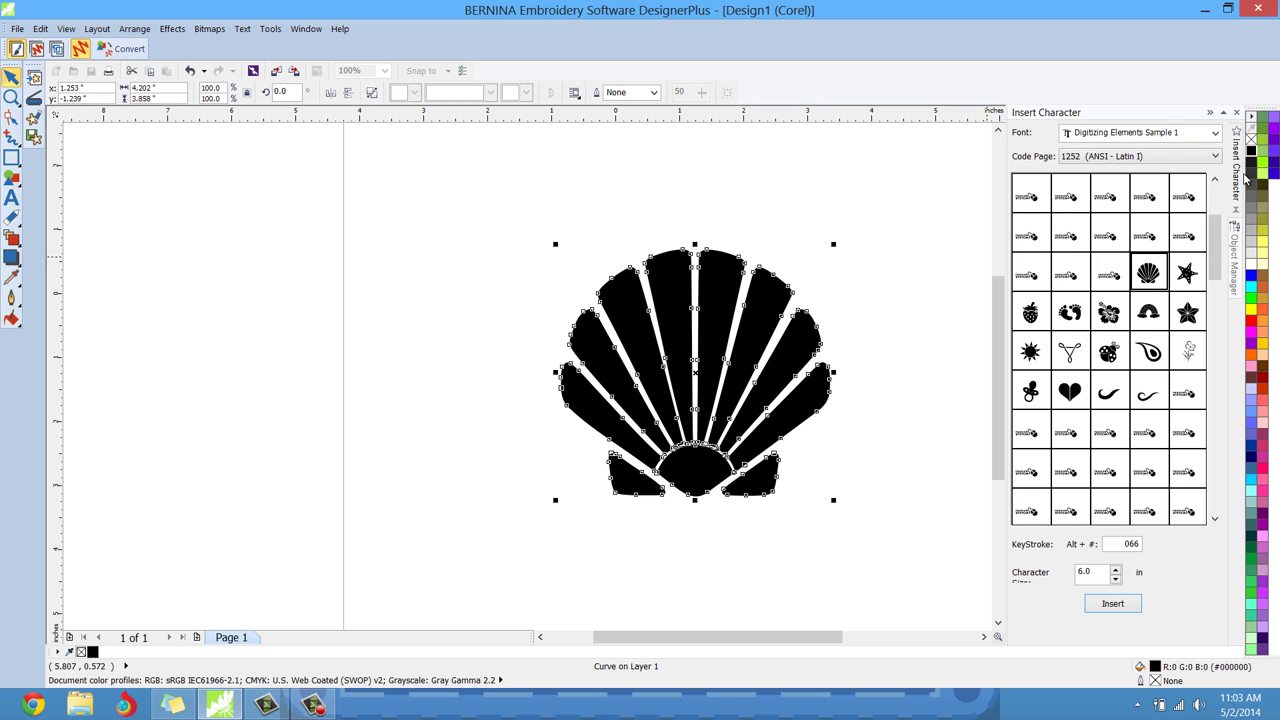
pyautogui.click(1256, 322)
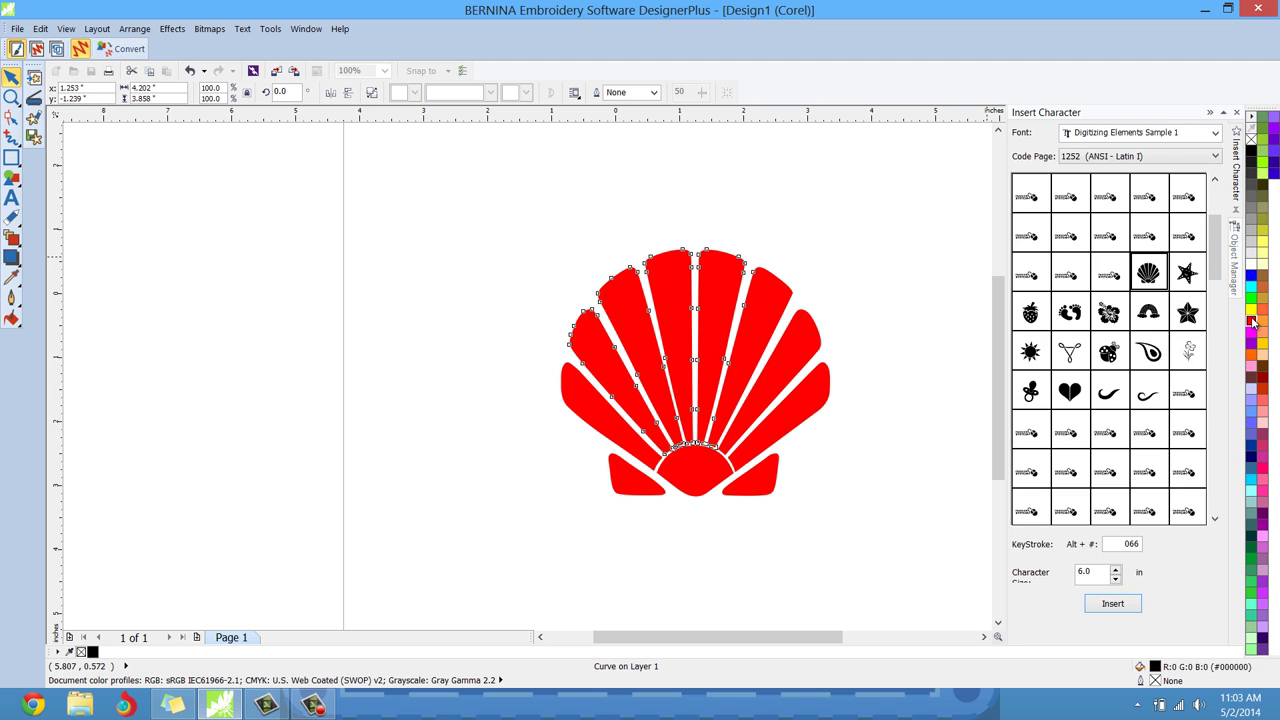
pyautogui.click(1253, 301)
pyautogui.click(937, 328)
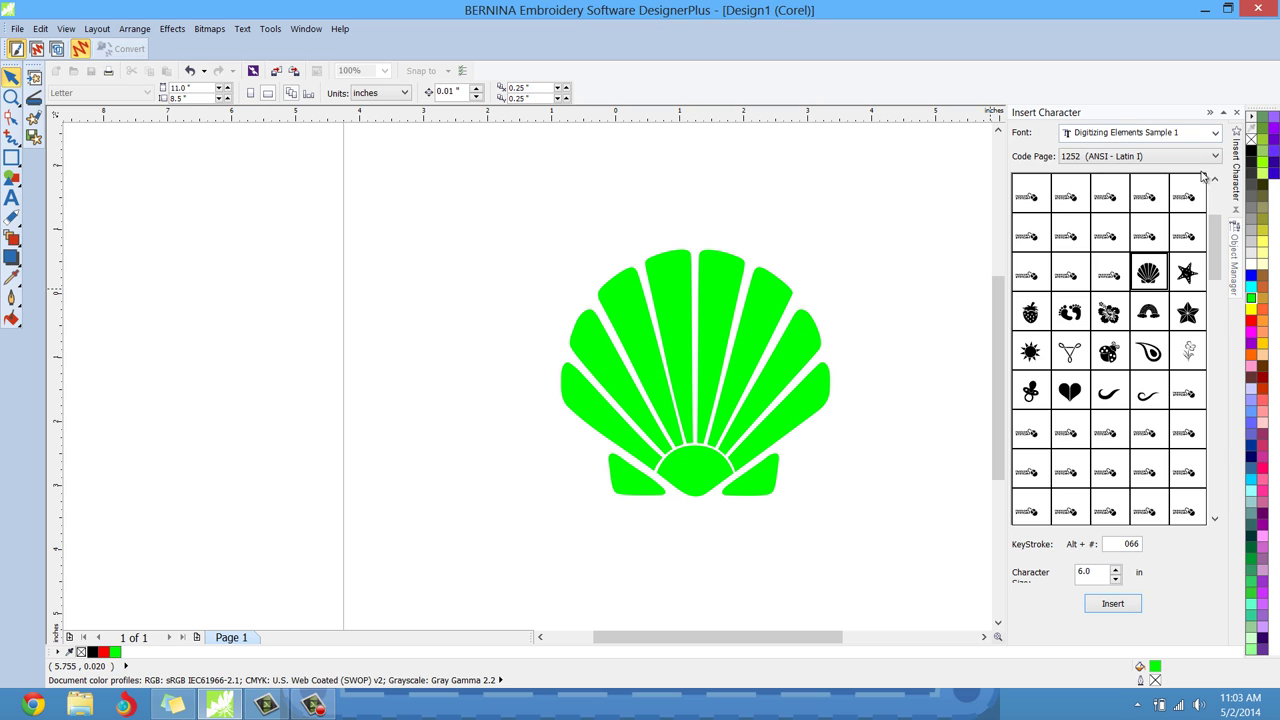
# Examine the objects on Layer 1 in the Object Manager and return to the Insert Character docker
pyautogui.click(1237, 244)
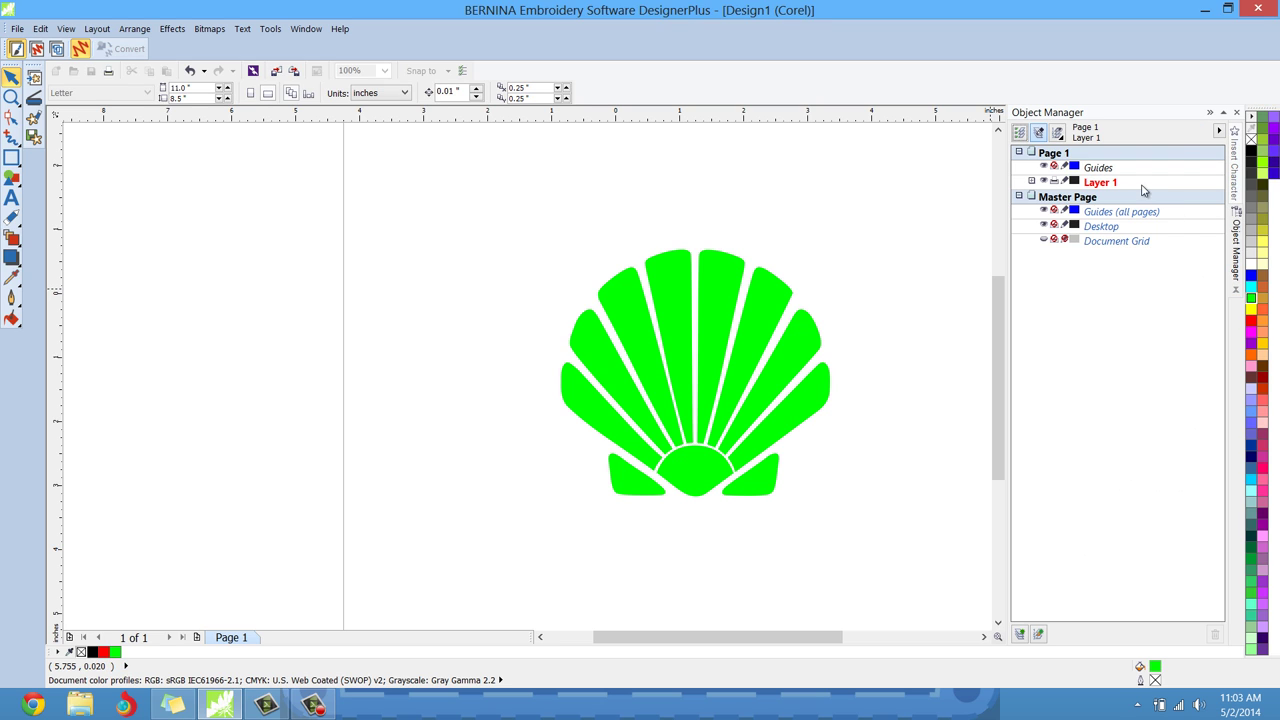
pyautogui.click(1032, 181)
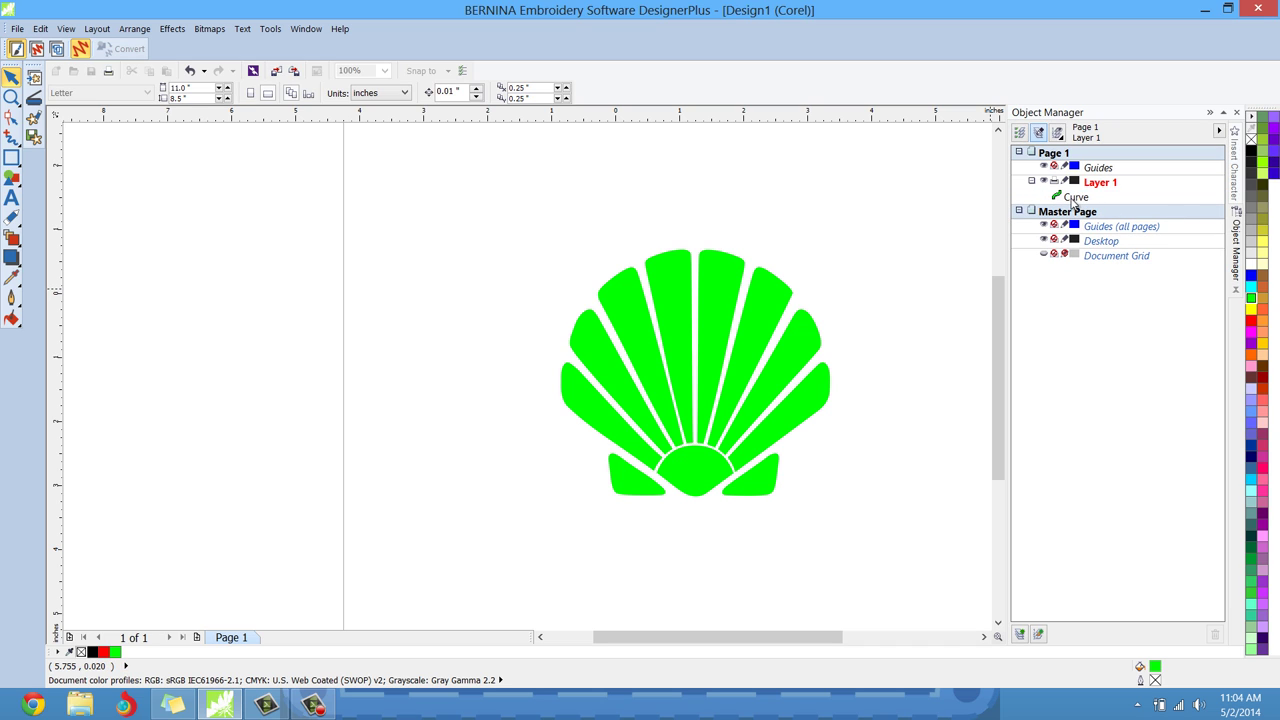
pyautogui.click(1234, 176)
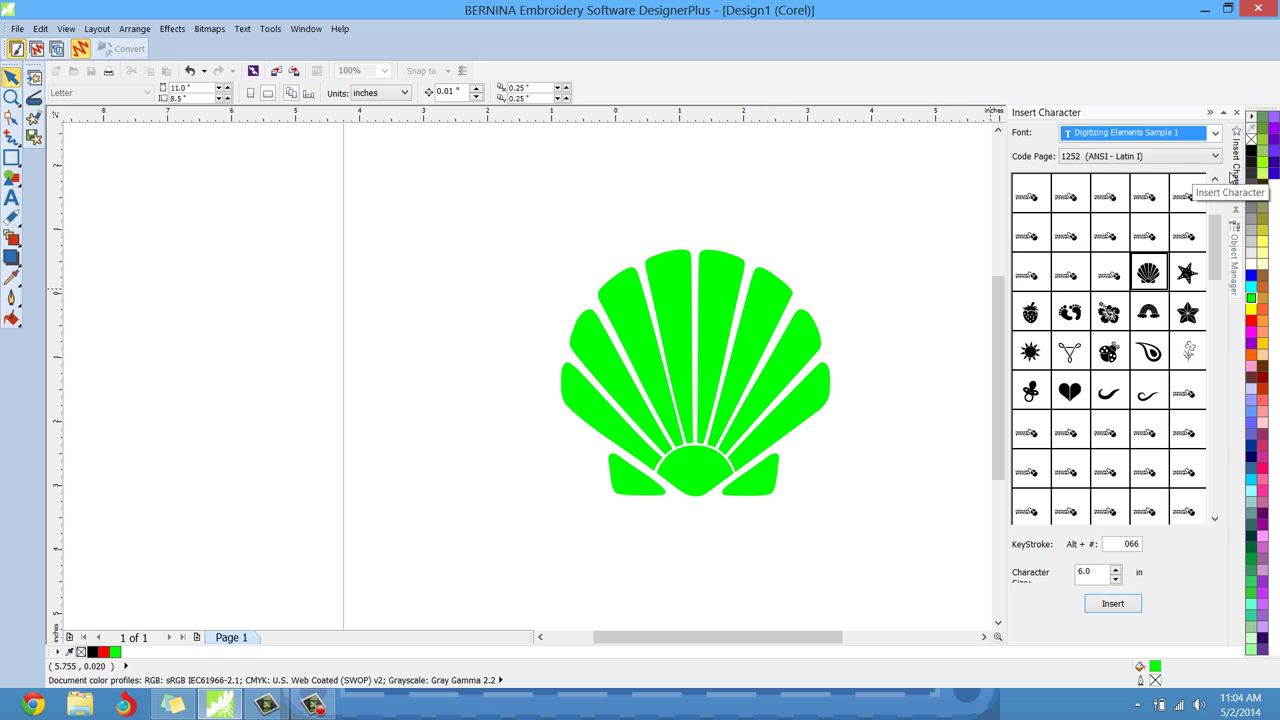
# Examine the green seashell's outline nodes and edge smoothness up close, then deselect the shape
pyautogui.click(759, 358)
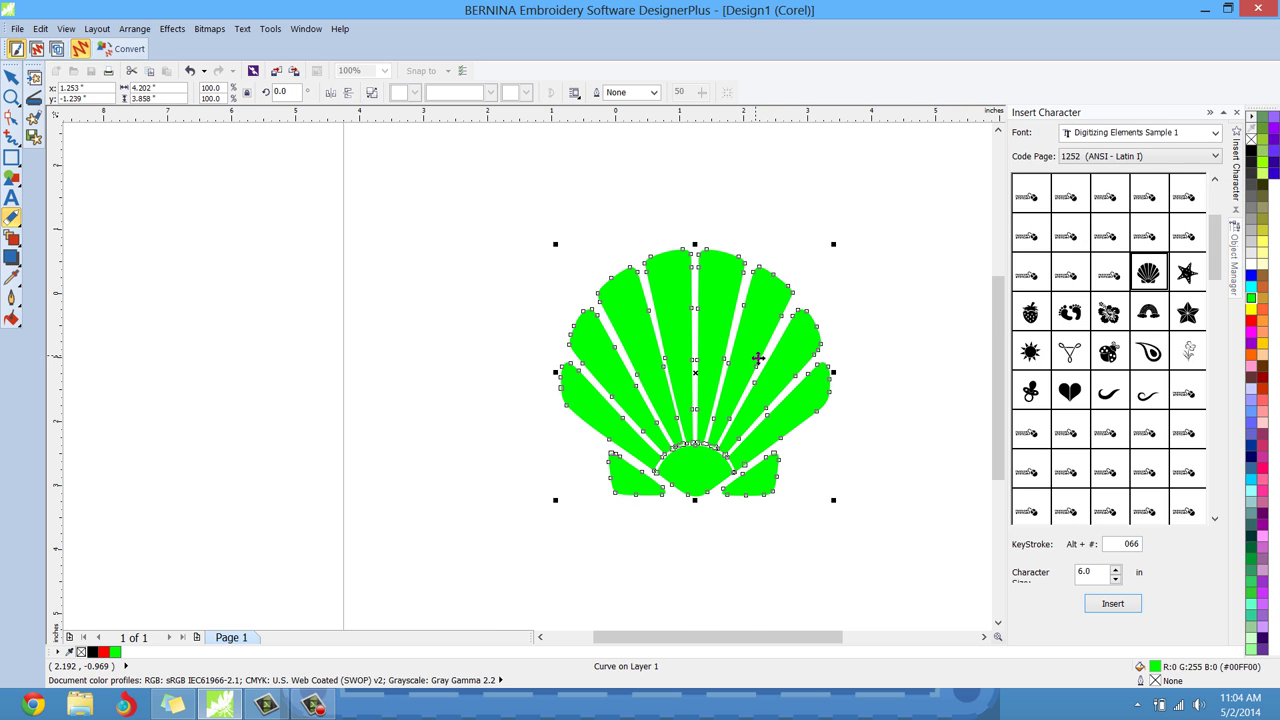
pyautogui.scroll(1, 759, 358)
pyautogui.scroll(2, 773, 212)
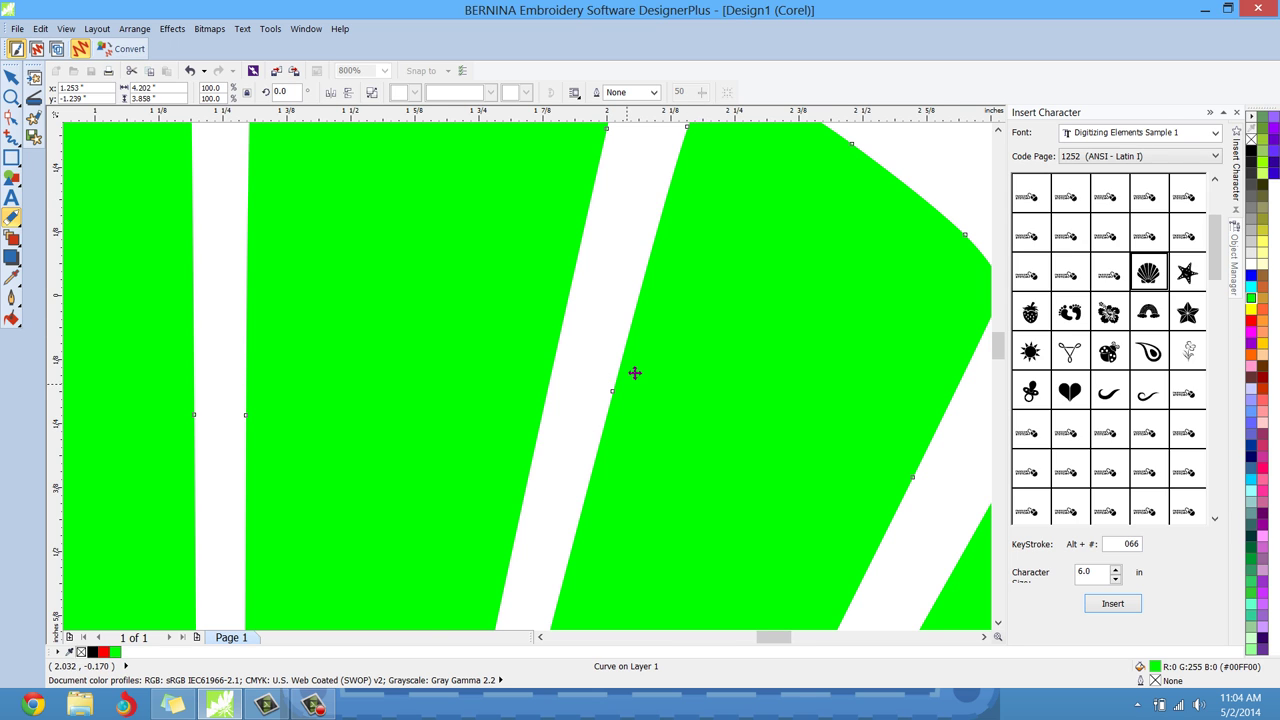
pyautogui.scroll(-1, 631, 363)
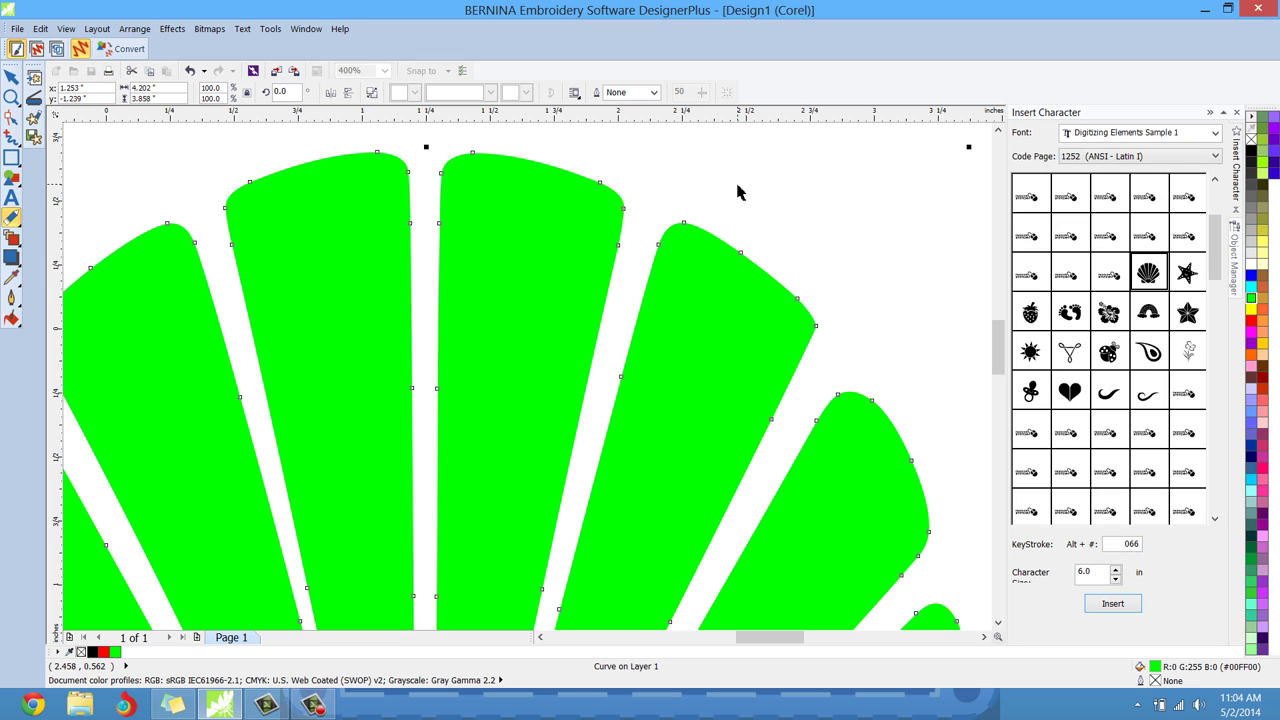
pyautogui.scroll(-2, 737, 192)
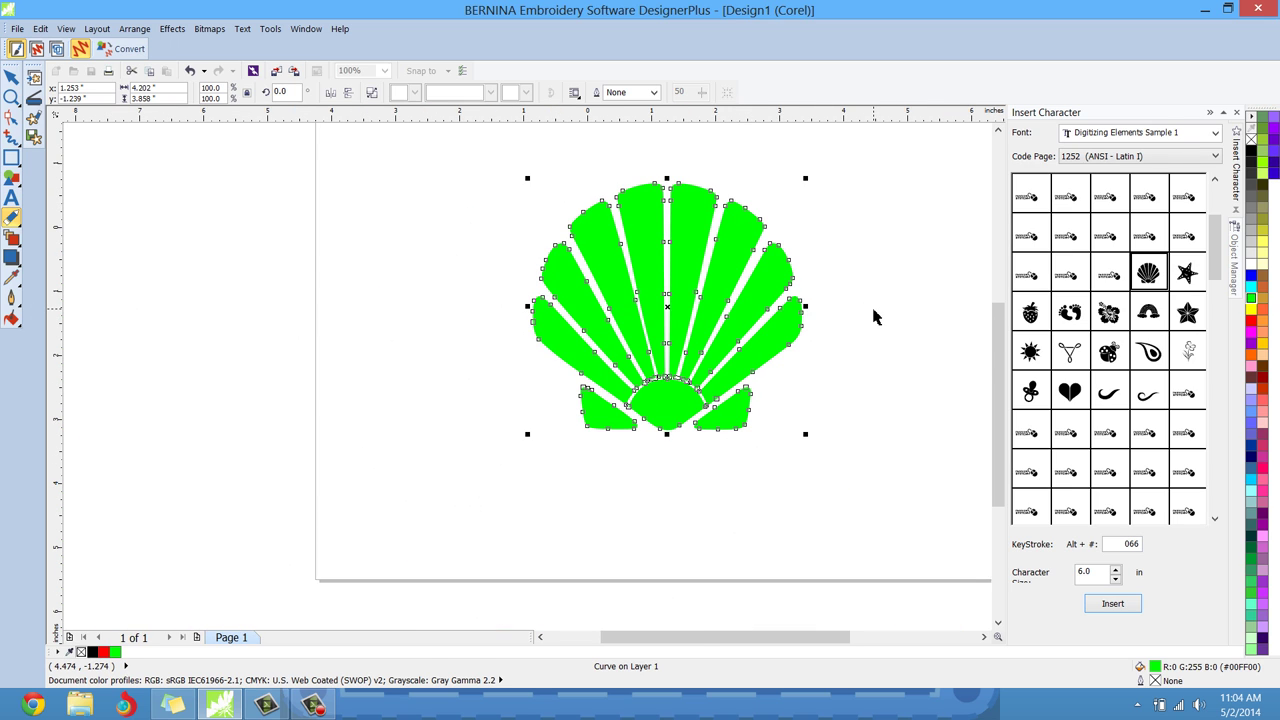
pyautogui.scroll(1, 874, 309)
pyautogui.click(874, 309)
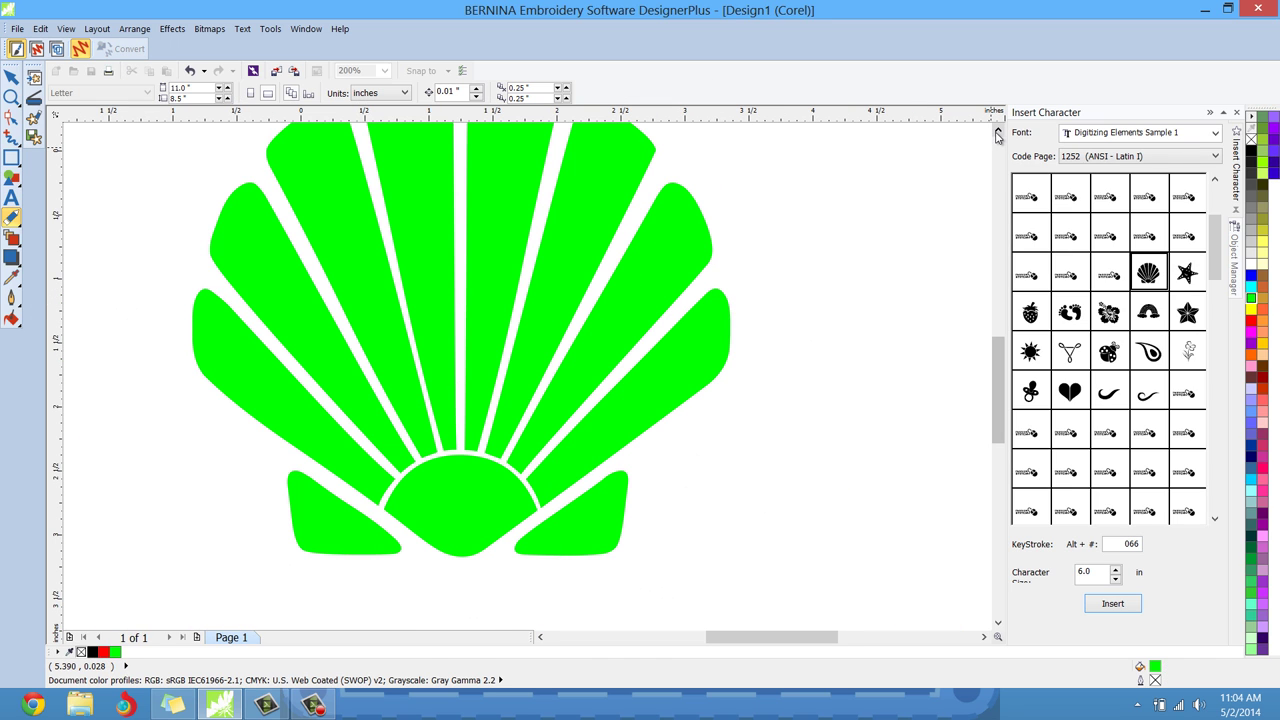
pyautogui.click(997, 132)
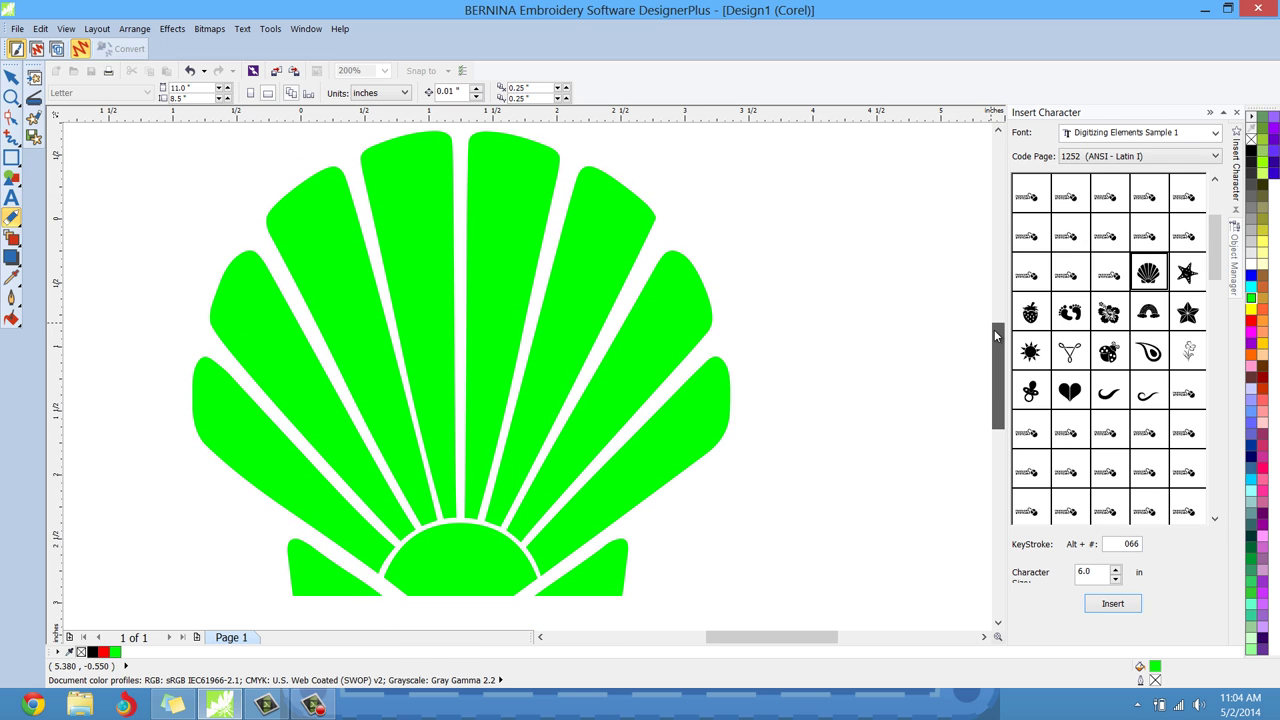
pyautogui.click(595, 248)
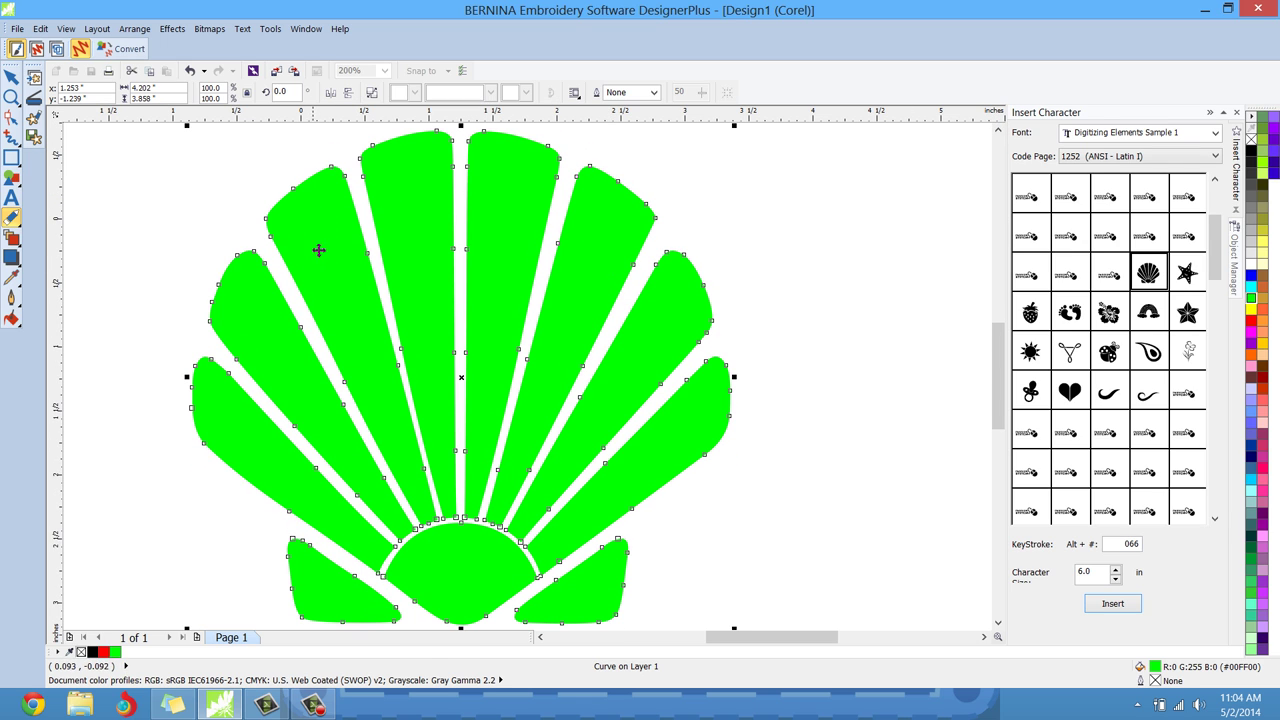
pyautogui.click(759, 536)
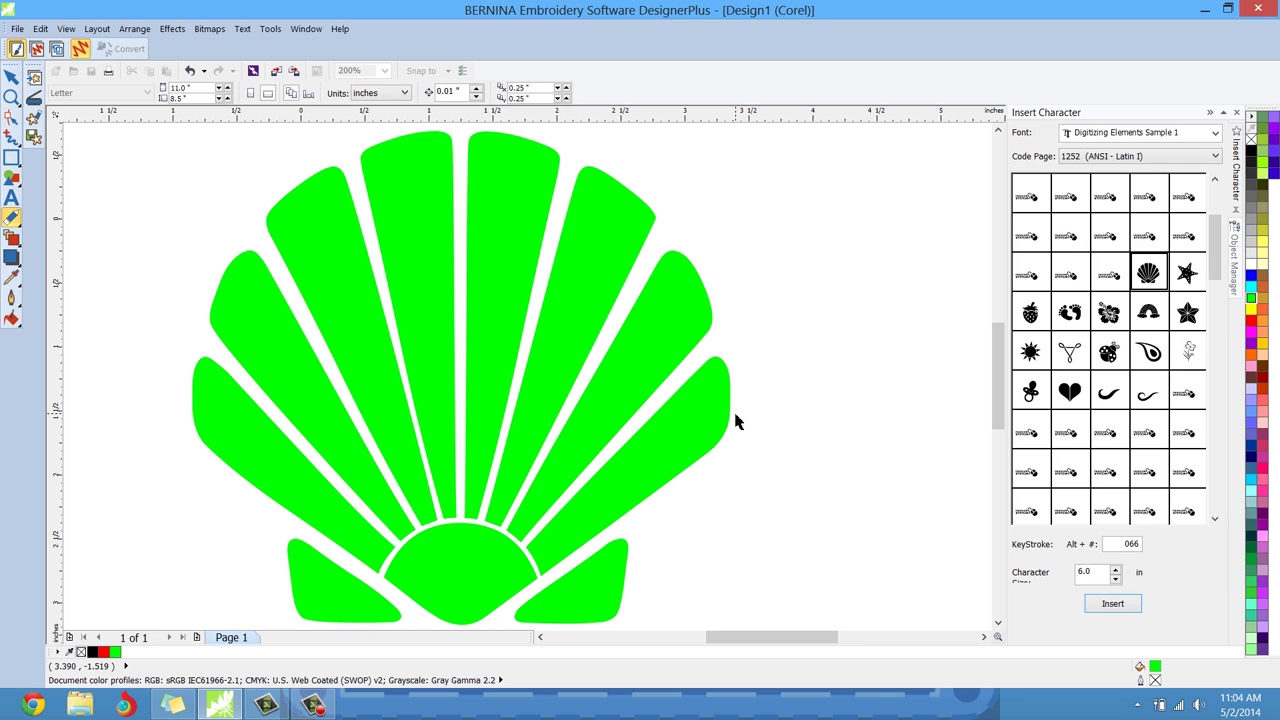
# Select the seashell artwork, convert it to embroidery stitches and deselect the converted design
pyautogui.press('space')
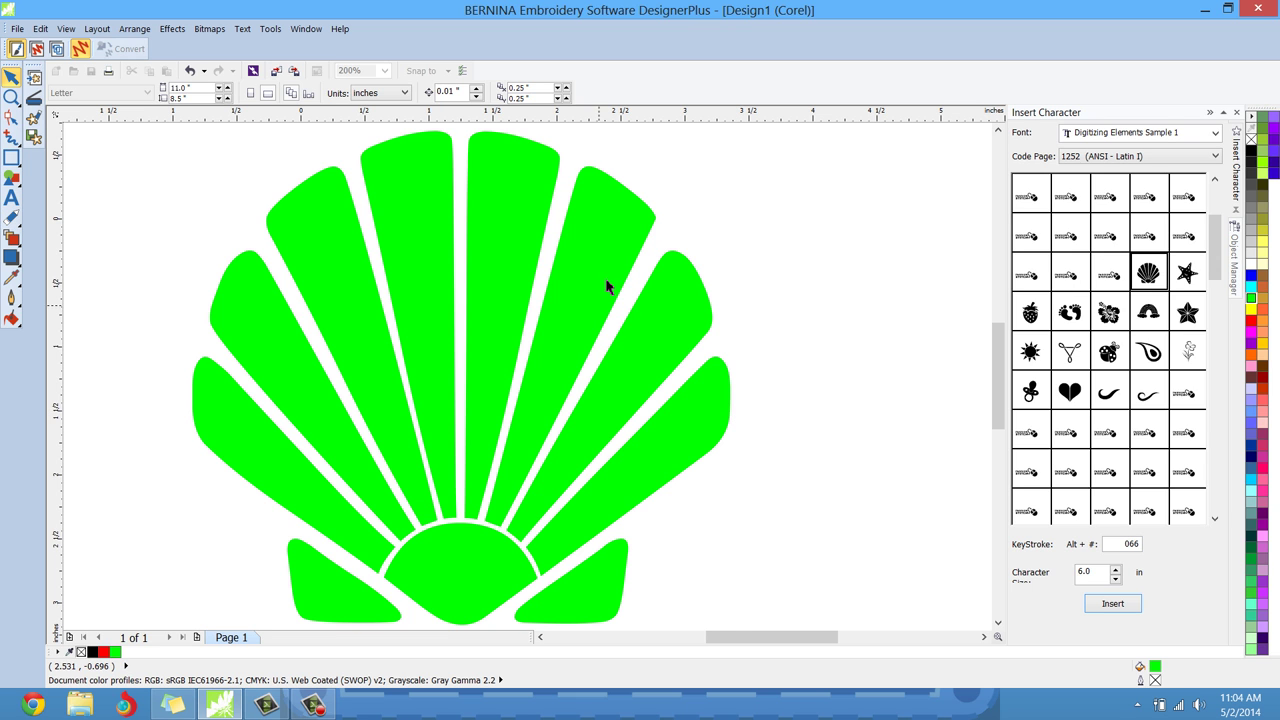
pyautogui.click(605, 268)
pyautogui.click(11, 77)
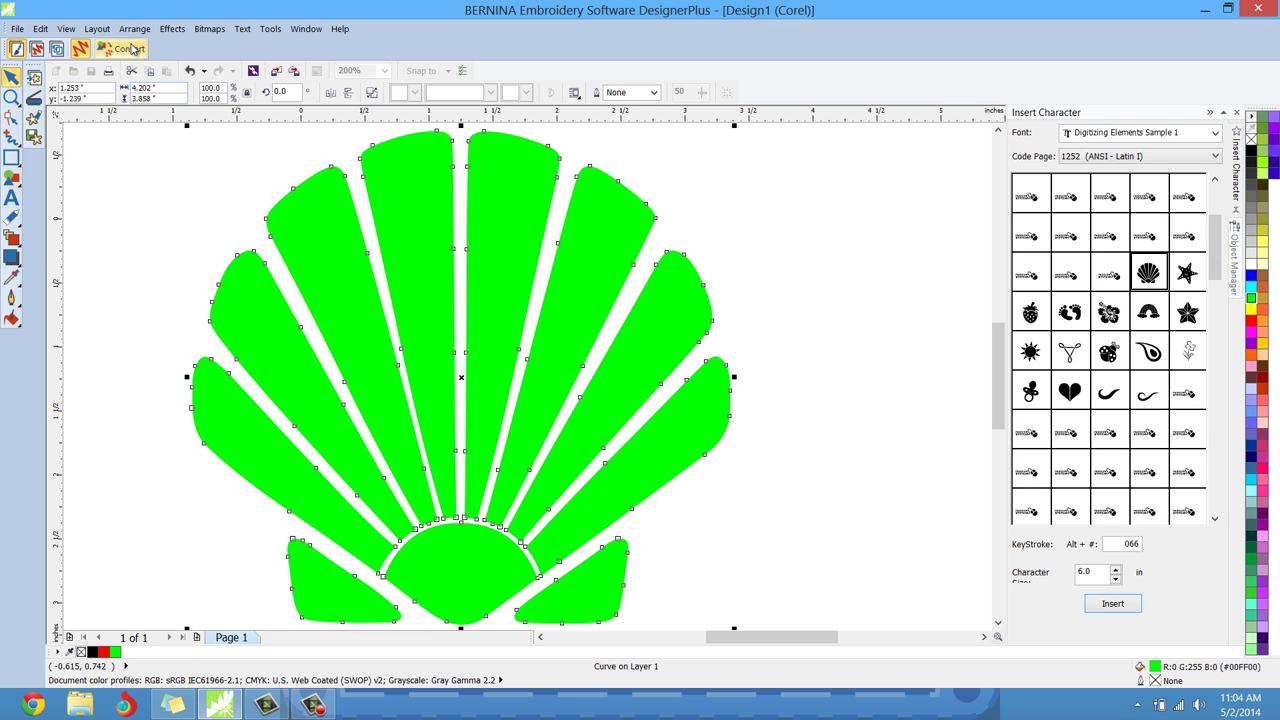
pyautogui.click(122, 48)
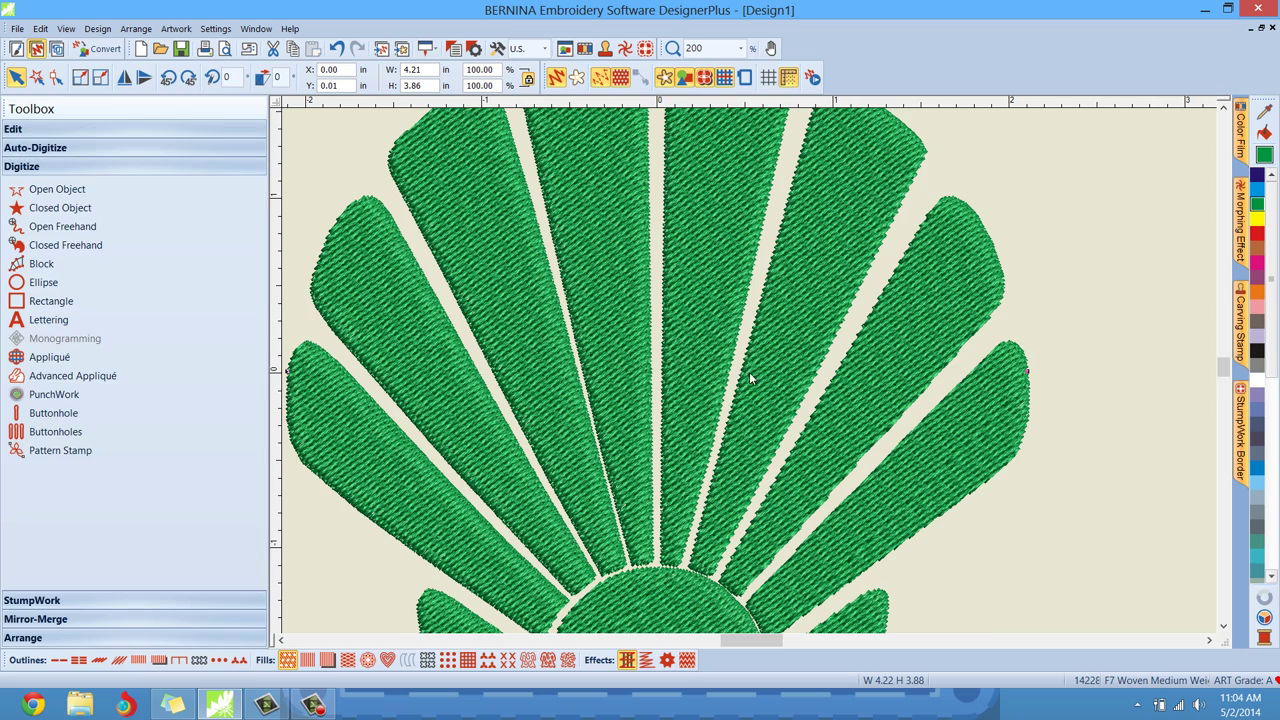
pyautogui.hscroll(5, 749, 371)
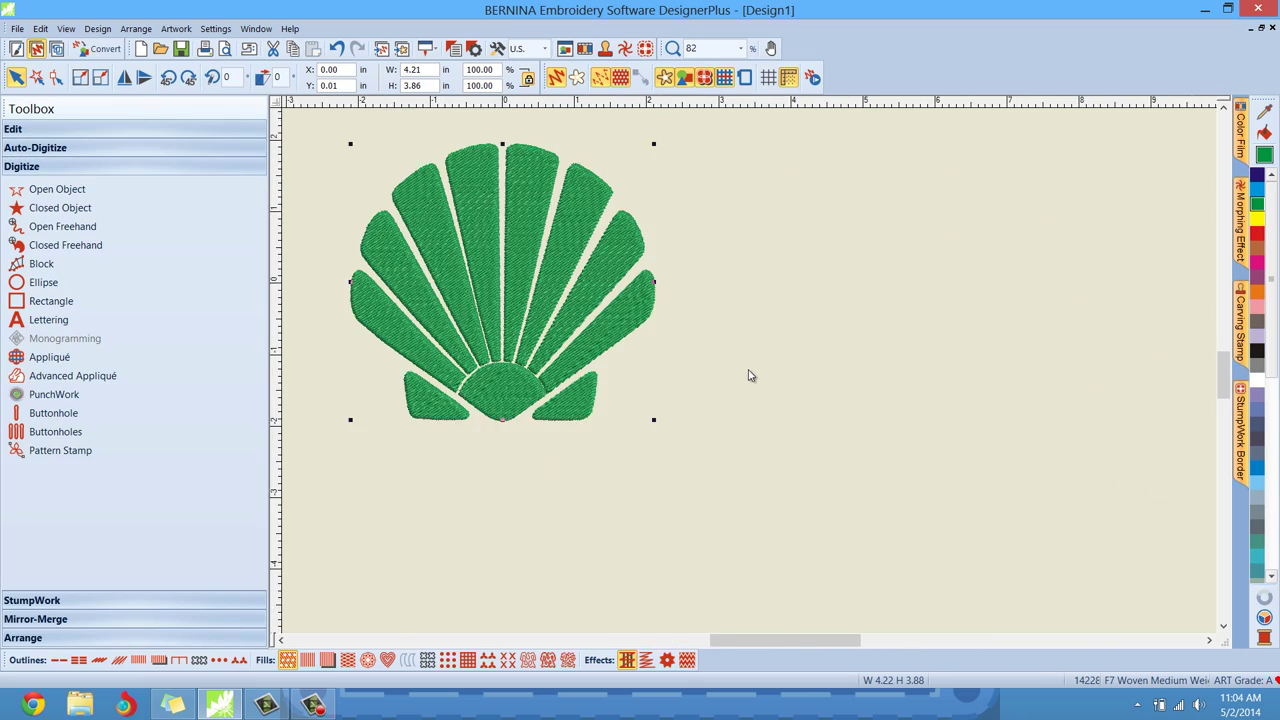
pyautogui.scroll(1, 751, 374)
pyautogui.scroll(-2, 752, 377)
pyautogui.scroll(1, 752, 375)
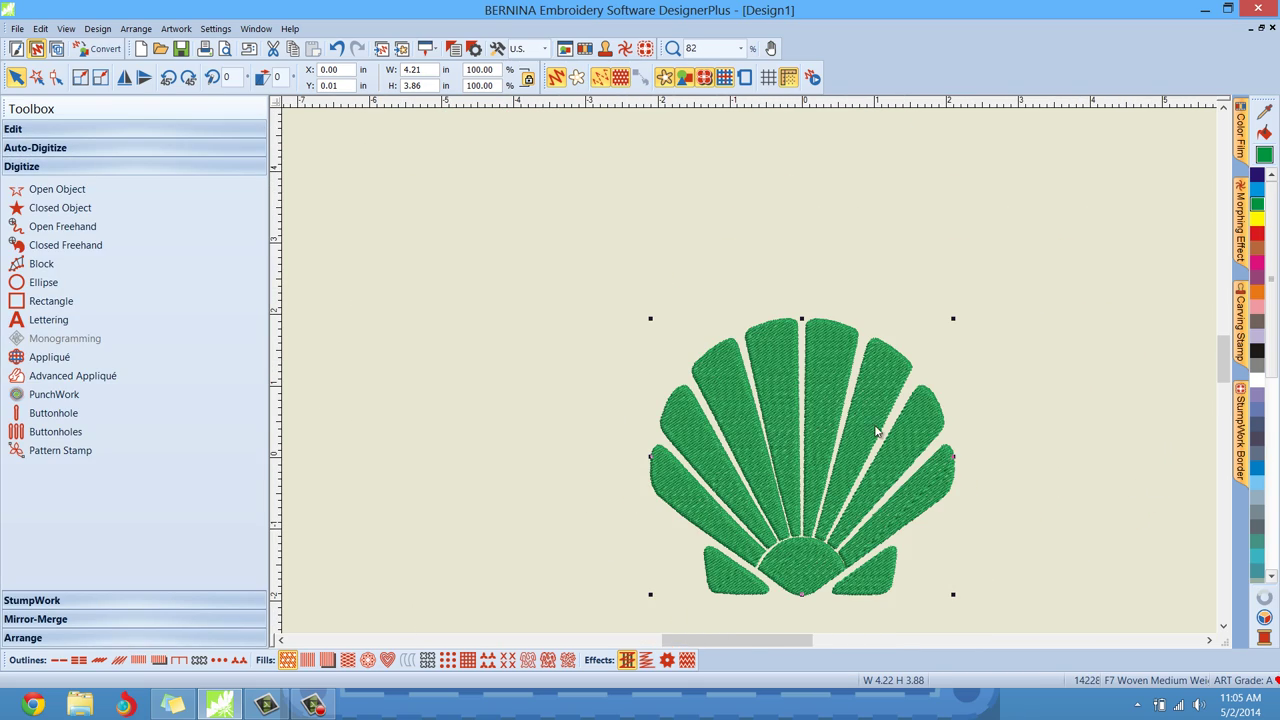
pyautogui.scroll(-2, 1222, 360)
pyautogui.click(985, 432)
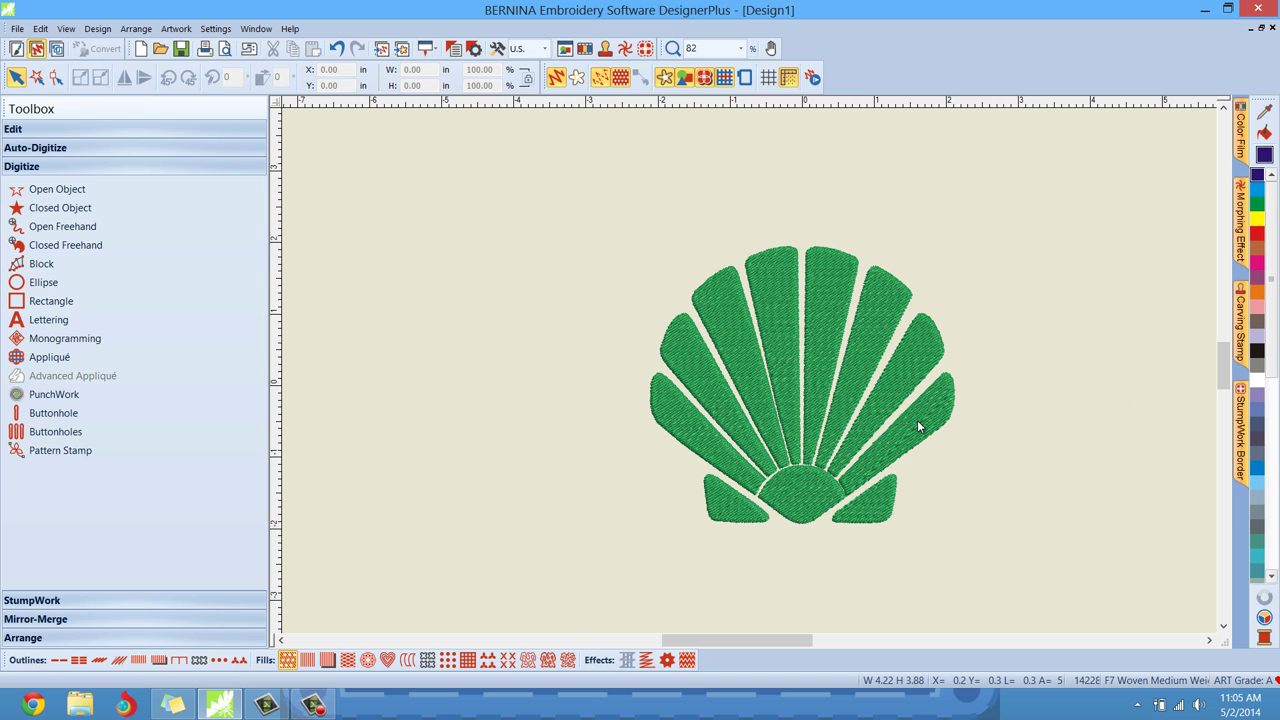
# Recolor the shell's outermost right rib salmon, the next two ribs inward magenta, and the rib left of centre slate blue
pyautogui.click(919, 427)
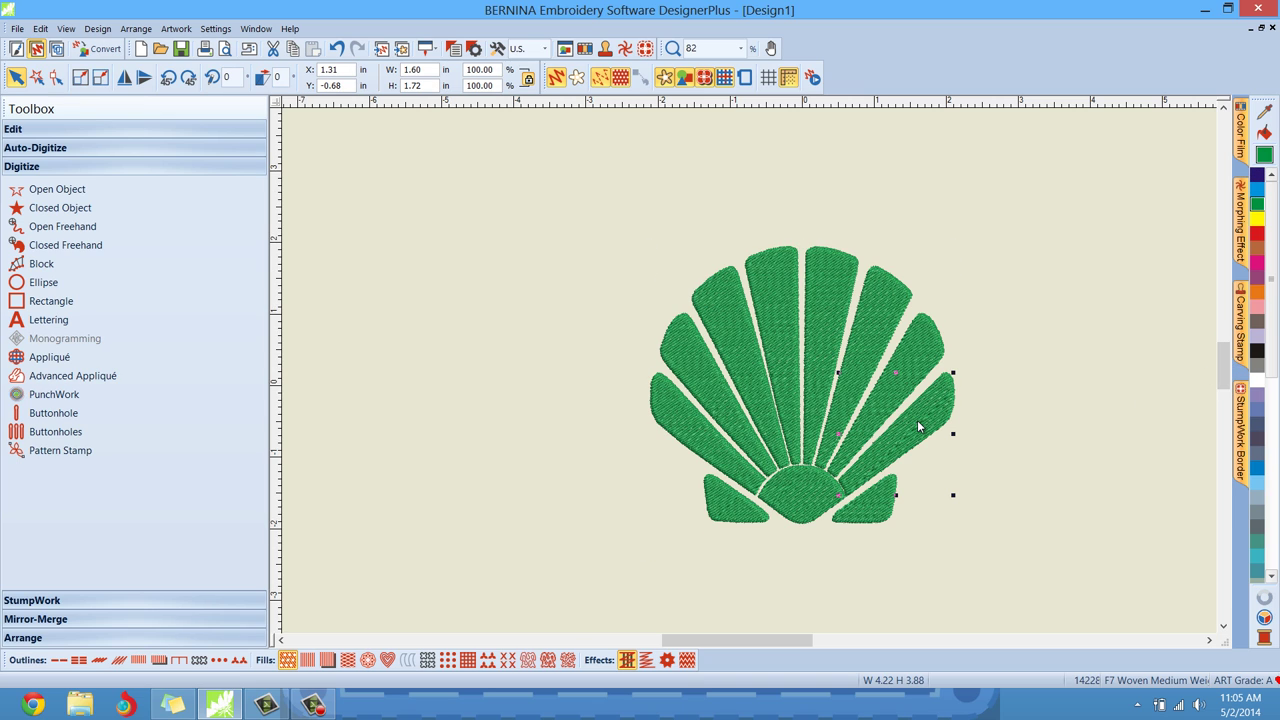
pyautogui.click(1258, 306)
pyautogui.click(934, 362)
pyautogui.click(1258, 262)
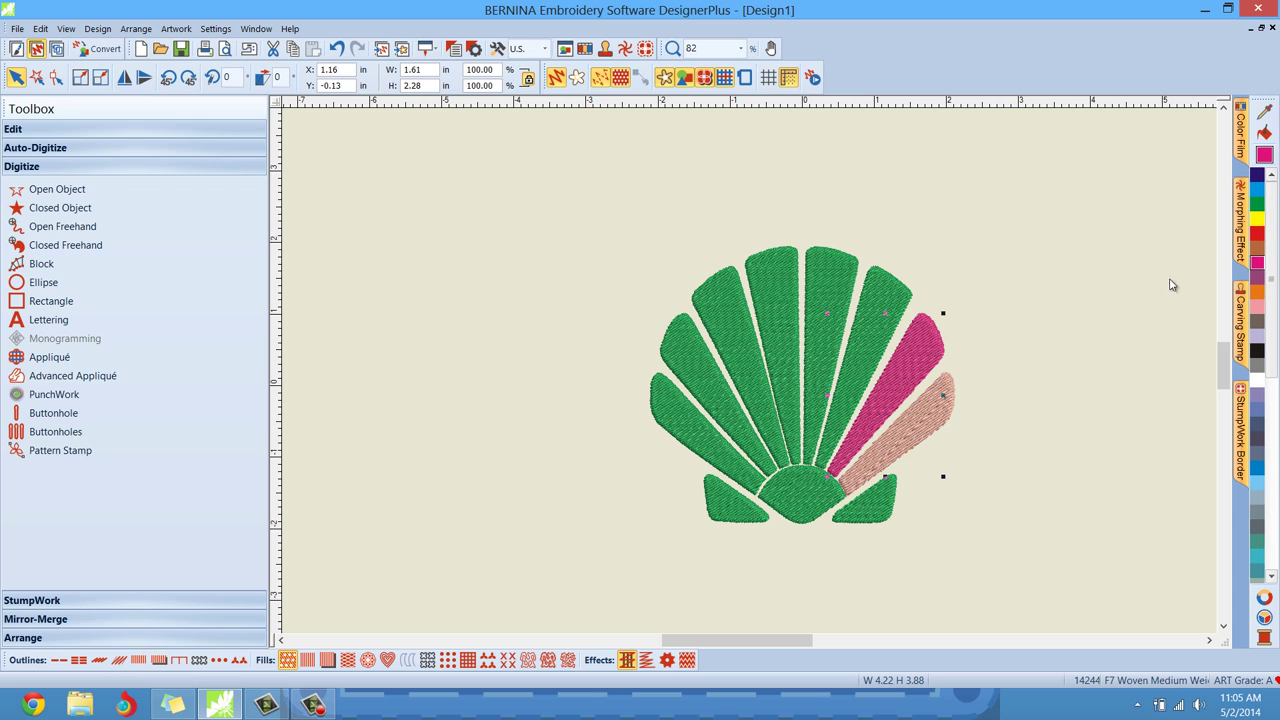
pyautogui.click(886, 302)
pyautogui.click(1258, 262)
pyautogui.click(772, 302)
pyautogui.click(1257, 410)
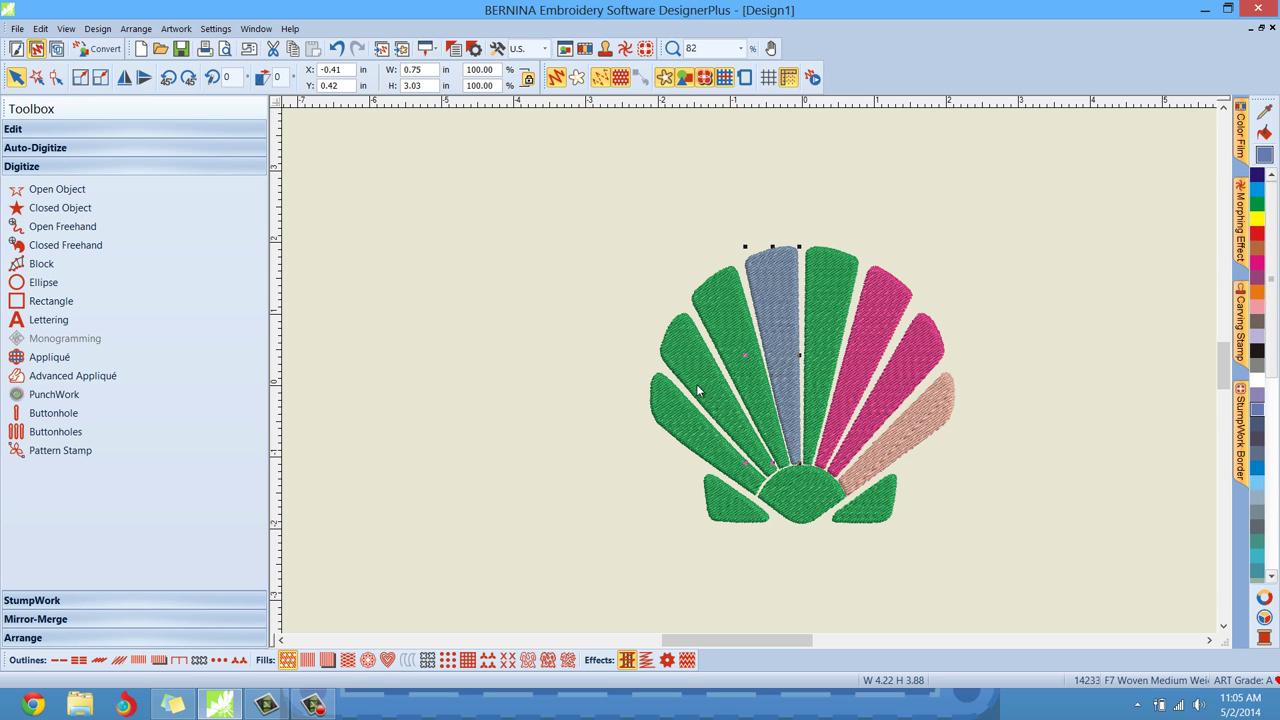
# Change the fill of the second green rib from the shell's left edge to satin
pyautogui.click(702, 375)
pyautogui.click(307, 660)
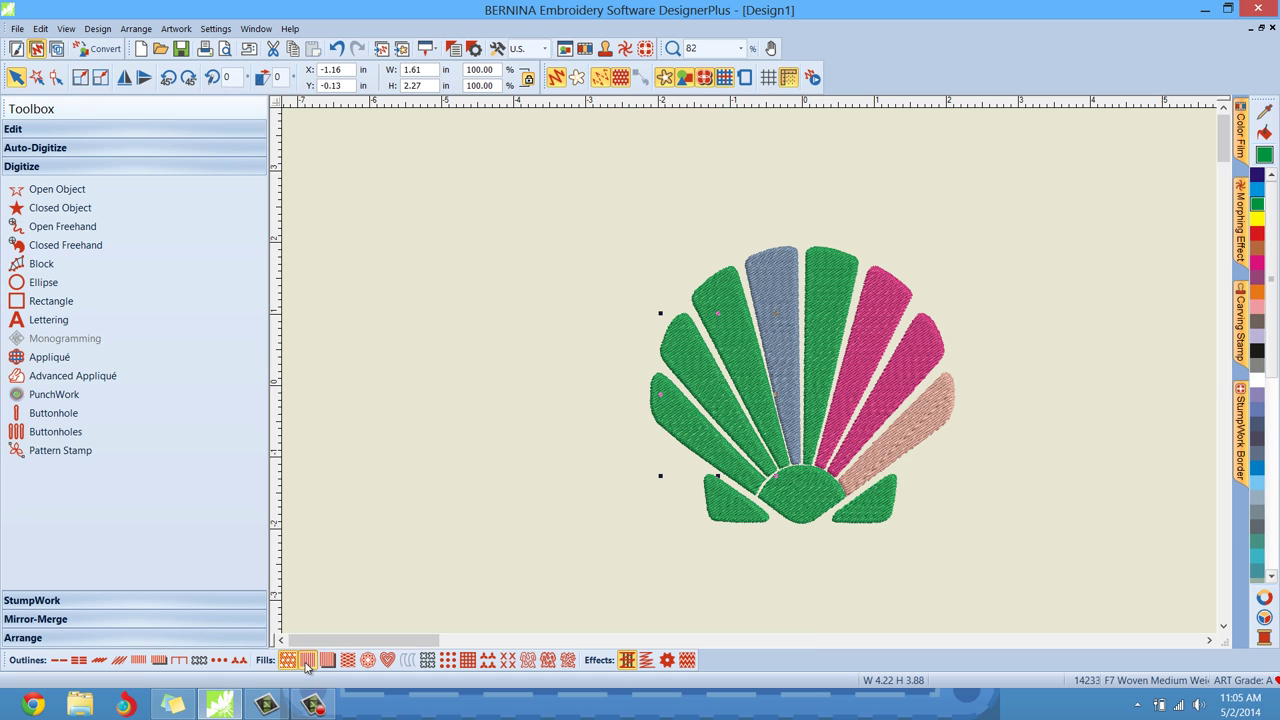
pyautogui.scroll(2, 720, 399)
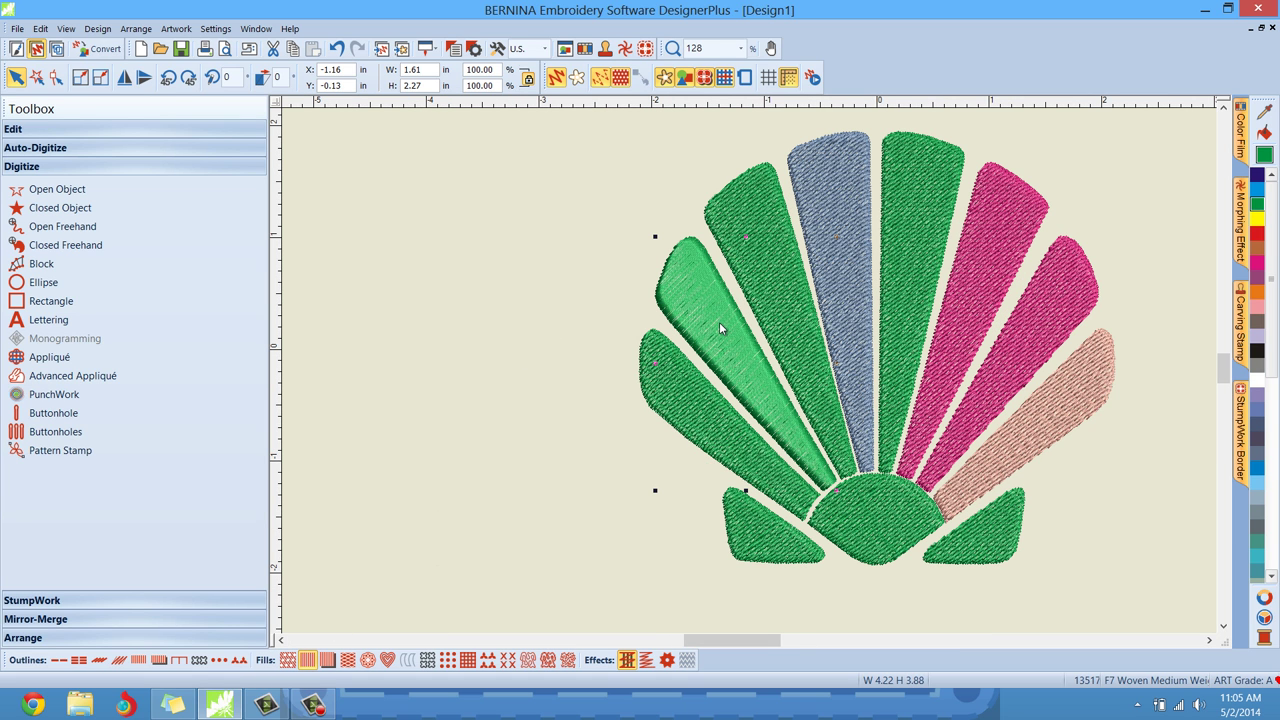
pyautogui.scroll(-3, 751, 374)
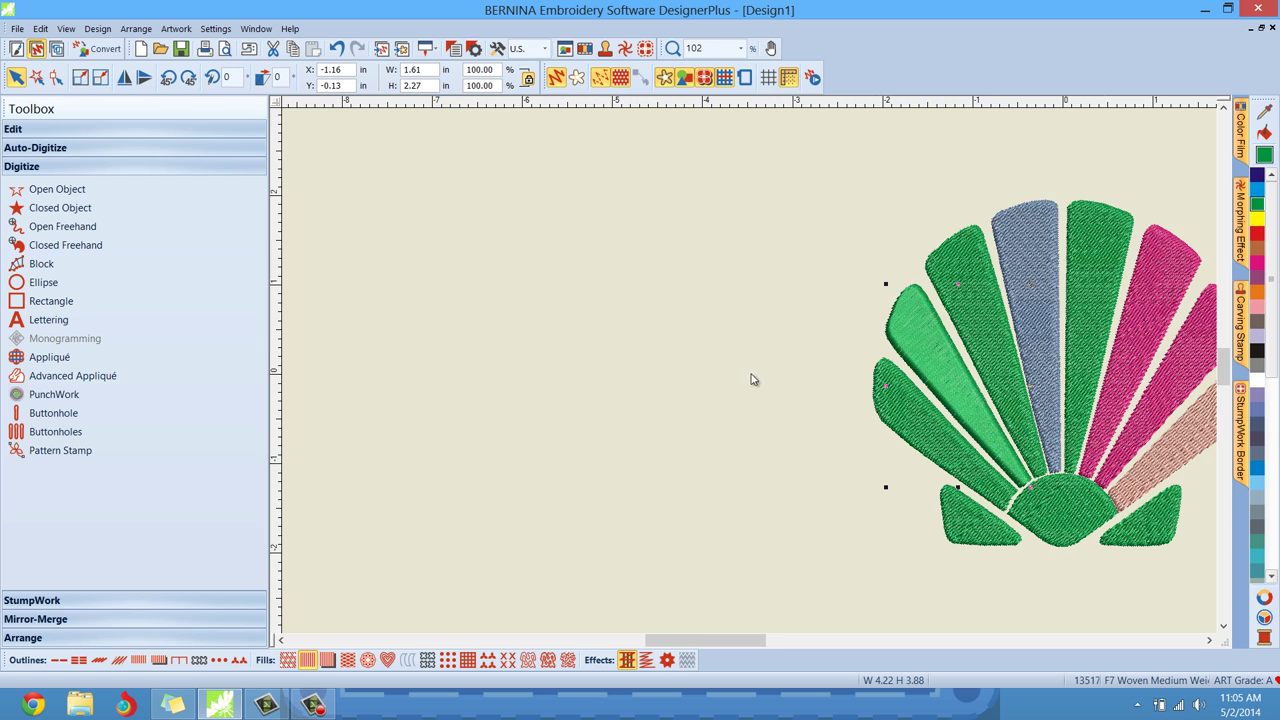
pyautogui.scroll(1, 606, 368)
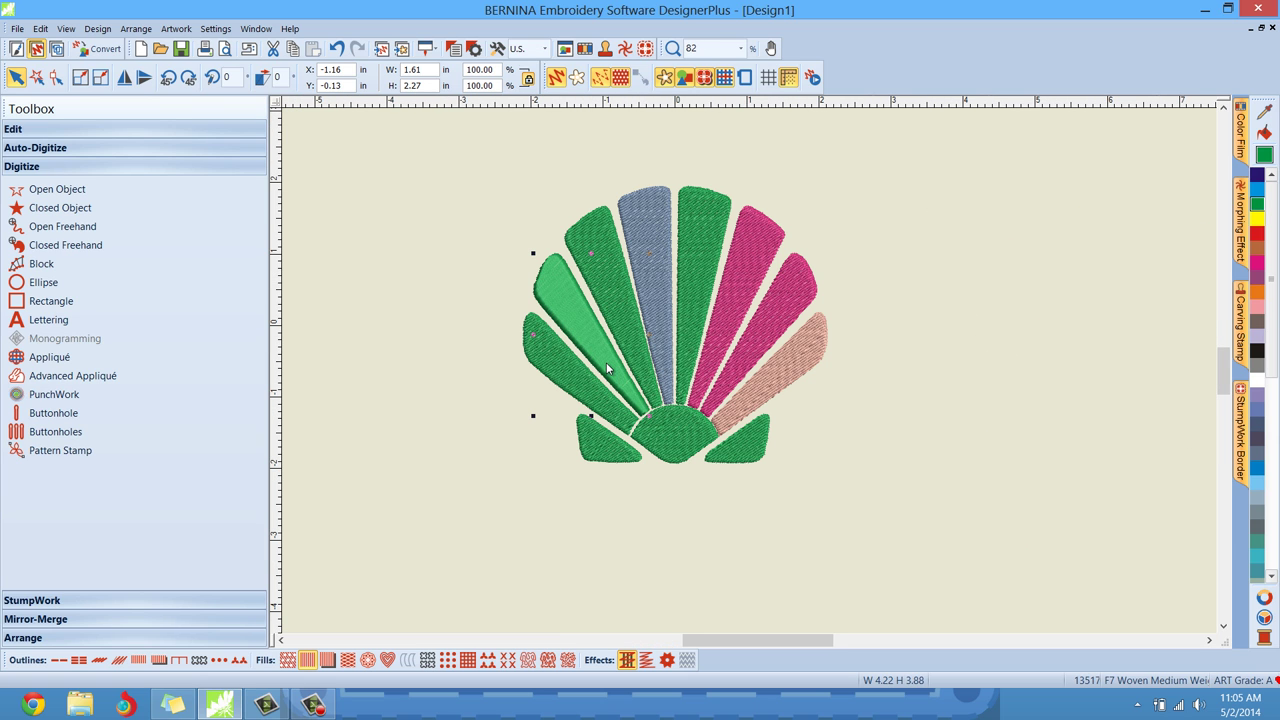
# Apply the satin fill to all sections of the seashell and deselect them
pyautogui.moveTo(491, 157); pyautogui.dragTo(852, 469)
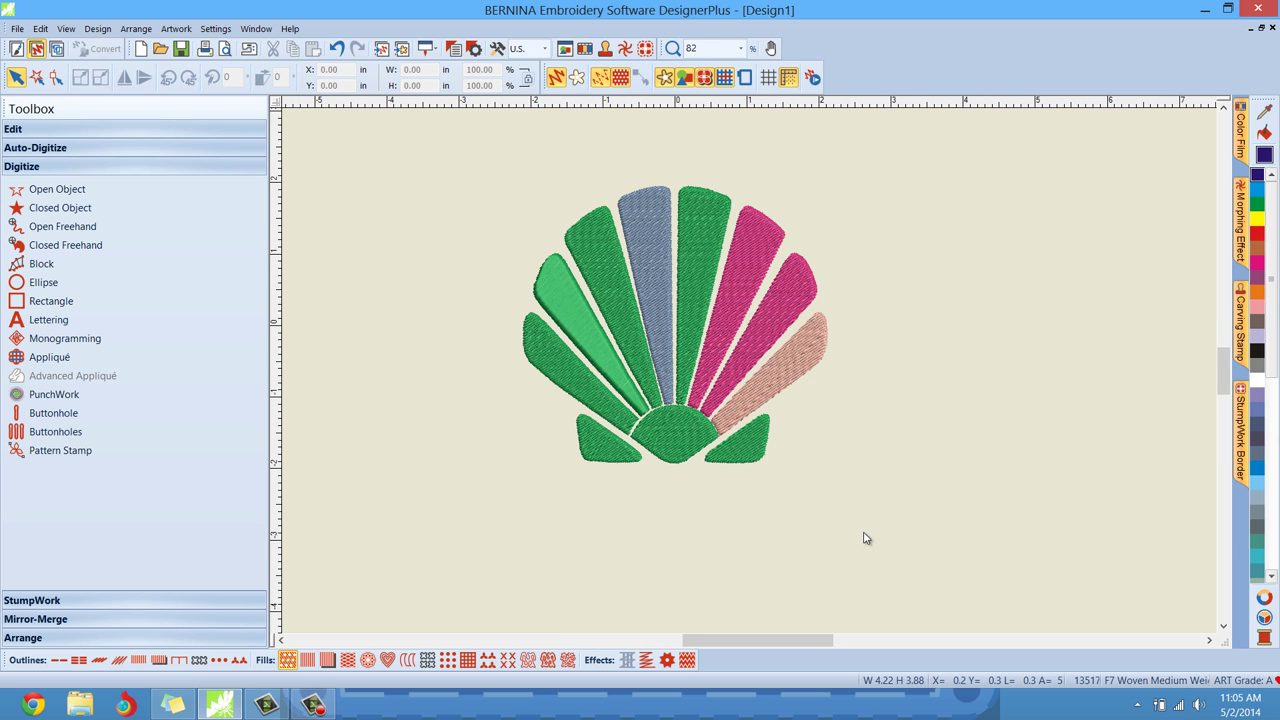
pyautogui.click(307, 660)
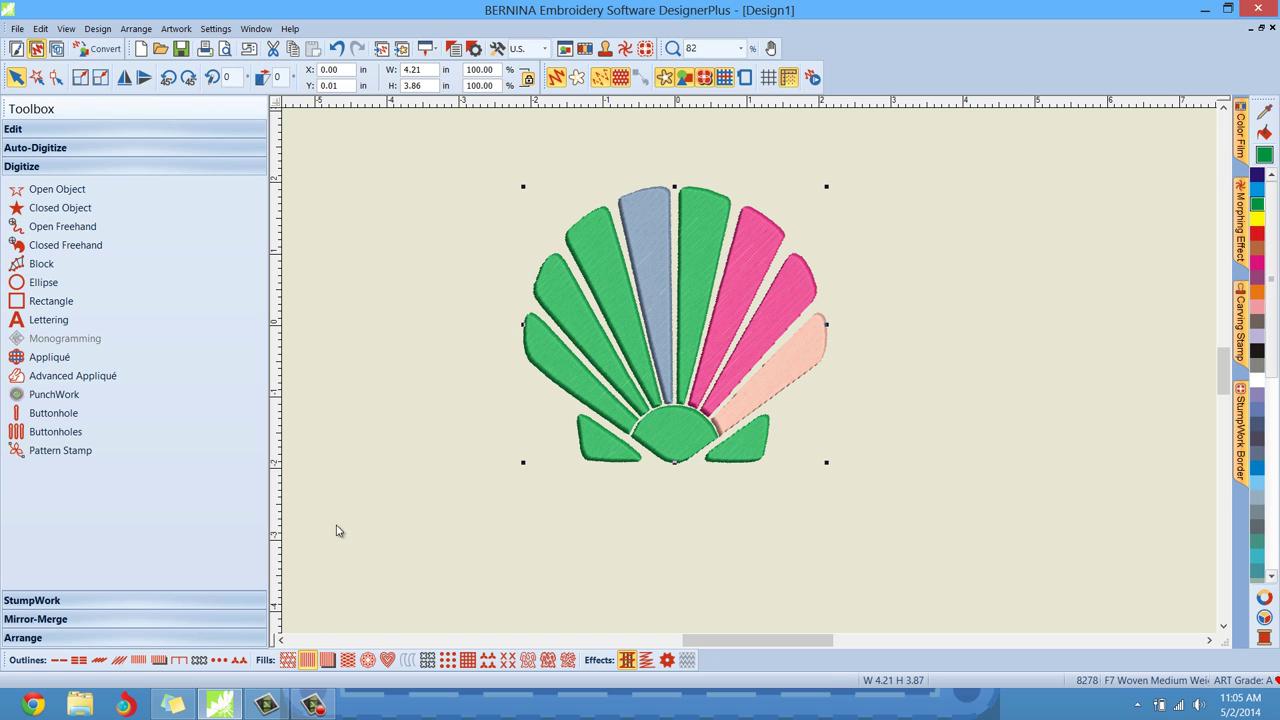
pyautogui.click(375, 465)
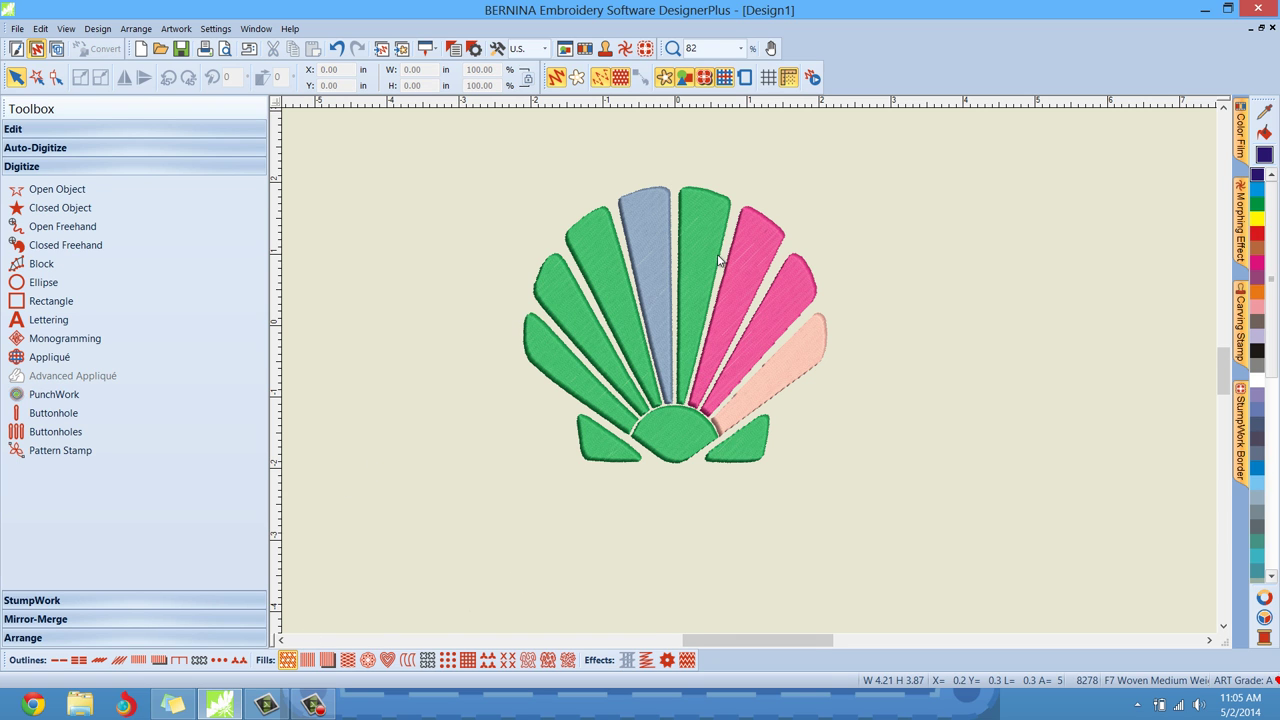
# Reshape the stitch angle of the magenta rib nearest the centre so the stitches run across its width
pyautogui.scroll(1, 718, 259)
pyautogui.moveTo(1221, 353); pyautogui.dragTo(1220, 367)
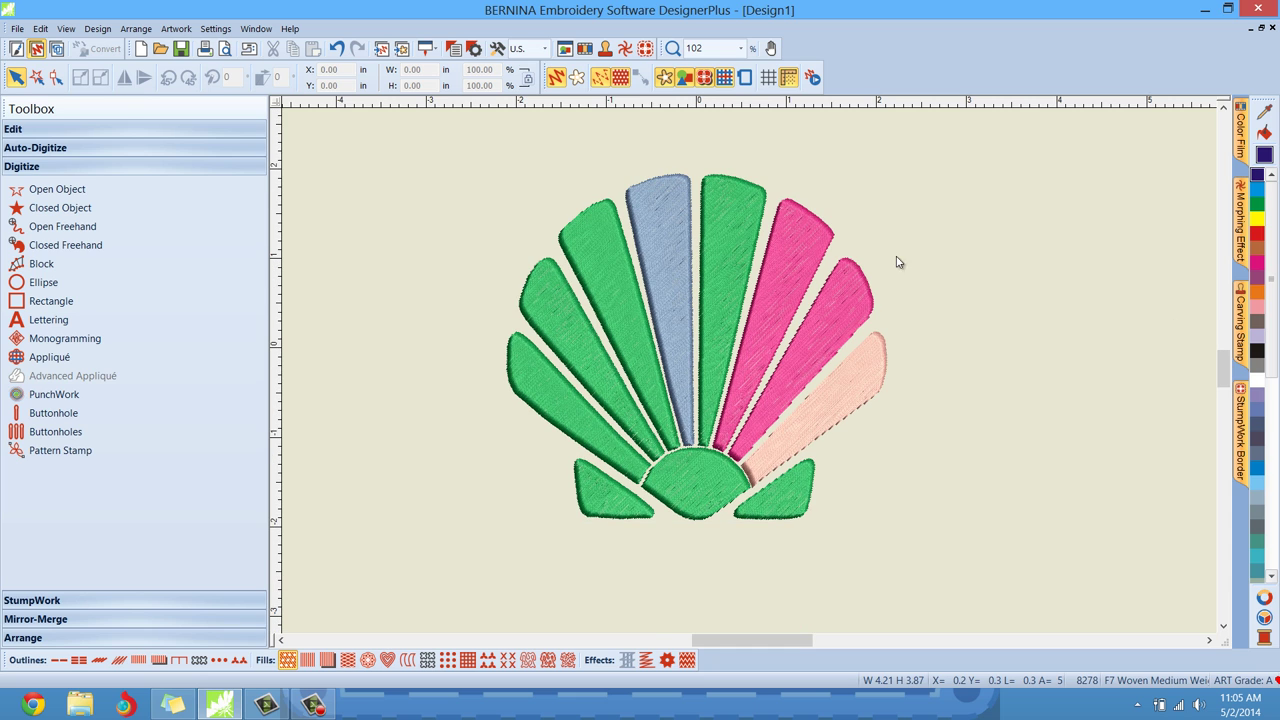
pyautogui.scroll(1, 795, 281)
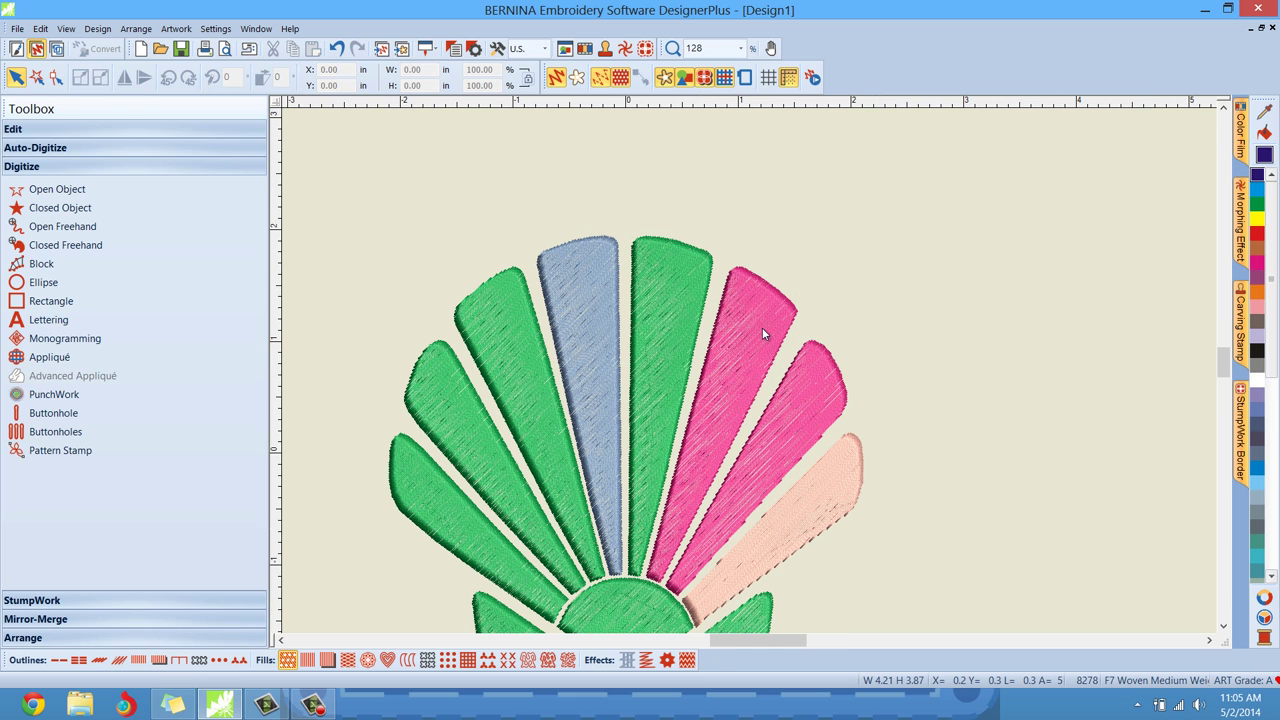
pyautogui.moveTo(1222, 362); pyautogui.dragTo(1222, 372)
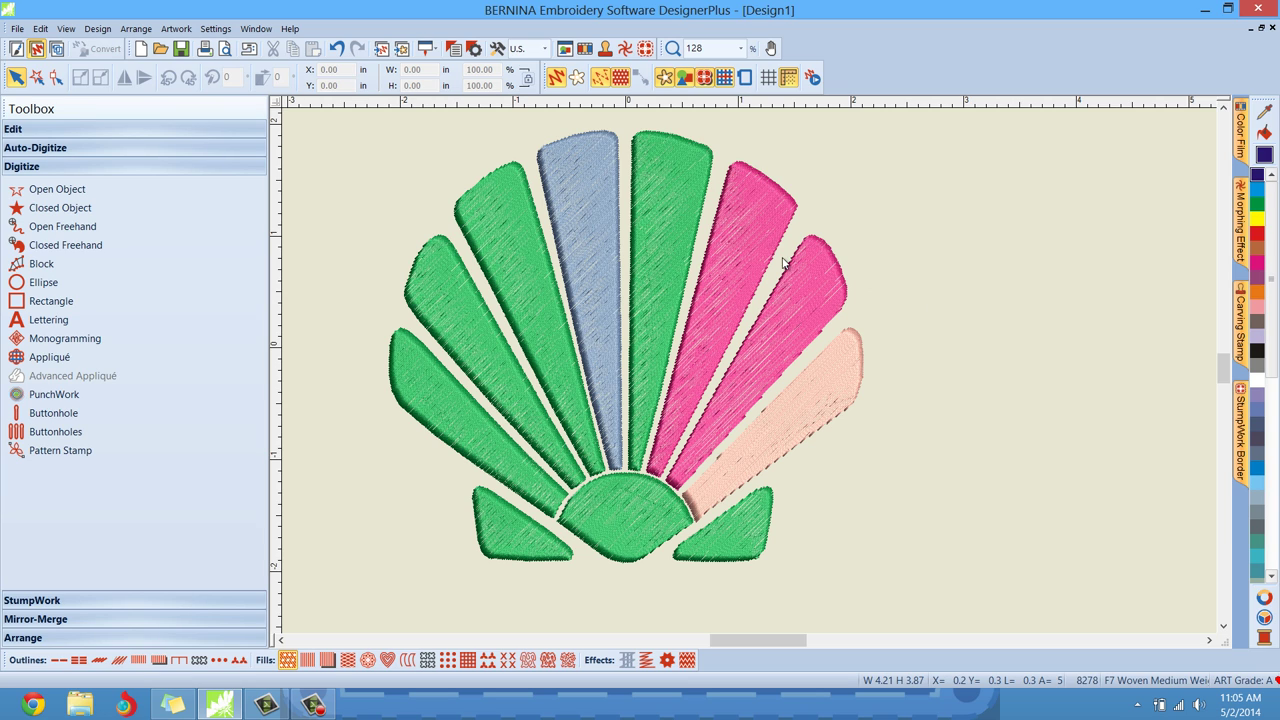
pyautogui.click(745, 254)
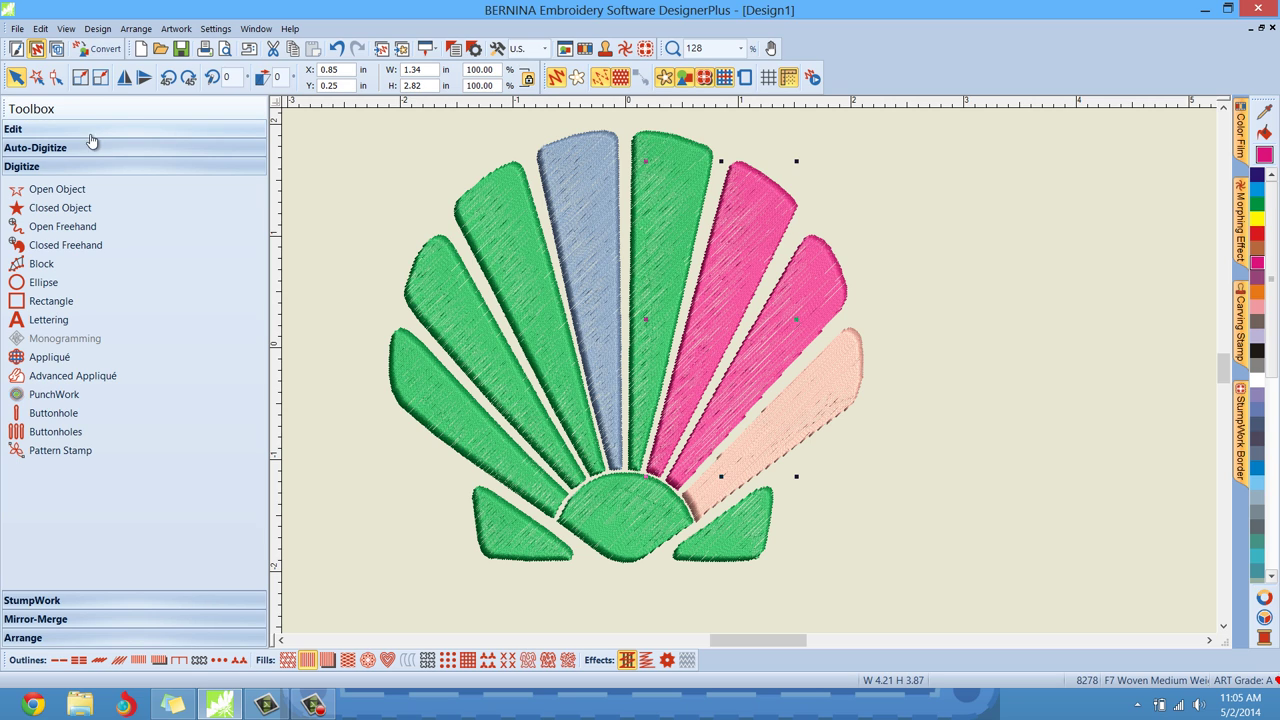
pyautogui.click(57, 78)
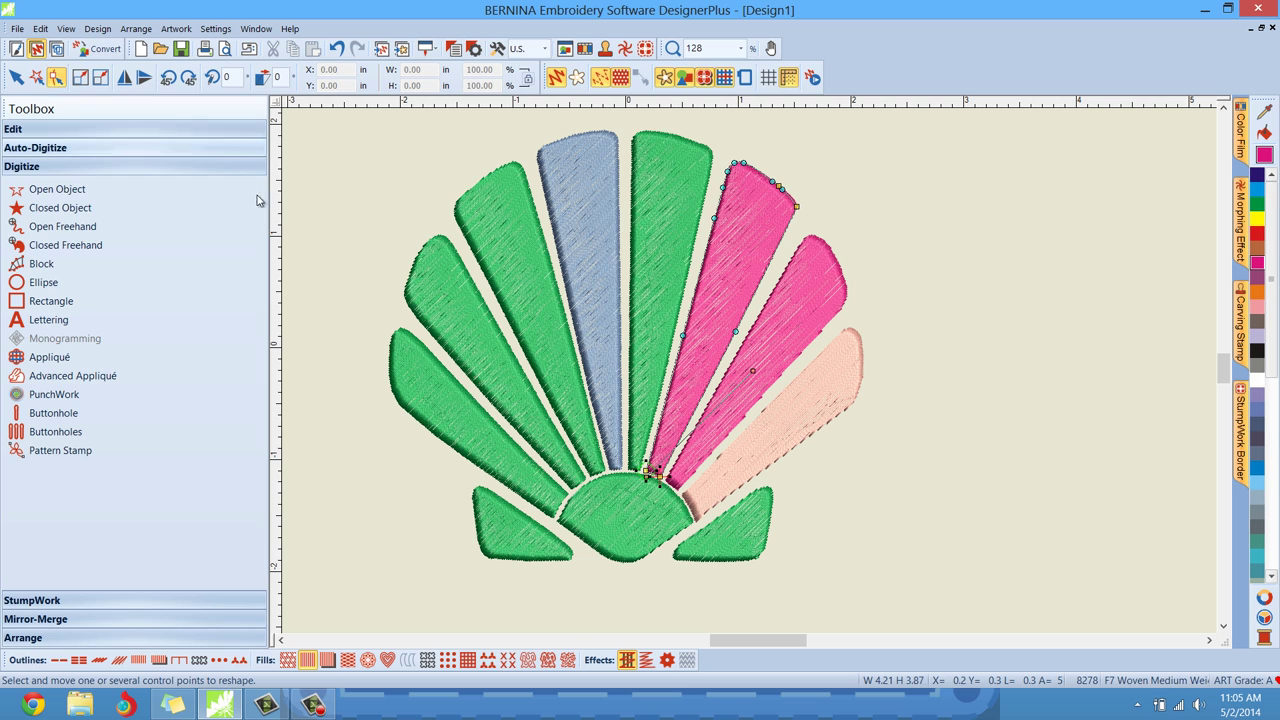
pyautogui.moveTo(648, 480); pyautogui.dragTo(612, 308)
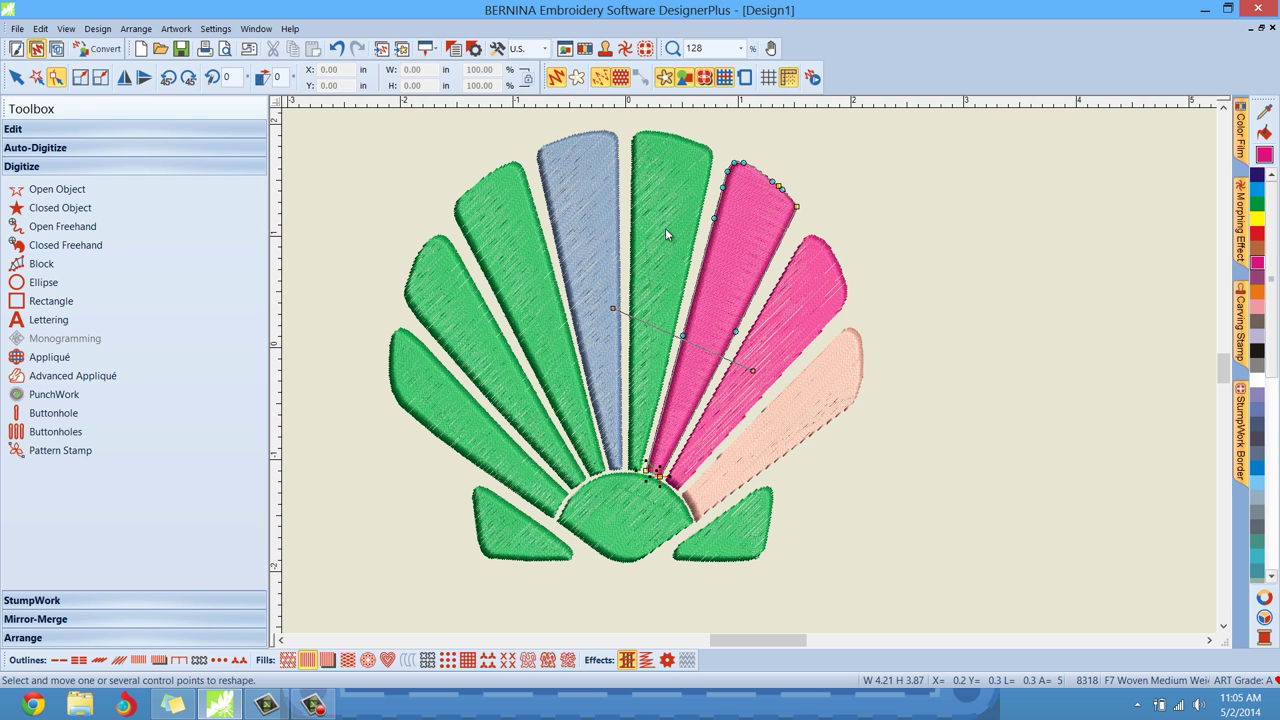
pyautogui.press('Escape')
# Reshape the stitch angle of the green rib just right of centre so its stitches run across its width, then deselect it
pyautogui.click(659, 193)
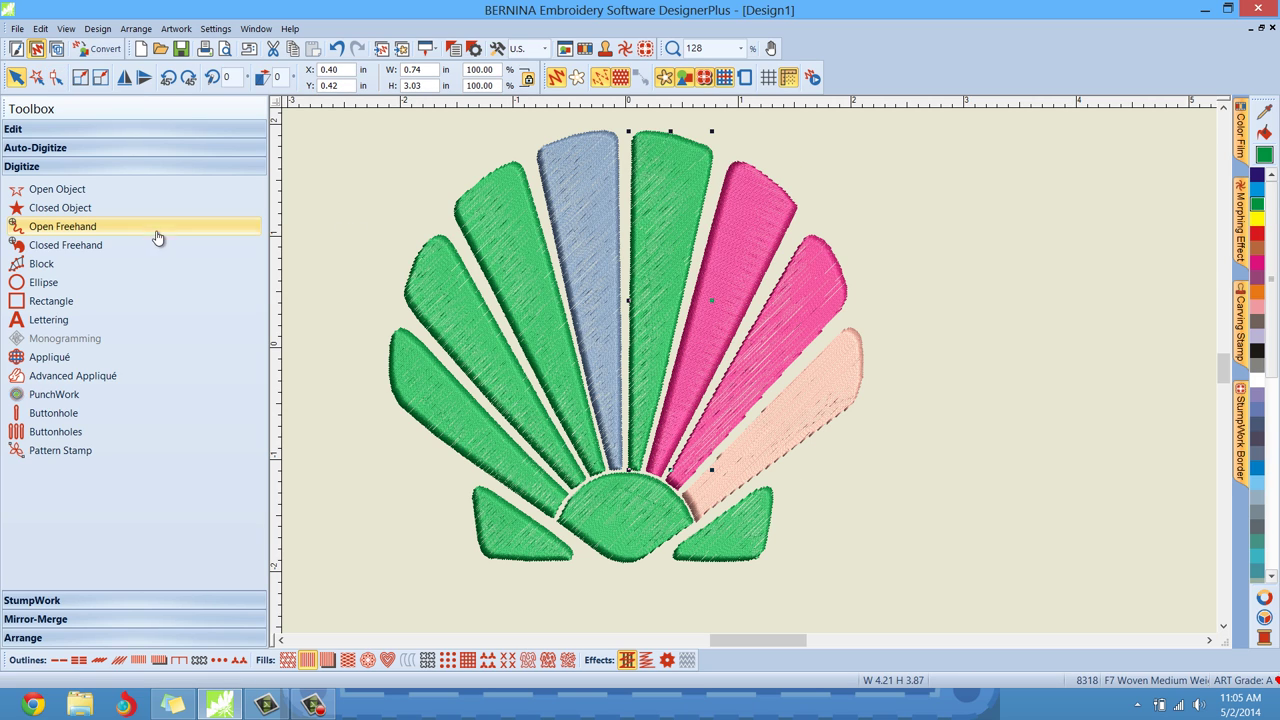
pyautogui.click(56, 77)
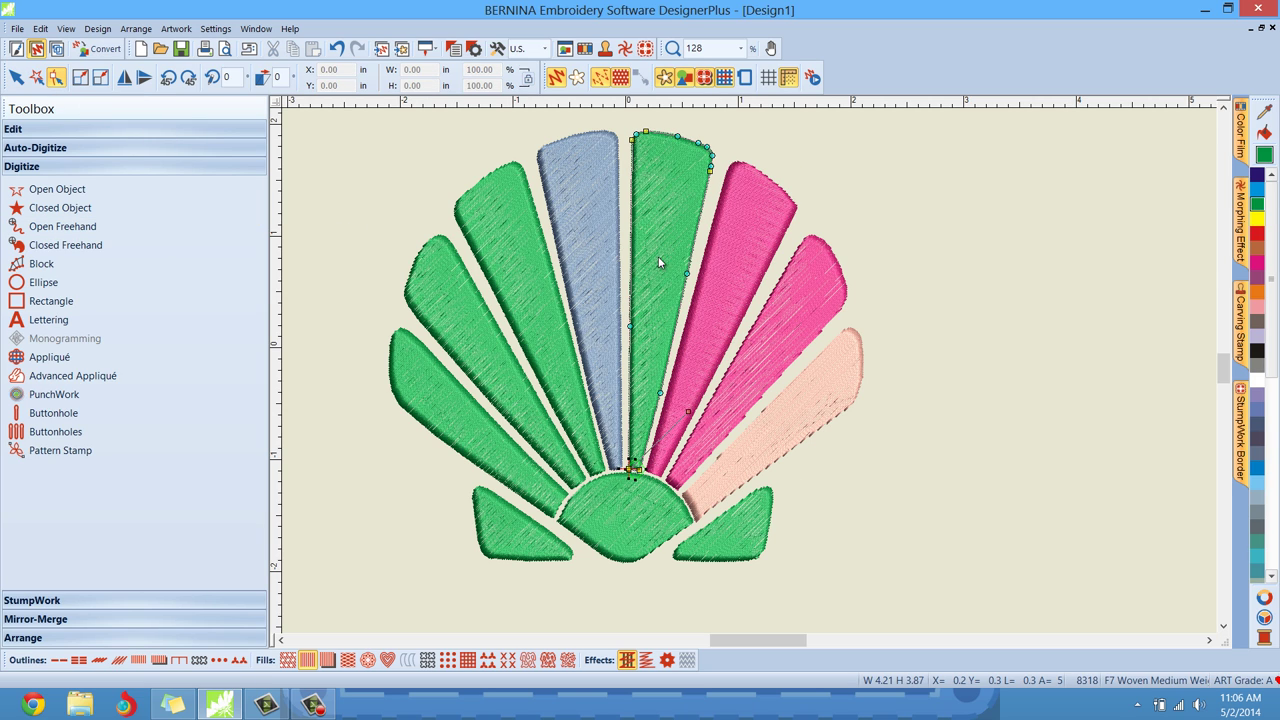
pyautogui.moveTo(685, 268); pyautogui.dragTo(677, 247)
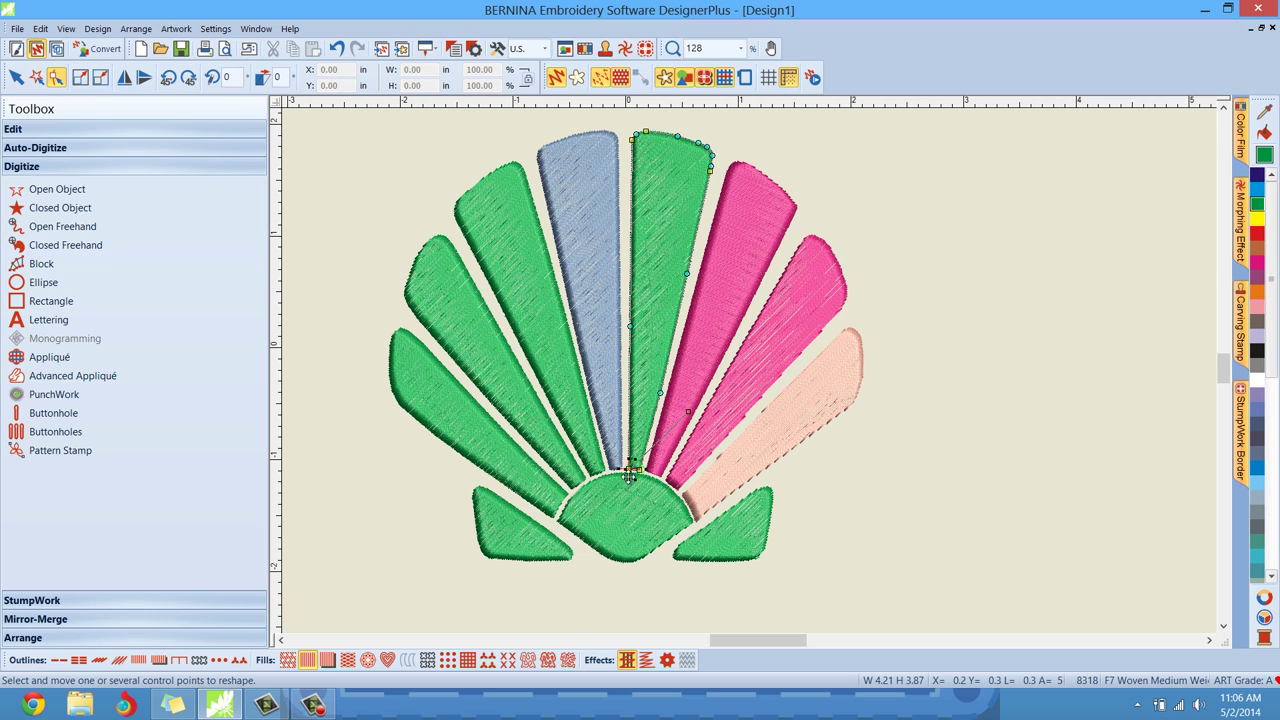
pyautogui.moveTo(630, 468); pyautogui.dragTo(613, 424)
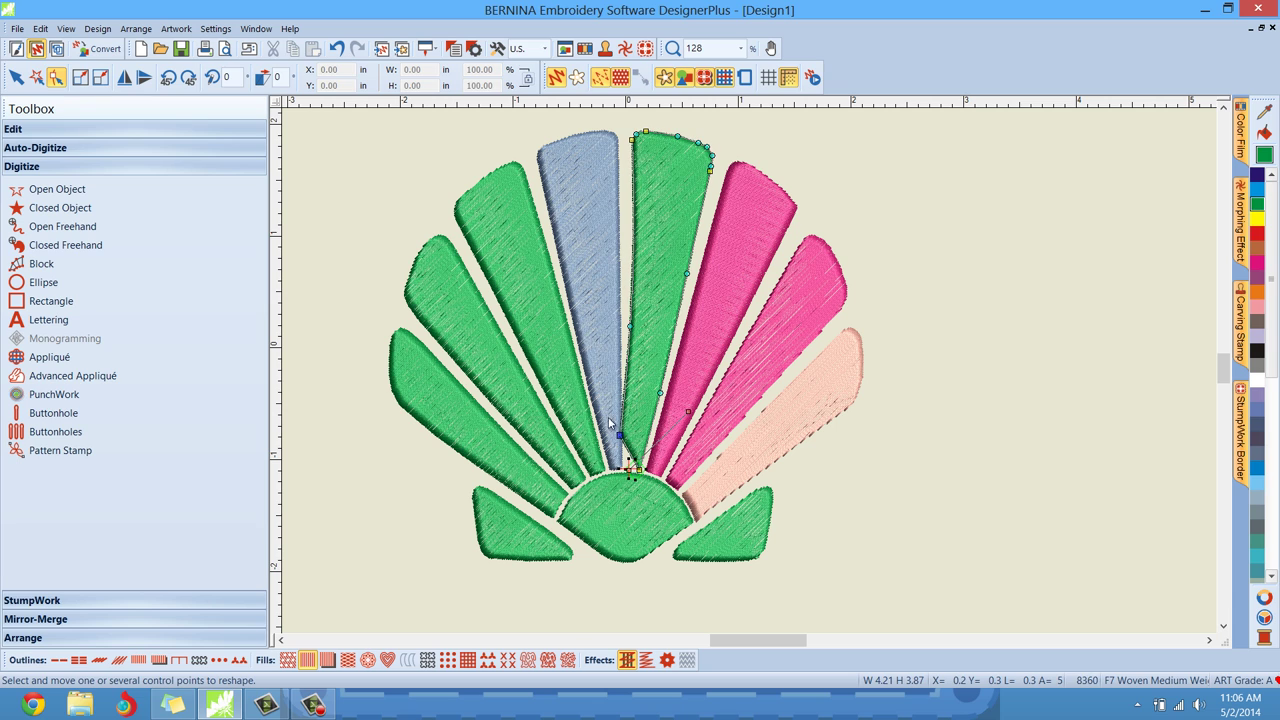
pyautogui.click(336, 48)
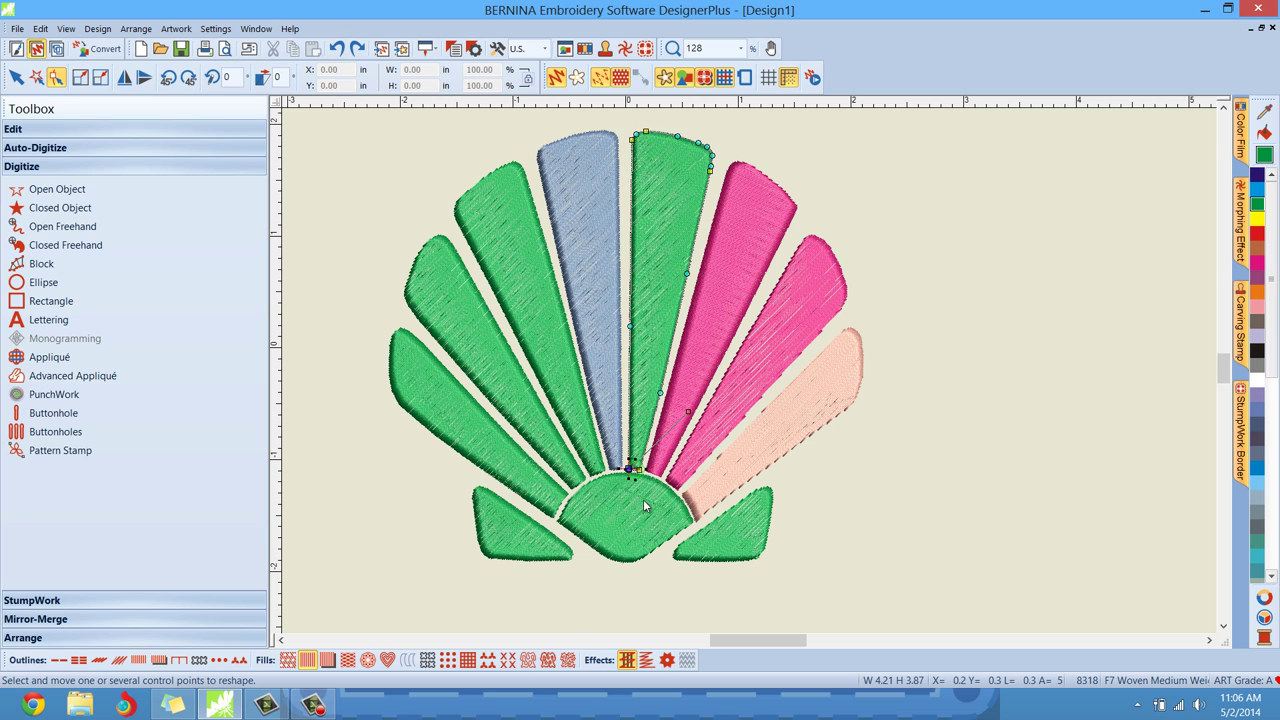
pyautogui.moveTo(690, 410); pyautogui.dragTo(695, 477)
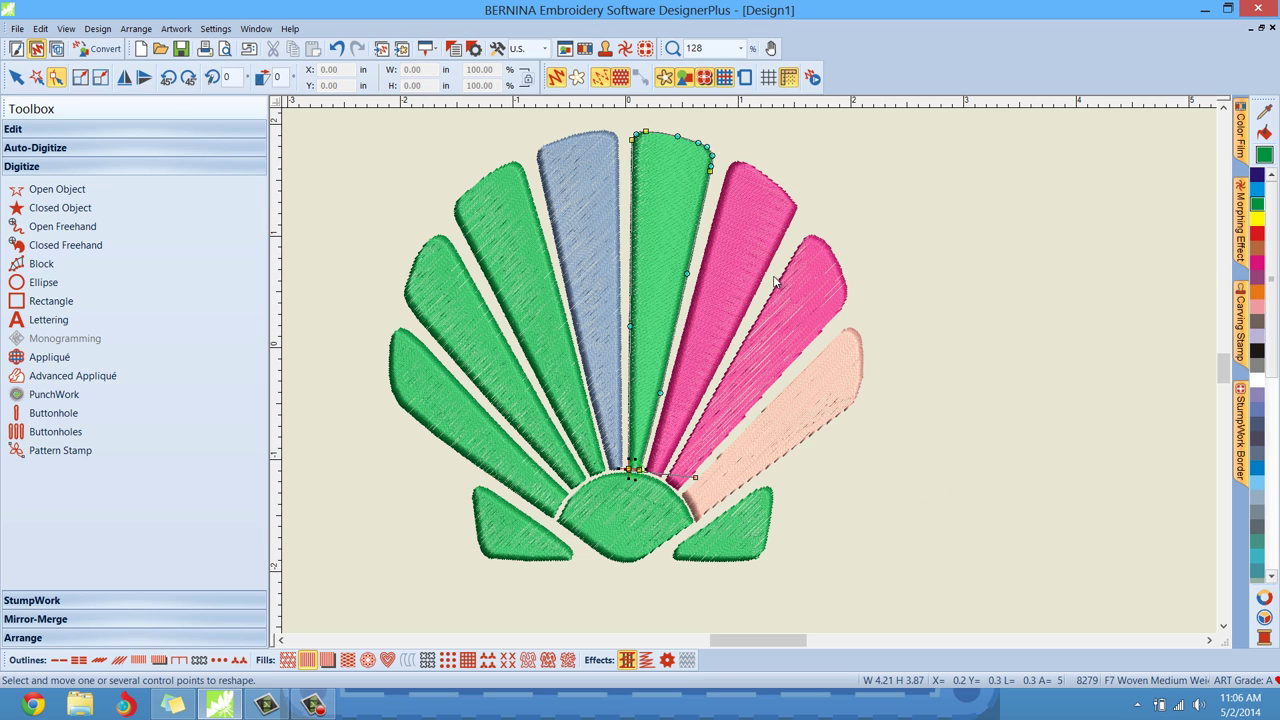
pyautogui.click(16, 77)
pyautogui.click(380, 206)
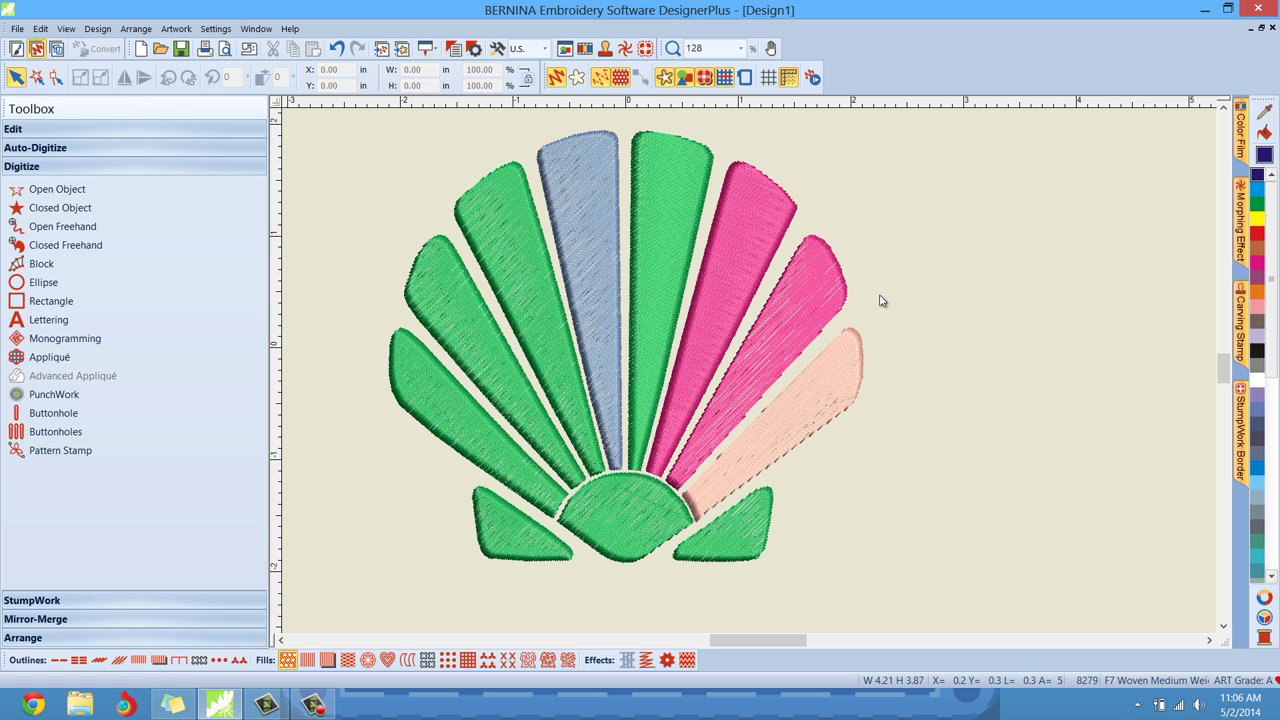
# Select the entire seashell and recolor all its sections magenta
pyautogui.scroll(-1, 750, 370)
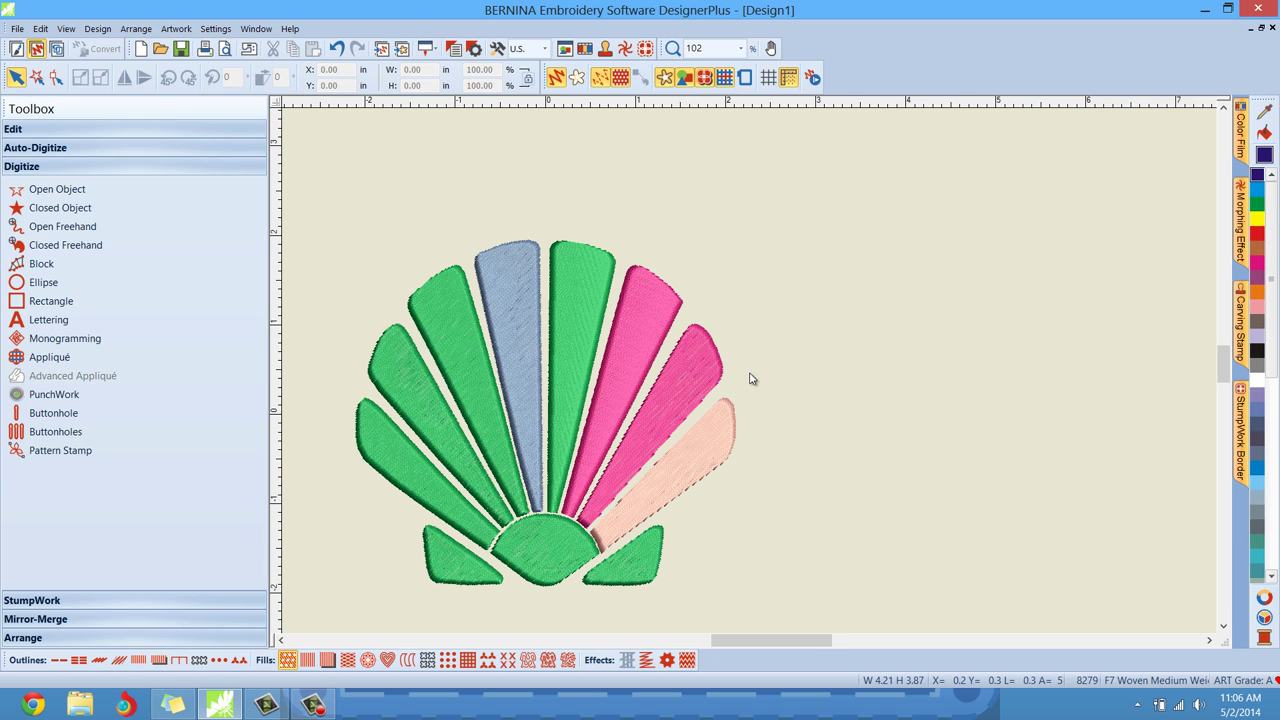
pyautogui.moveTo(672, 492); pyautogui.dragTo(789, 541)
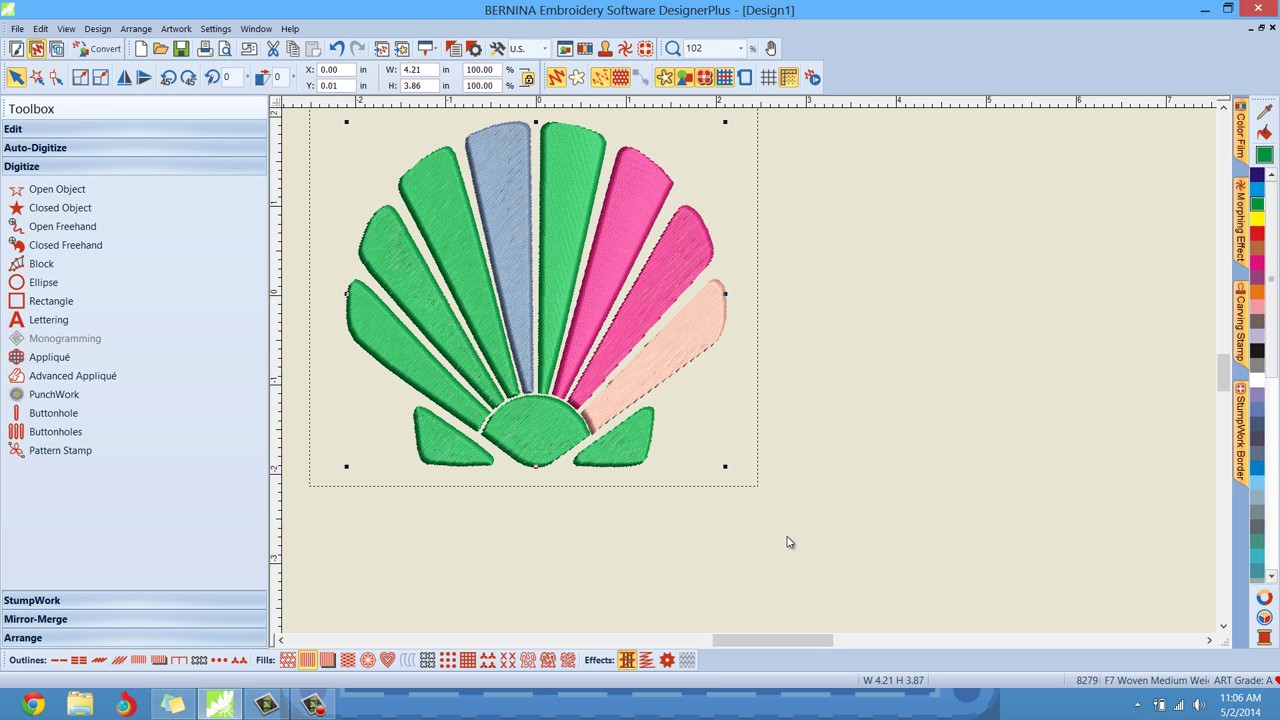
pyautogui.click(1256, 265)
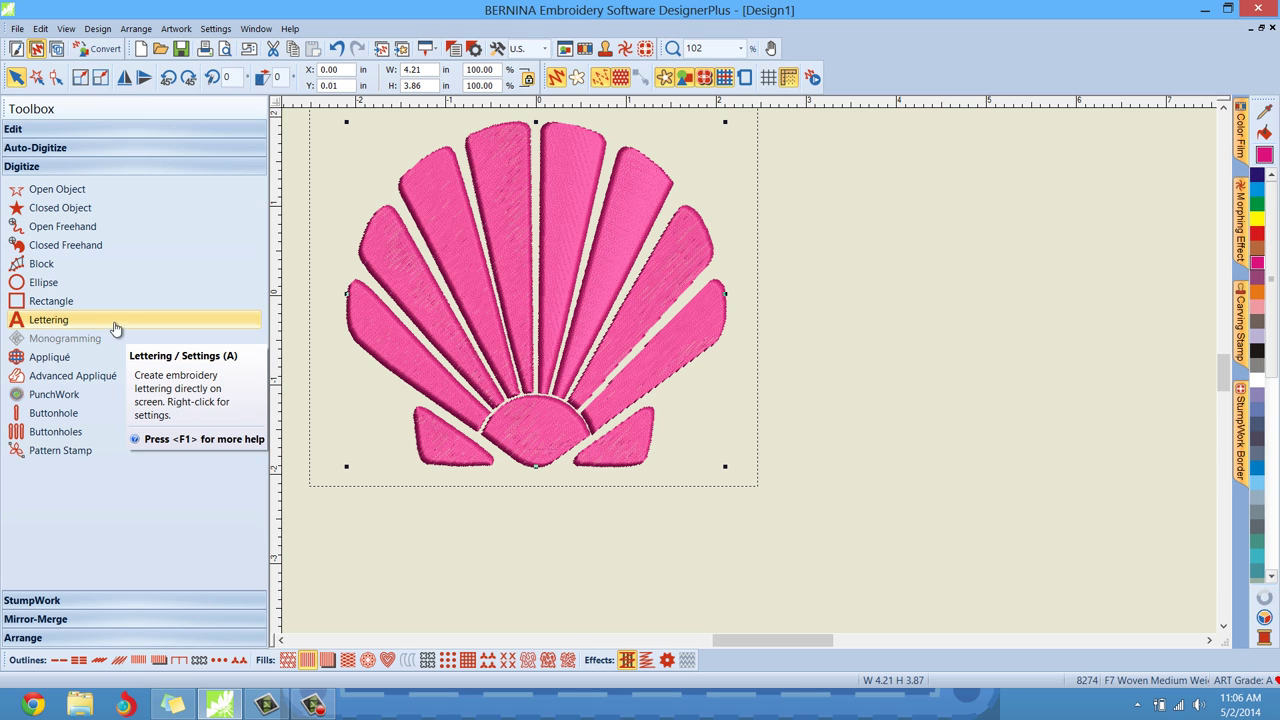
# Add a triple-stitch outline around the sections of the seashell and deselect everything
pyautogui.click(60, 132)
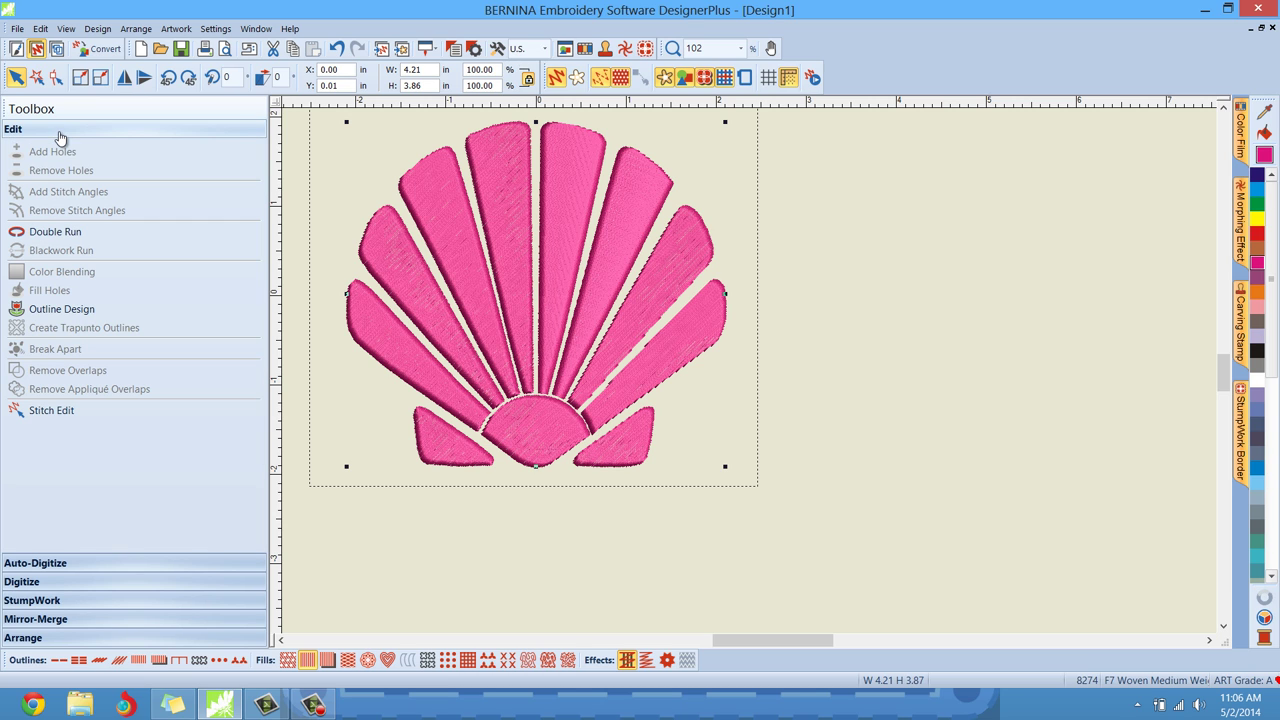
pyautogui.click(62, 312)
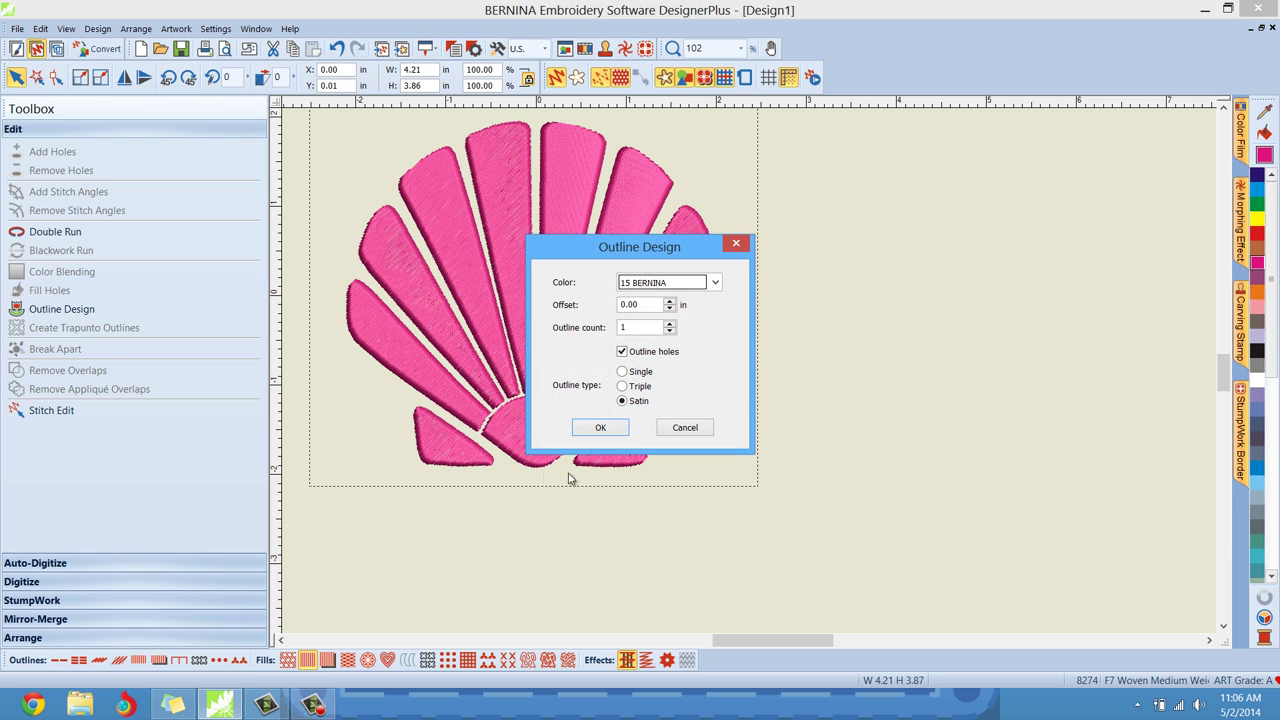
pyautogui.click(628, 386)
pyautogui.click(625, 432)
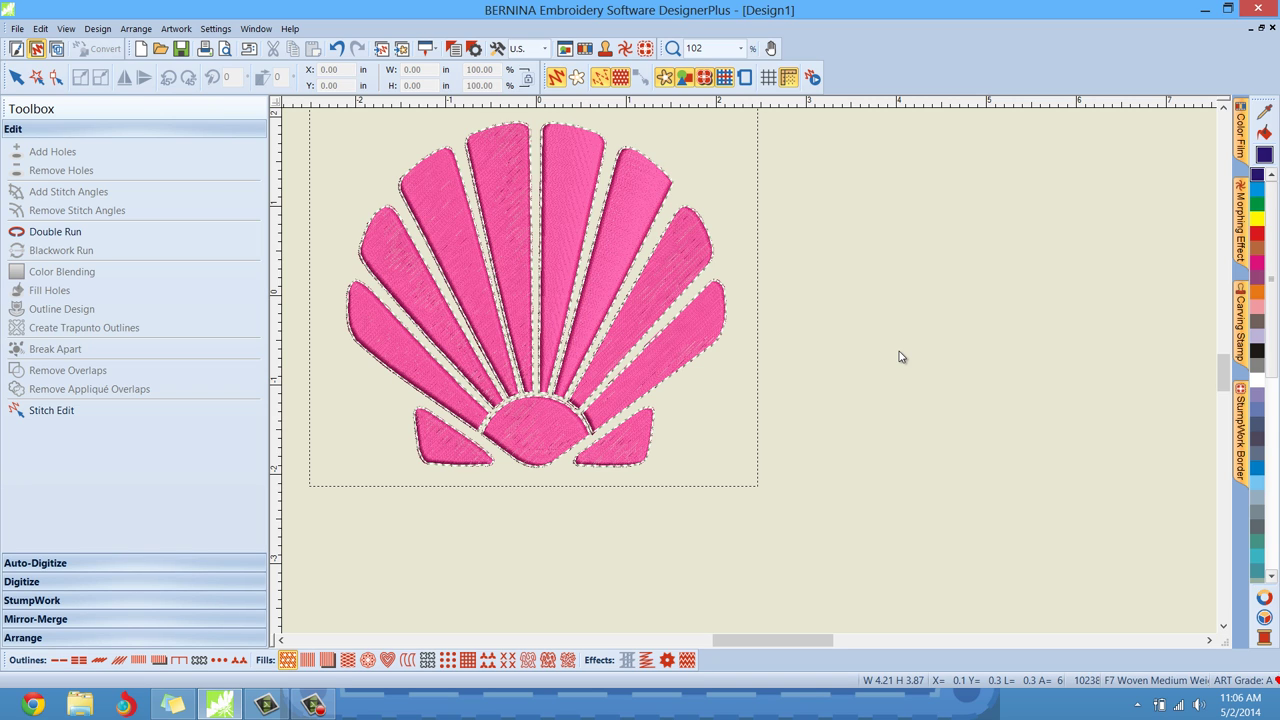
pyautogui.hotkey('shift', 'z')
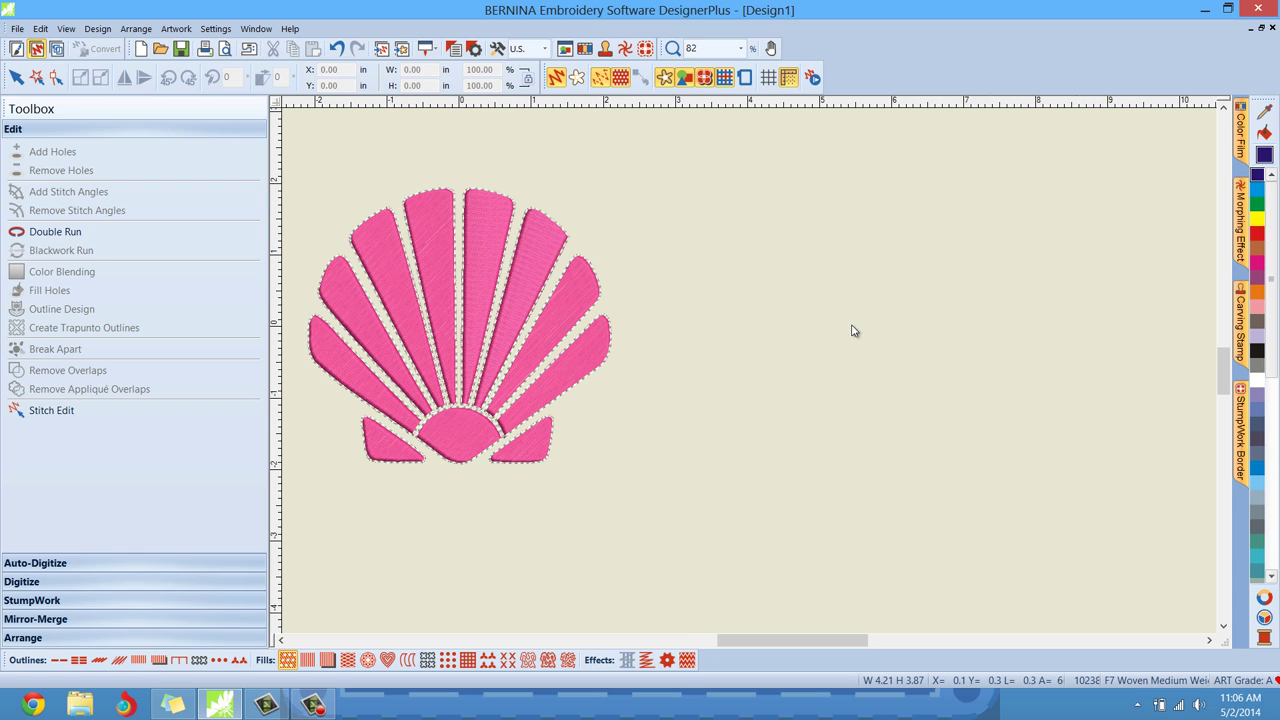
pyautogui.press('Escape')
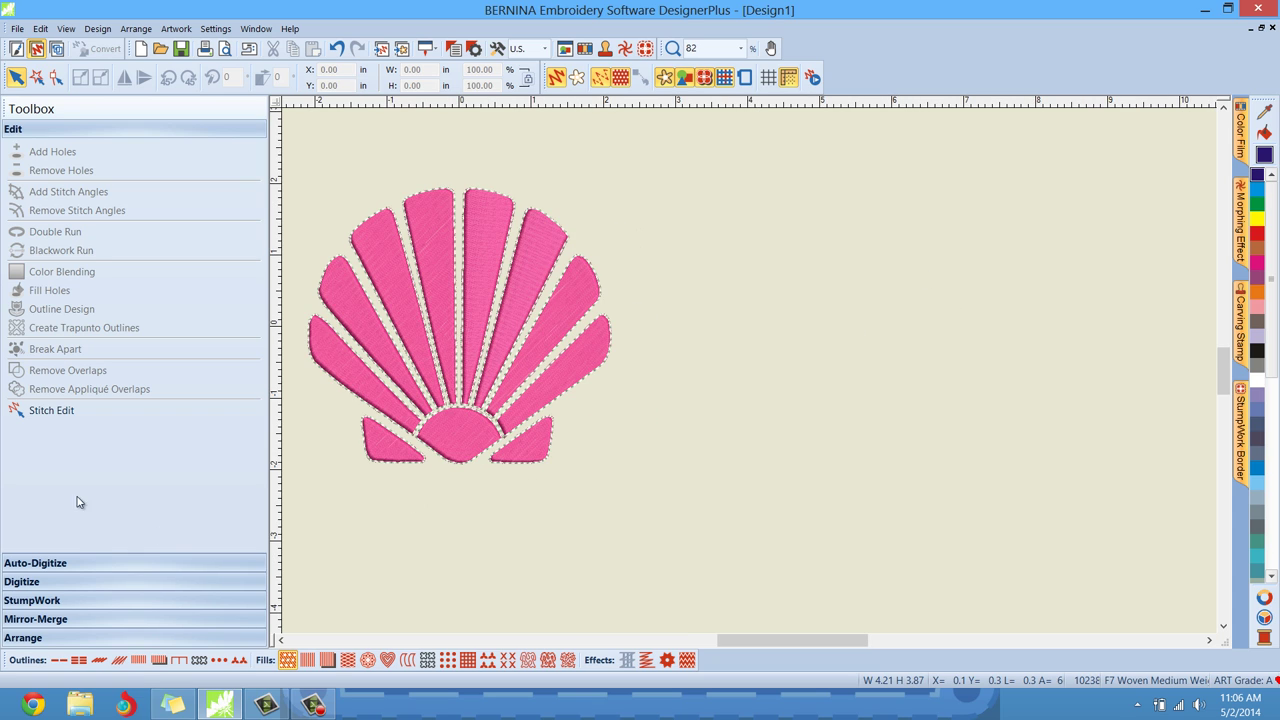
# Open the settings for new embroidery lettering and set its alphabet to Island
pyautogui.click(60, 581)
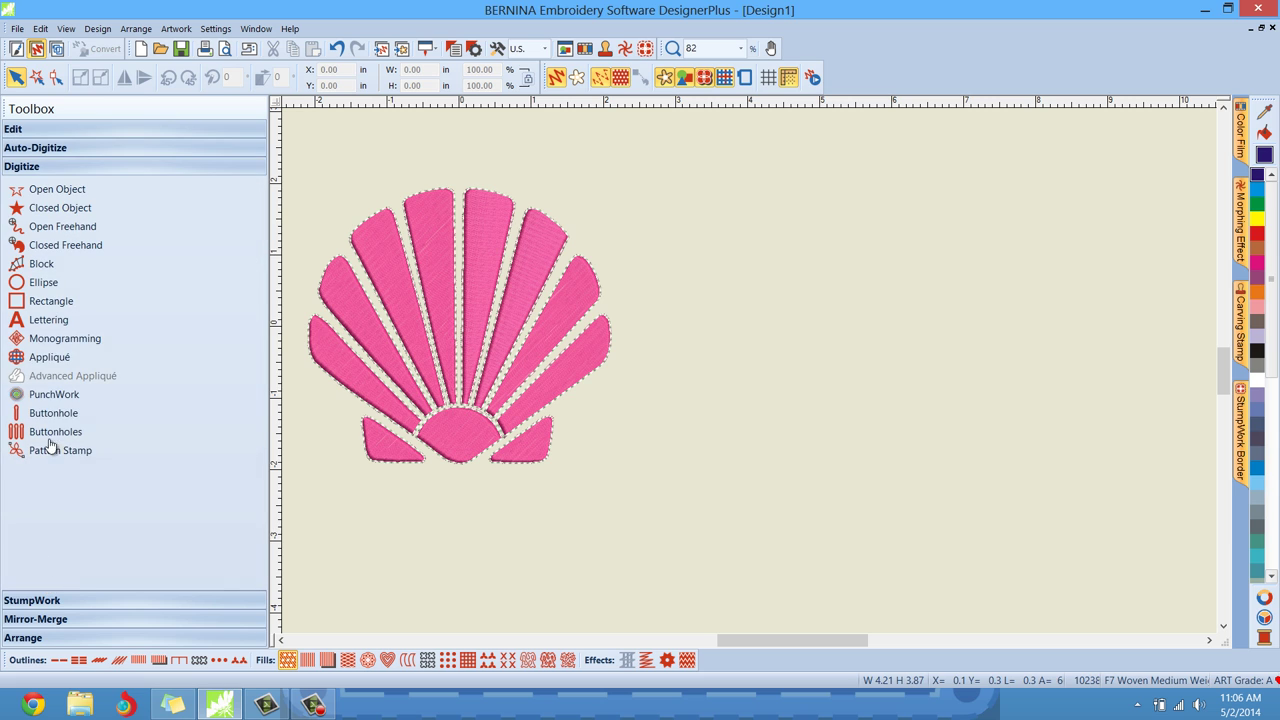
pyautogui.click(50, 320)
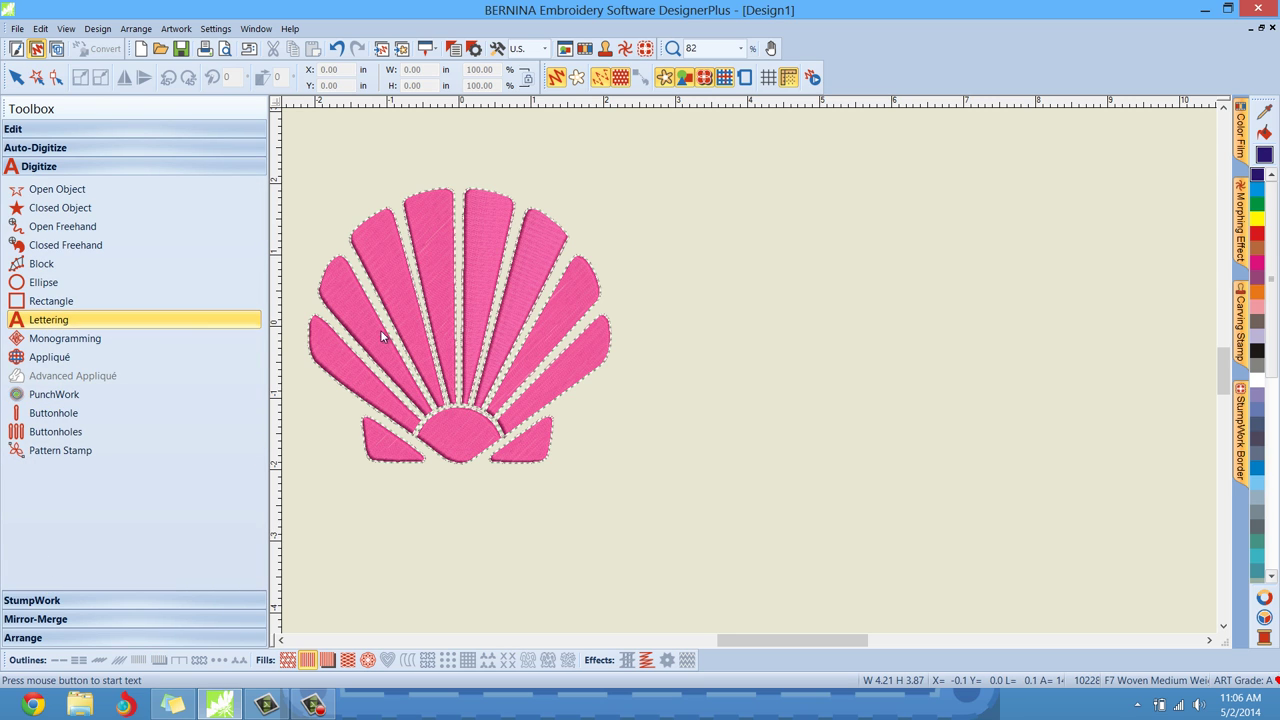
pyautogui.click(629, 305)
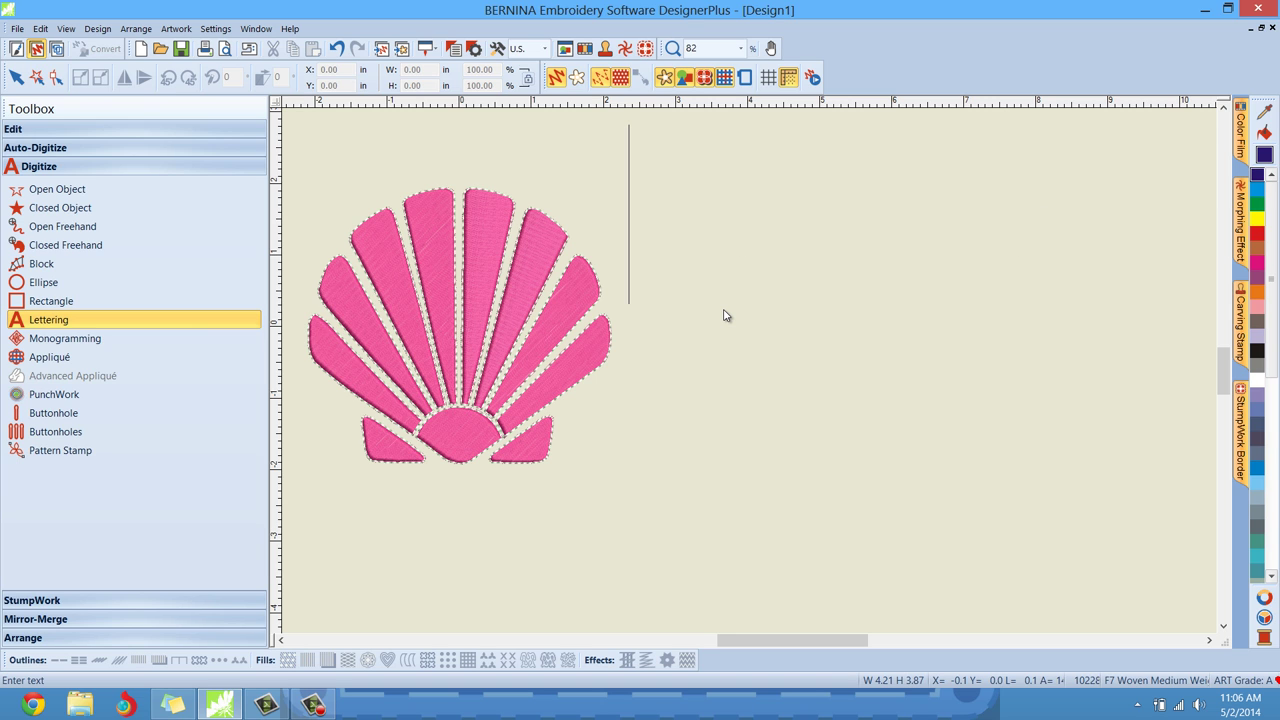
pyautogui.rightClick(86, 322)
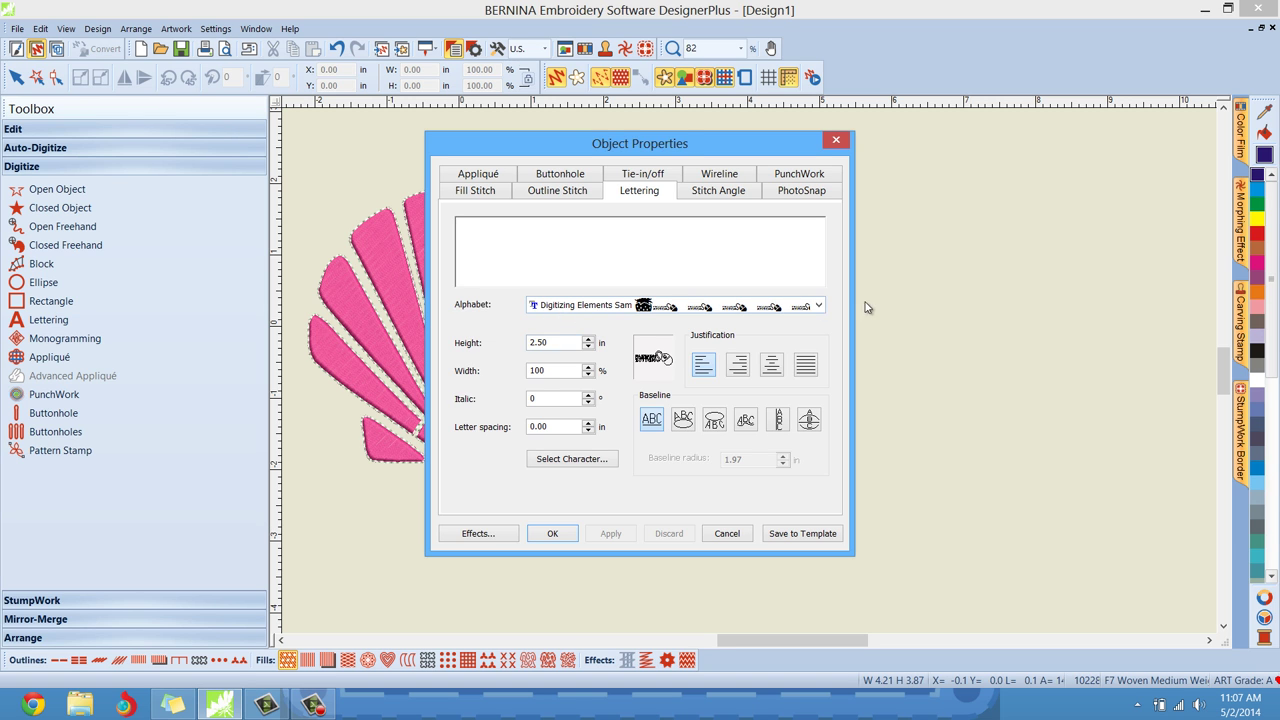
pyautogui.click(550, 310)
pyautogui.moveTo(818, 403); pyautogui.dragTo(817, 343)
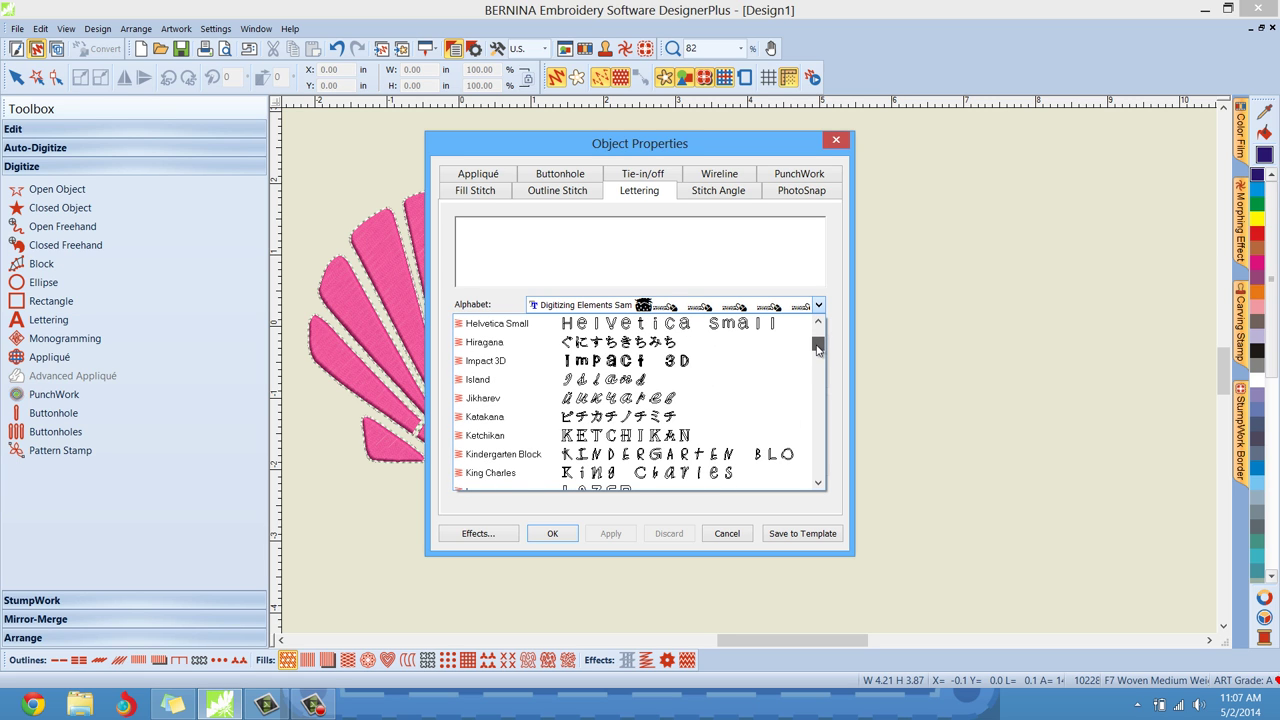
pyautogui.click(723, 365)
pyautogui.click(720, 379)
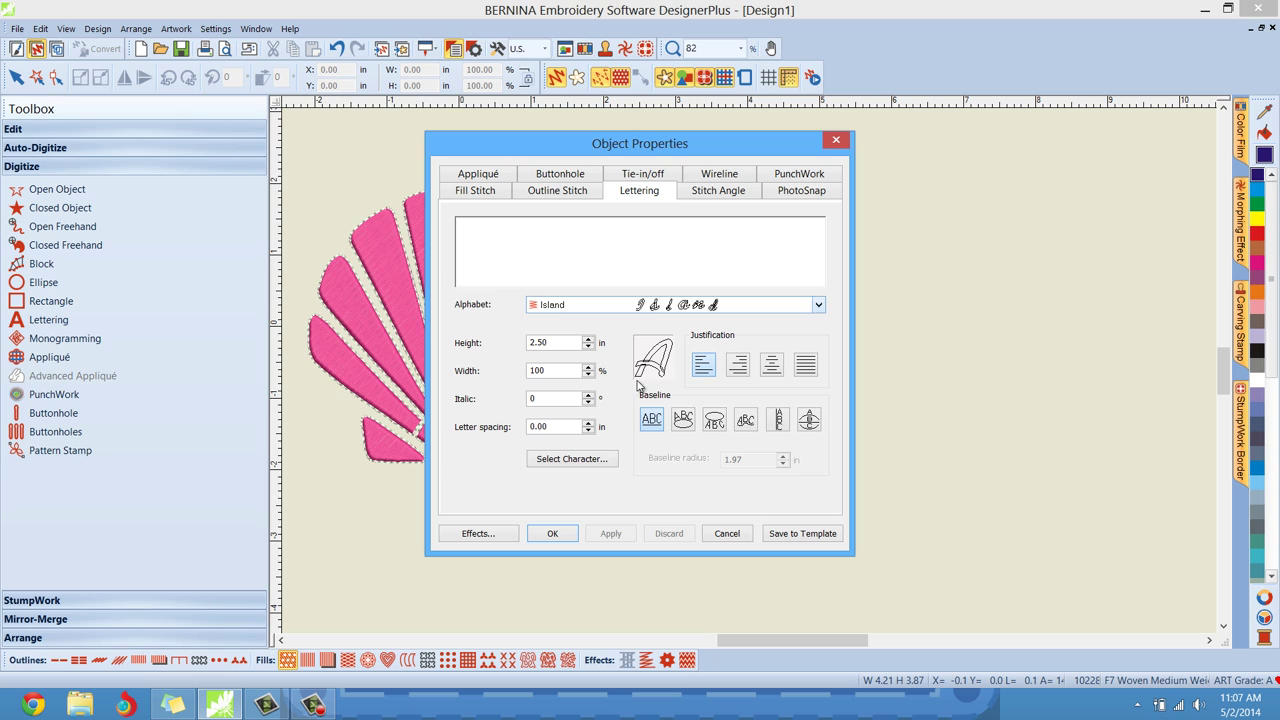
# Enter BEACH as the lettering text and create it in the design
pyautogui.click(593, 235)
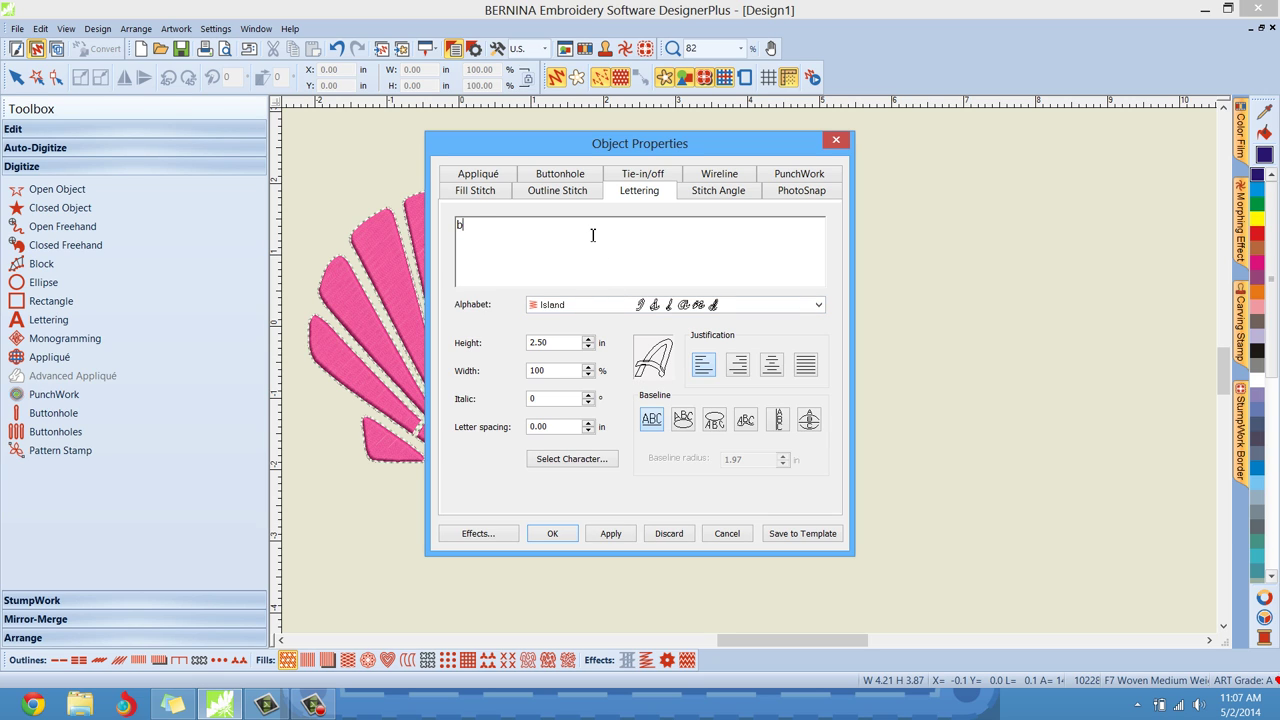
pyautogui.write('BEACH')
pyautogui.click(620, 534)
pyautogui.click(552, 533)
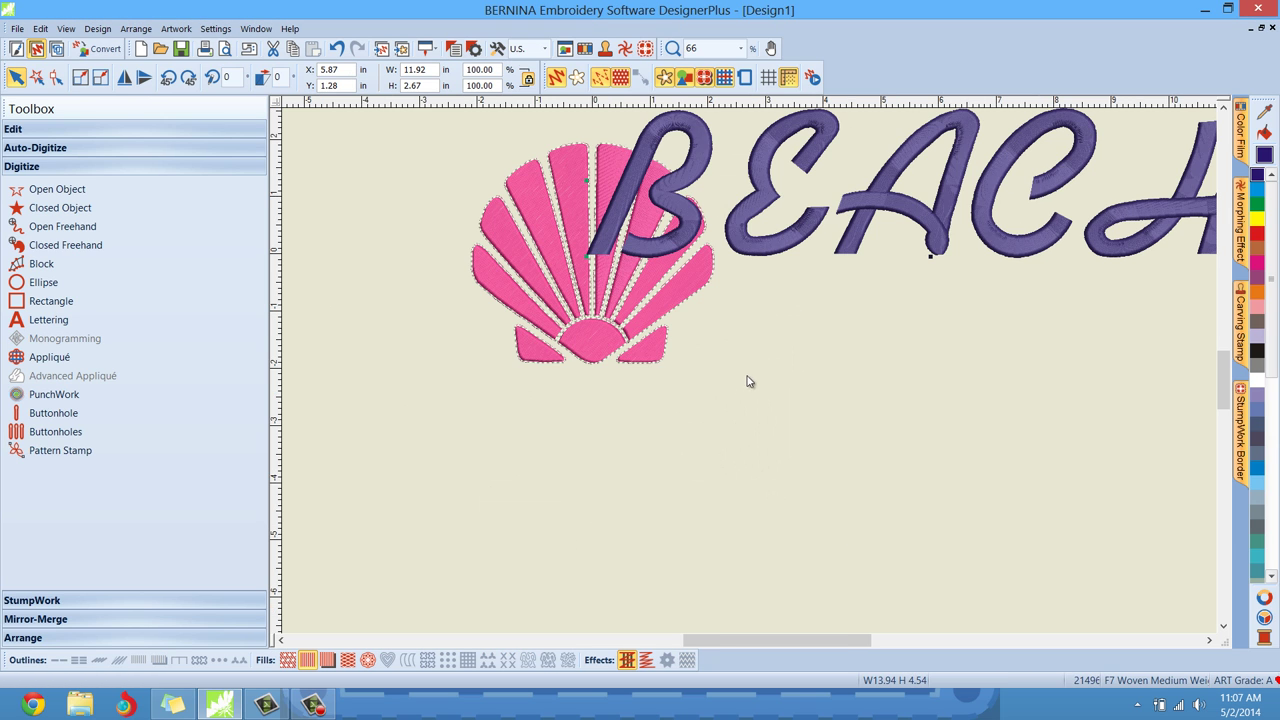
# Move the BEACH lettering beside the seashell's right edge so they no longer overlap, and deselect it
pyautogui.press('0')
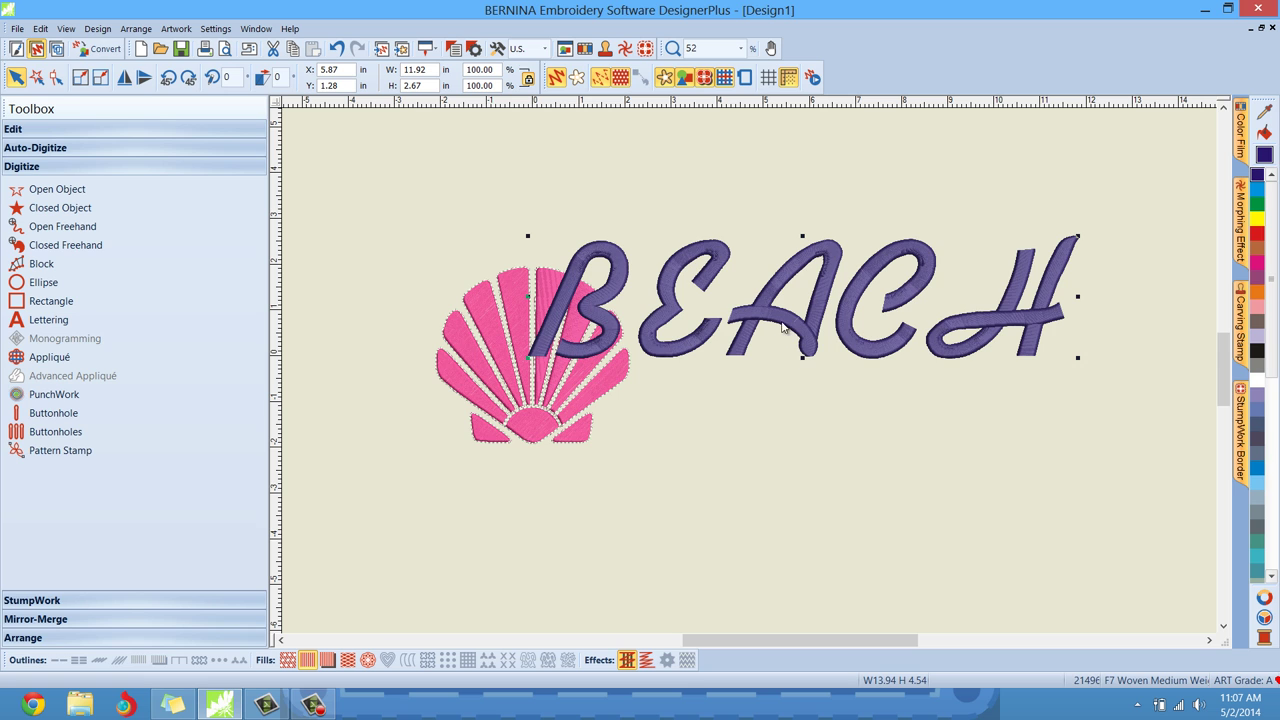
pyautogui.moveTo(783, 326); pyautogui.dragTo(879, 372)
pyautogui.click(379, 421)
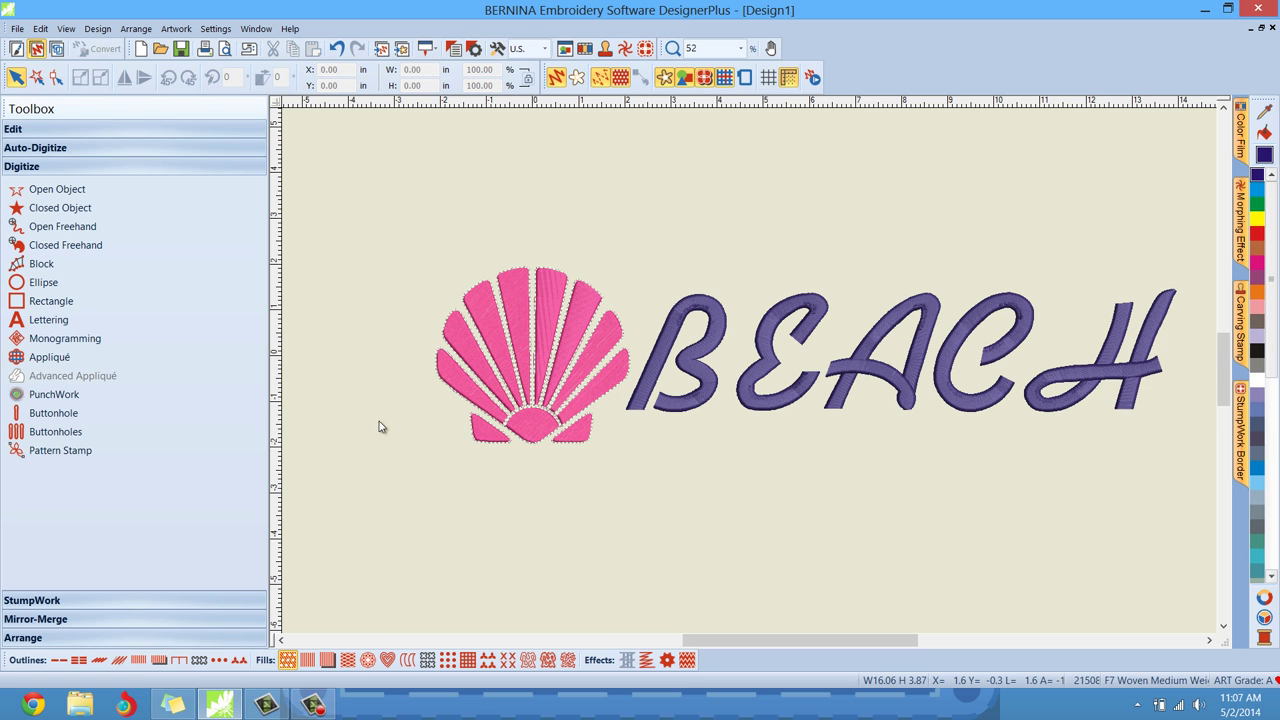
# Recolor the BEACH lettering magenta to match the seashell and deselect it
pyautogui.click(810, 326)
pyautogui.click(1258, 266)
pyautogui.click(1092, 229)
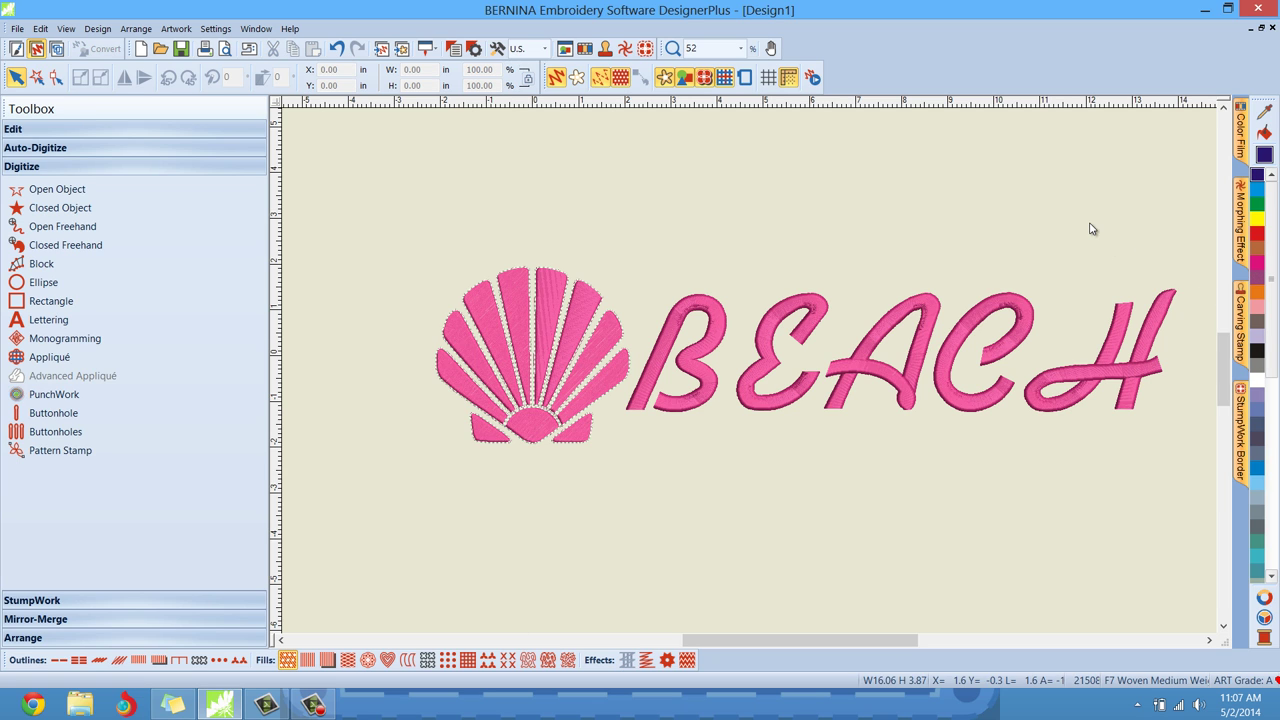
# Add a design outline around the BEACH lettering, and select the entire design
pyautogui.click(1013, 329)
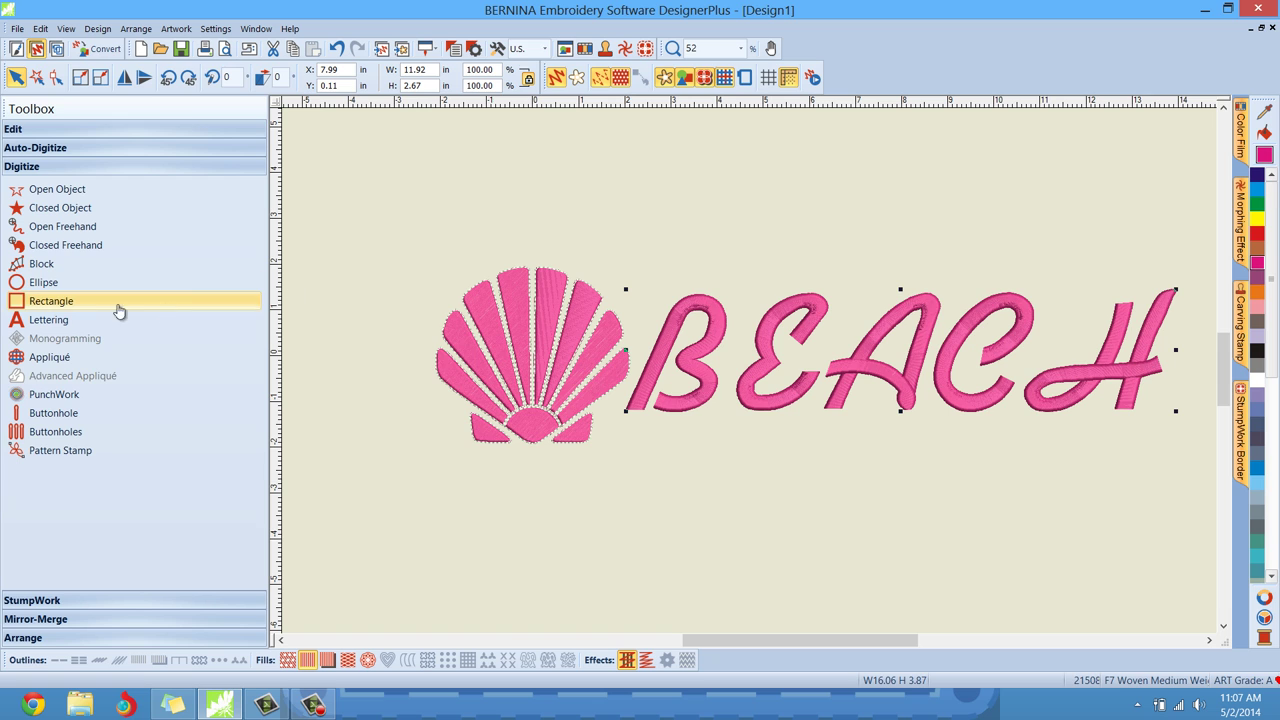
pyautogui.click(74, 130)
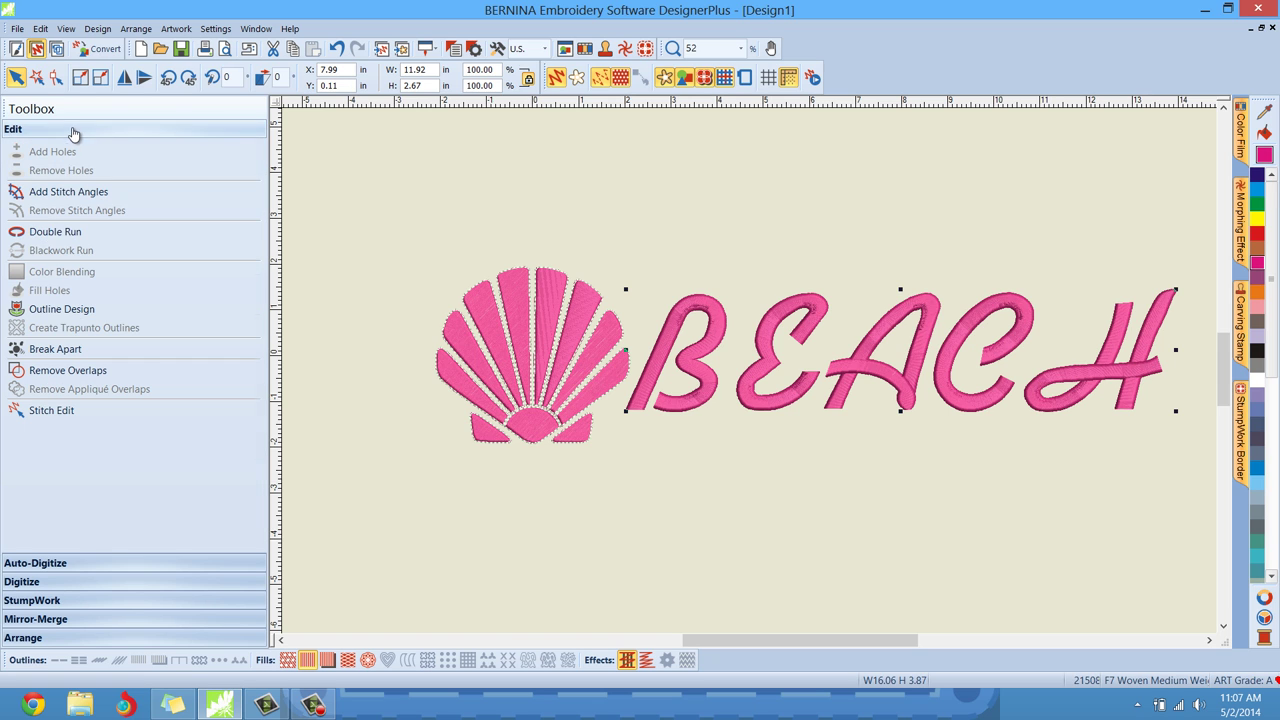
pyautogui.click(55, 310)
pyautogui.click(595, 428)
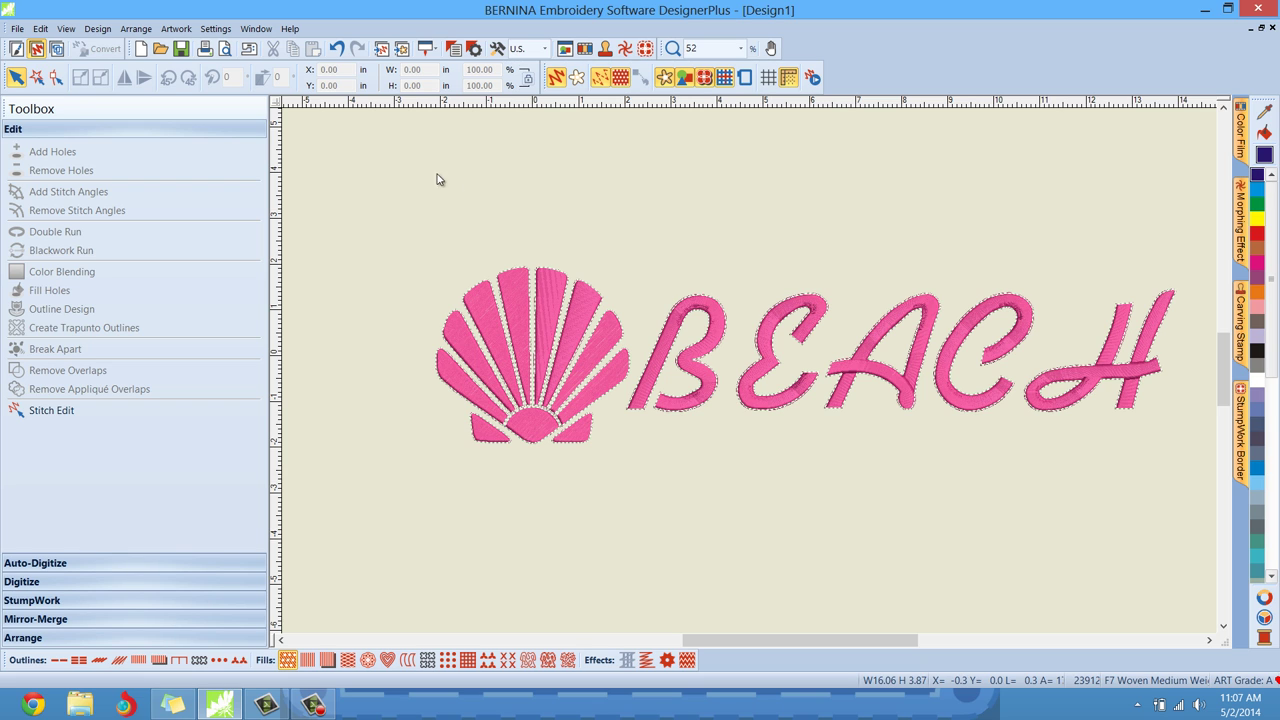
pyautogui.click(966, 452)
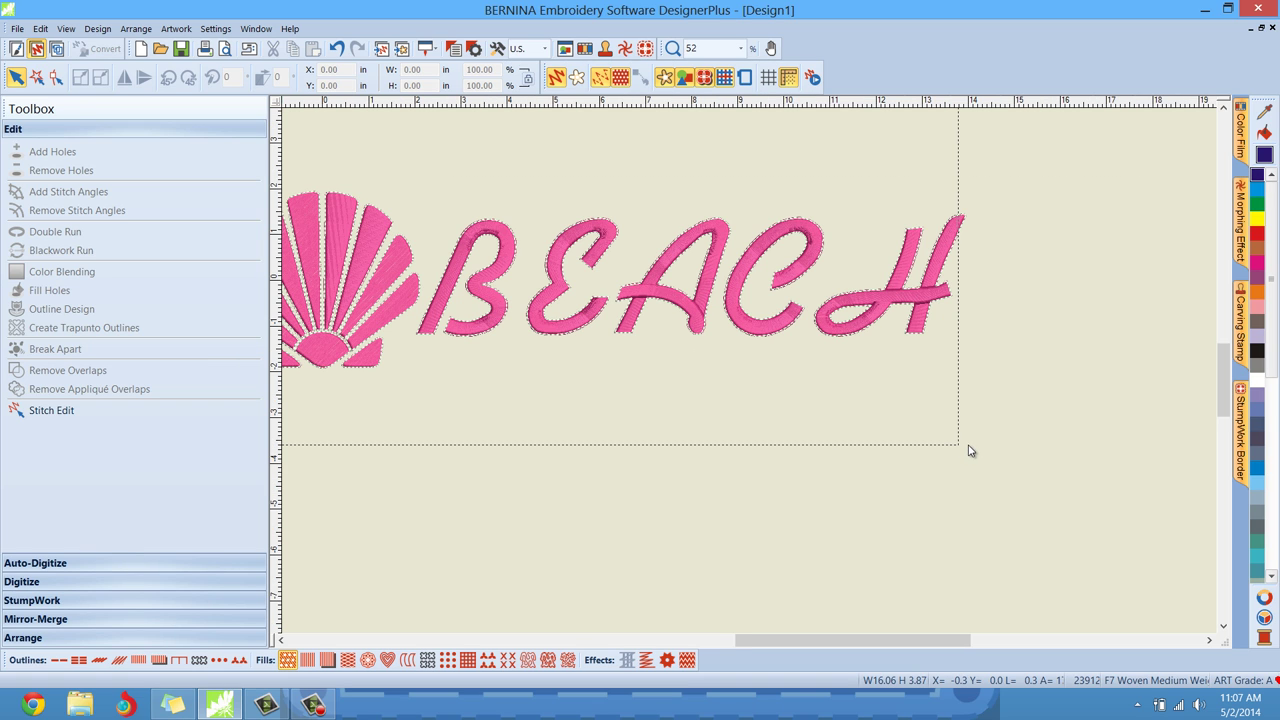
pyautogui.hotkey('ctrl', 'a')
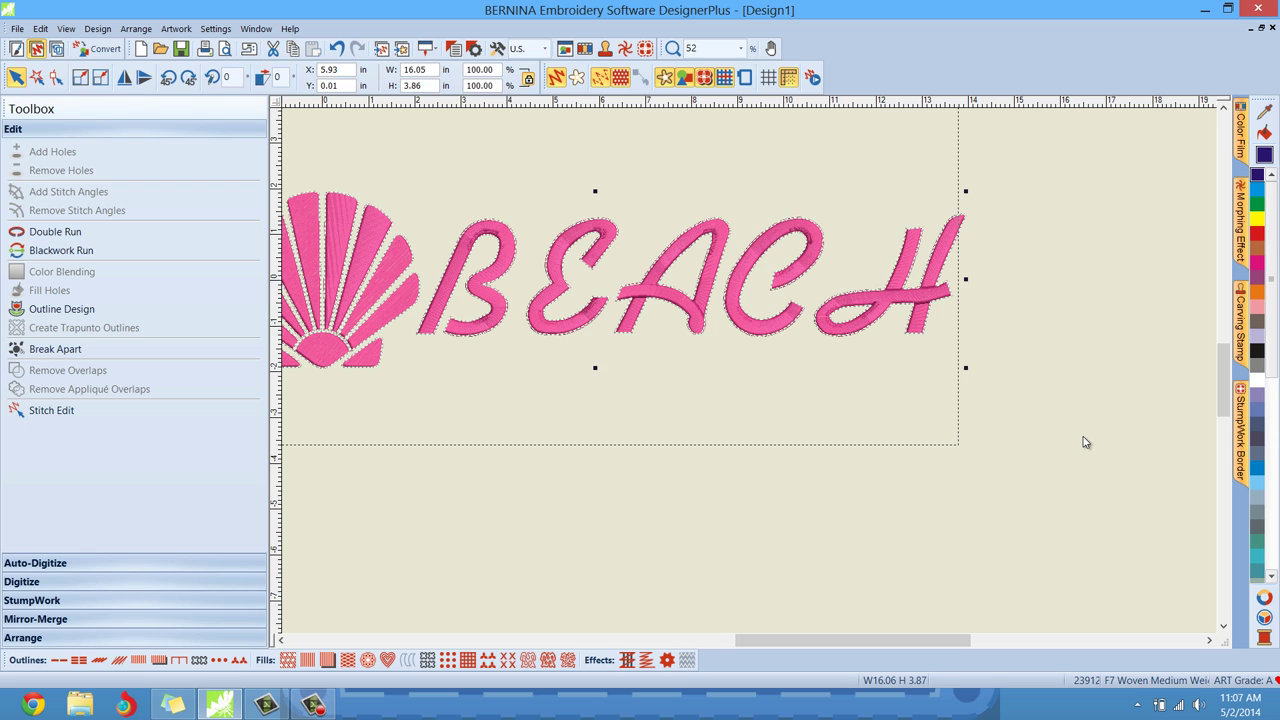
# On the artwork canvas, insert the starfish character from Digitizing Elements Sample 1 and enlarge it to about 8.24 by 8.46 inches
pyautogui.click(16, 48)
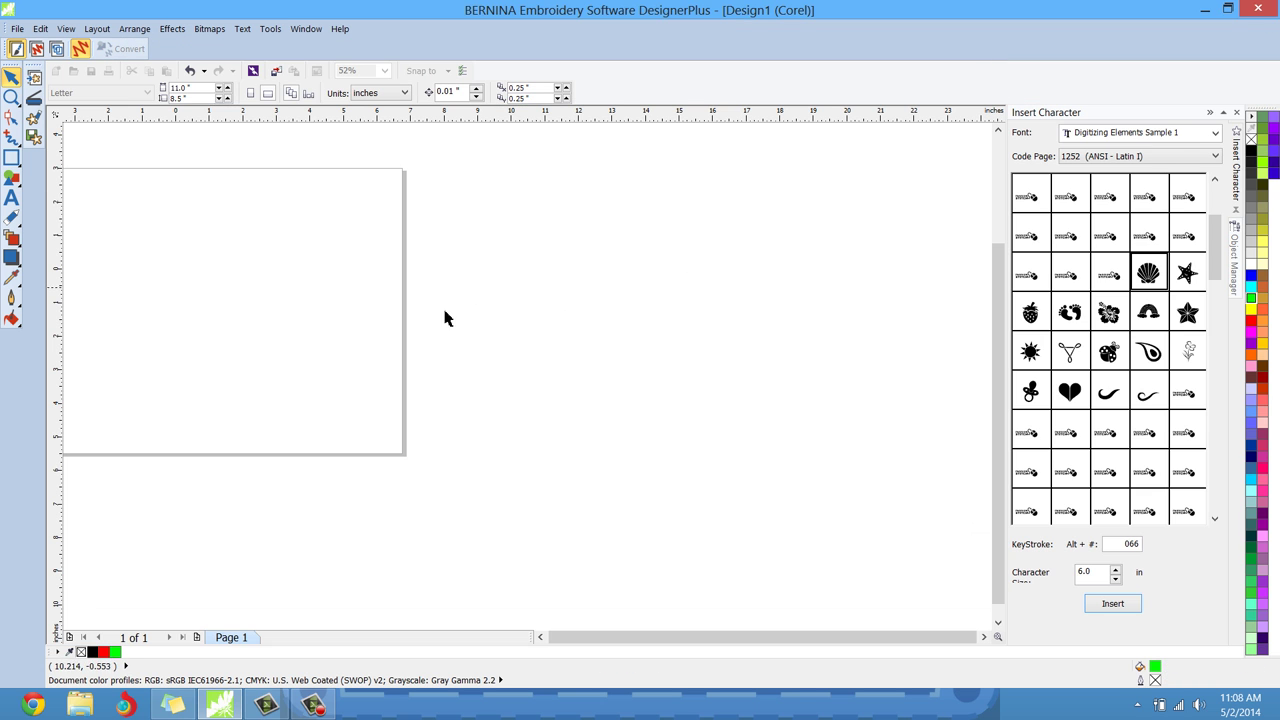
pyautogui.scroll(-2, 250, 352)
pyautogui.scroll(-1, 250, 352)
pyautogui.scroll(2, 120, 337)
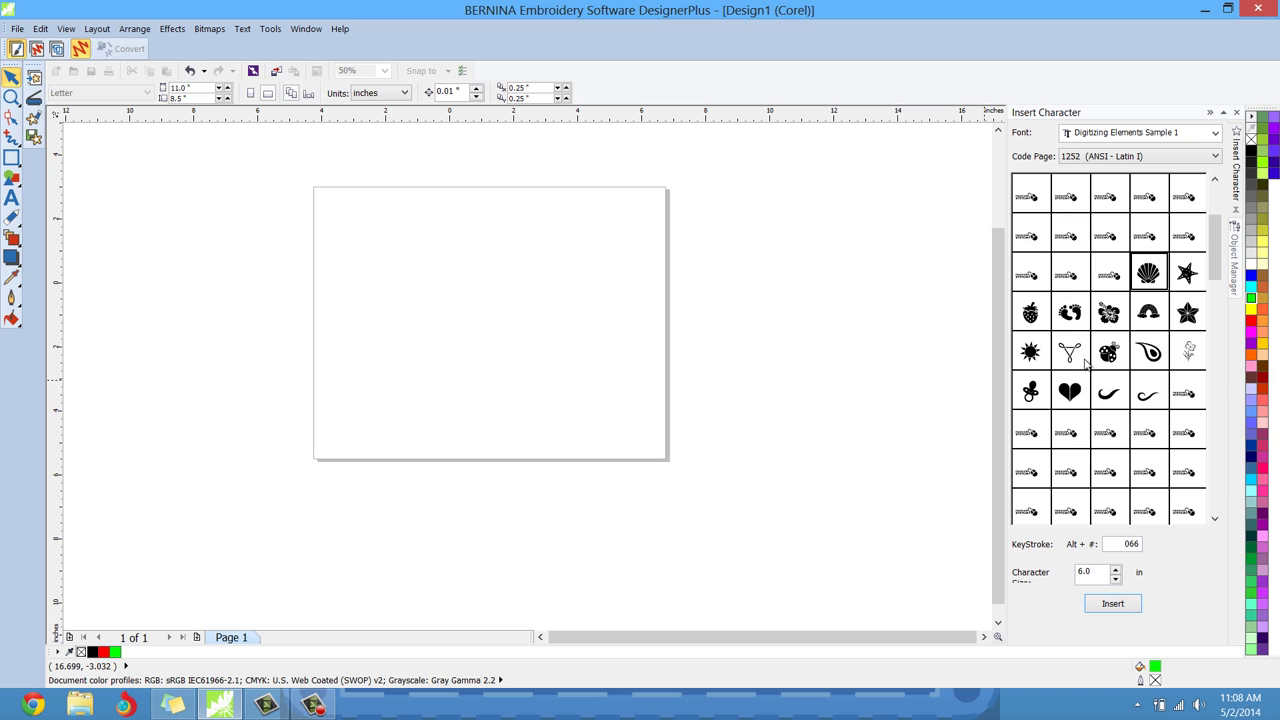
pyautogui.click(1186, 278)
pyautogui.click(1110, 604)
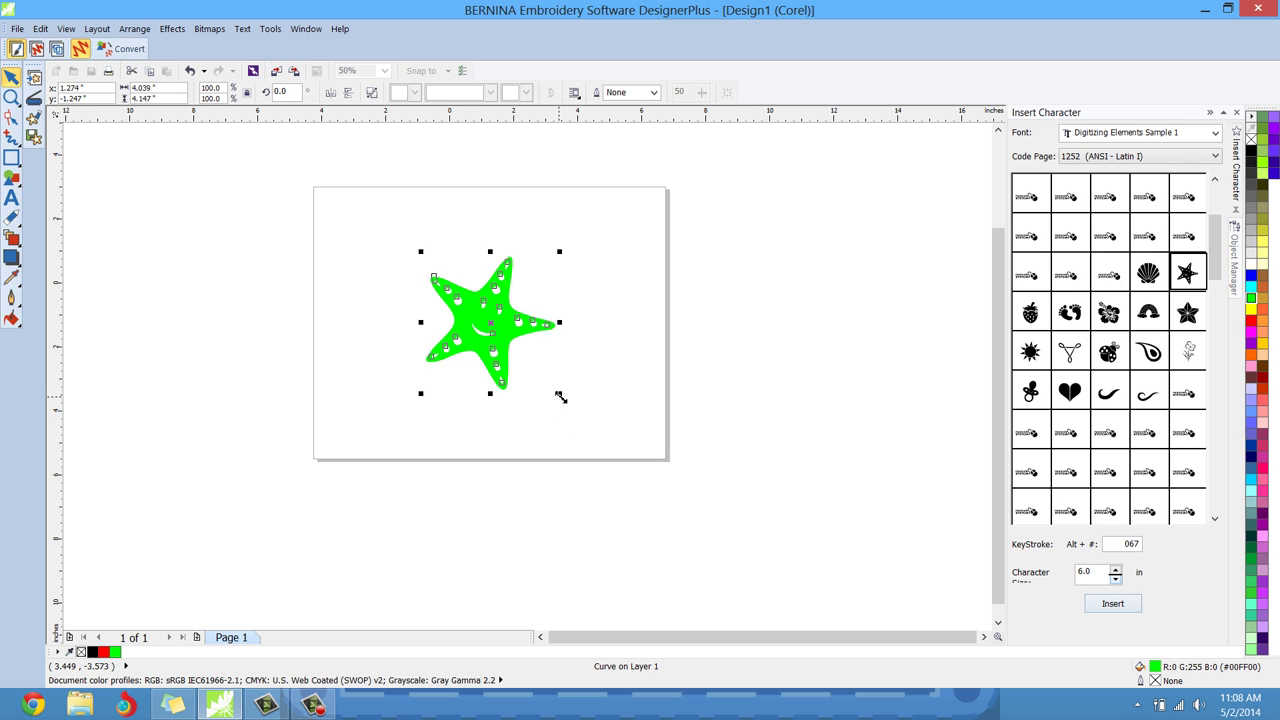
pyautogui.moveTo(560, 395); pyautogui.dragTo(691, 554)
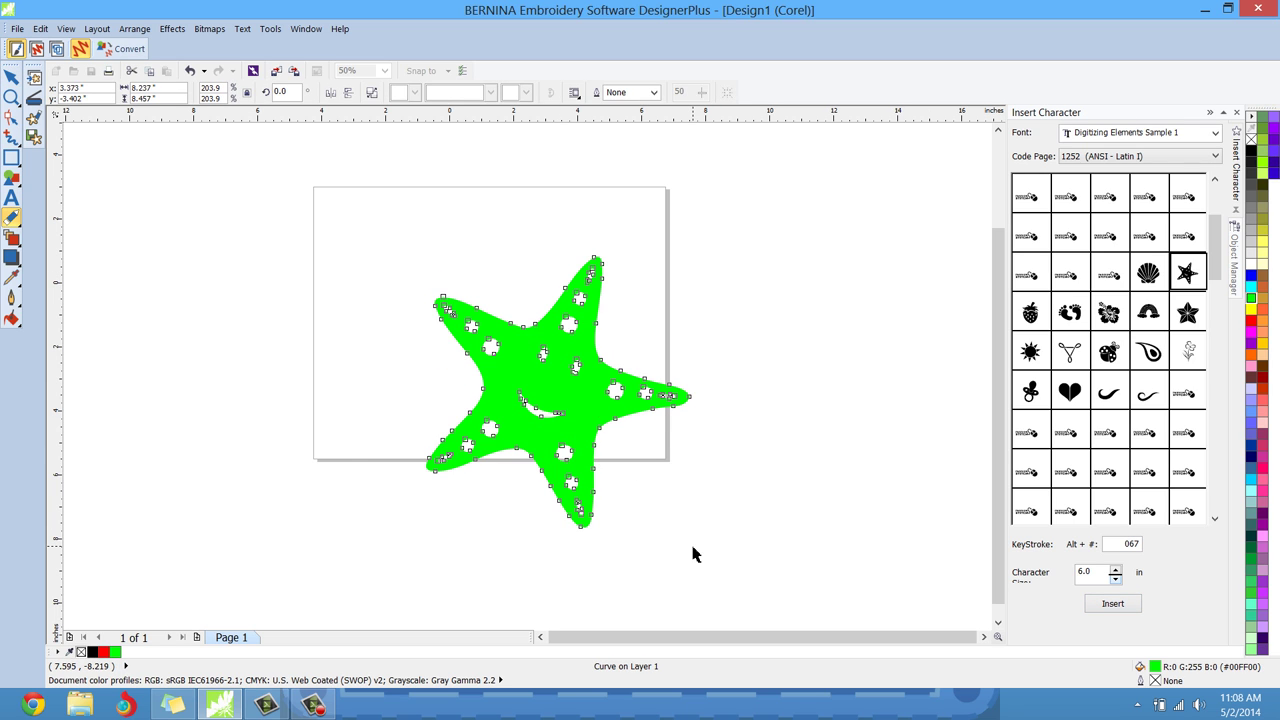
# Center the starfish on the page and deselect it
pyautogui.click(776, 367)
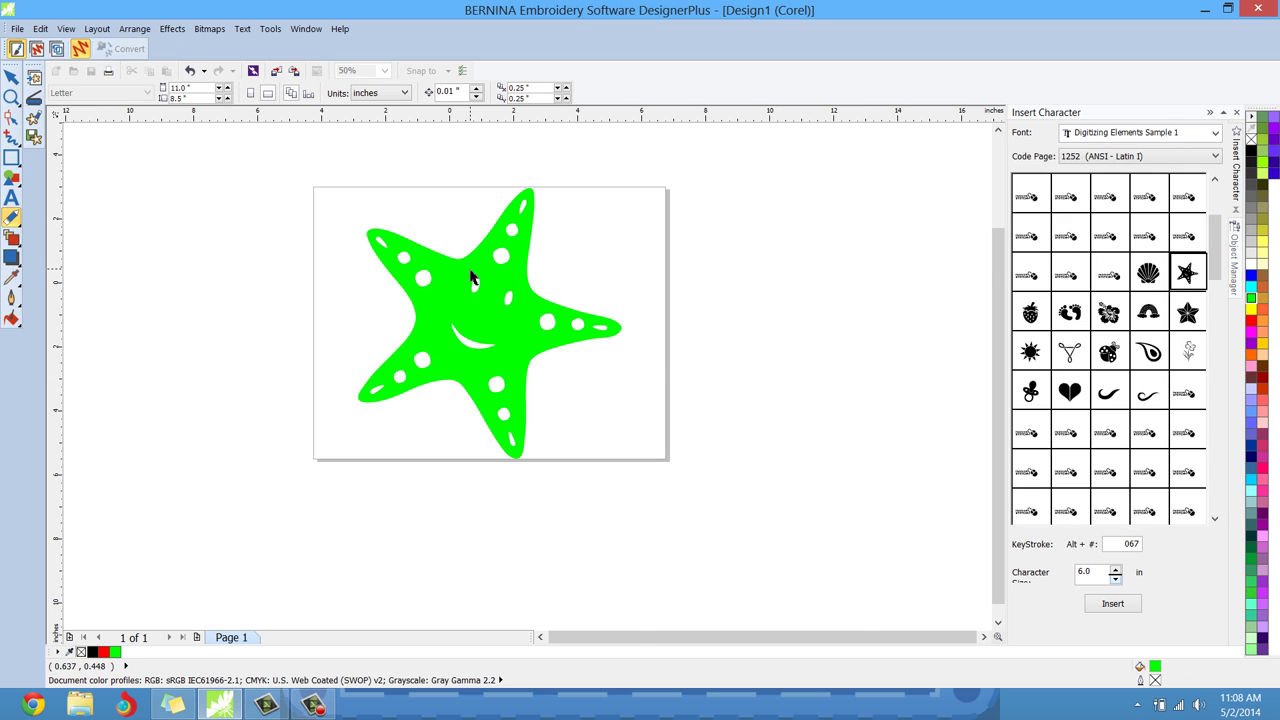
pyautogui.scroll(2, 470, 277)
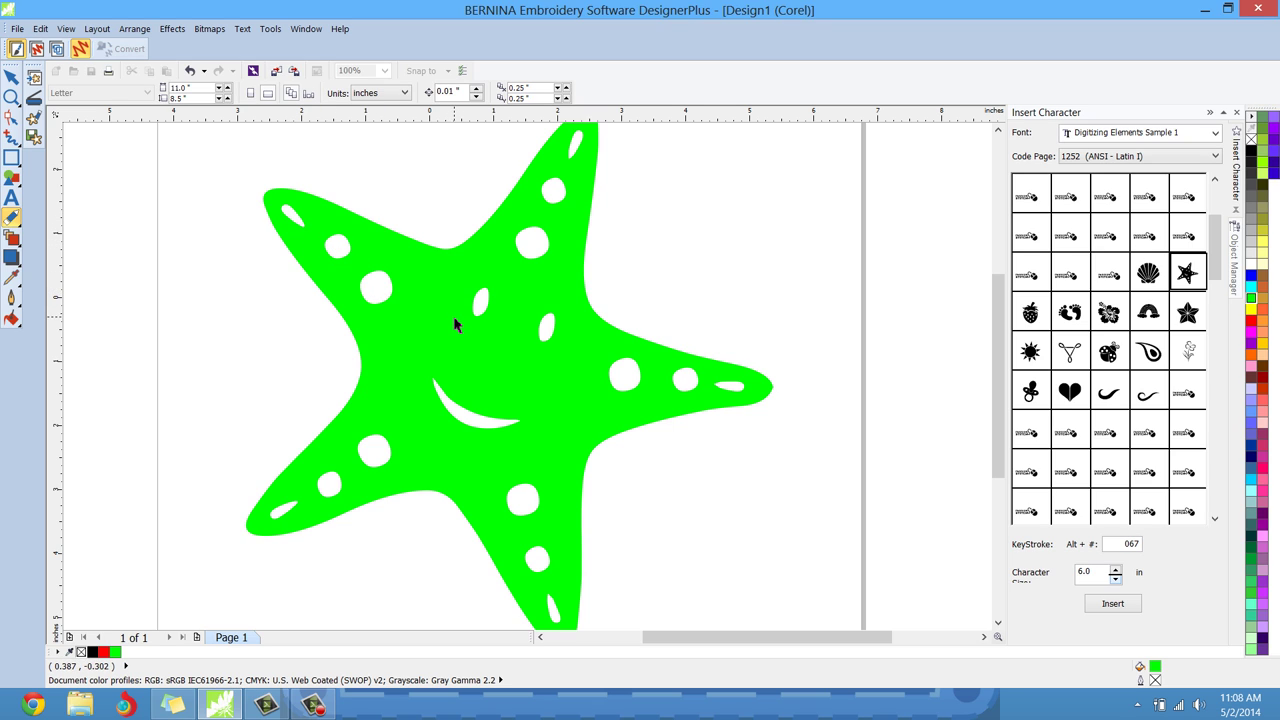
pyautogui.scroll(-2, 502, 320)
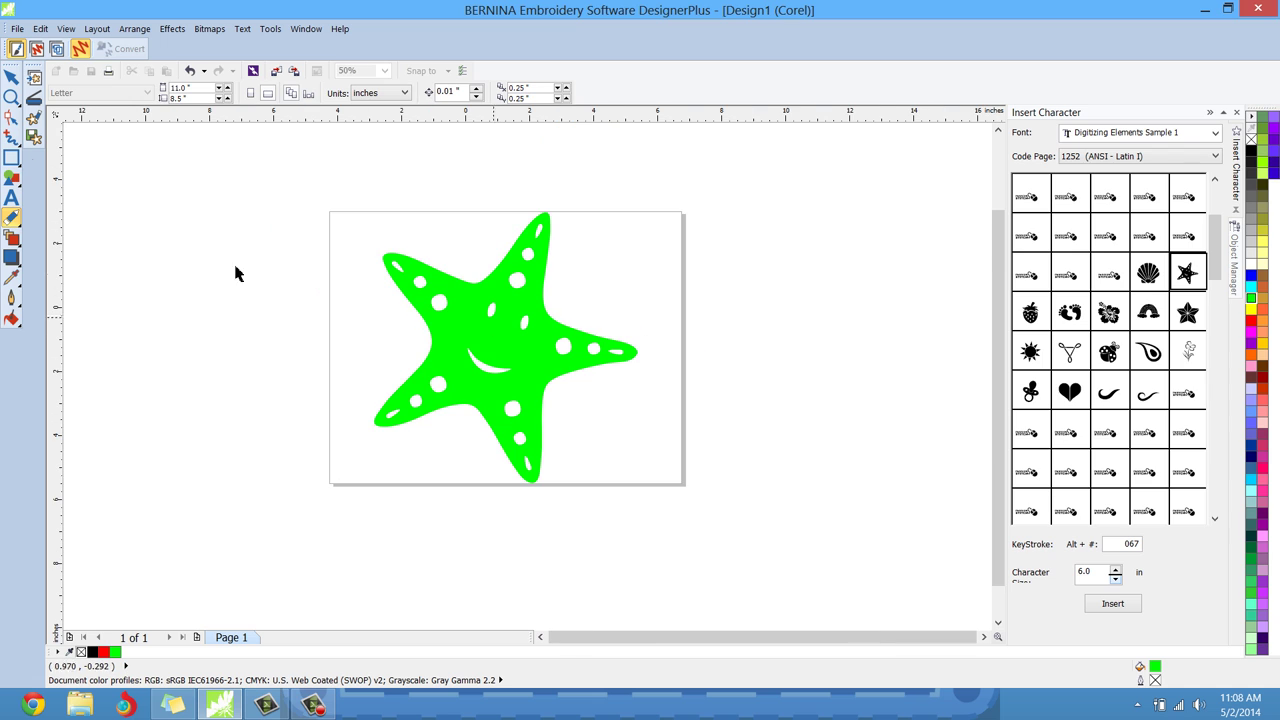
# Draw a rectangle about 15.27 by 4.08 inches across the middle of the starfish and fill it red
pyautogui.press('F6')
pyautogui.moveTo(186, 250); pyautogui.dragTo(679, 384)
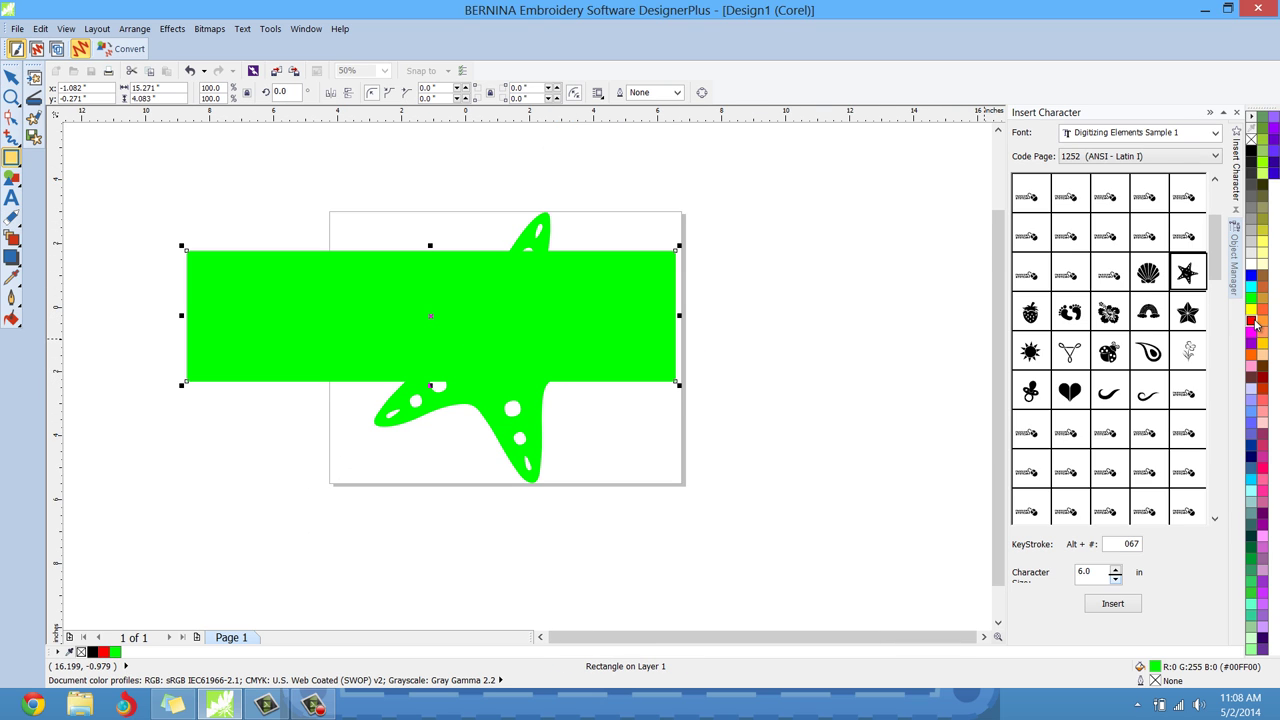
pyautogui.click(1250, 320)
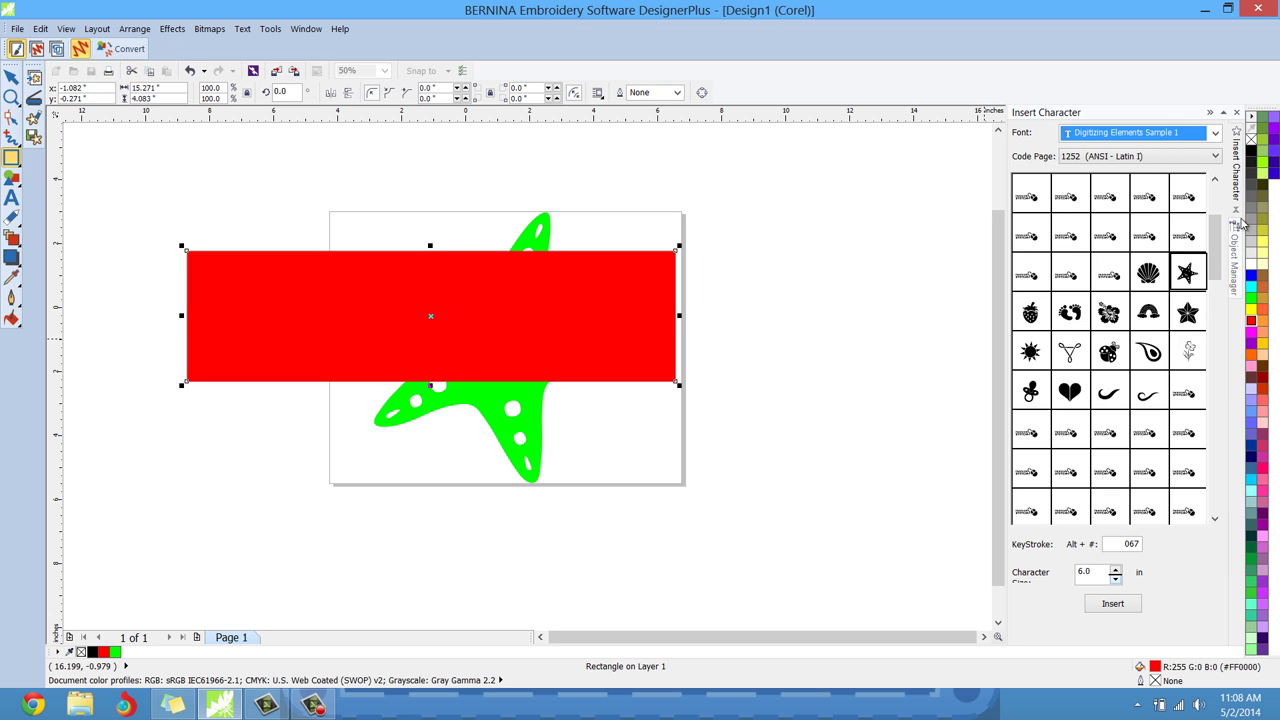
# Move the red rectangle below the starfish curve in the Layer 1 stacking order
pyautogui.click(1240, 262)
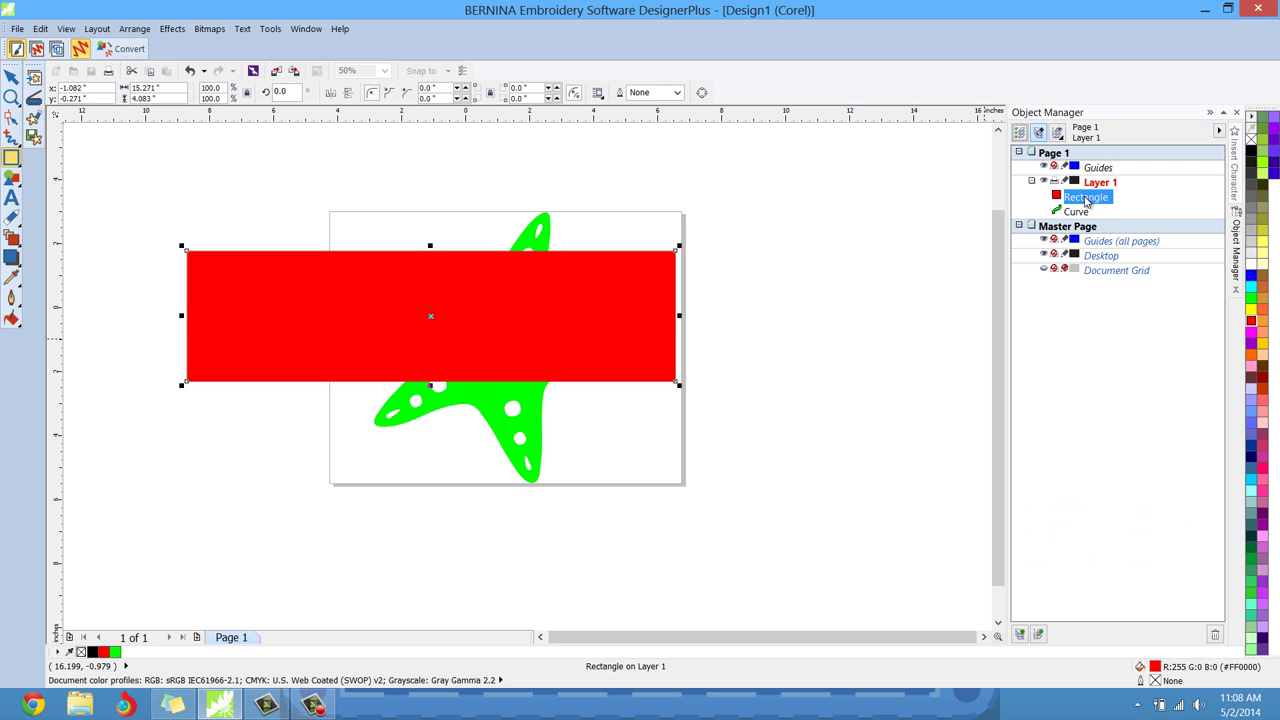
pyautogui.moveTo(1086, 199); pyautogui.dragTo(1085, 224)
pyautogui.press('x')
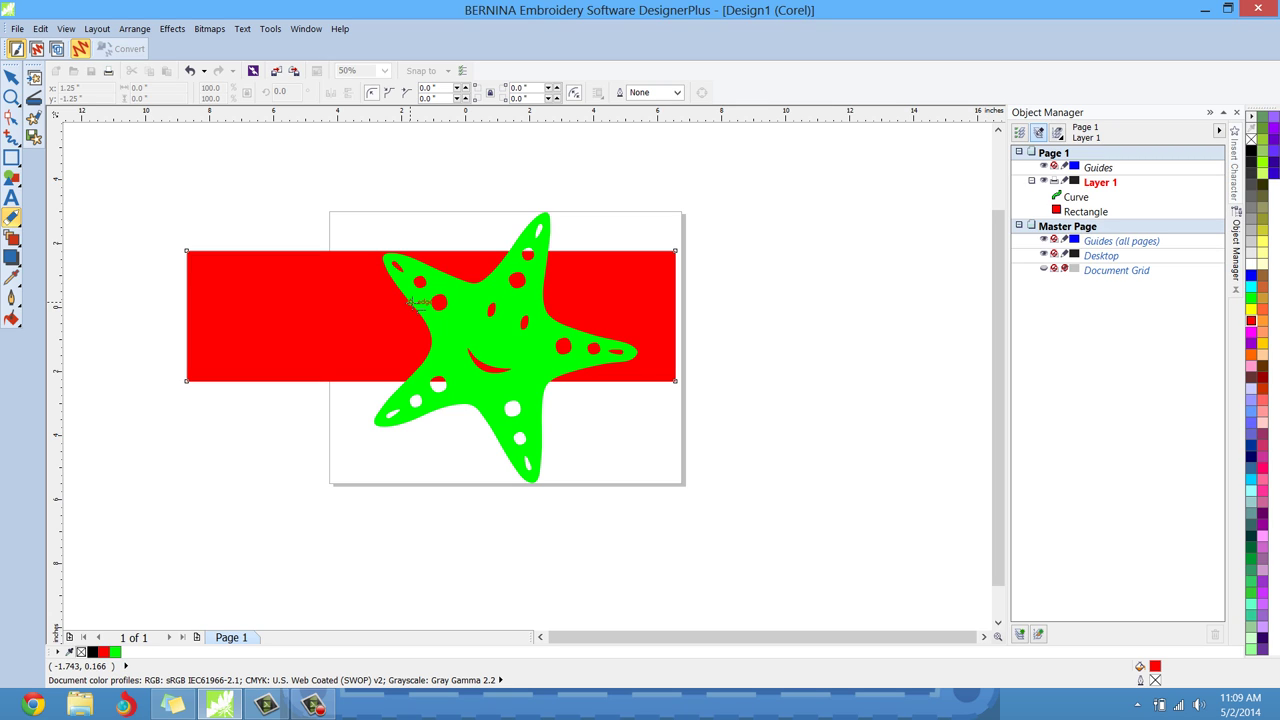
# Select the red rectangle behind the starfish and delete it
pyautogui.click(11, 77)
pyautogui.click(200, 277)
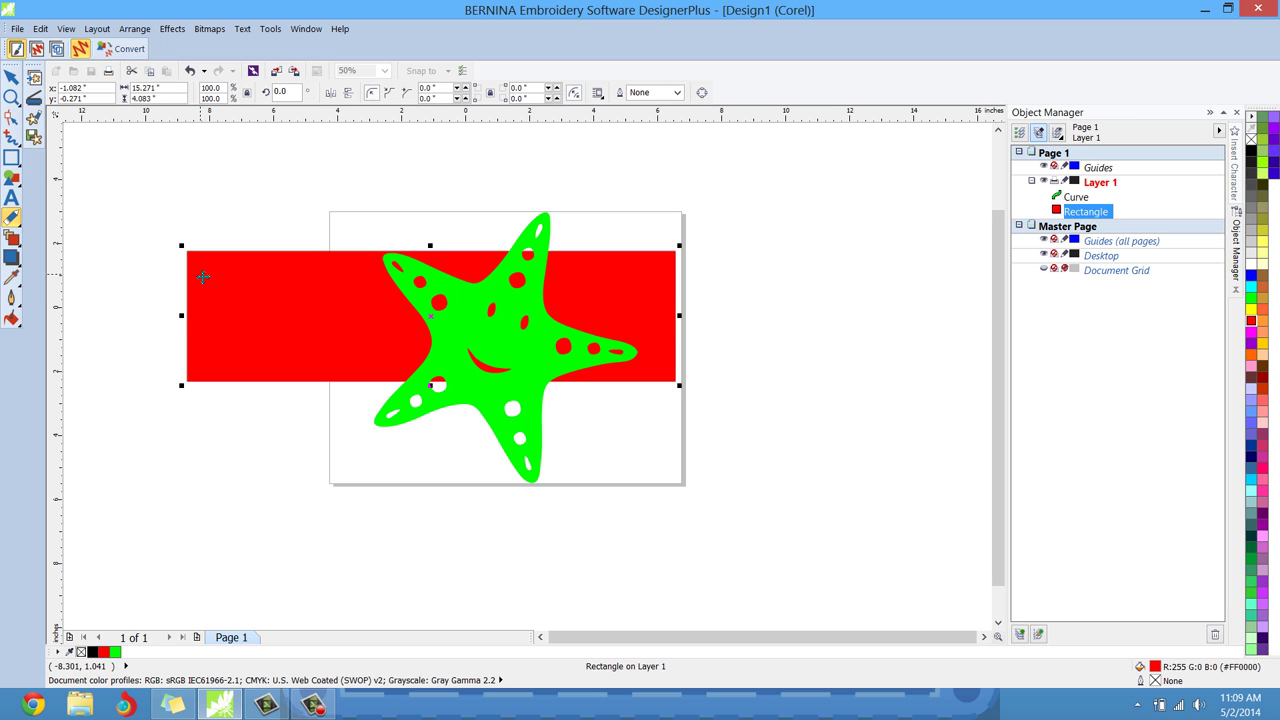
pyautogui.press('Delete')
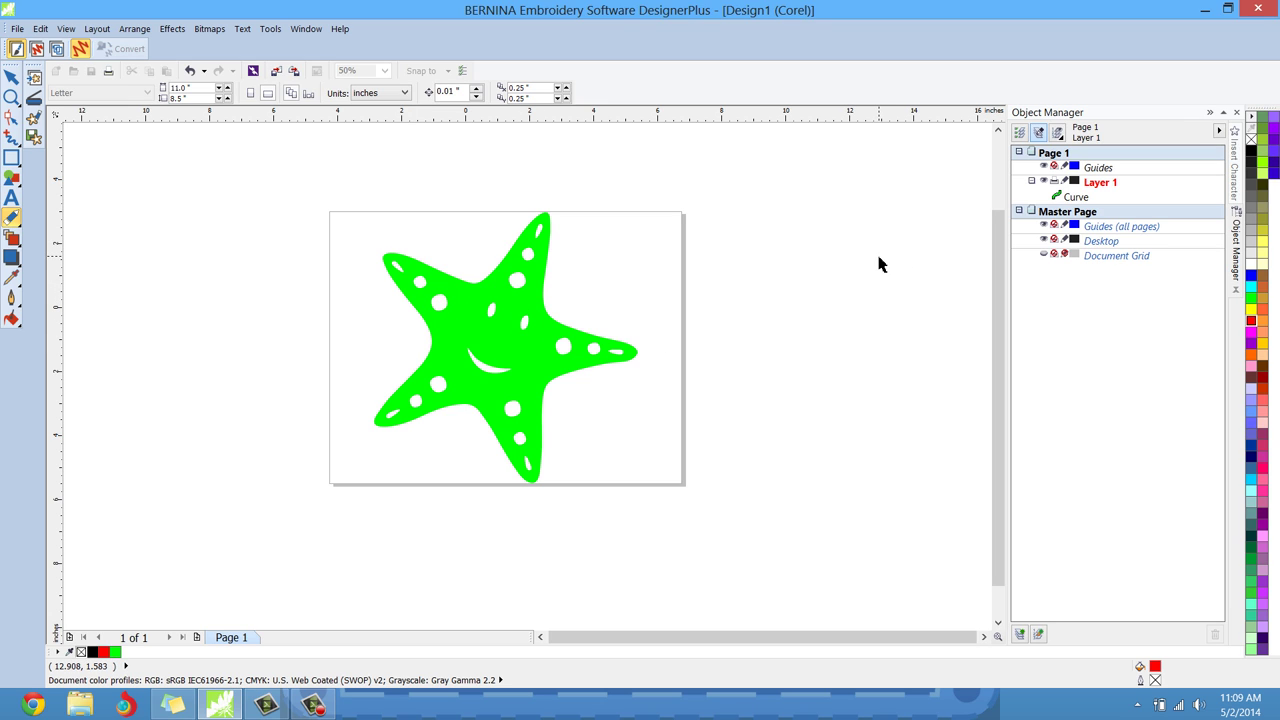
# Select the starfish curve and convert it to embroidery
pyautogui.click(526, 298)
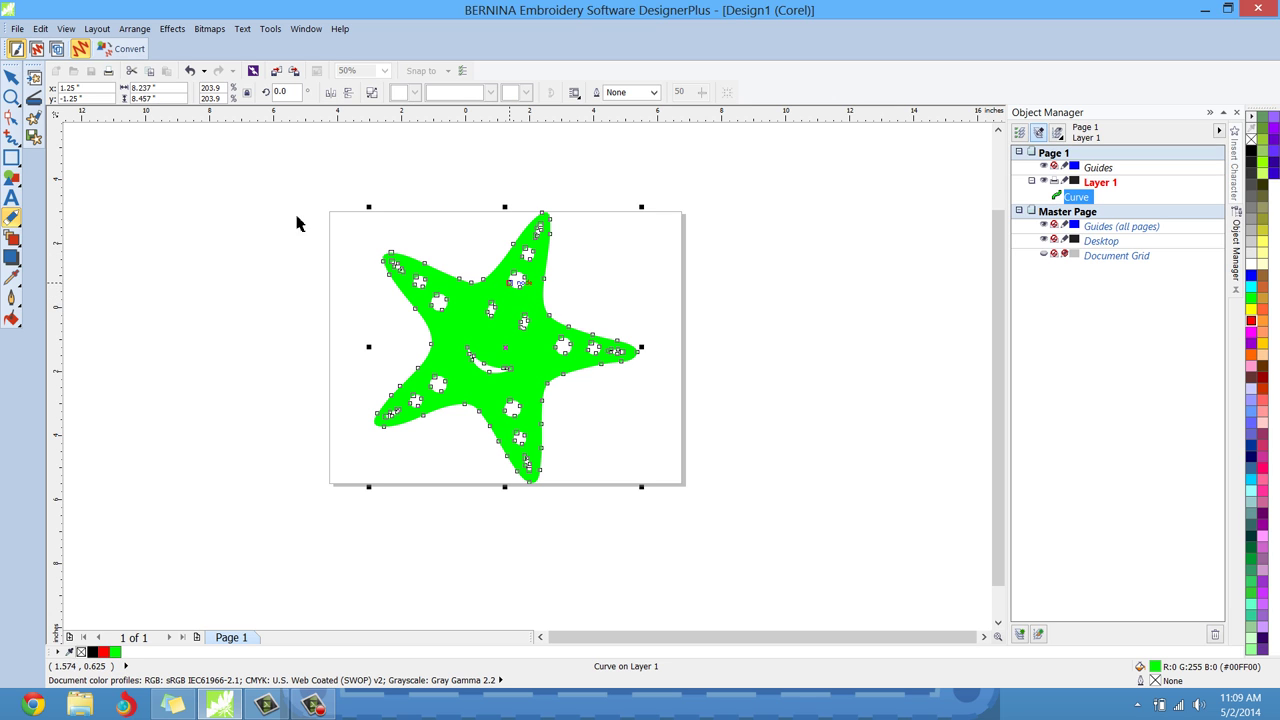
pyautogui.press('space')
pyautogui.click(135, 48)
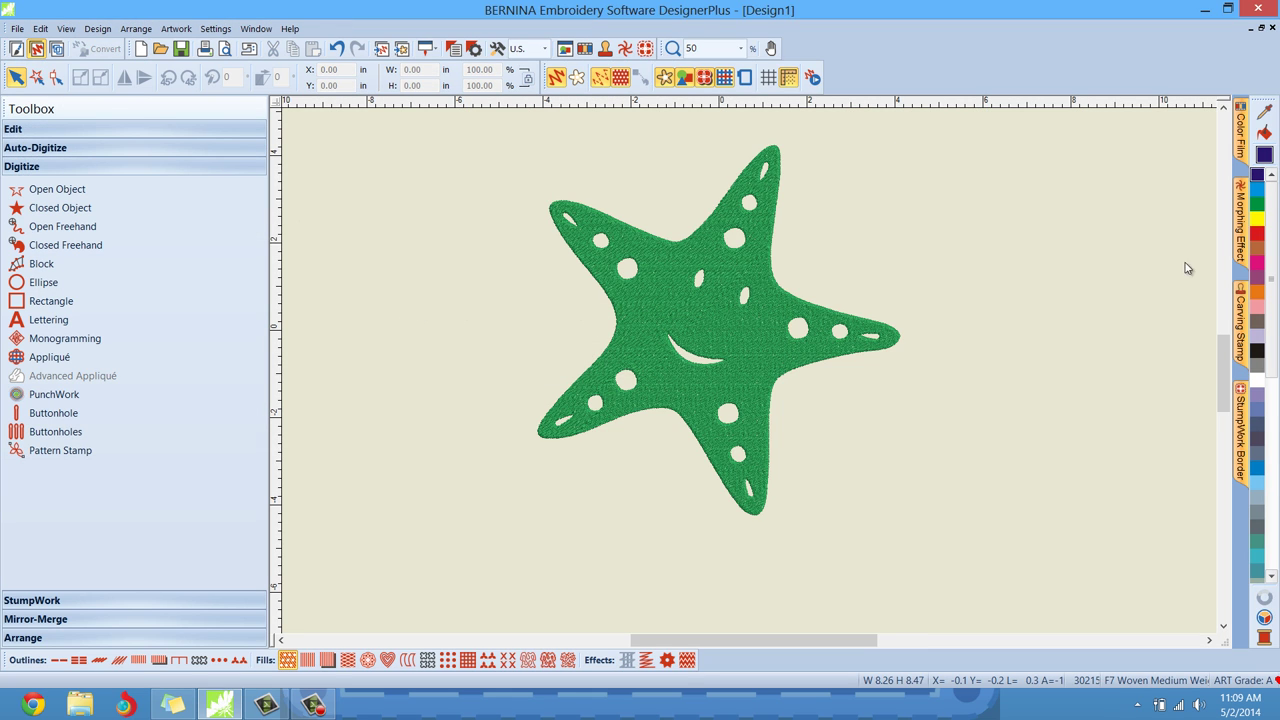
# Move the embroidered starfish about 4.4 inches toward the left of the design and deselect it
pyautogui.moveTo(1222, 352); pyautogui.dragTo(1221, 341)
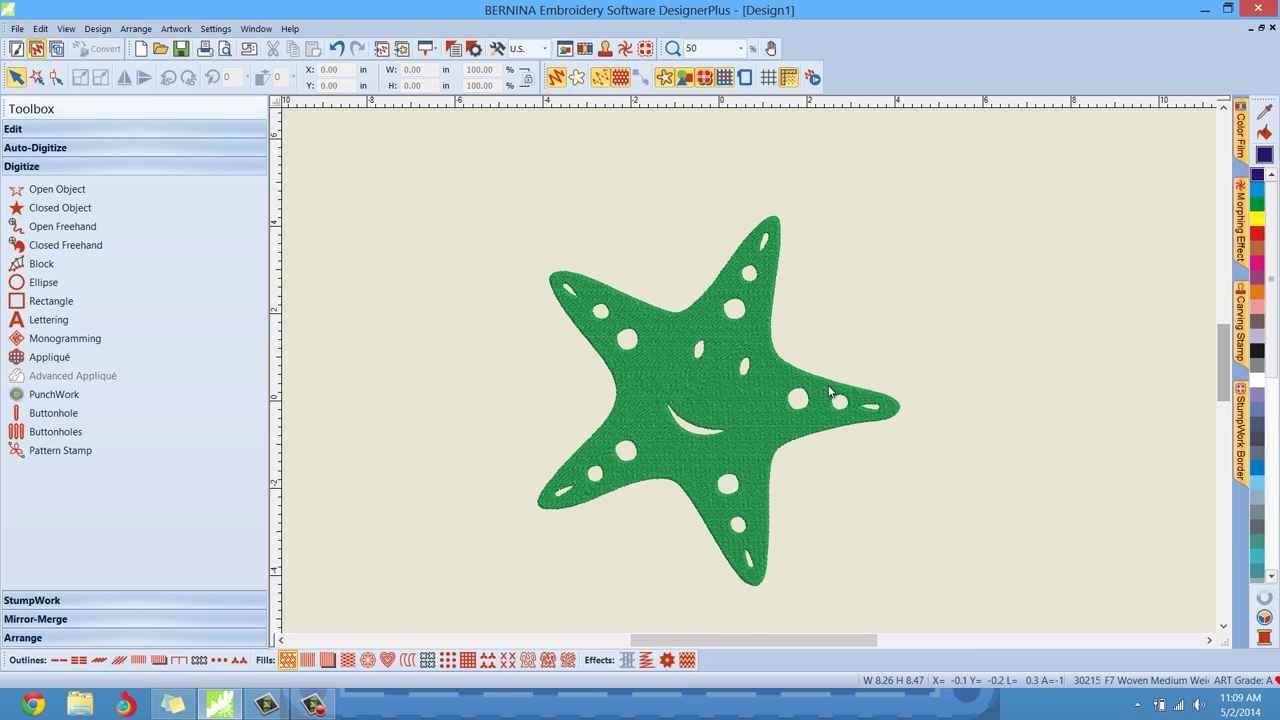
pyautogui.moveTo(768, 390); pyautogui.dragTo(573, 375)
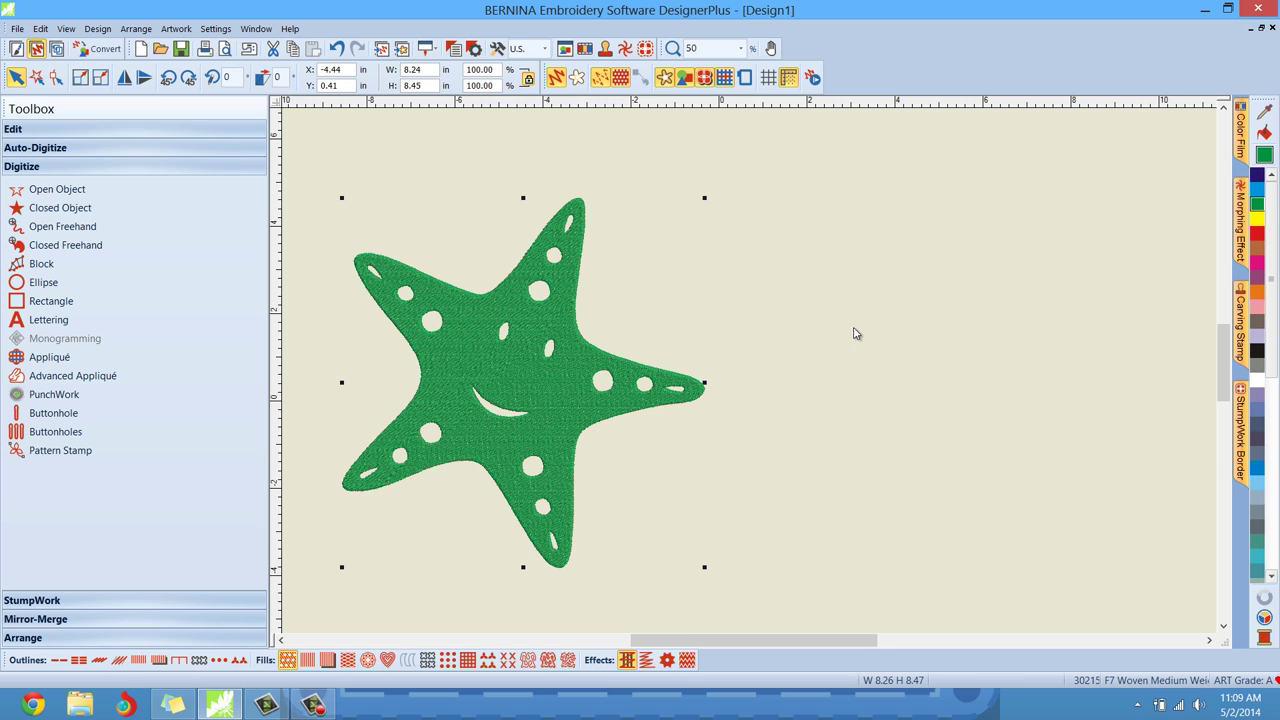
pyautogui.click(853, 332)
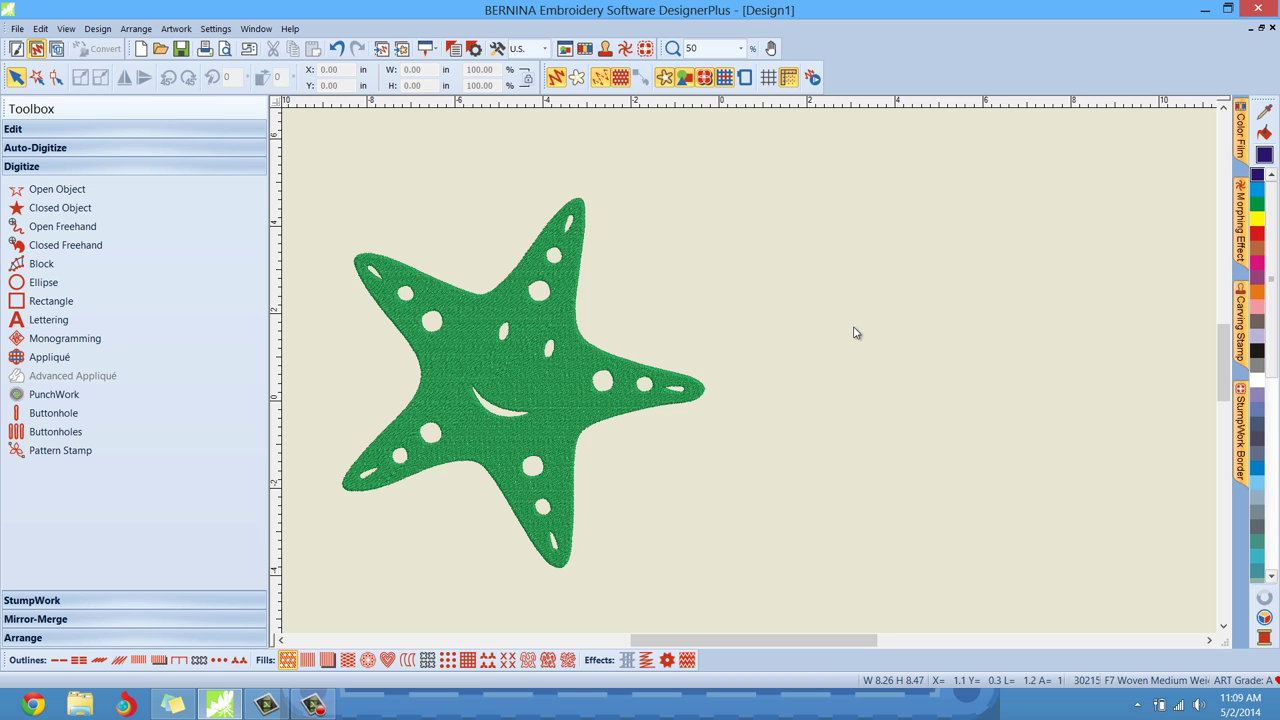
# Outline the starfish and its holes with one satin outline in color 15 BERNINA at 0.00 inch offset
pyautogui.click(463, 352)
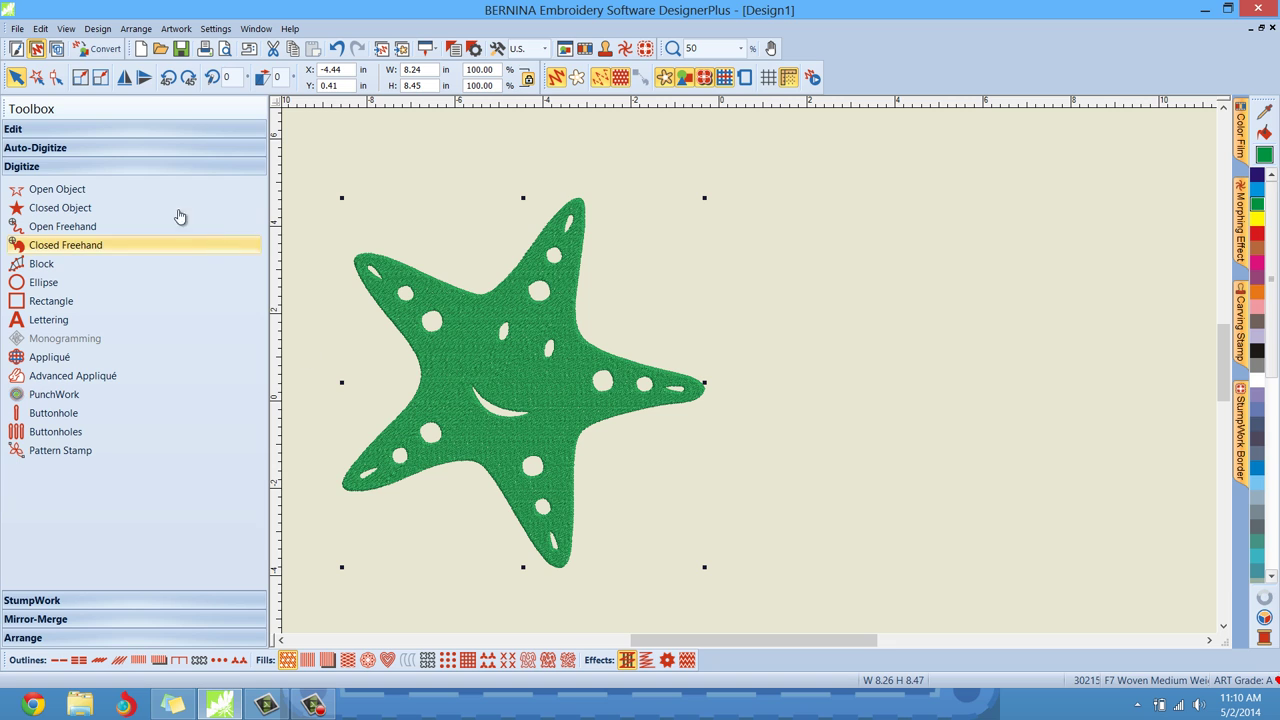
pyautogui.click(100, 132)
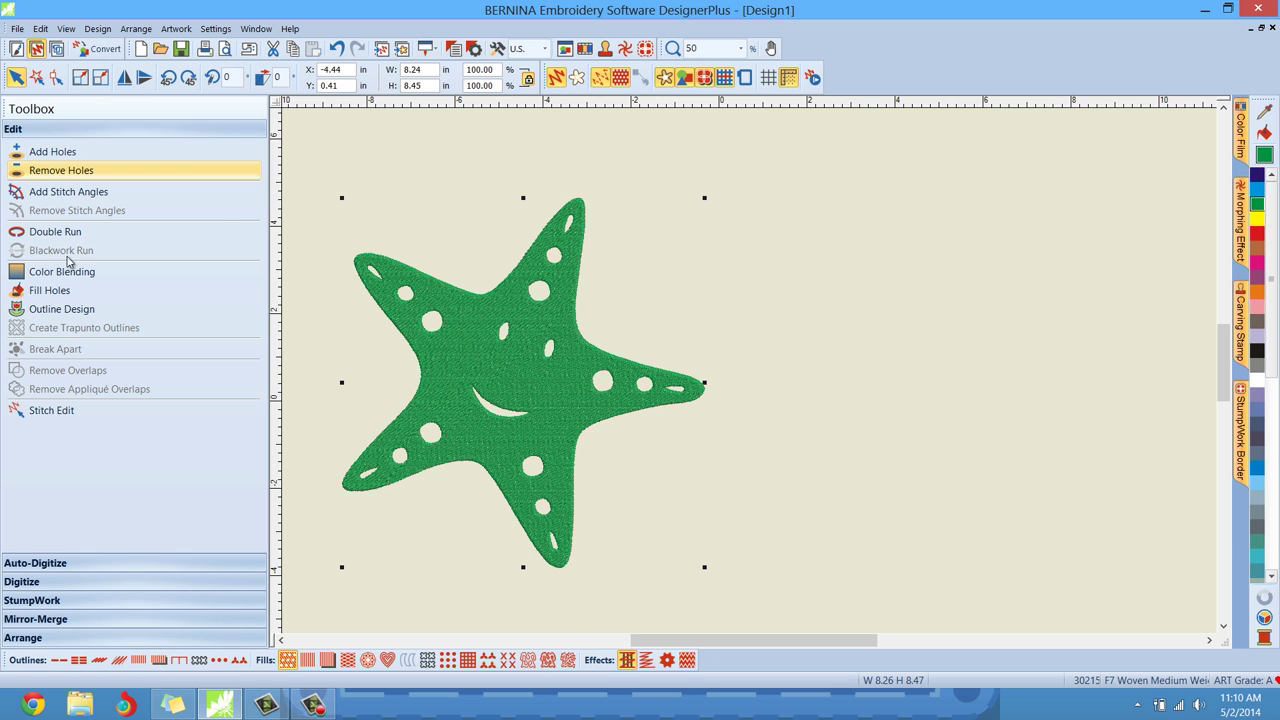
pyautogui.click(86, 312)
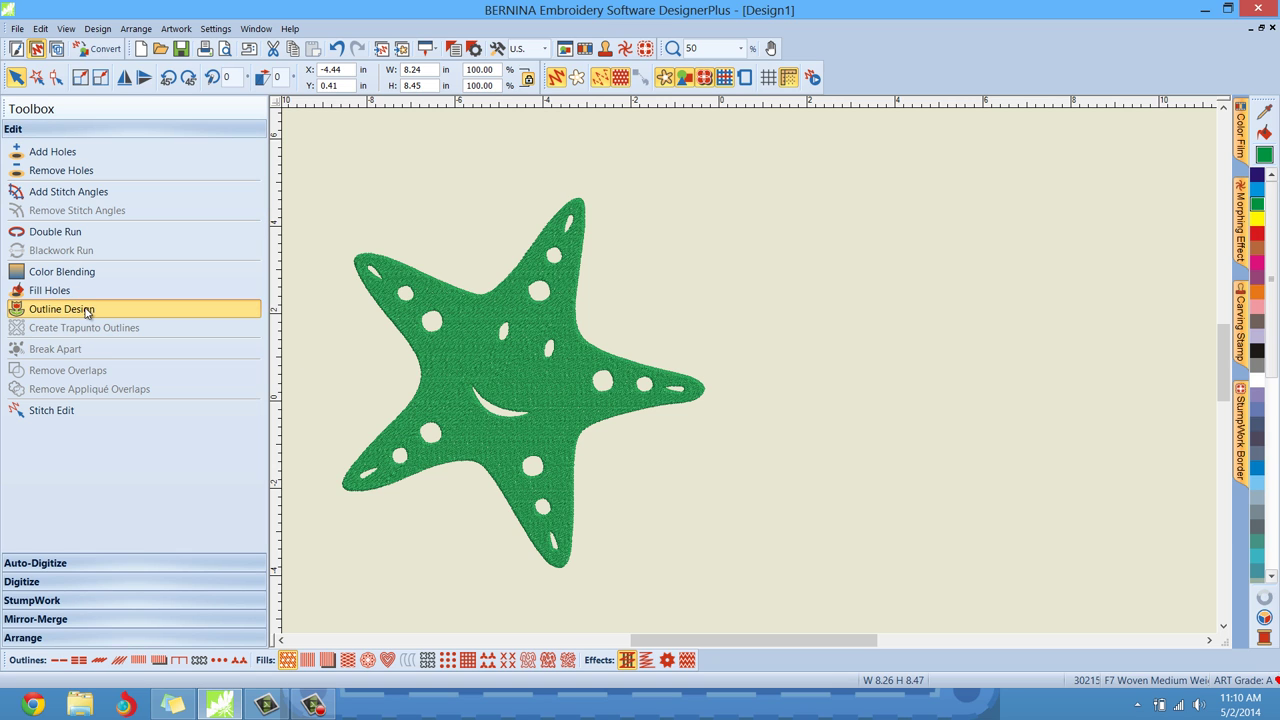
pyautogui.moveTo(549, 254); pyautogui.dragTo(769, 241)
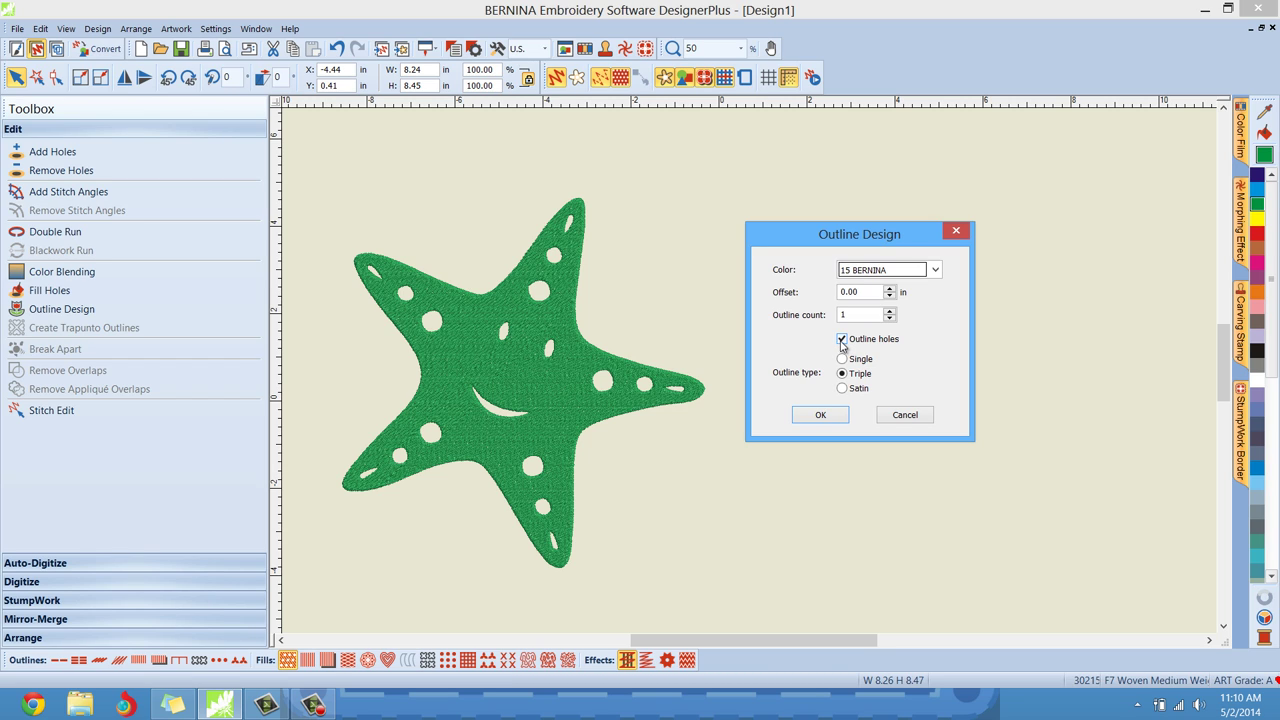
pyautogui.click(845, 390)
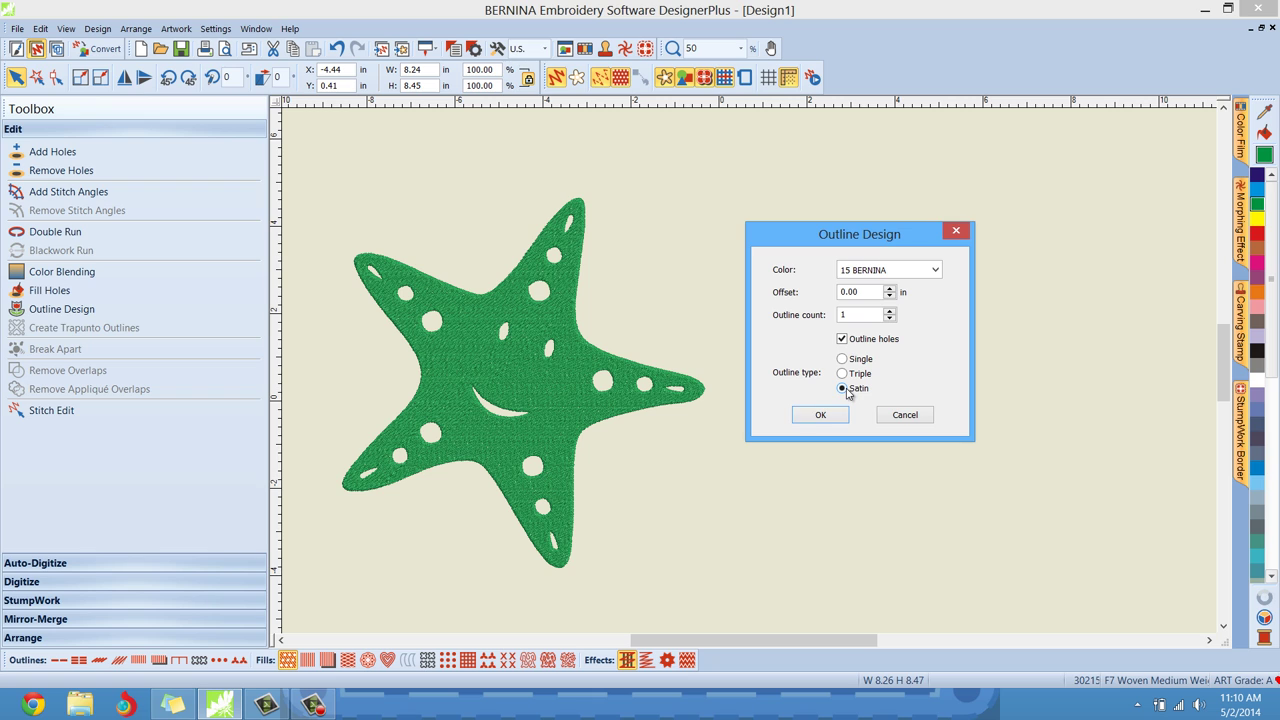
pyautogui.click(820, 415)
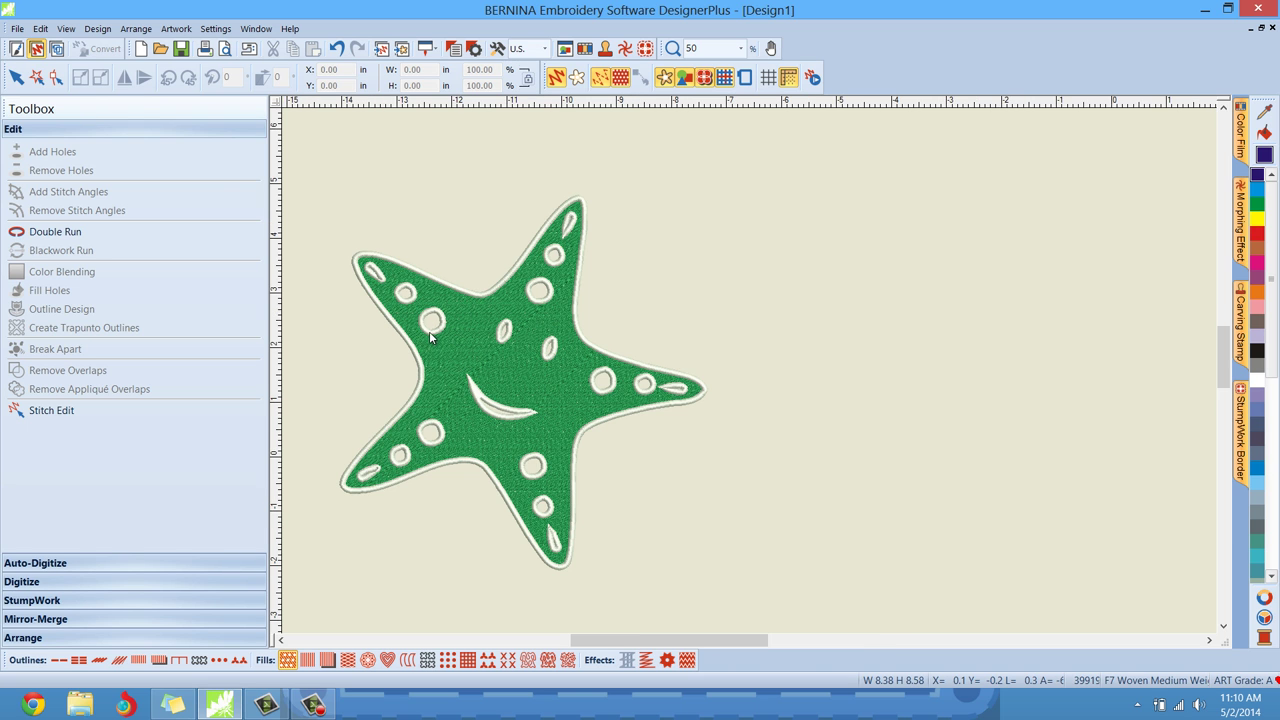
# Inspect the satin outlines around the starfish's holes up close and undo the outlining
pyautogui.scroll(4, 429, 331)
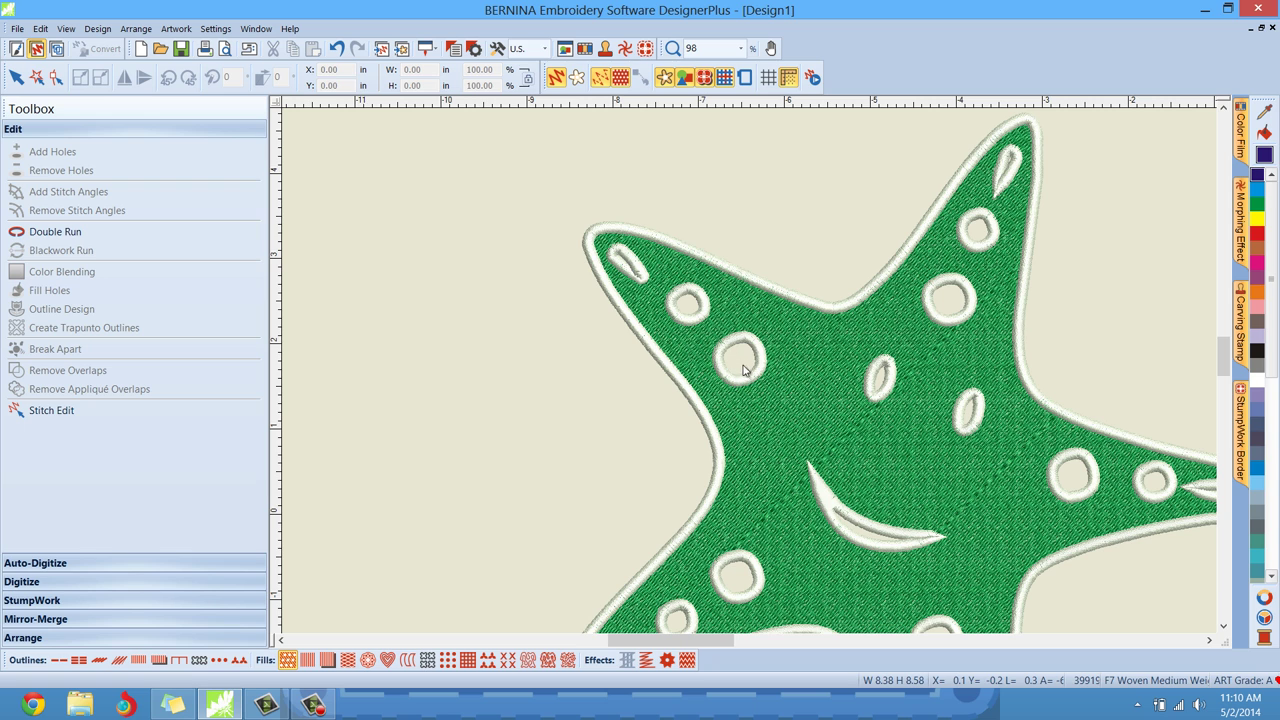
pyautogui.scroll(-4, 725, 375)
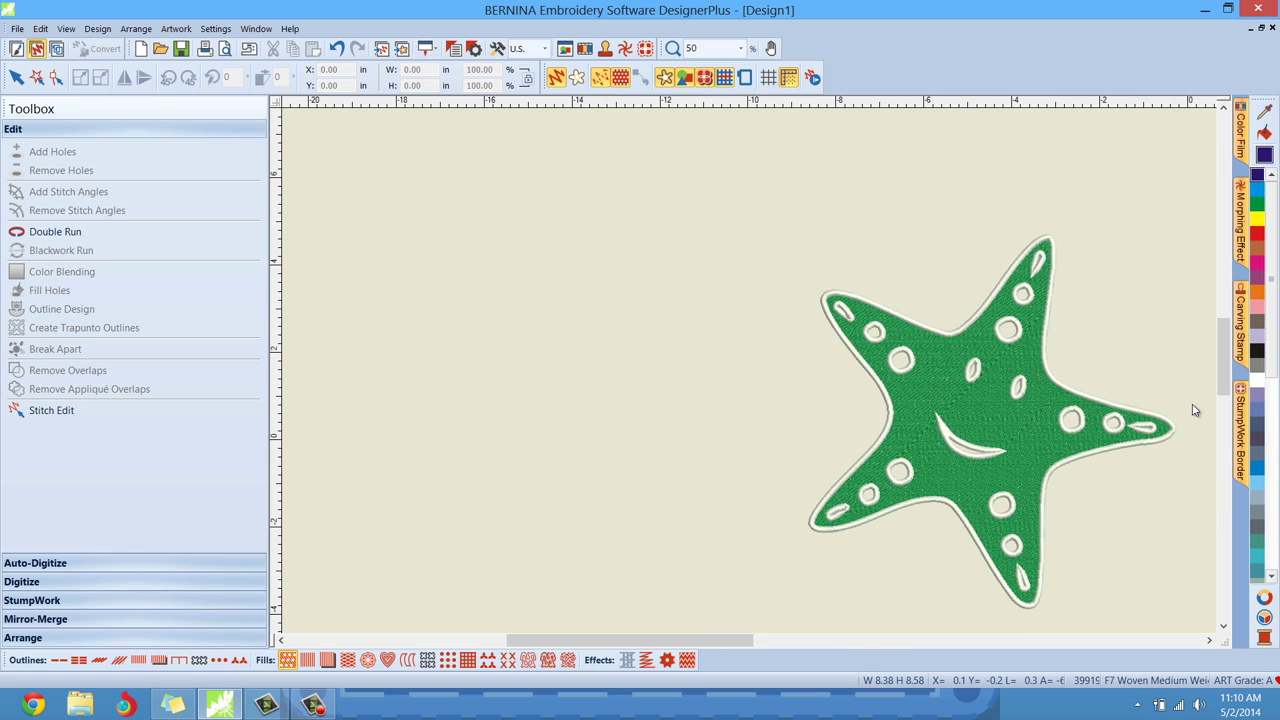
pyautogui.scroll(1, 1186, 409)
pyautogui.moveTo(1186, 409); pyautogui.dragTo(749, 380)
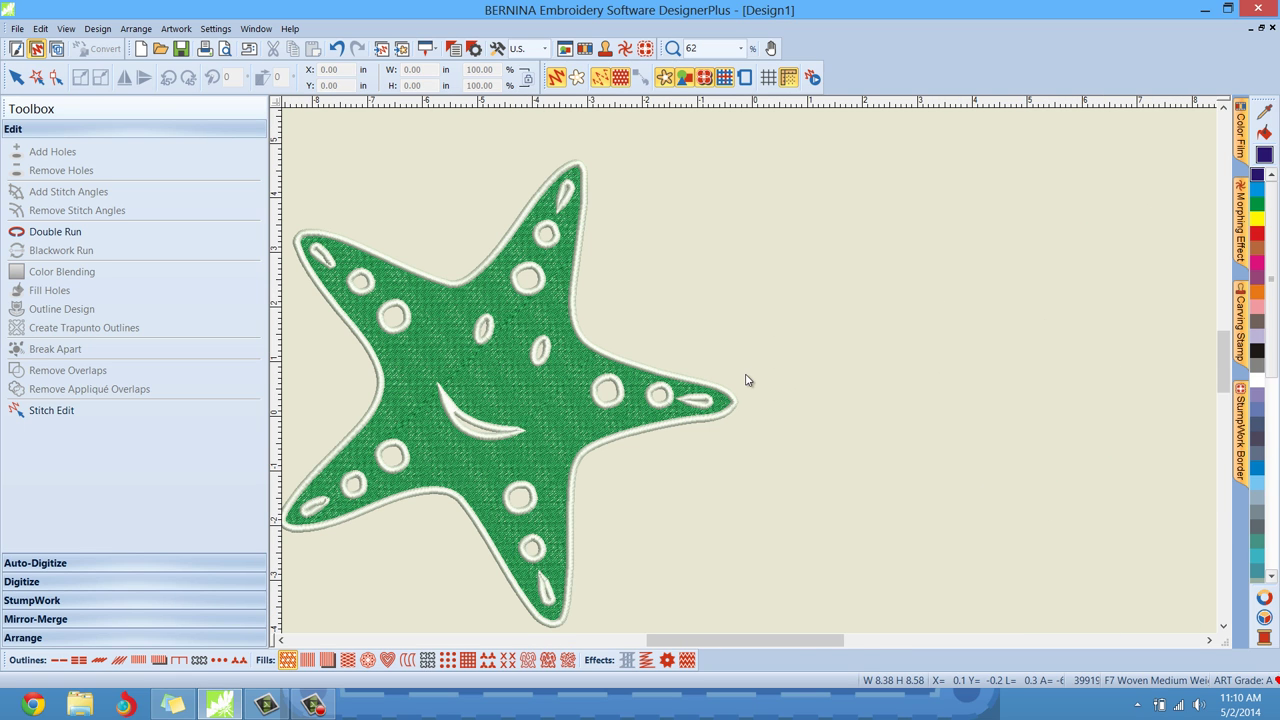
pyautogui.click(337, 48)
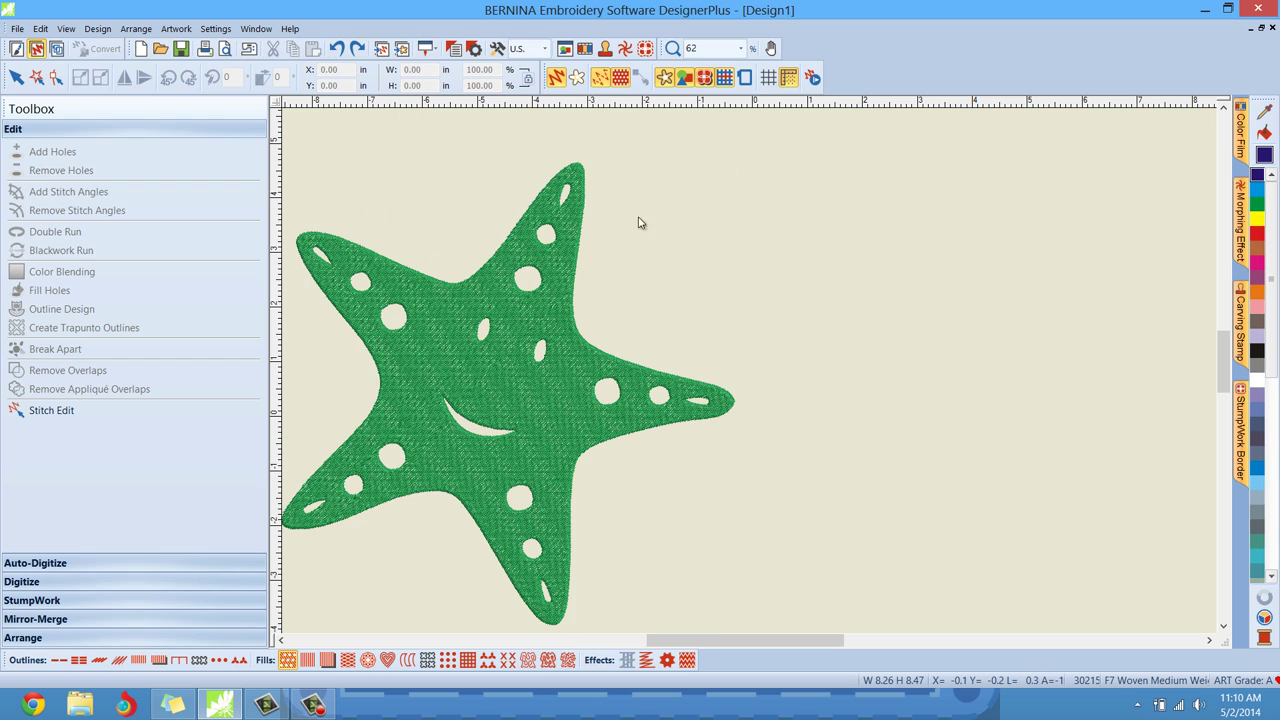
# Outline only the starfish's outer edge with one satin outline in color 15 BERNINA, excluding the holes
pyautogui.click(573, 255)
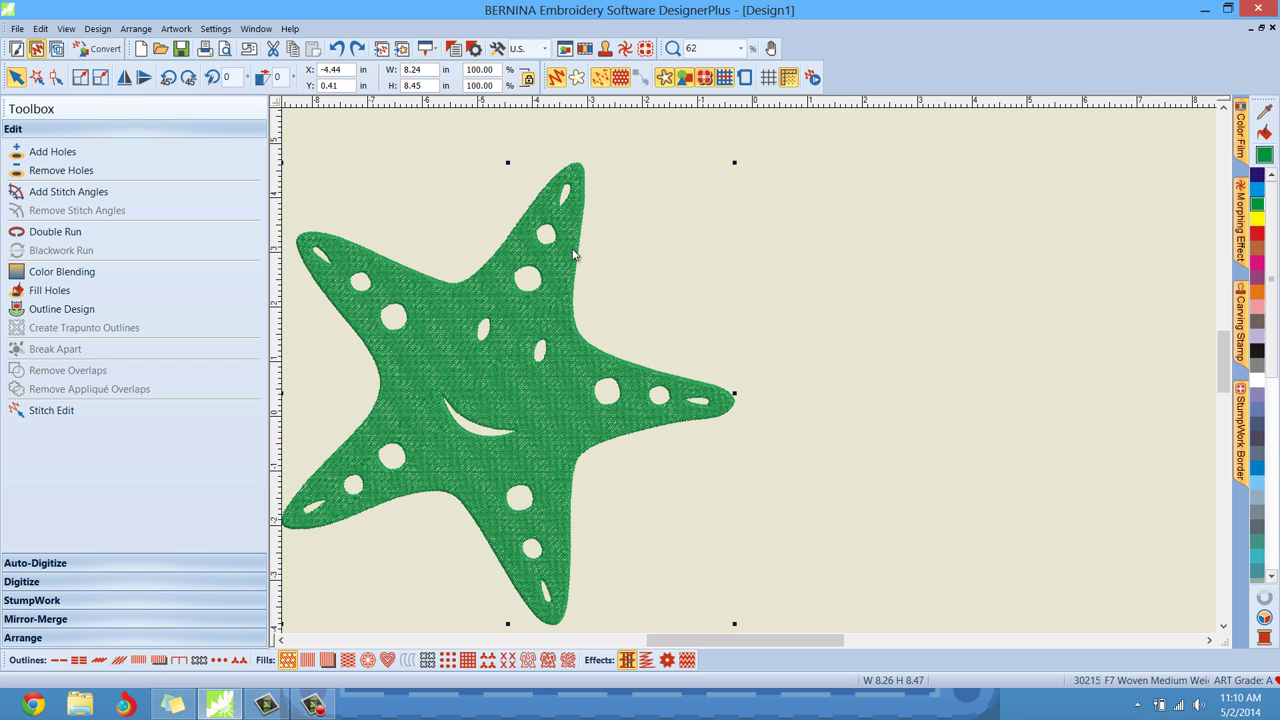
pyautogui.click(84, 309)
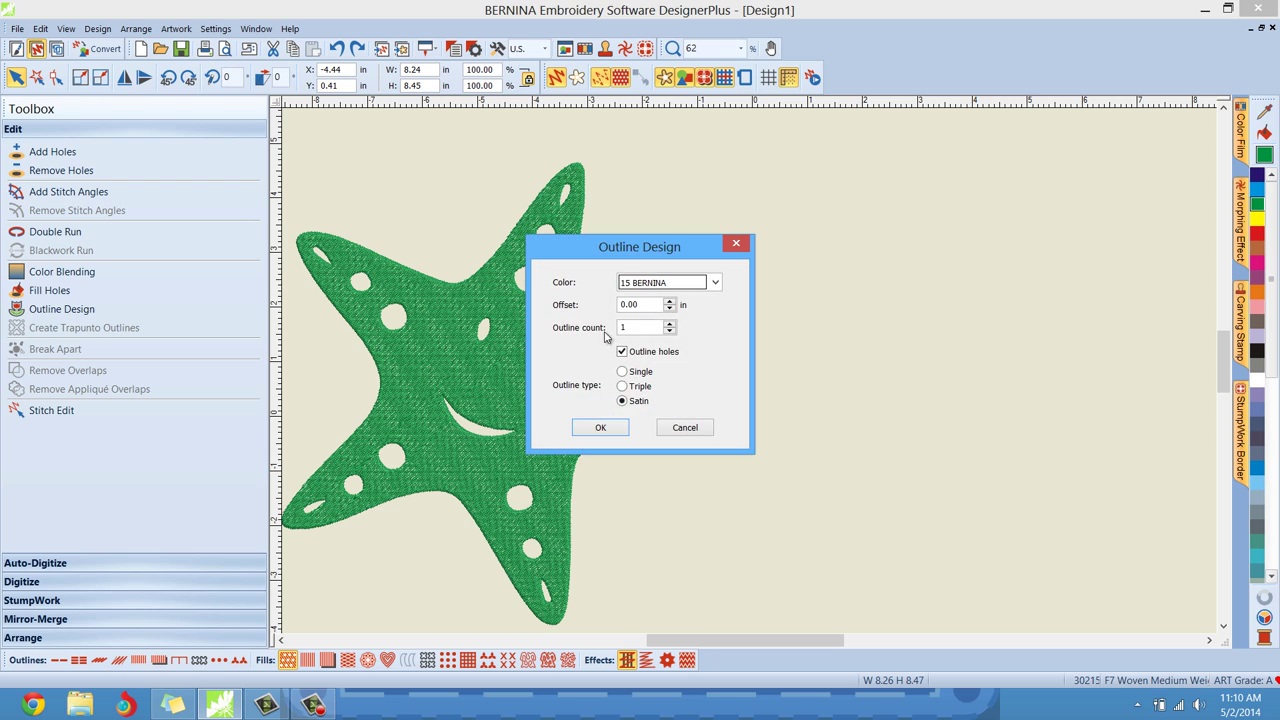
pyautogui.moveTo(604, 254); pyautogui.dragTo(849, 216)
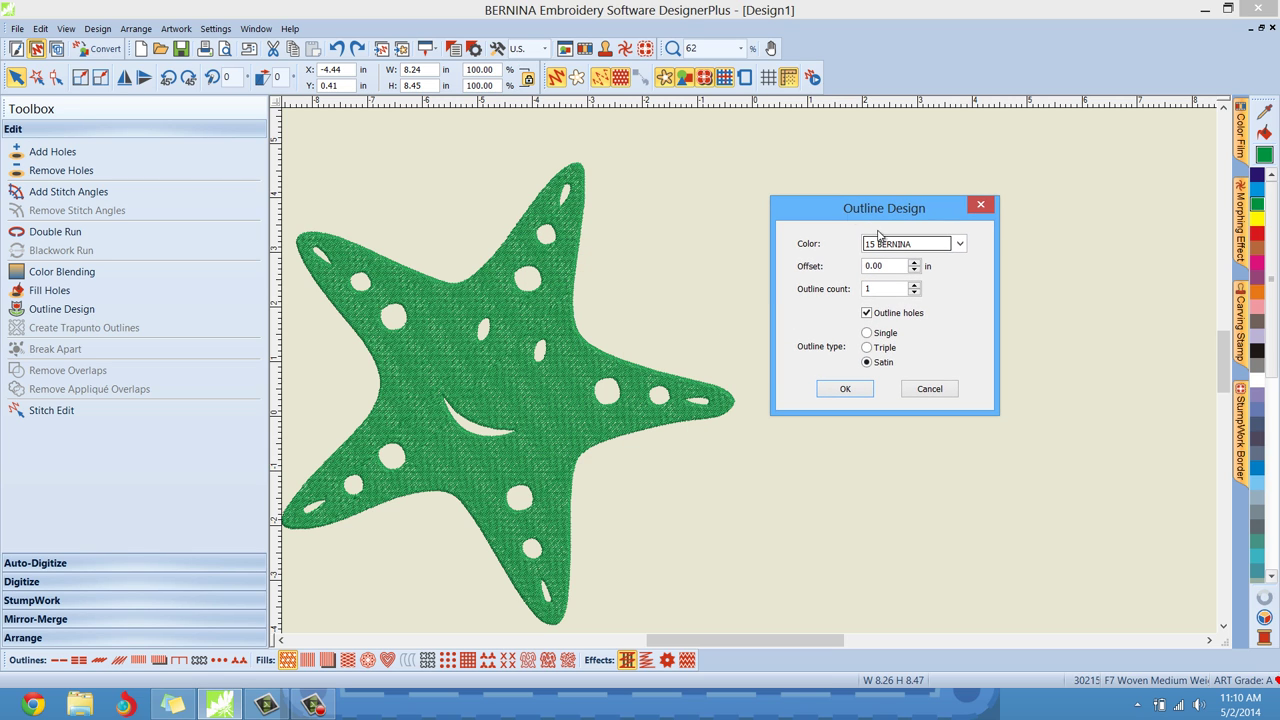
pyautogui.click(870, 314)
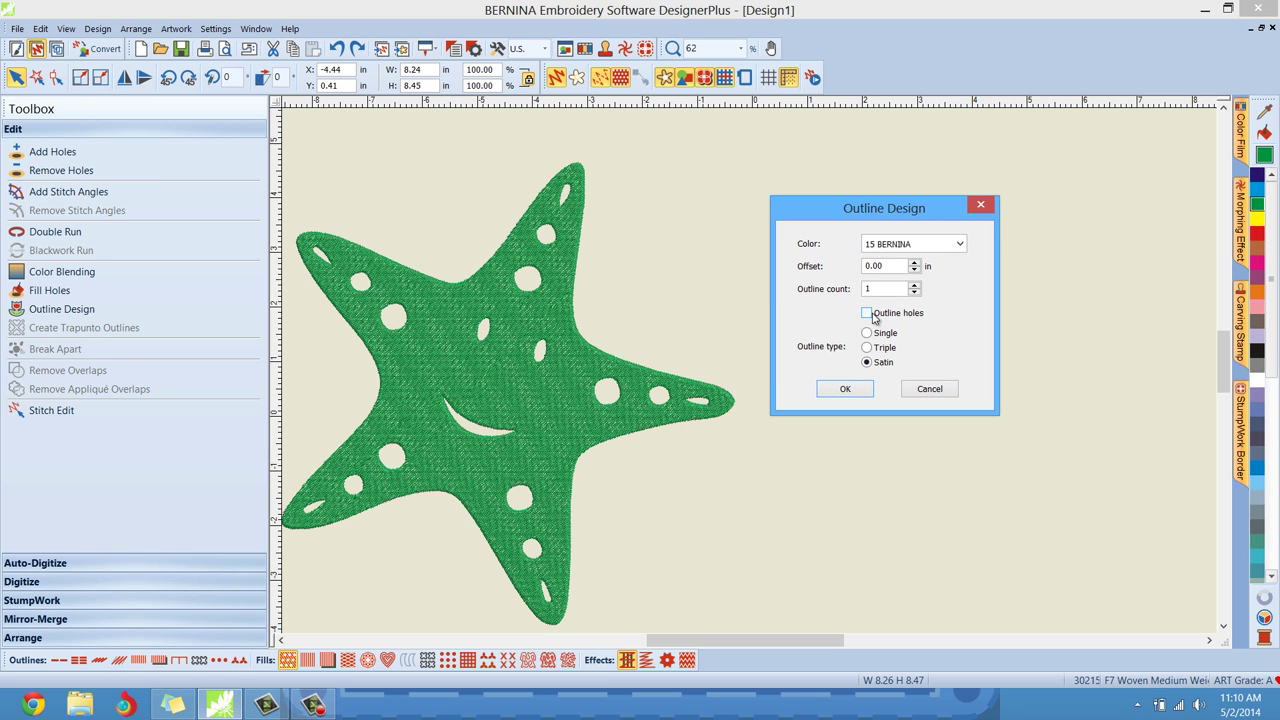
pyautogui.click(845, 389)
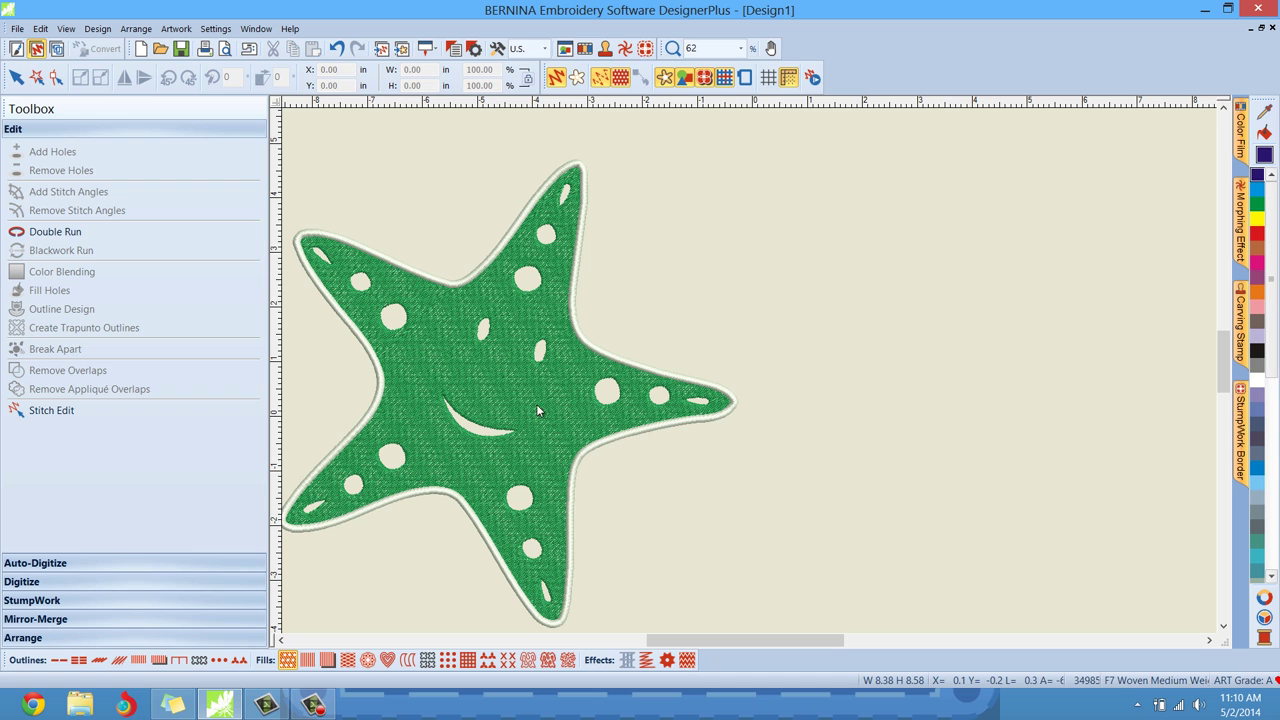
pyautogui.click(560, 308)
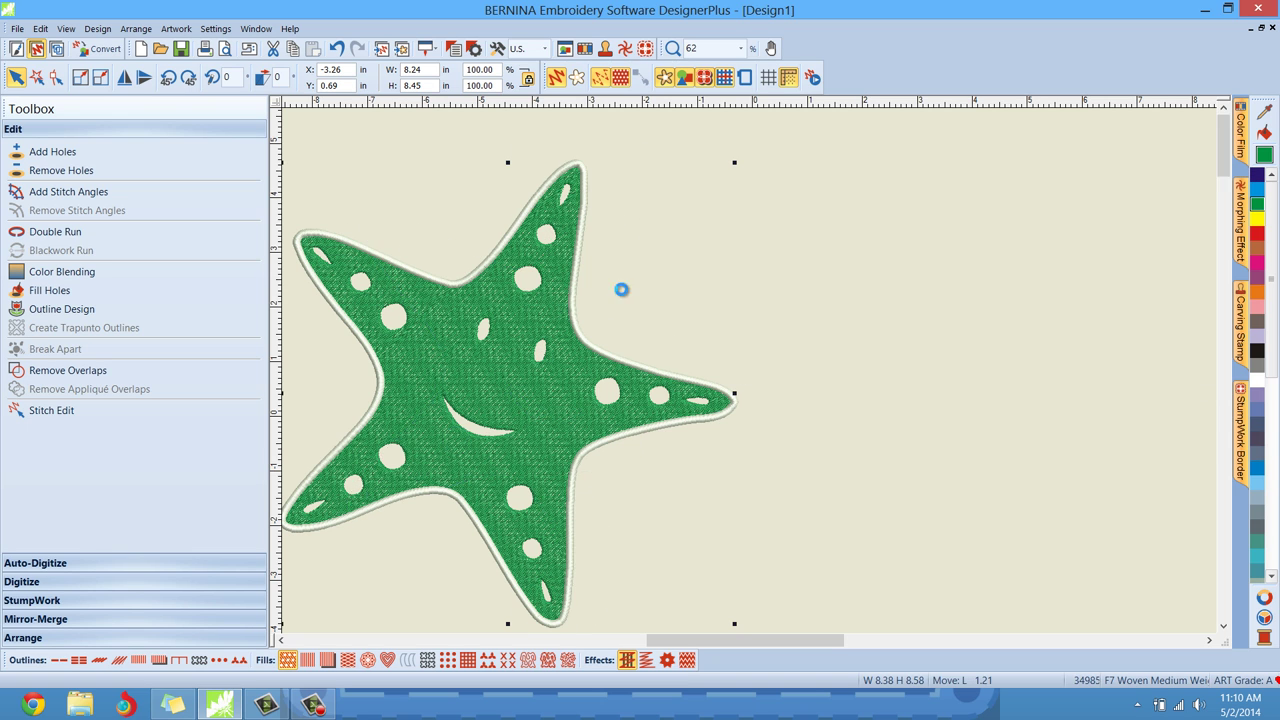
pyautogui.click(340, 50)
pyautogui.click(942, 263)
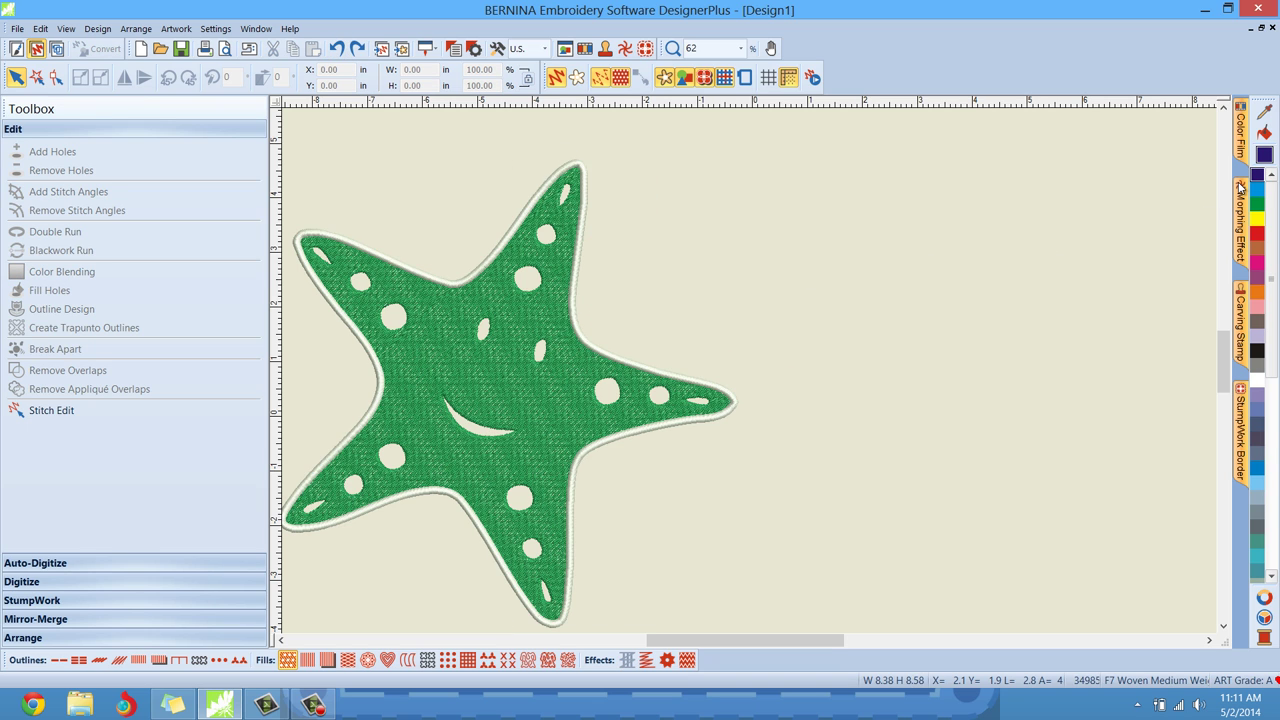
# Select the green starfish fill from the color sequence and fill its holes
pyautogui.moveTo(1241, 135)
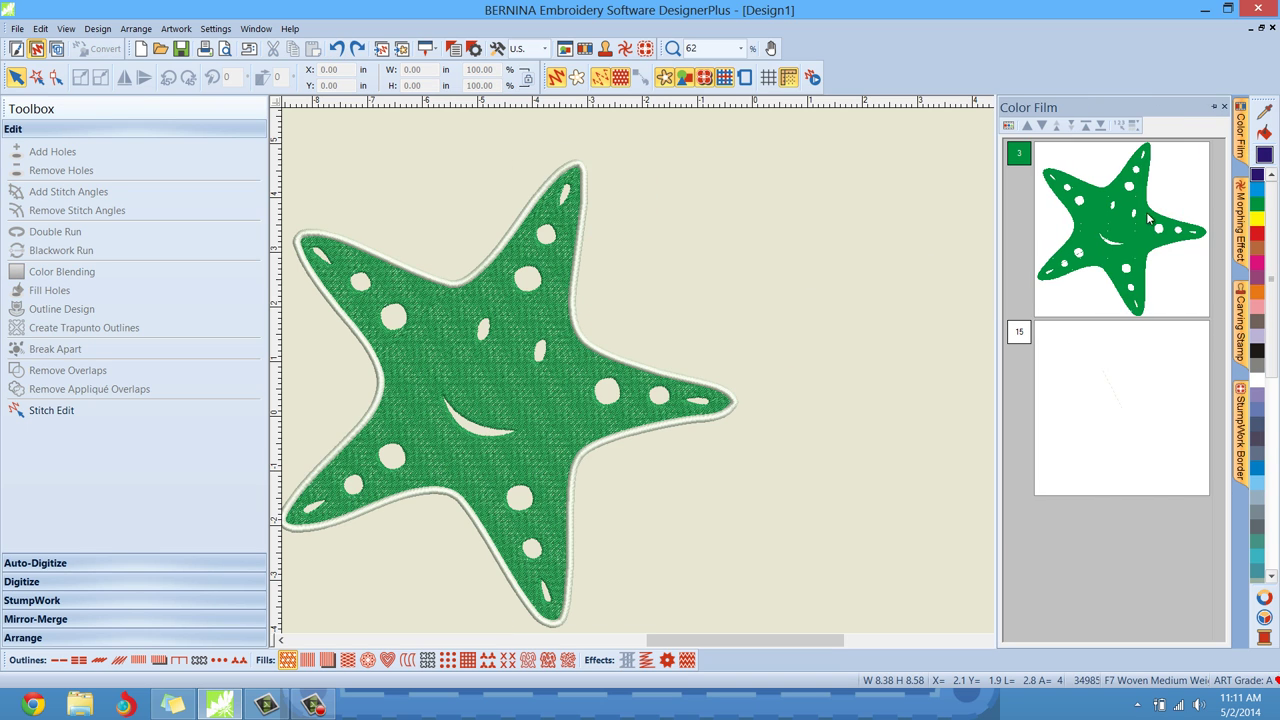
pyautogui.click(1141, 223)
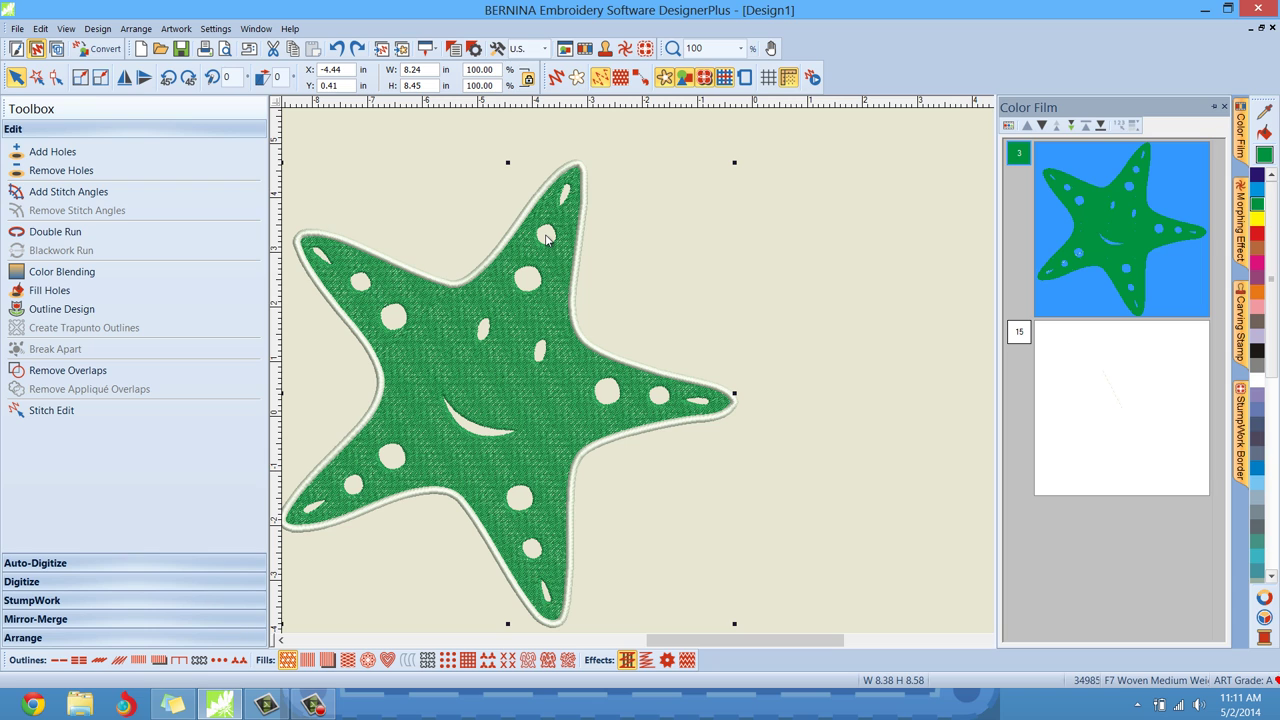
pyautogui.click(50, 290)
pyautogui.click(597, 371)
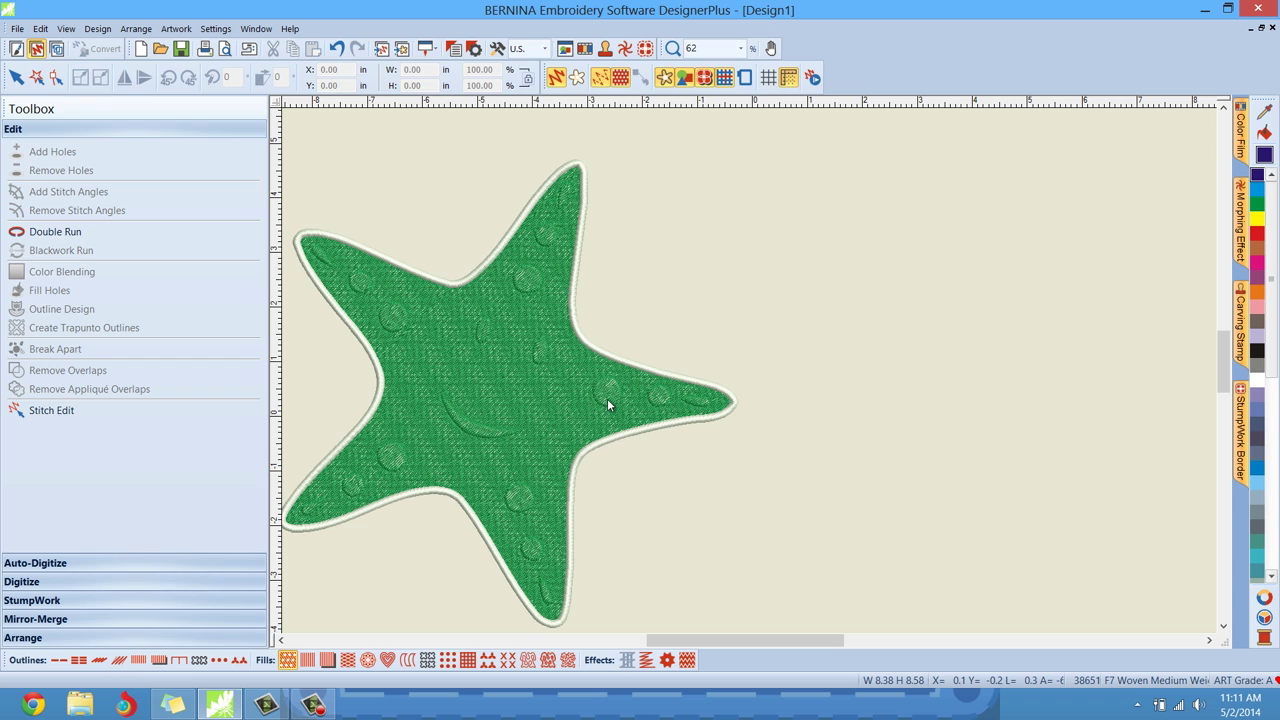
# Select the green starfish fill from the color sequence and recolor it to blue, color 2
pyautogui.click(561, 304)
pyautogui.moveTo(1240, 130)
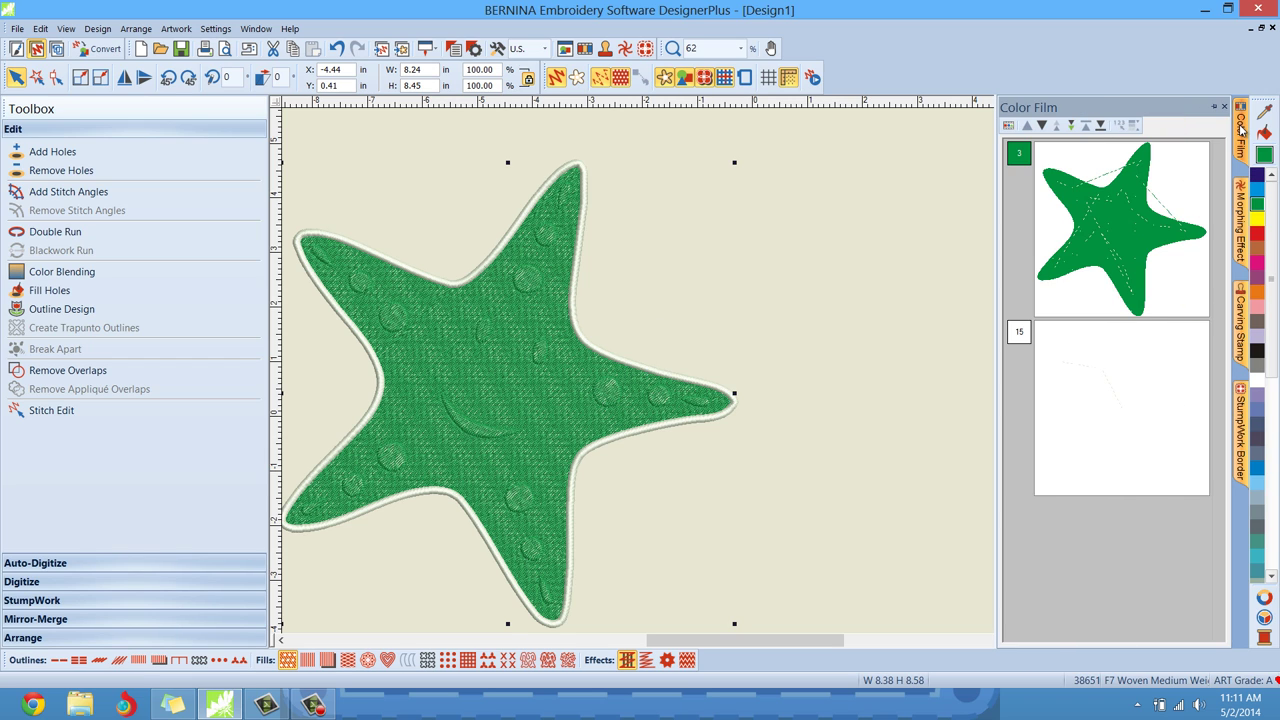
pyautogui.click(1167, 212)
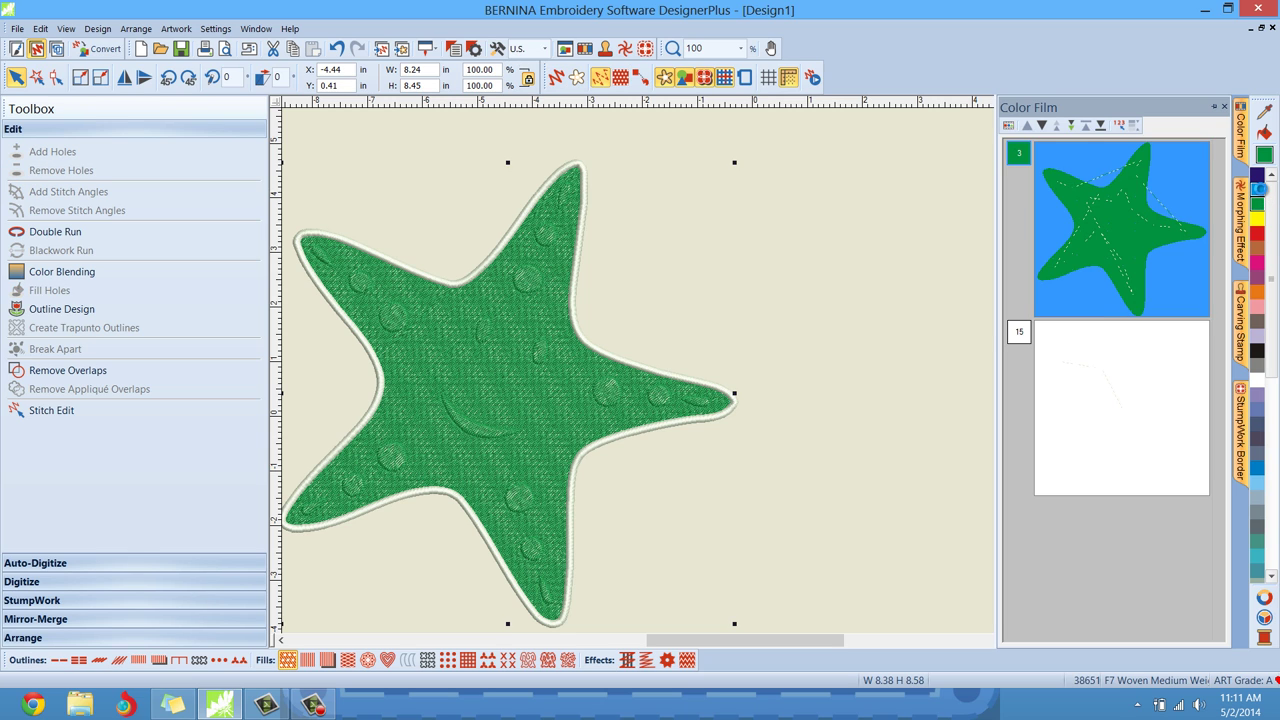
pyautogui.click(1262, 192)
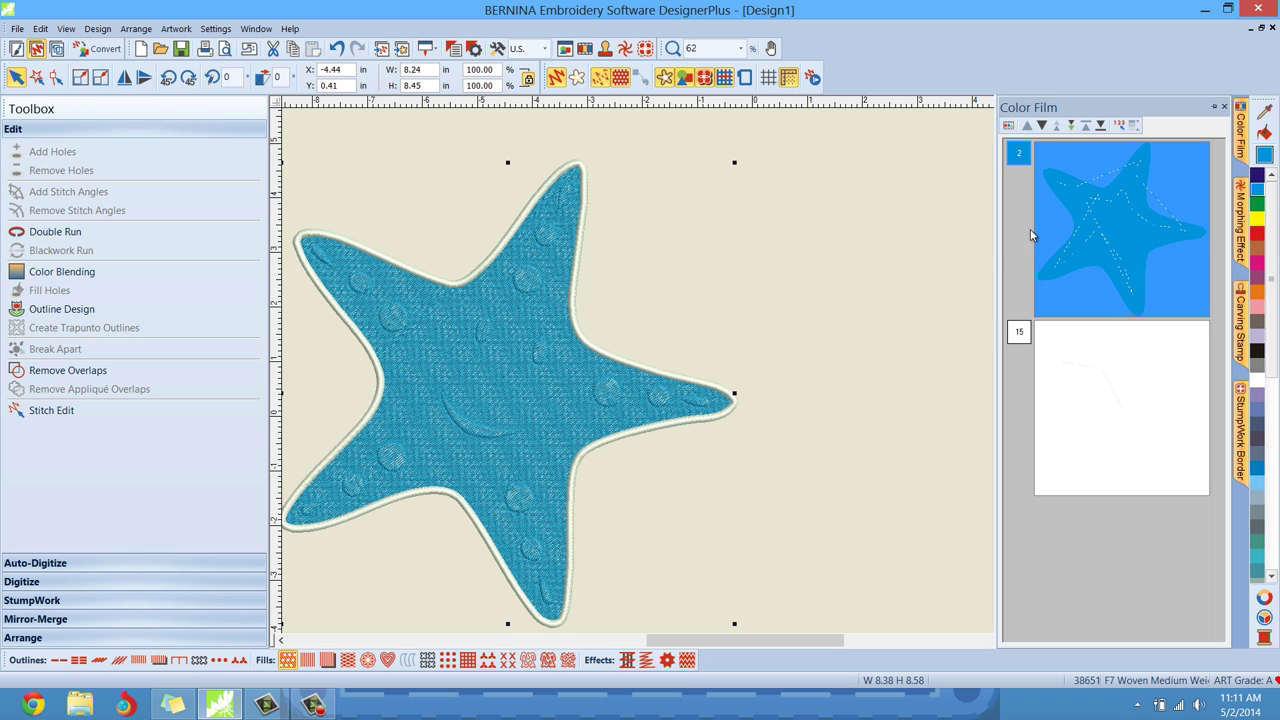
pyautogui.click(639, 292)
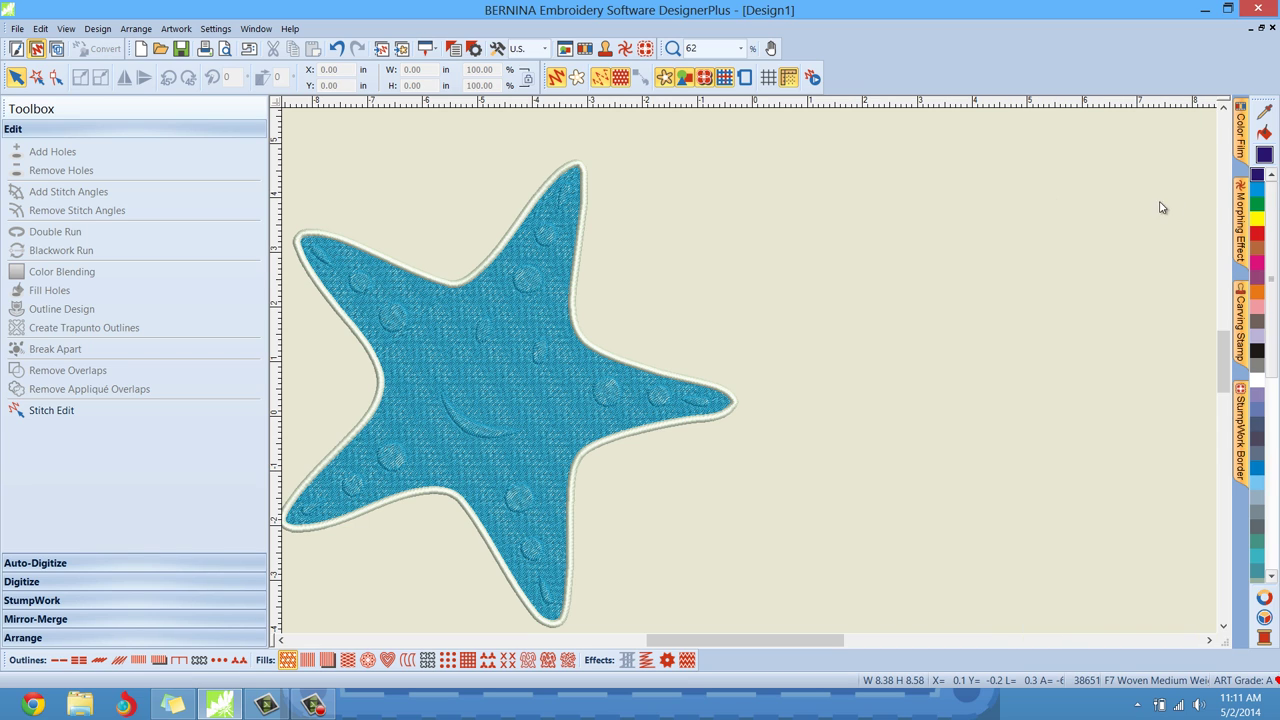
# Apply pink, color 7, to the starfish's eyes, smile and all the filled spots on its five arms
pyautogui.click(1256, 264)
pyautogui.click(1264, 132)
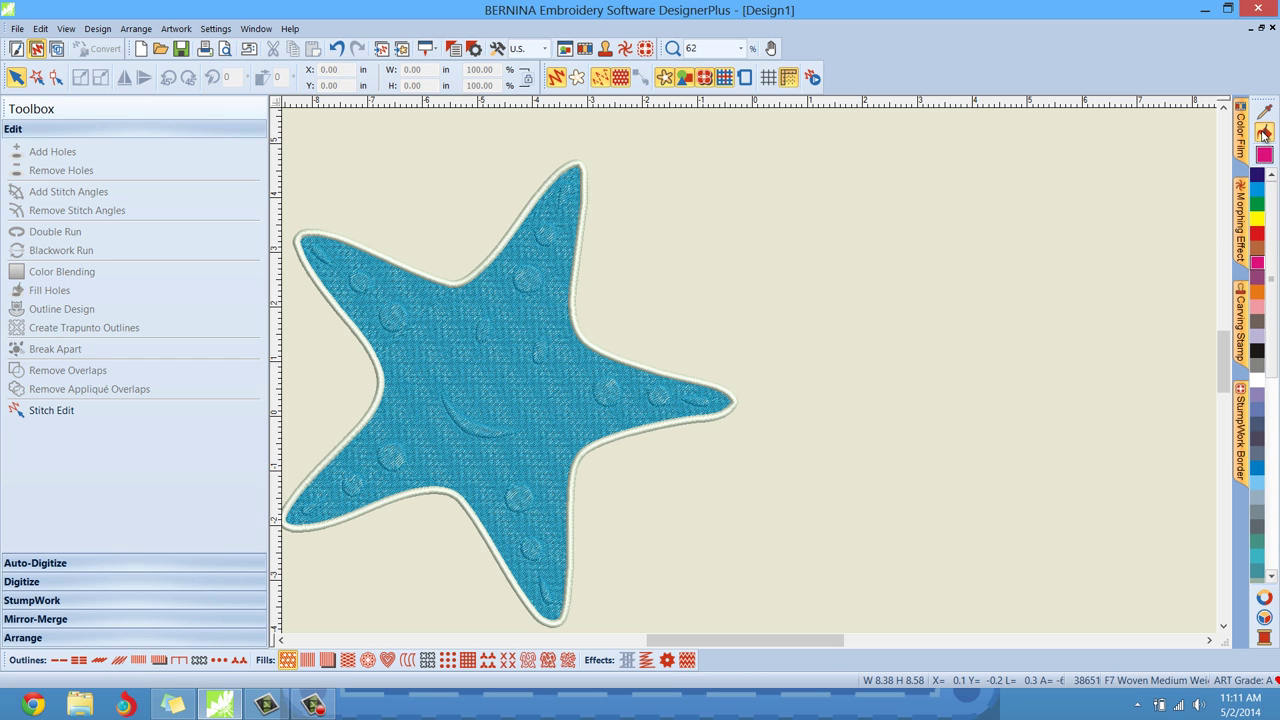
pyautogui.click(566, 193)
pyautogui.click(544, 235)
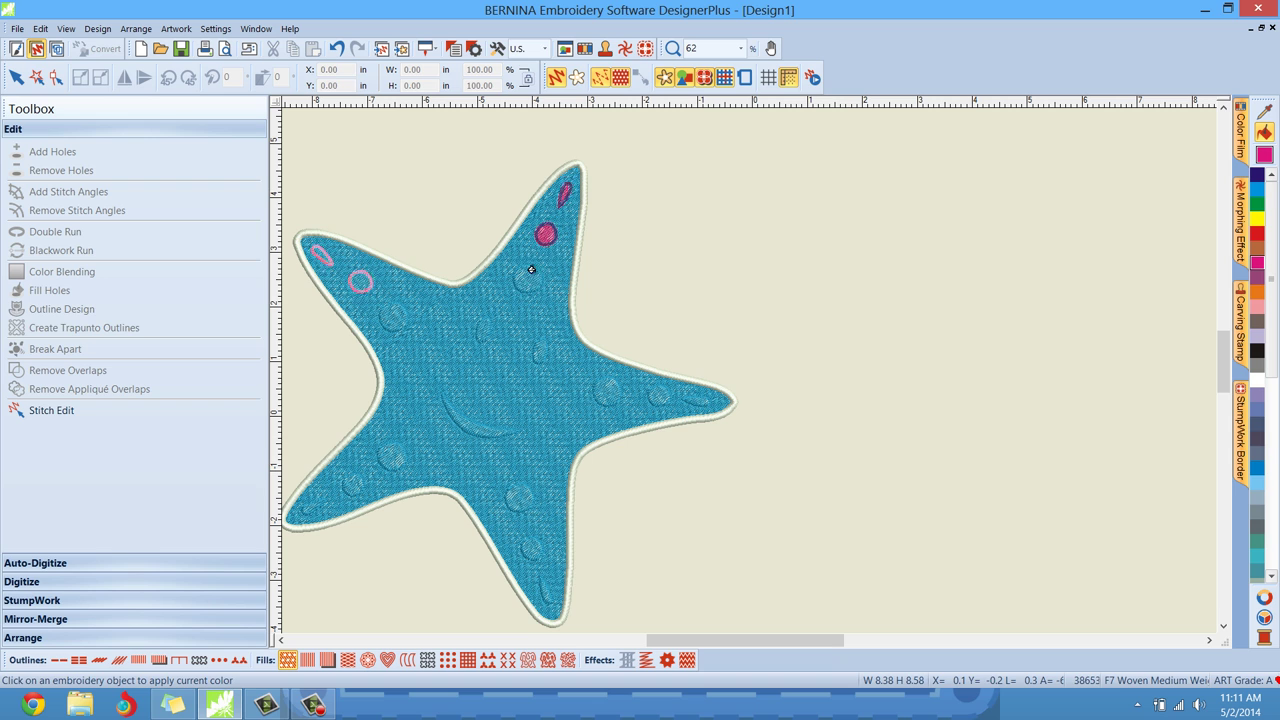
pyautogui.click(527, 278)
pyautogui.click(480, 332)
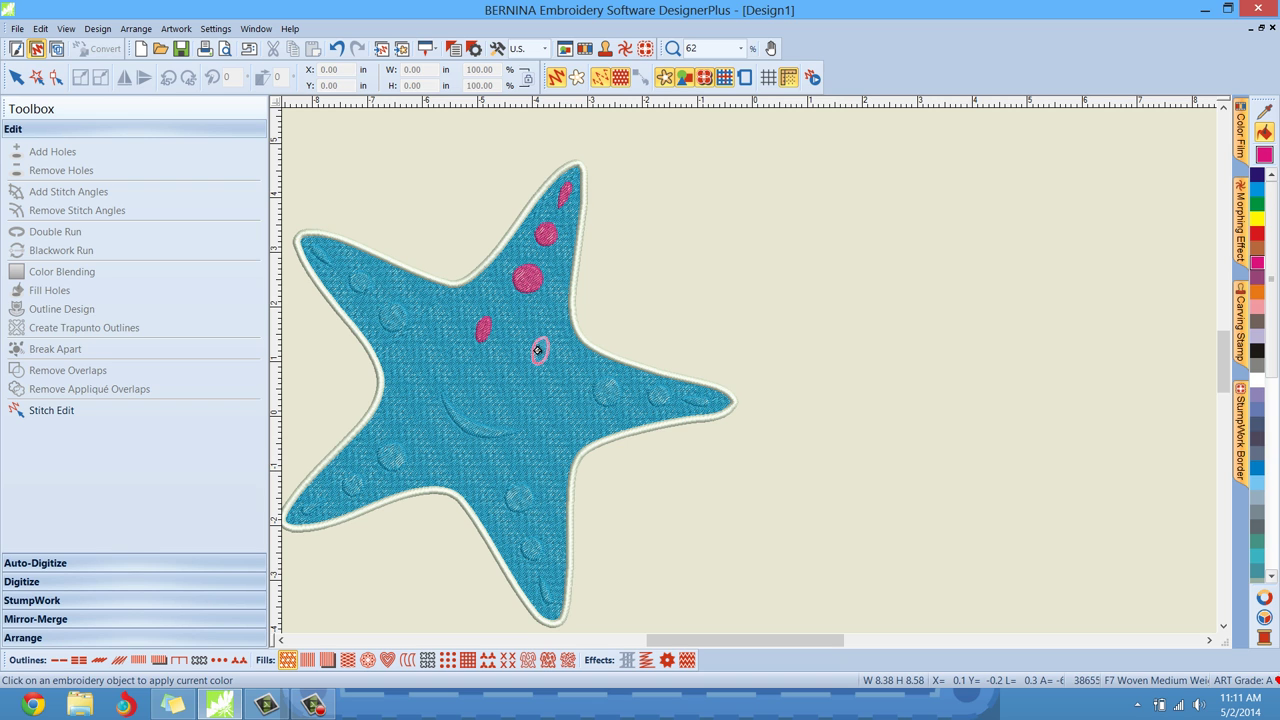
pyautogui.click(540, 350)
pyautogui.click(472, 430)
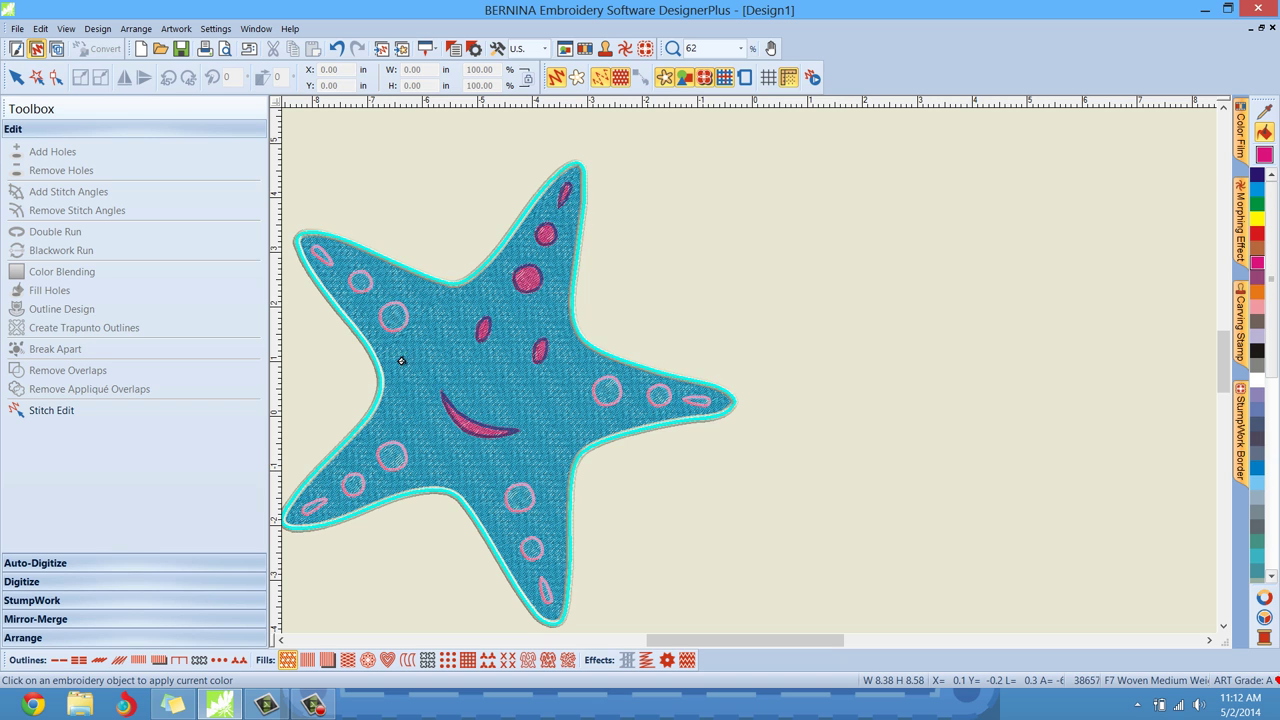
pyautogui.click(393, 316)
pyautogui.click(356, 282)
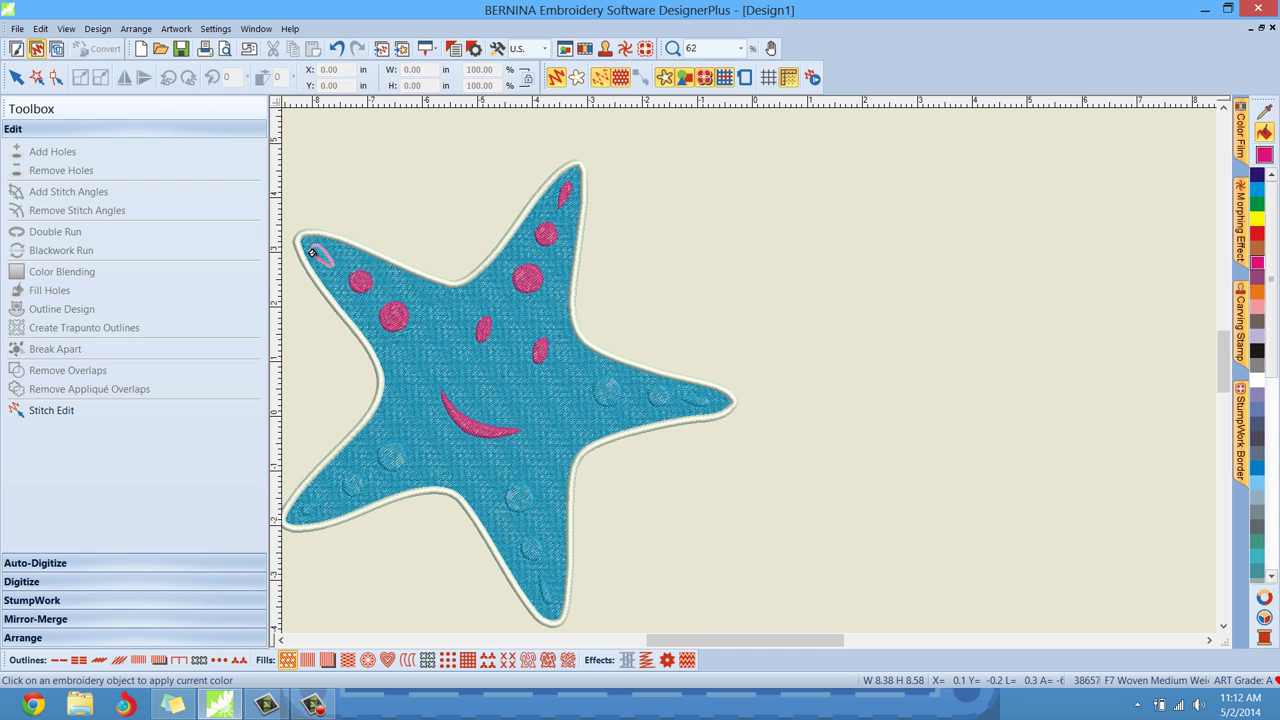
pyautogui.click(318, 254)
pyautogui.click(605, 392)
pyautogui.click(660, 395)
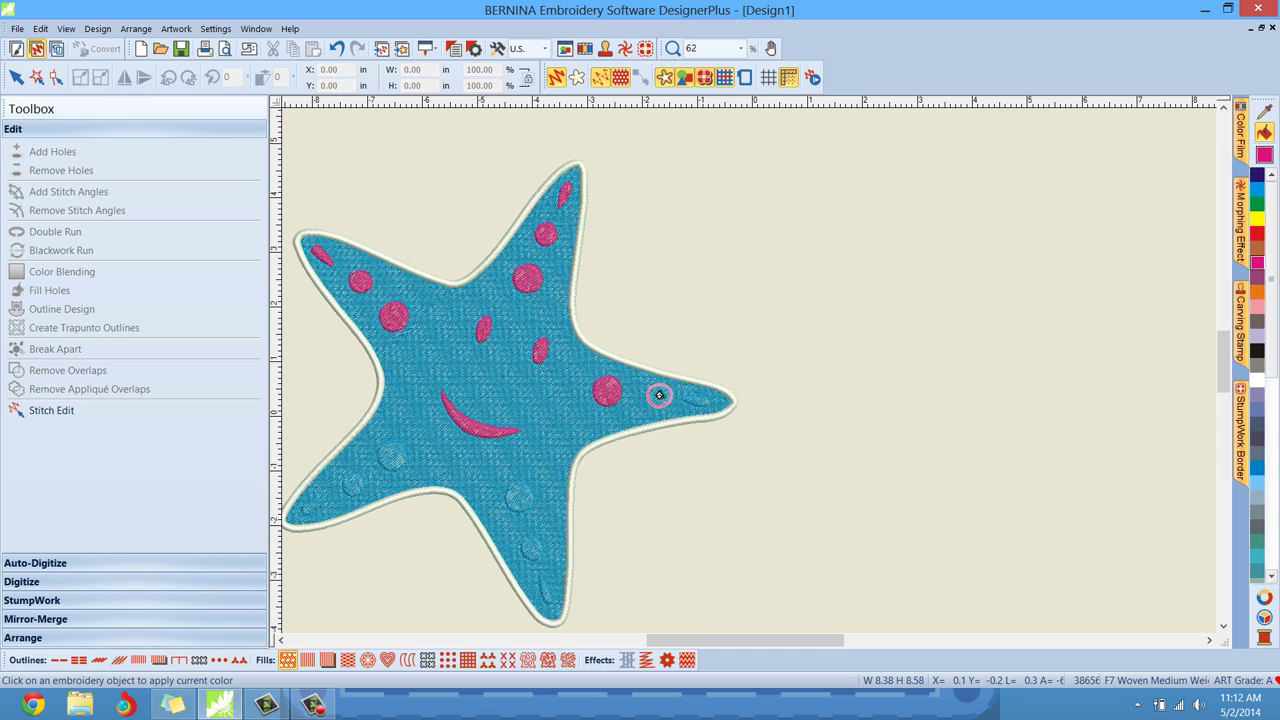
pyautogui.click(696, 400)
pyautogui.click(519, 497)
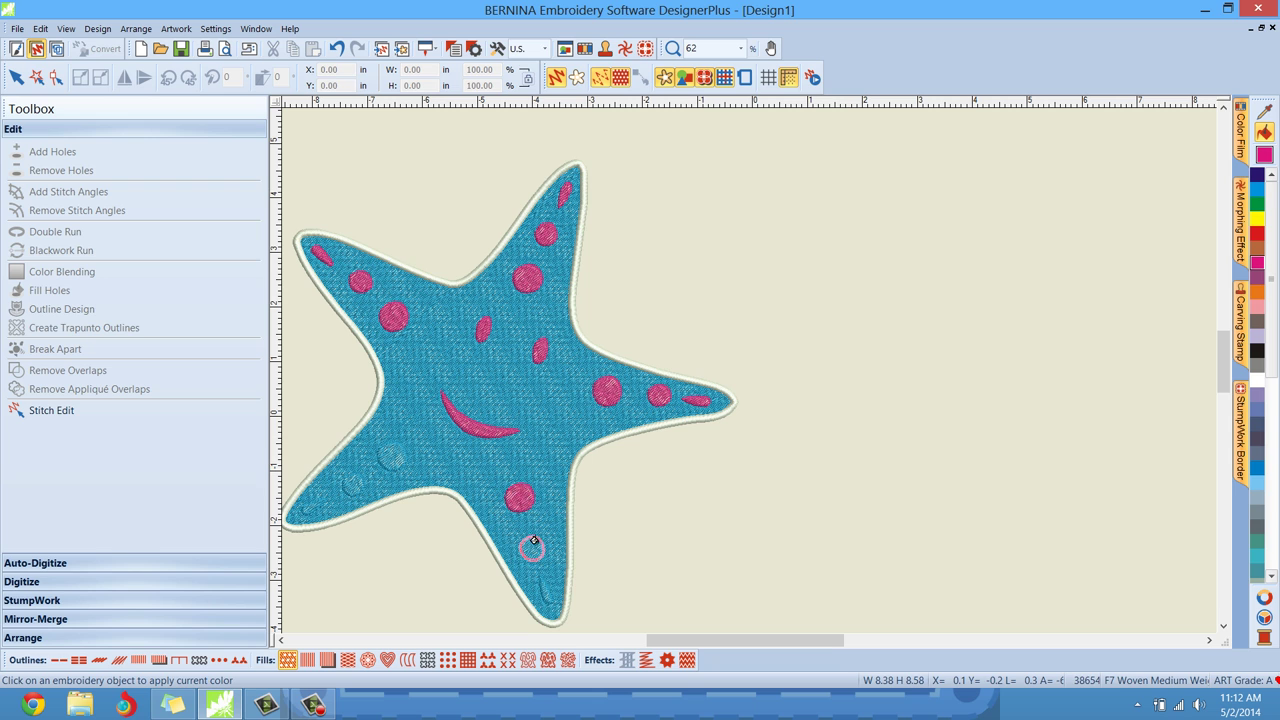
pyautogui.click(531, 548)
pyautogui.click(543, 591)
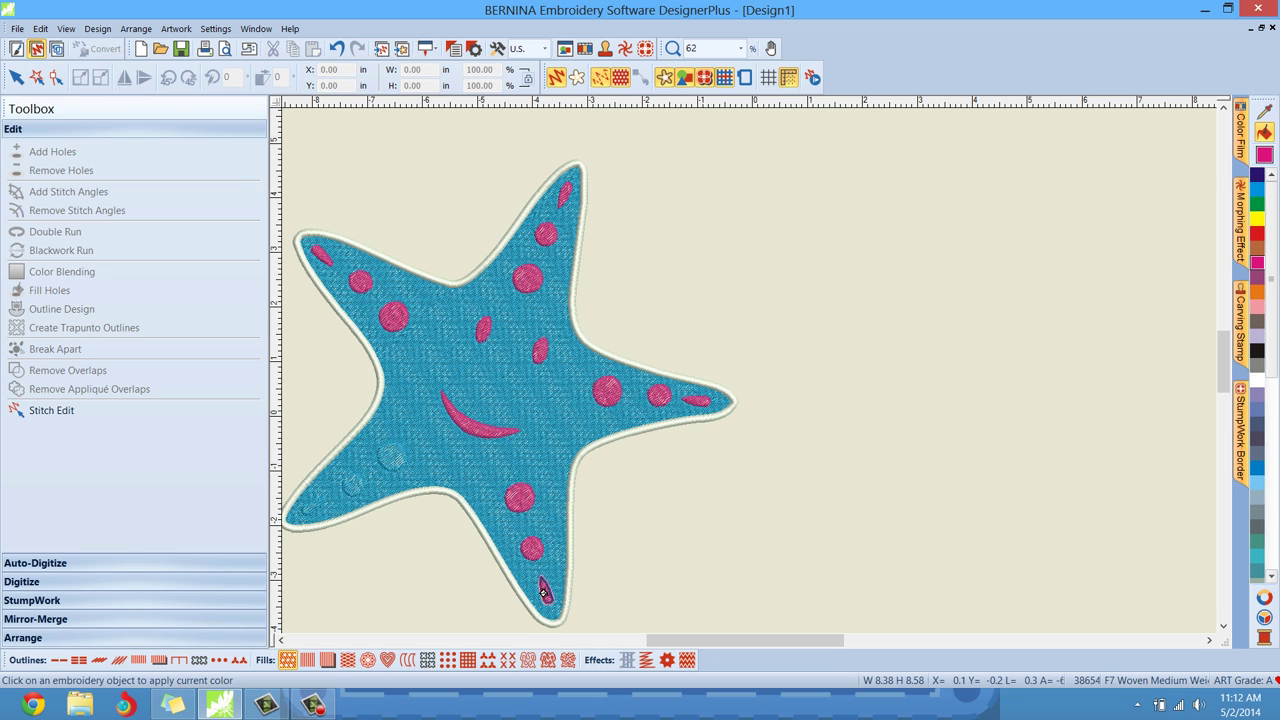
pyautogui.click(392, 455)
pyautogui.click(352, 487)
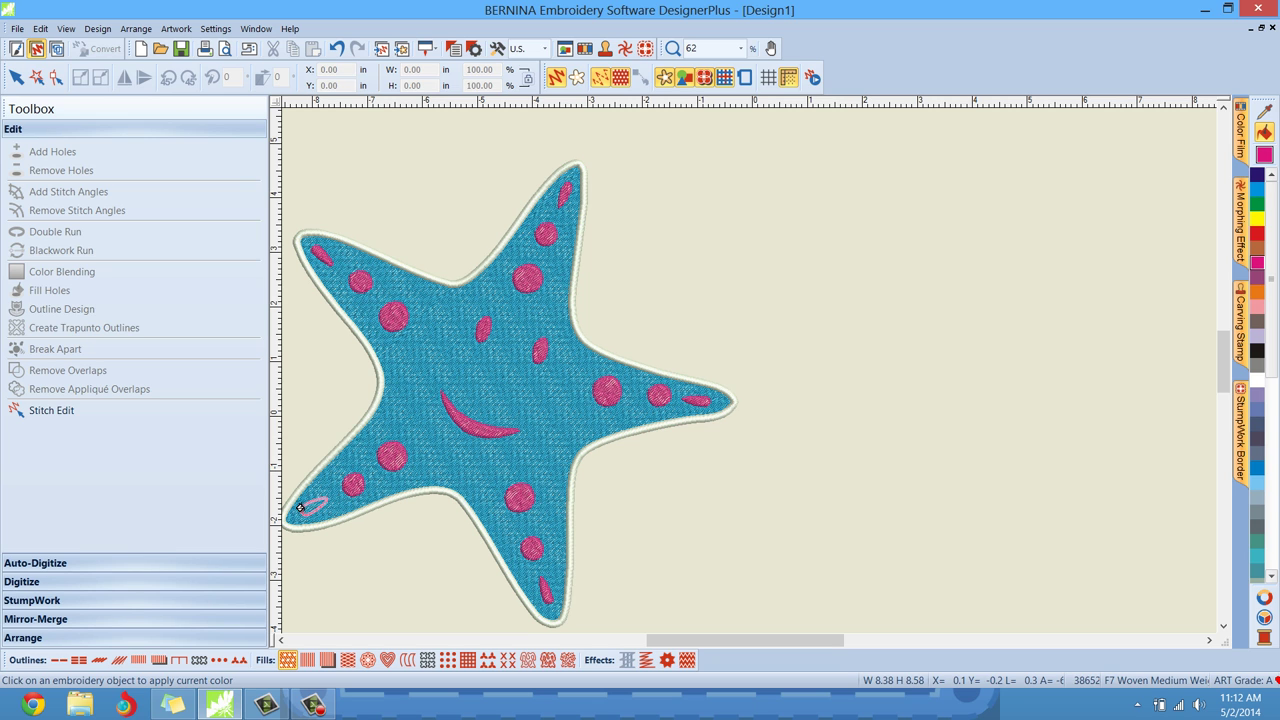
pyautogui.click(313, 507)
# Select all pink color 7 shapes from the color sequence and change their fill to satin
pyautogui.scroll(3, 743, 463)
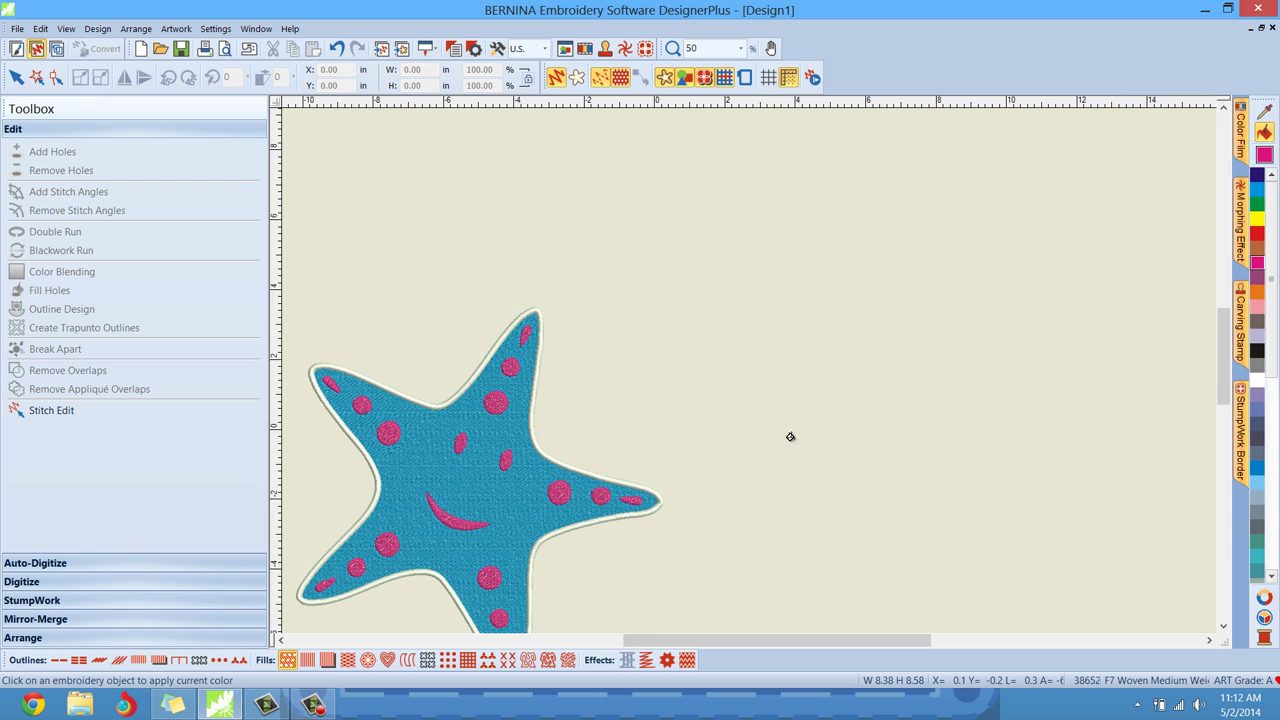
pyautogui.scroll(-2, 651, 454)
pyautogui.scroll(-2, 745, 367)
pyautogui.scroll(1, 828, 279)
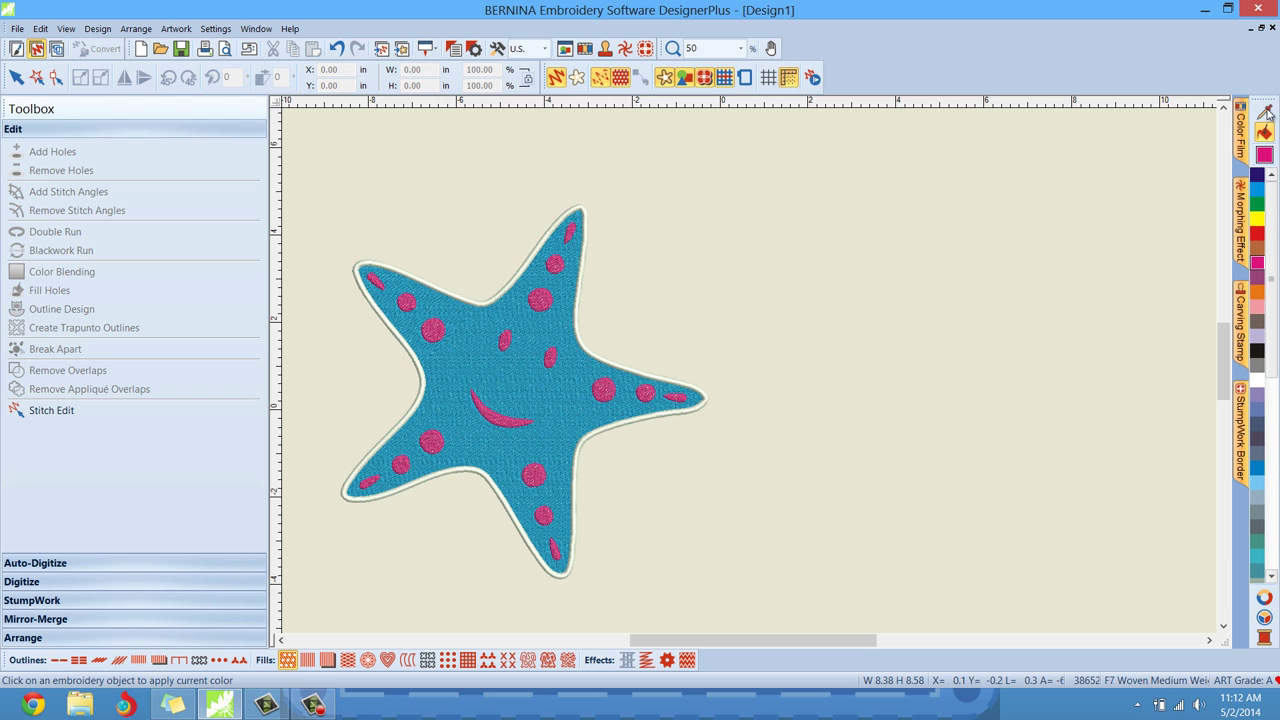
pyautogui.click(1241, 130)
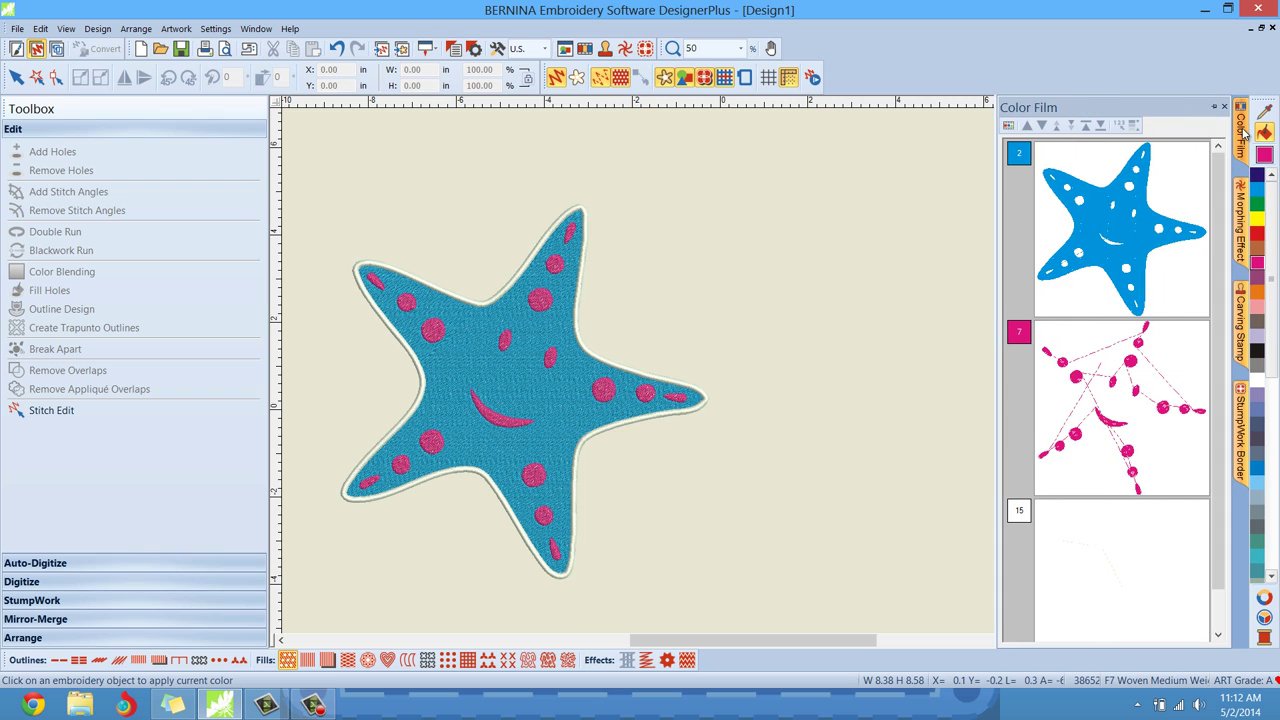
pyautogui.click(1130, 368)
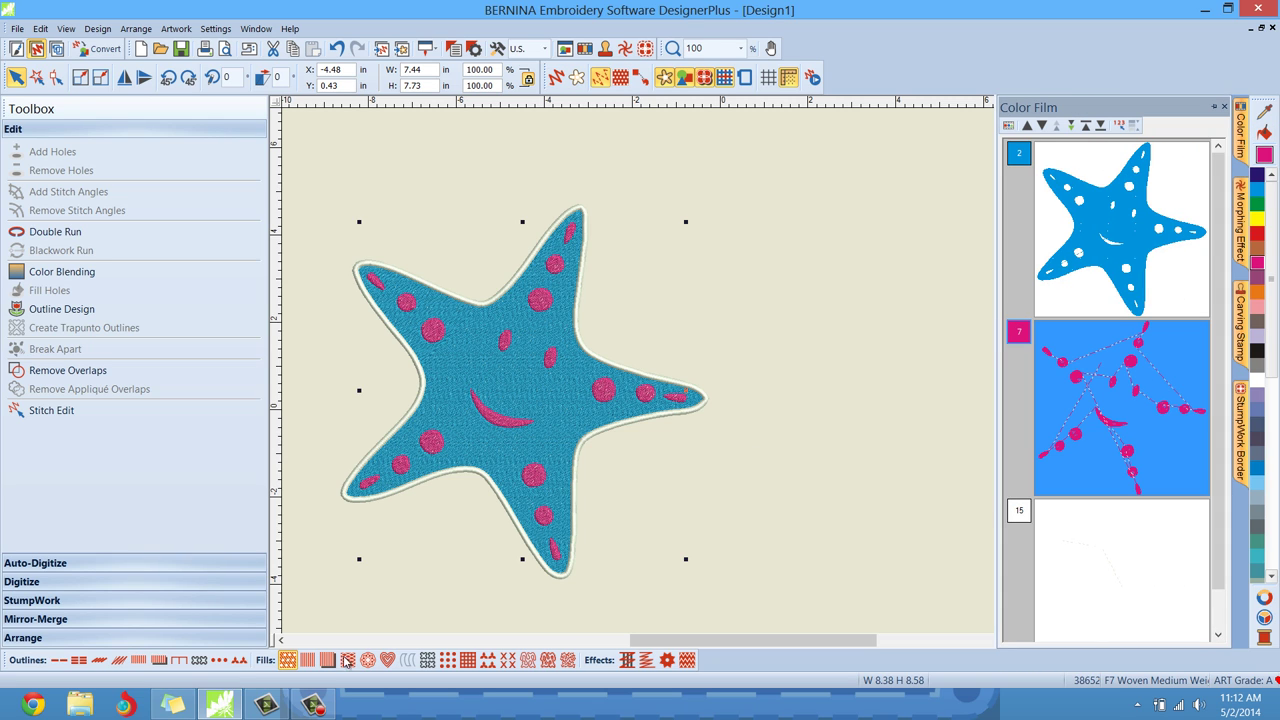
pyautogui.click(306, 660)
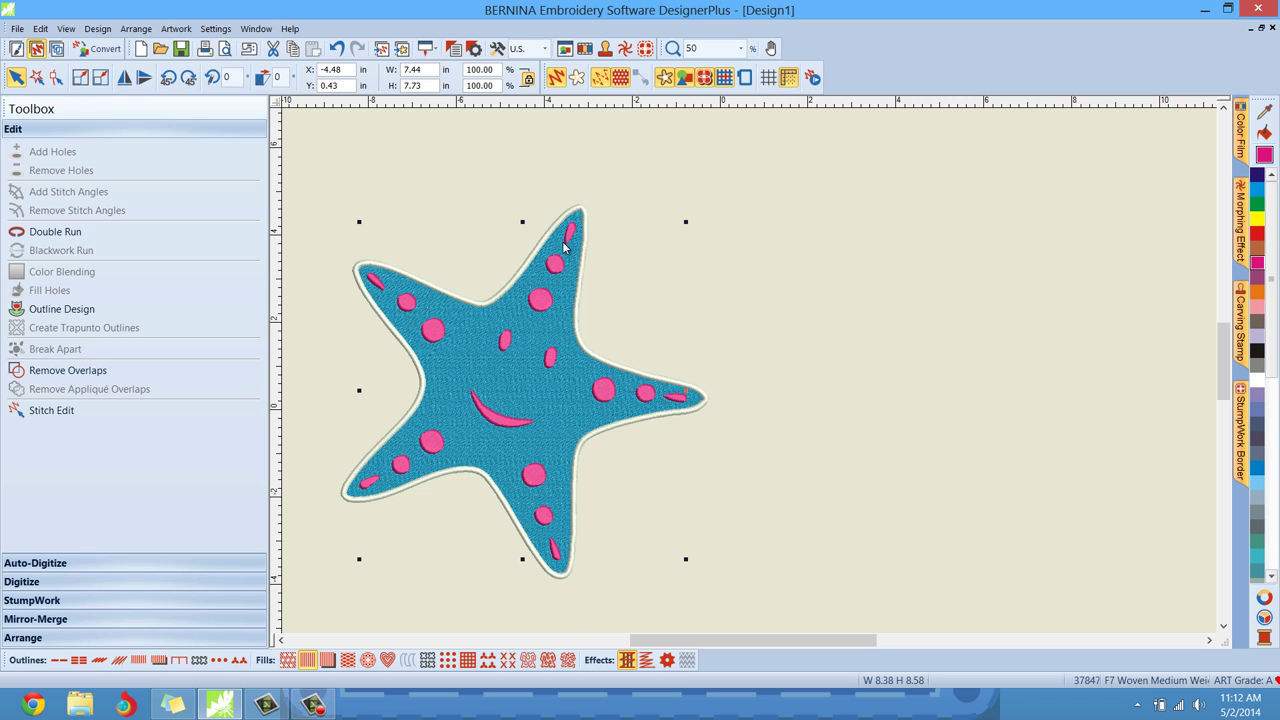
# Outline the pink shapes with one triple-stitch outline in color 15 BERNINA at 0.00 inch offset, excluding holes
pyautogui.click(82, 313)
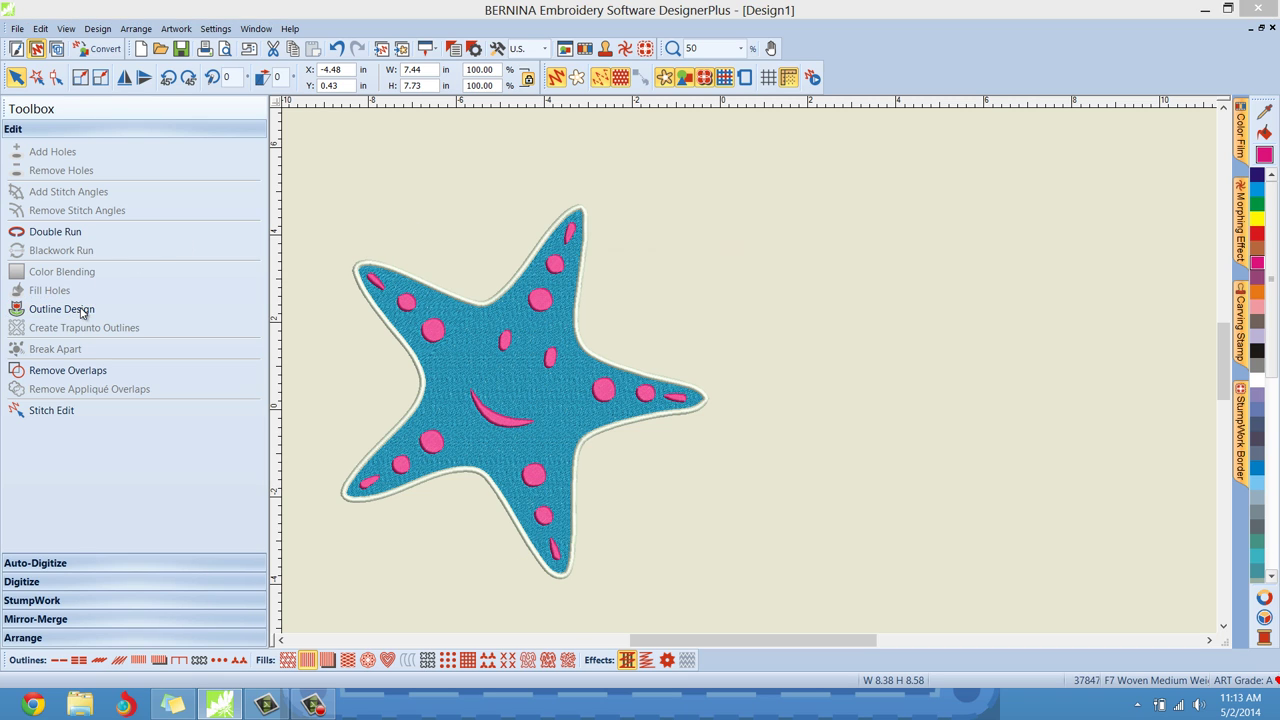
pyautogui.moveTo(615, 241); pyautogui.dragTo(861, 216)
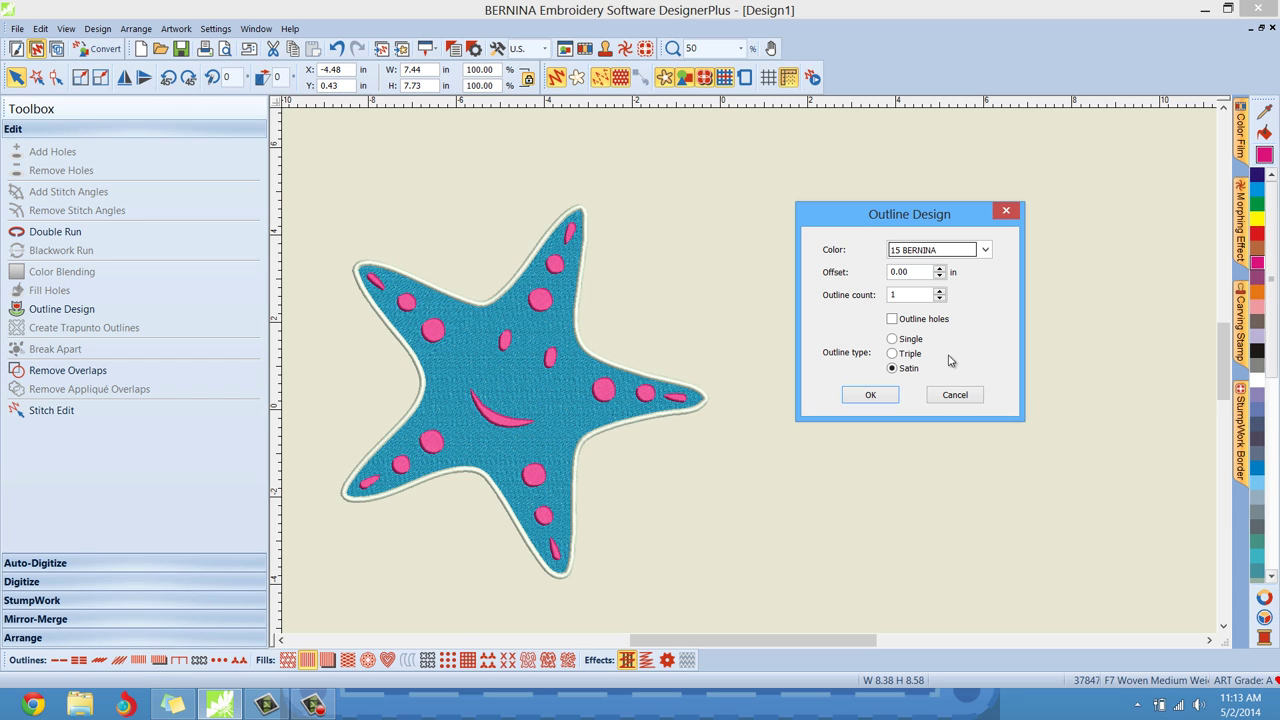
pyautogui.click(916, 356)
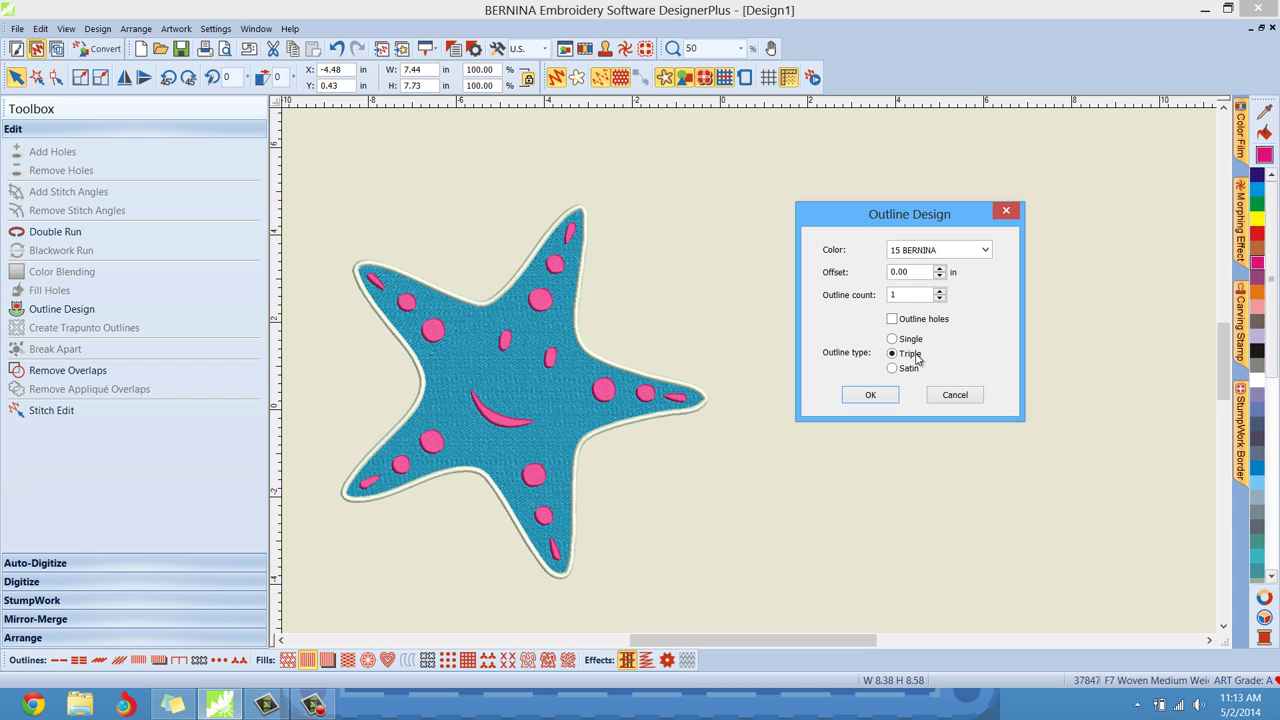
pyautogui.click(885, 396)
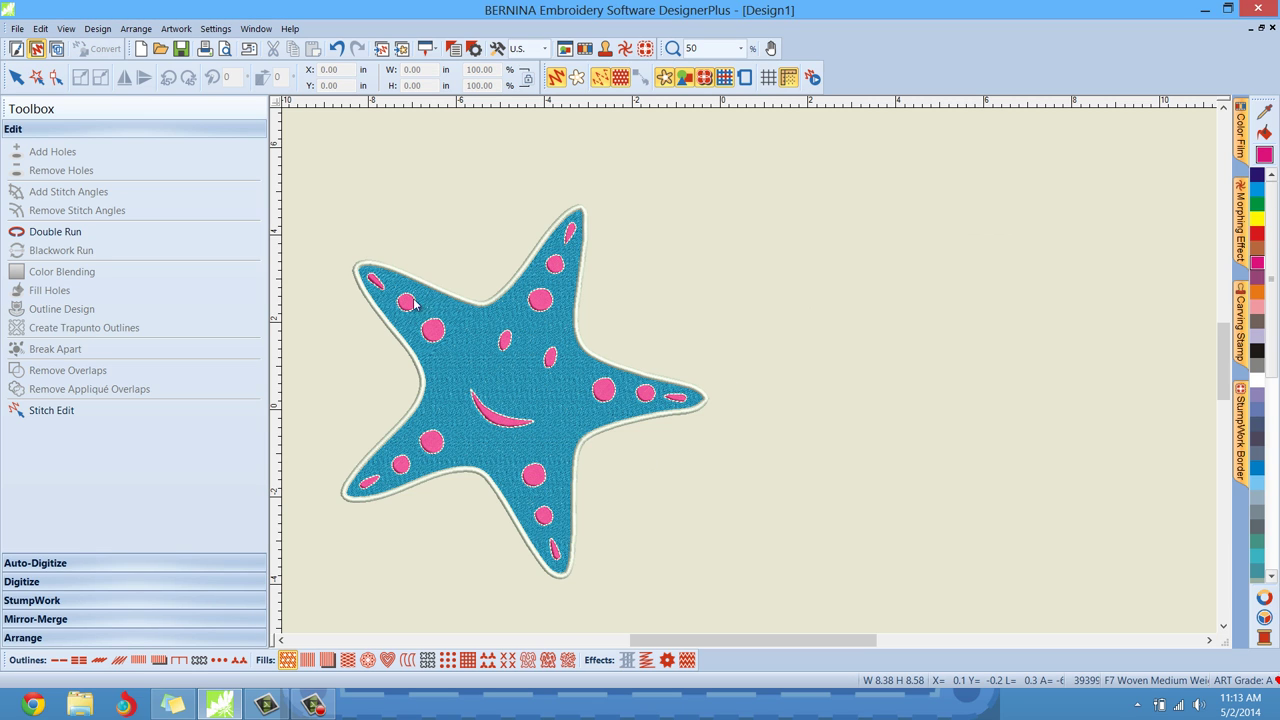
# Outline the starfish's white satin border with one triple-stitch outline in a dark thread color at 0.00 inch offset
pyautogui.click(479, 305)
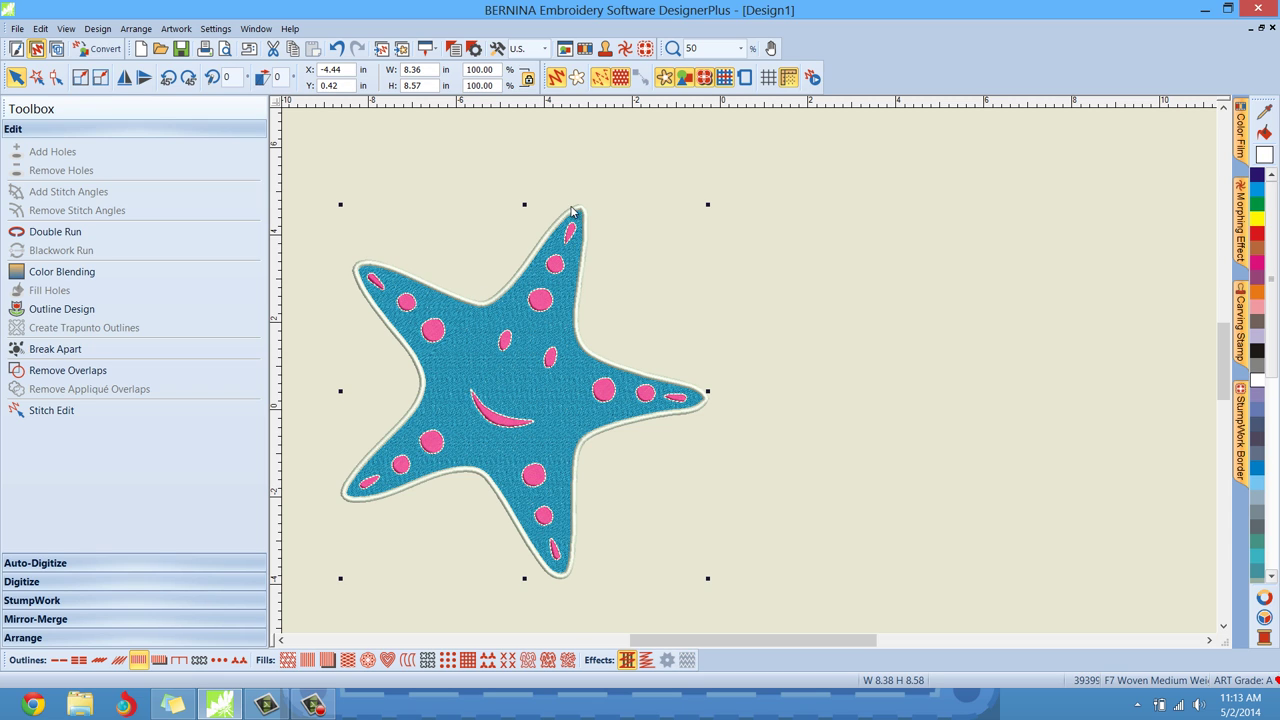
pyautogui.click(76, 311)
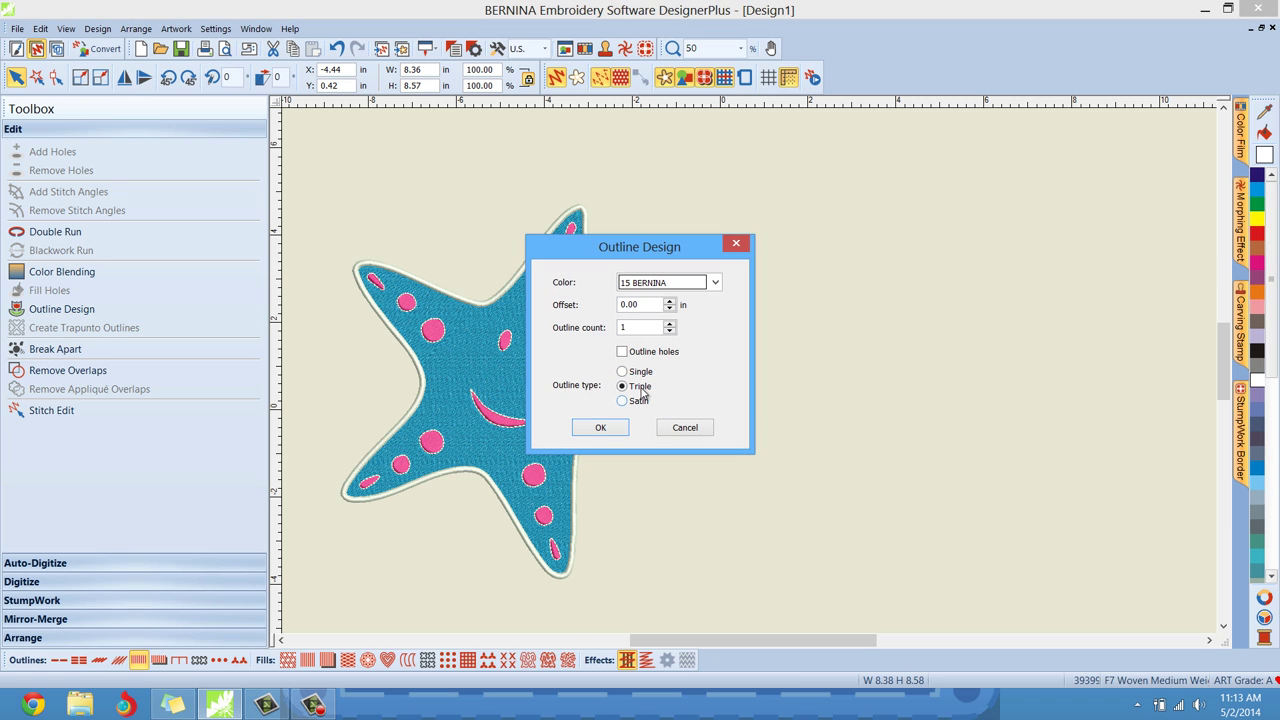
pyautogui.click(651, 283)
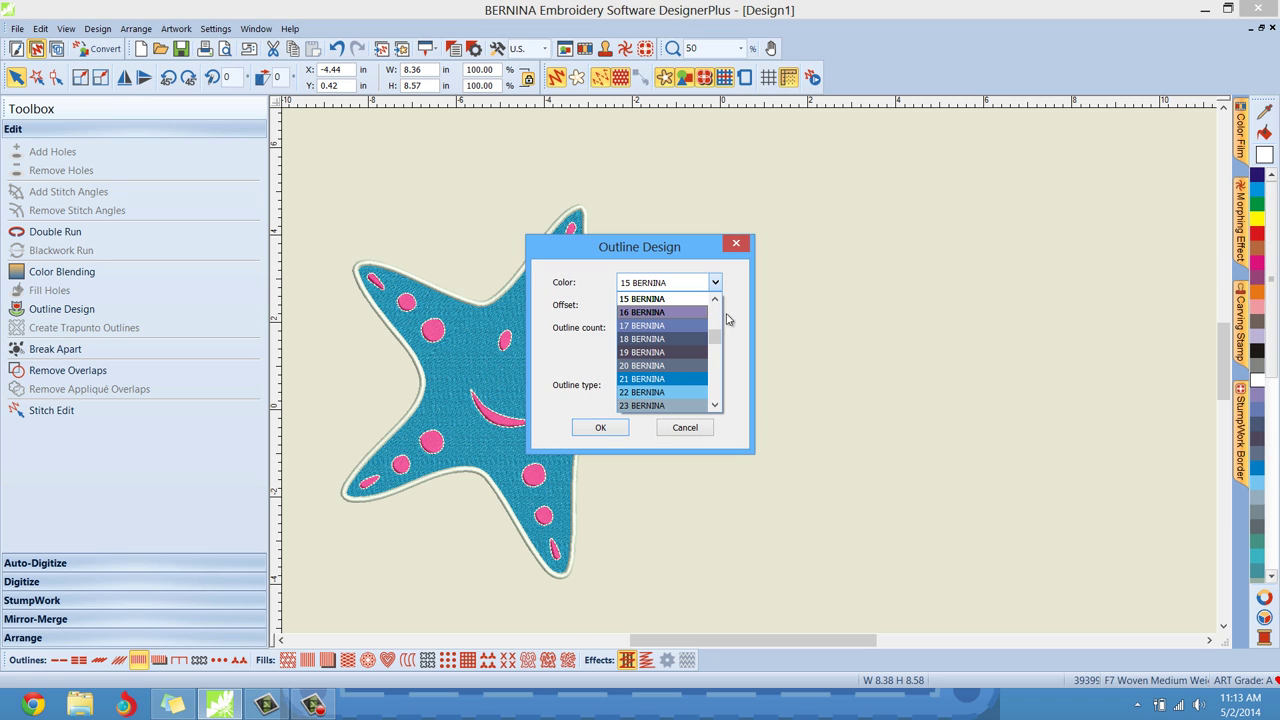
pyautogui.click(603, 437)
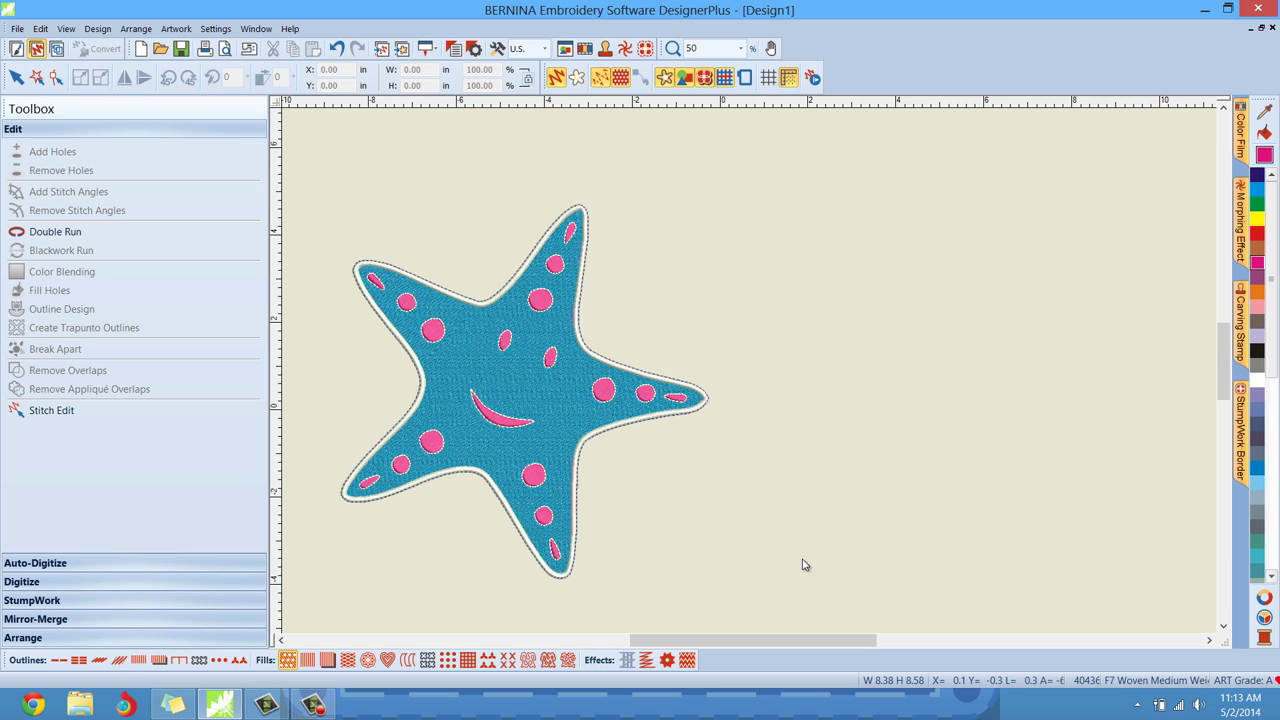
# Switch to the artwork canvas and insert the ladybug character from Digitizing Elements Sample 1 at 6.0 inches
pyautogui.scroll(1, 758, 367)
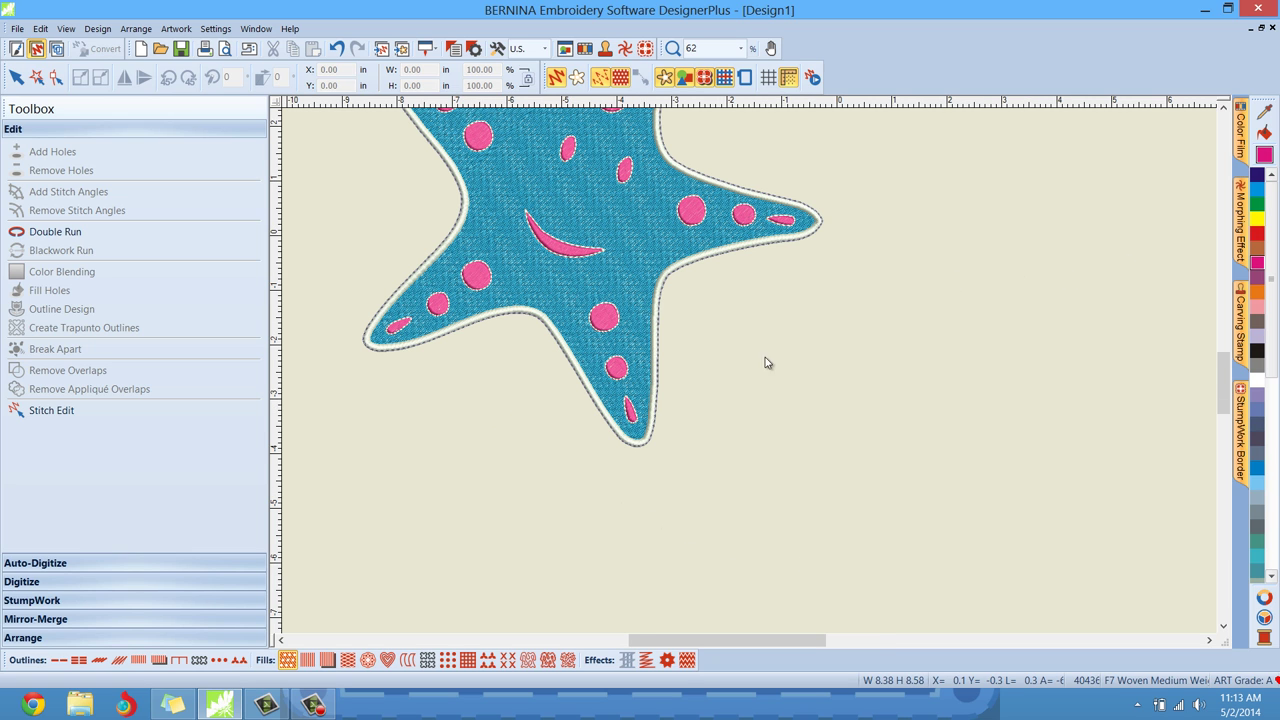
pyautogui.click(1223, 108)
pyautogui.click(1223, 108)
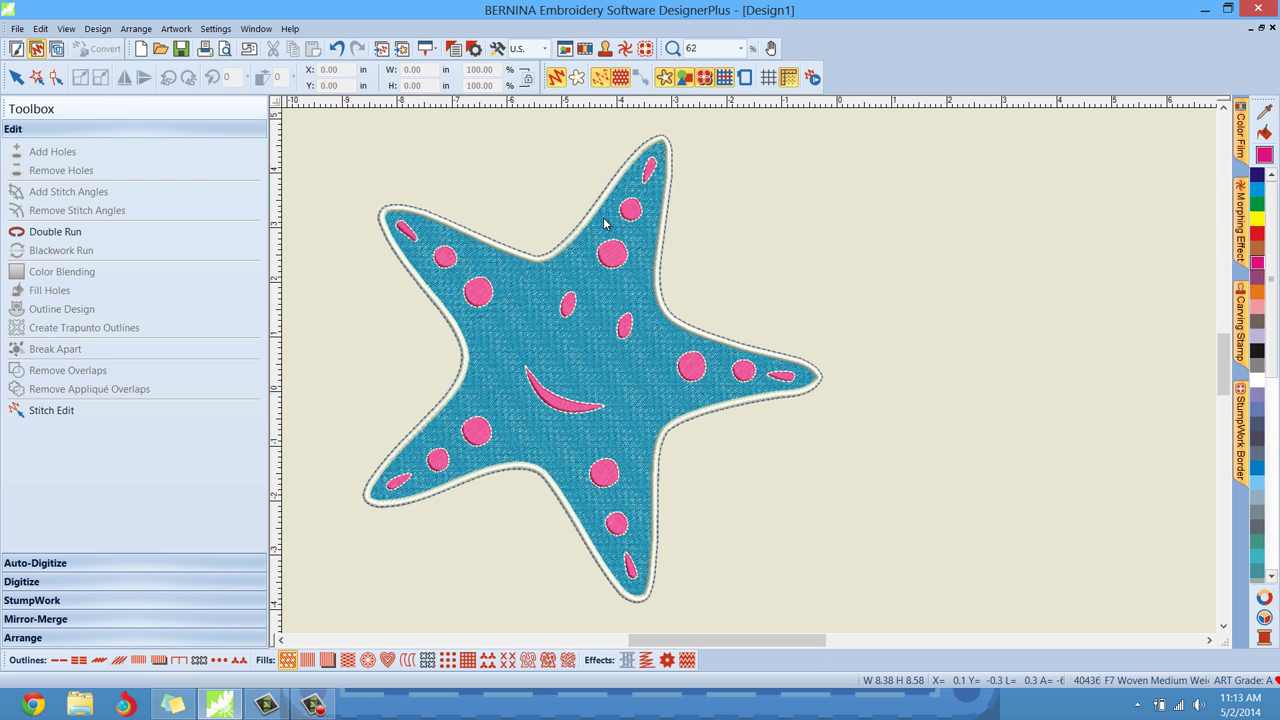
pyautogui.click(17, 50)
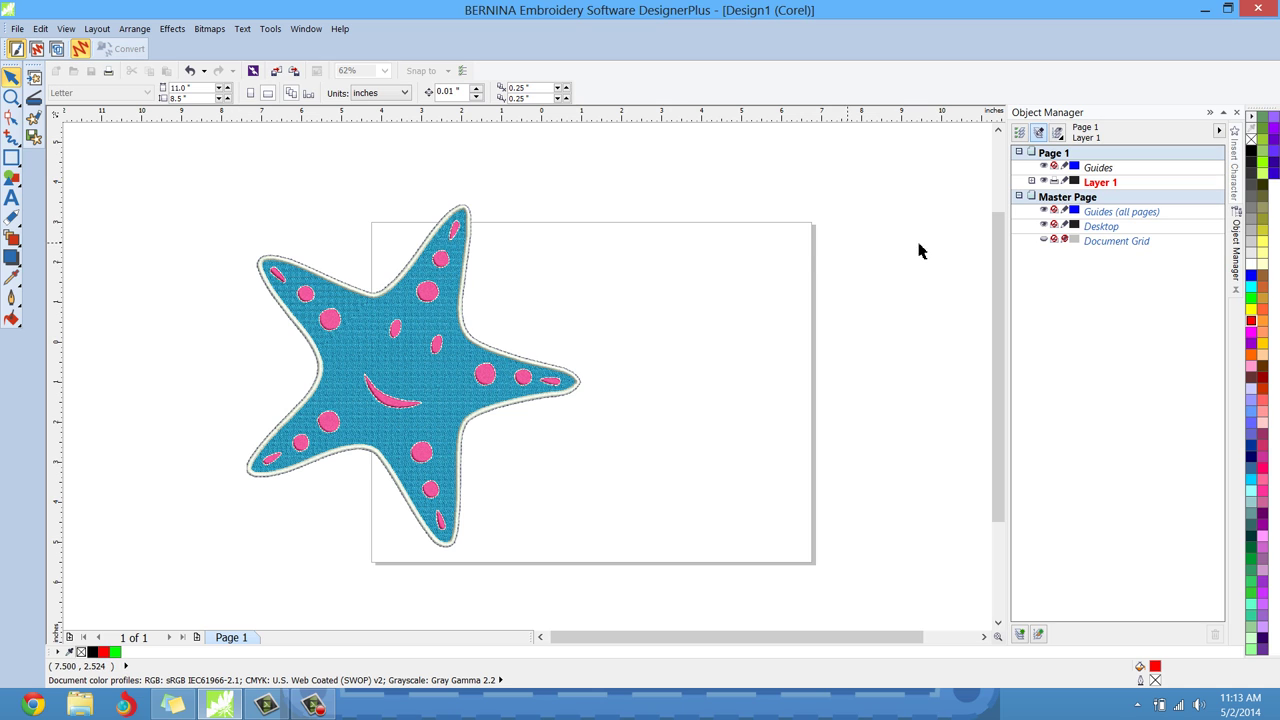
pyautogui.click(1238, 172)
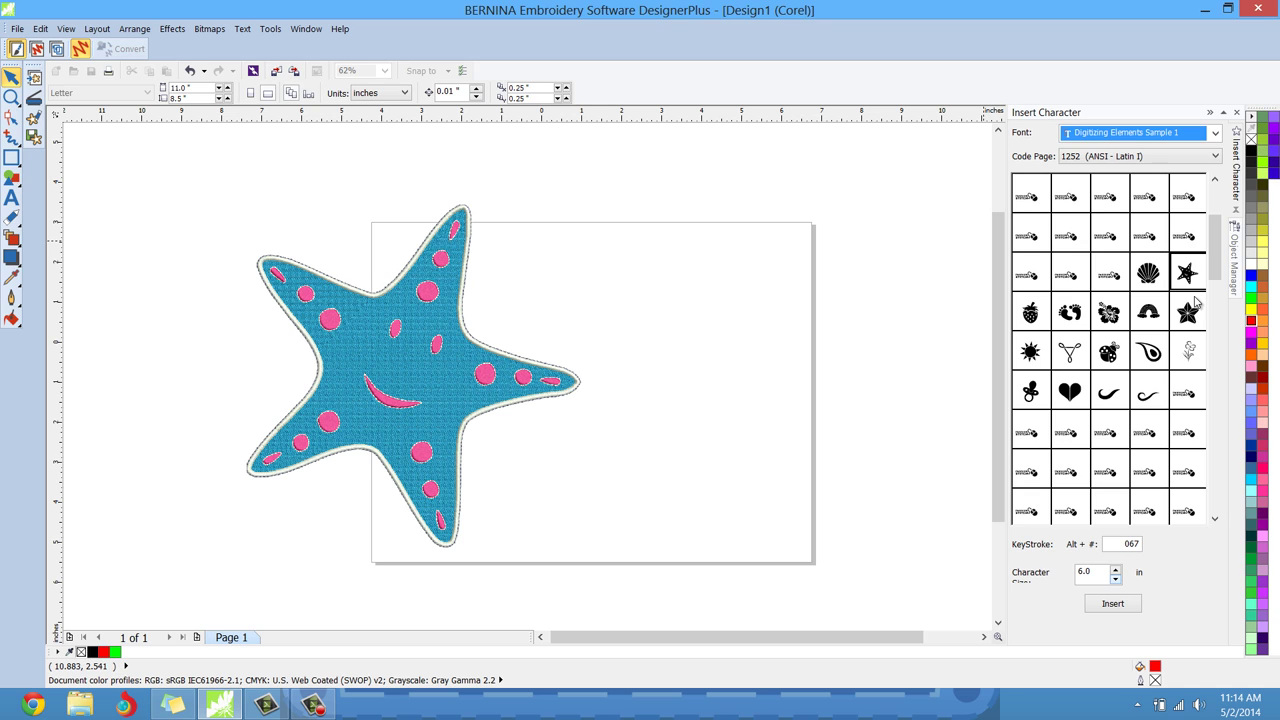
pyautogui.click(1112, 354)
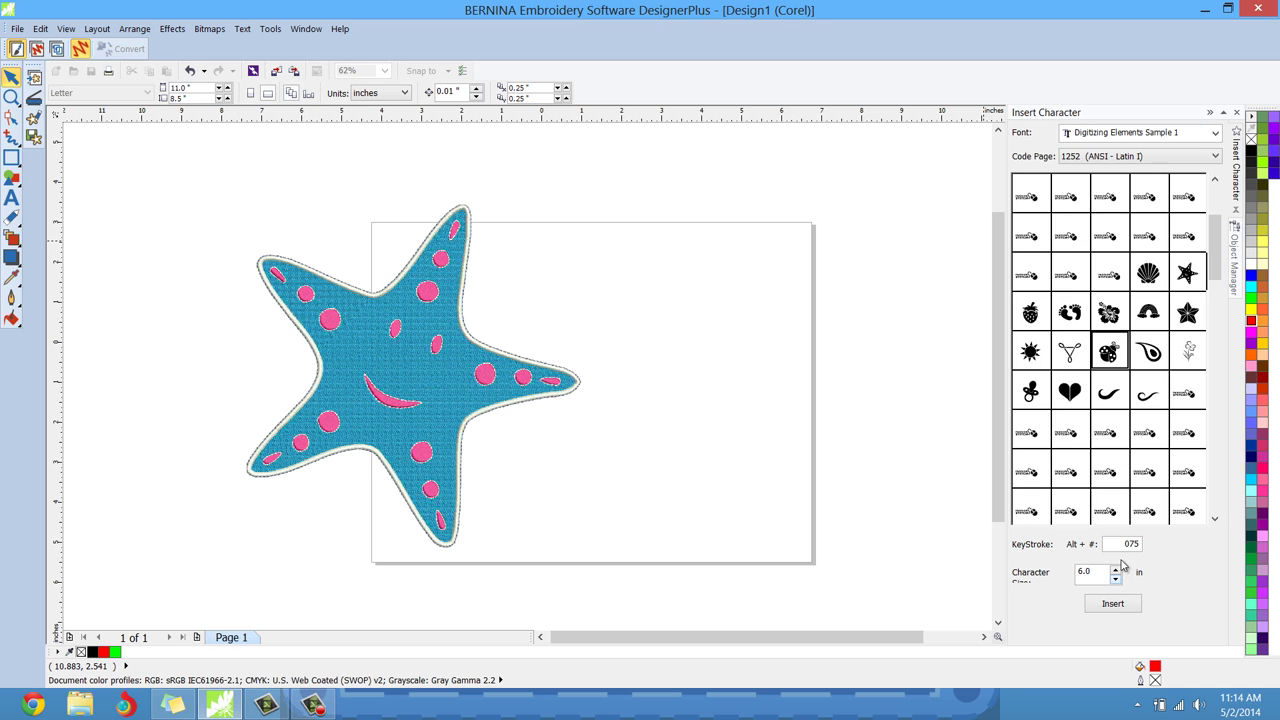
pyautogui.click(1112, 603)
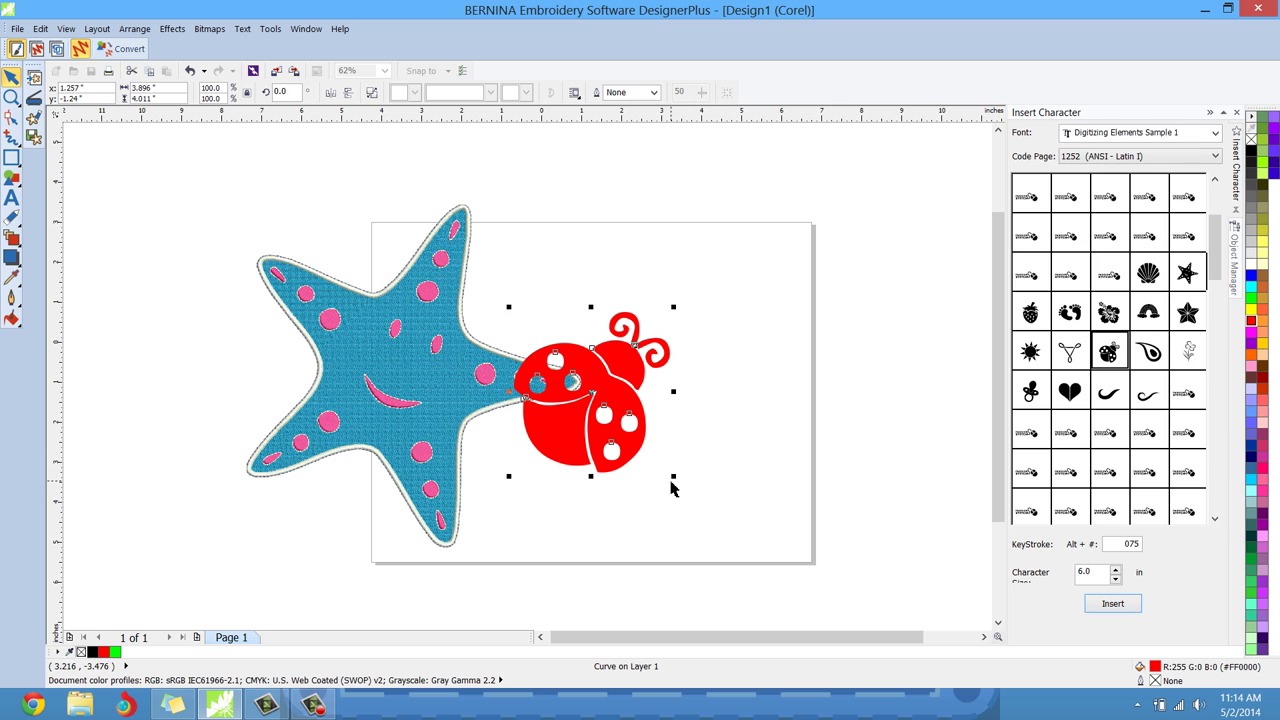
# Enlarge the red ladybug artwork and move it up and to the right, clear of the starfish
pyautogui.moveTo(673, 478); pyautogui.dragTo(762, 562)
pyautogui.moveTo(719, 354); pyautogui.dragTo(780, 190)
pyautogui.click(871, 300)
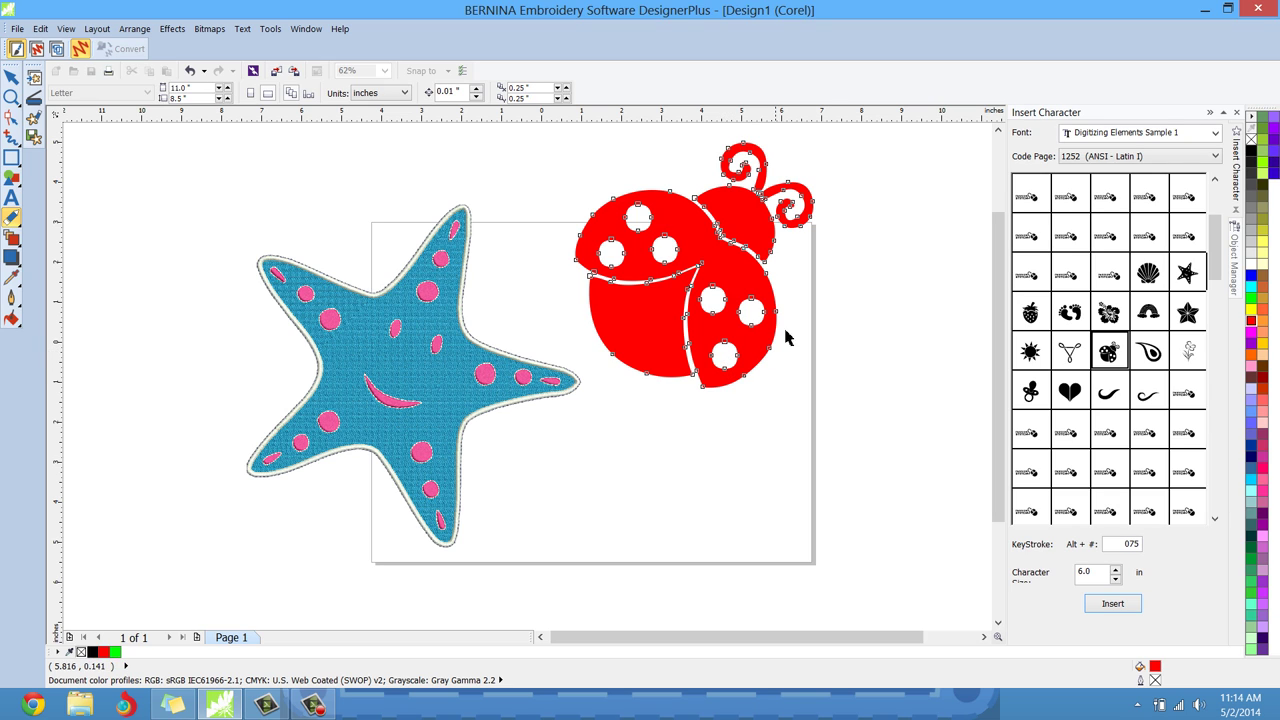
# Delete the ladybug artwork from the canvas
pyautogui.click(11, 78)
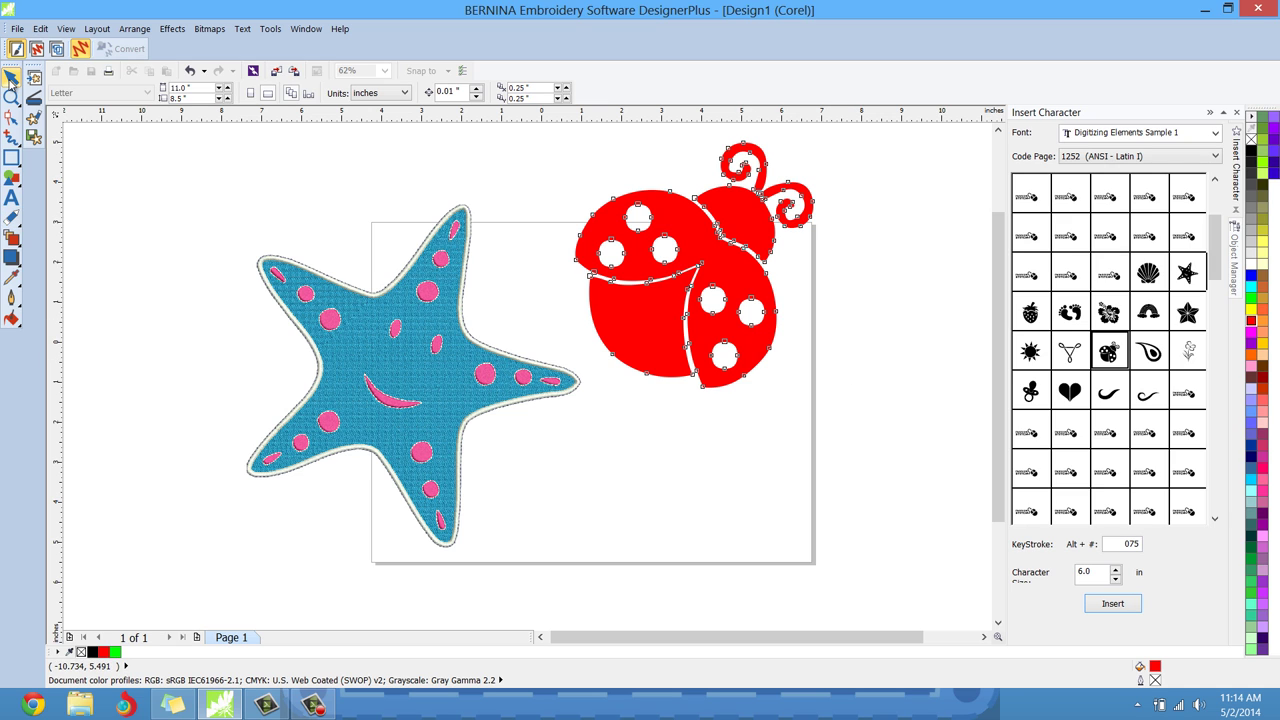
pyautogui.press('x')
pyautogui.scroll(-2, 851, 489)
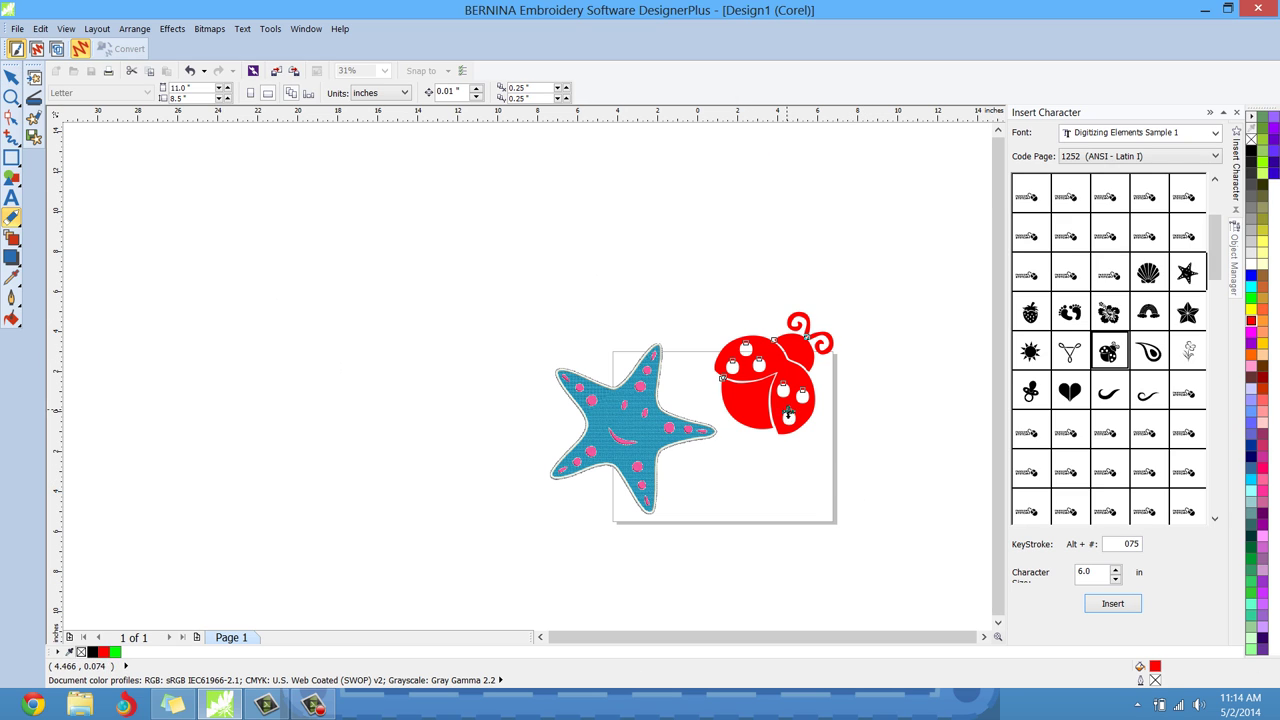
pyautogui.press('Delete')
pyautogui.press('space')
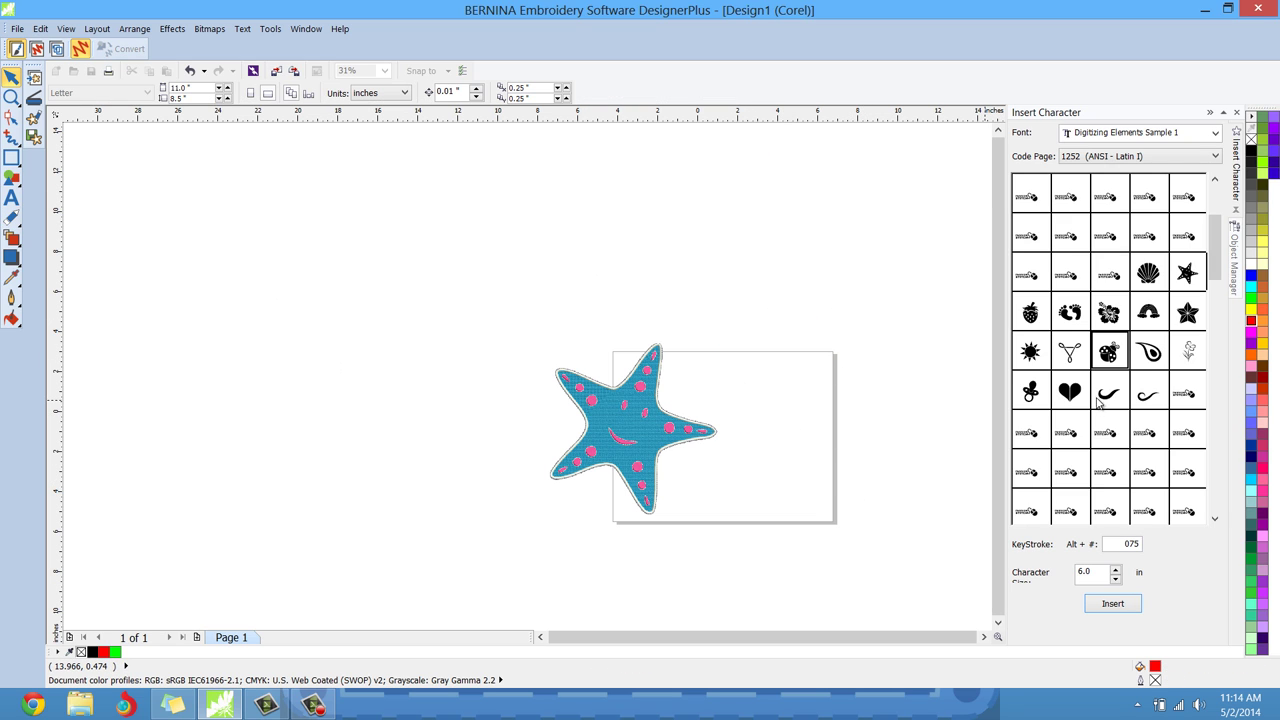
# Insert the rainbow character at 6.0 inches and place it above and left of the starfish, enlarged to about 11.05 inches wide
pyautogui.click(1153, 315)
pyautogui.click(1120, 604)
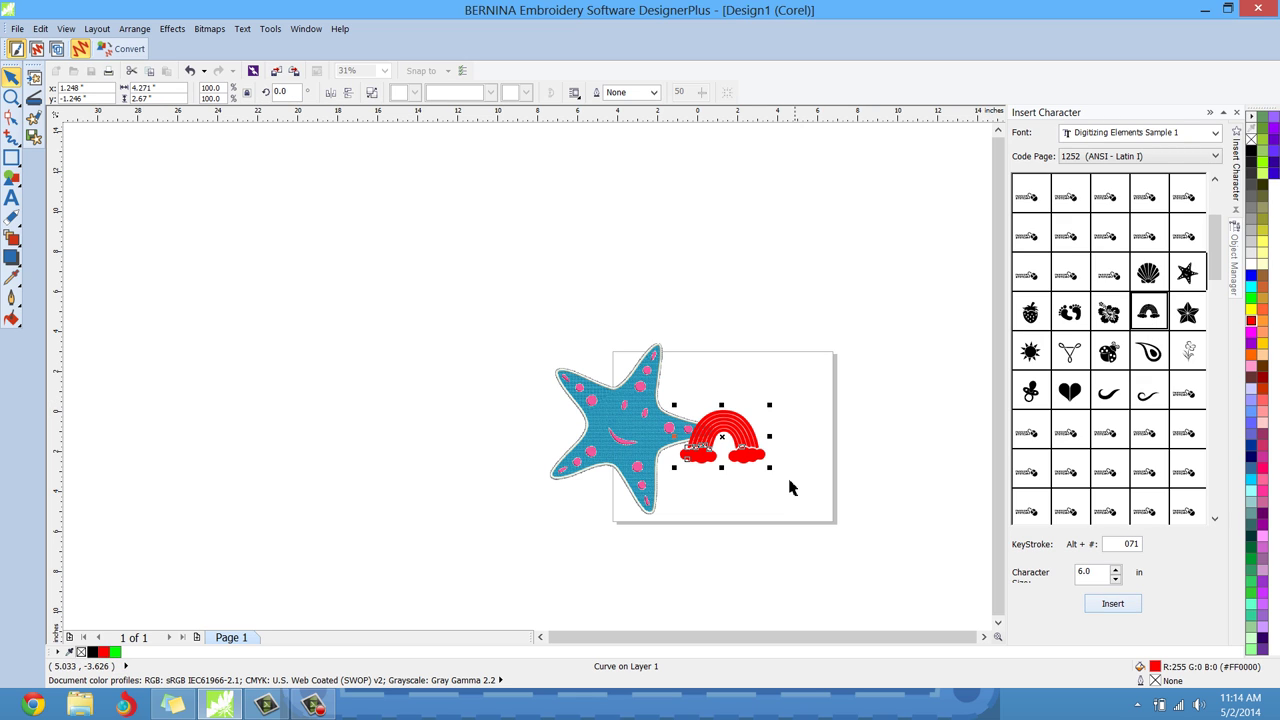
pyautogui.moveTo(769, 467); pyautogui.dragTo(908, 603)
pyautogui.moveTo(760, 440); pyautogui.dragTo(466, 286)
pyautogui.scroll(5, 440, 265)
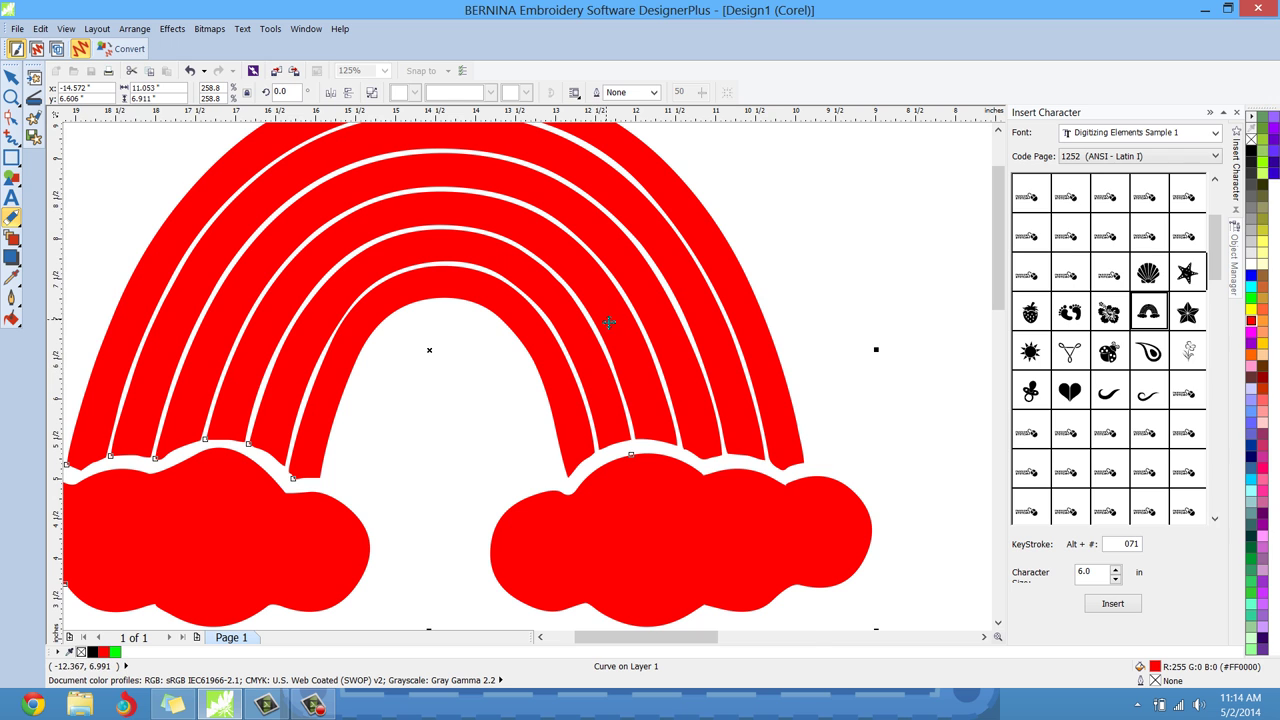
pyautogui.scroll(-2, 608, 322)
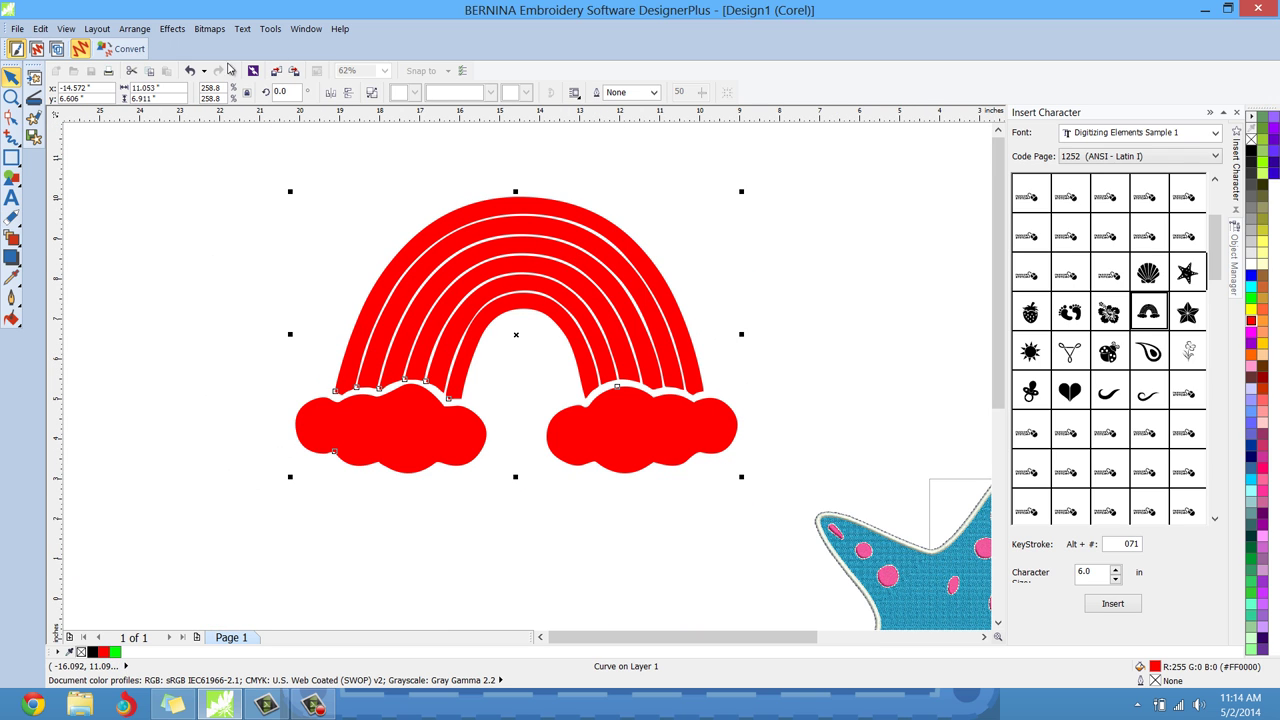
# Convert the rainbow artwork to embroidery and select its left cloud
pyautogui.click(126, 50)
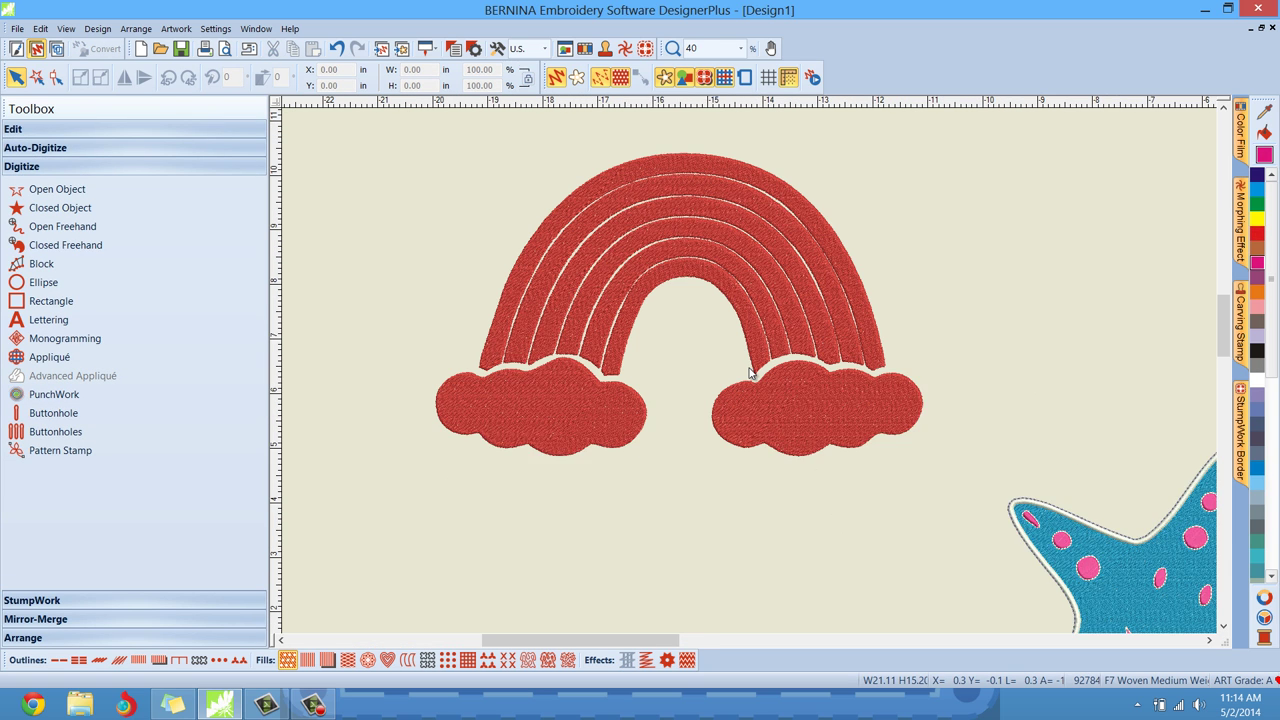
pyautogui.scroll(2, 749, 372)
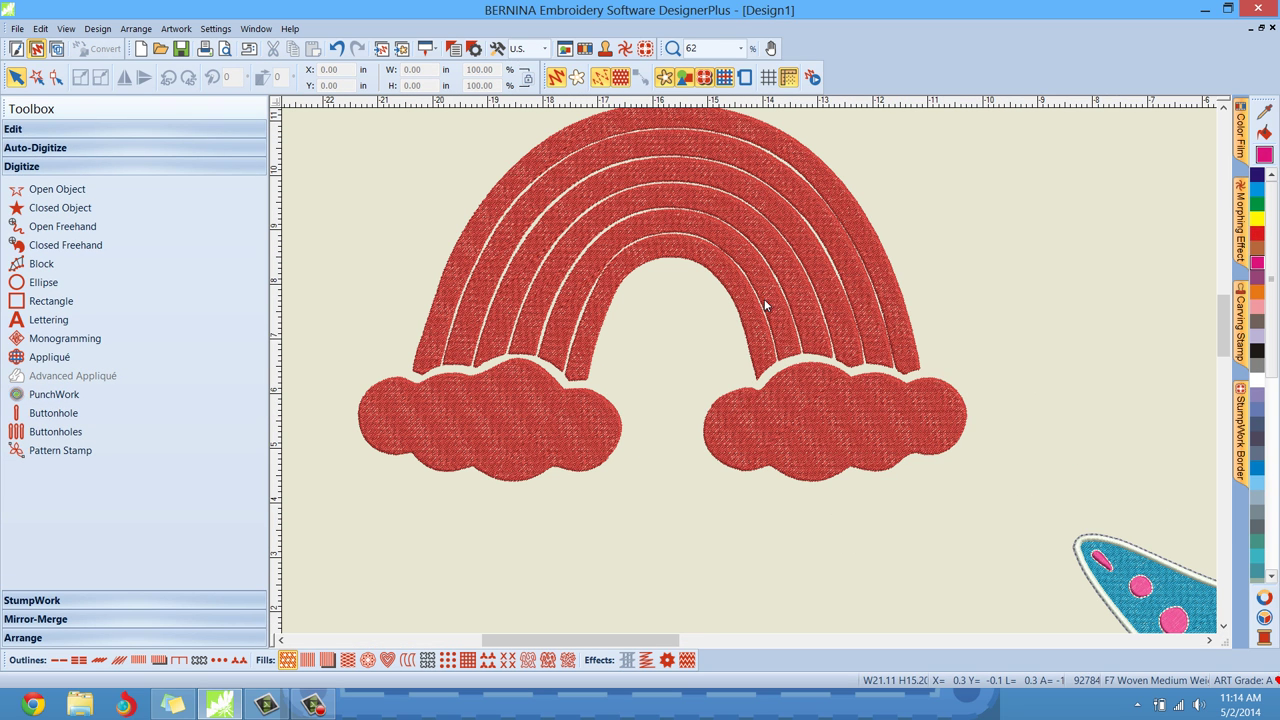
pyautogui.click(1222, 106)
pyautogui.click(492, 478)
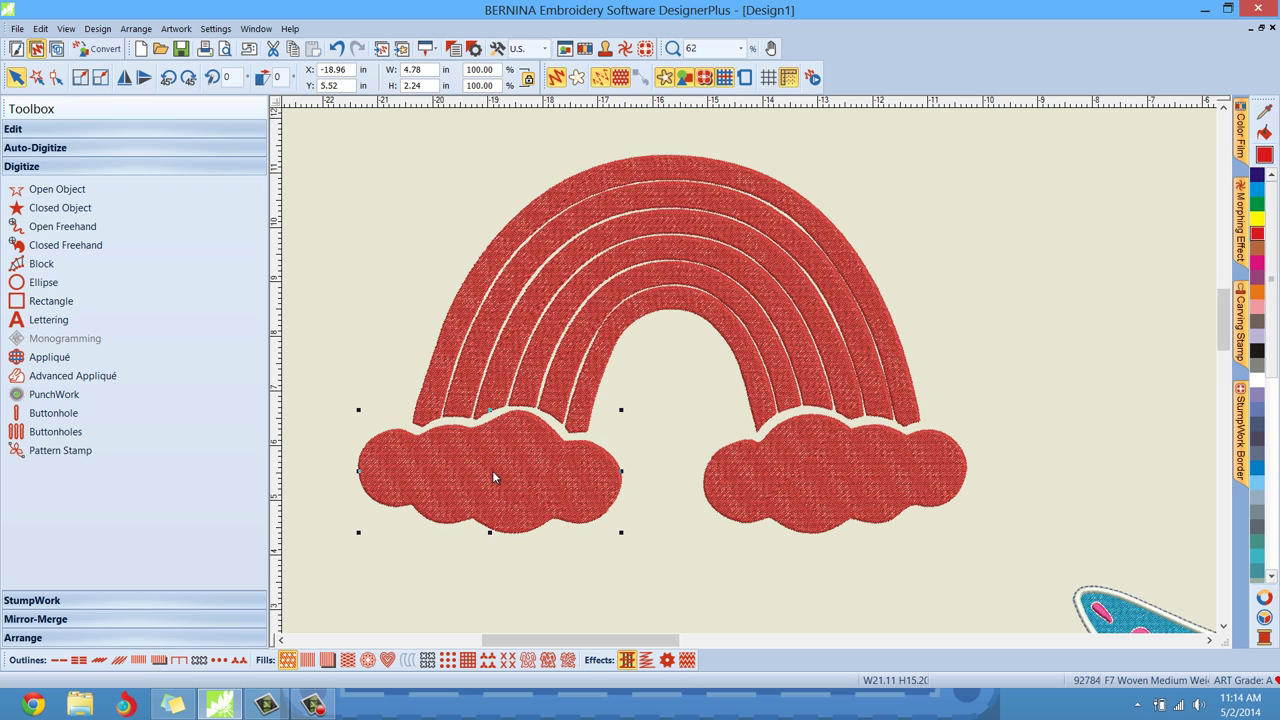
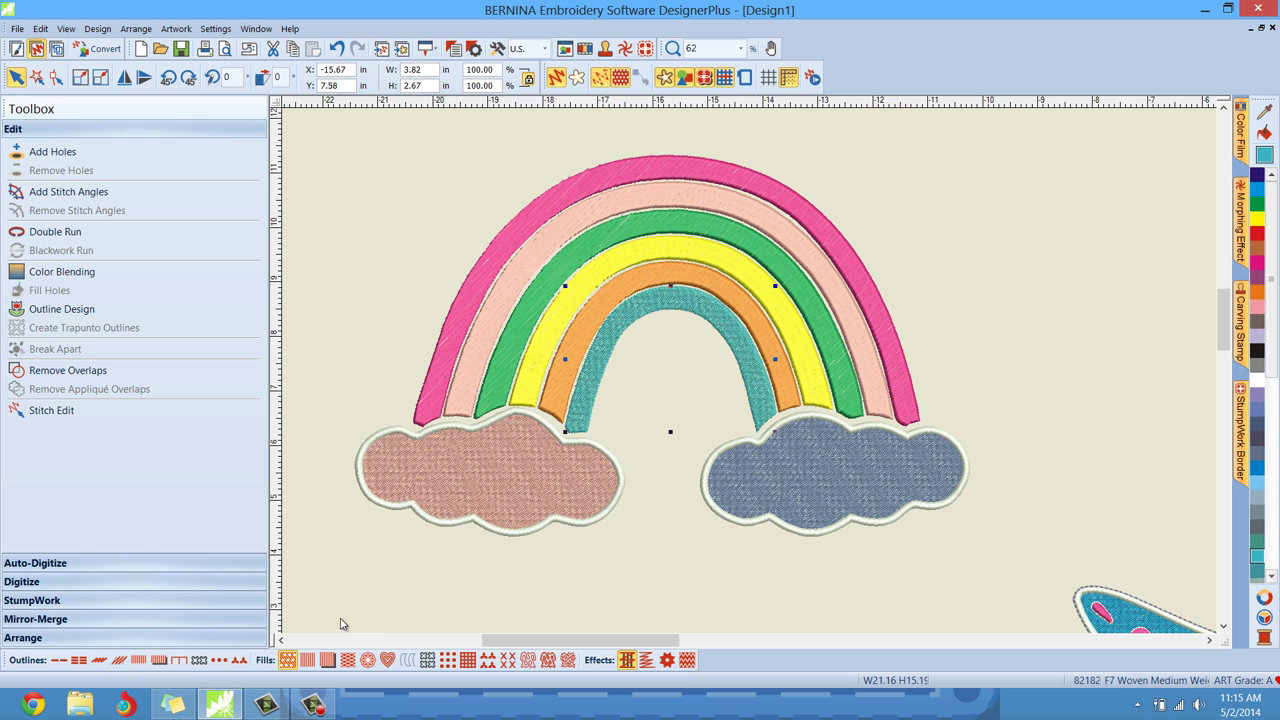
# Change the innermost turquoise rainbow arc to a satin fill
pyautogui.click(307, 660)
pyautogui.click(382, 311)
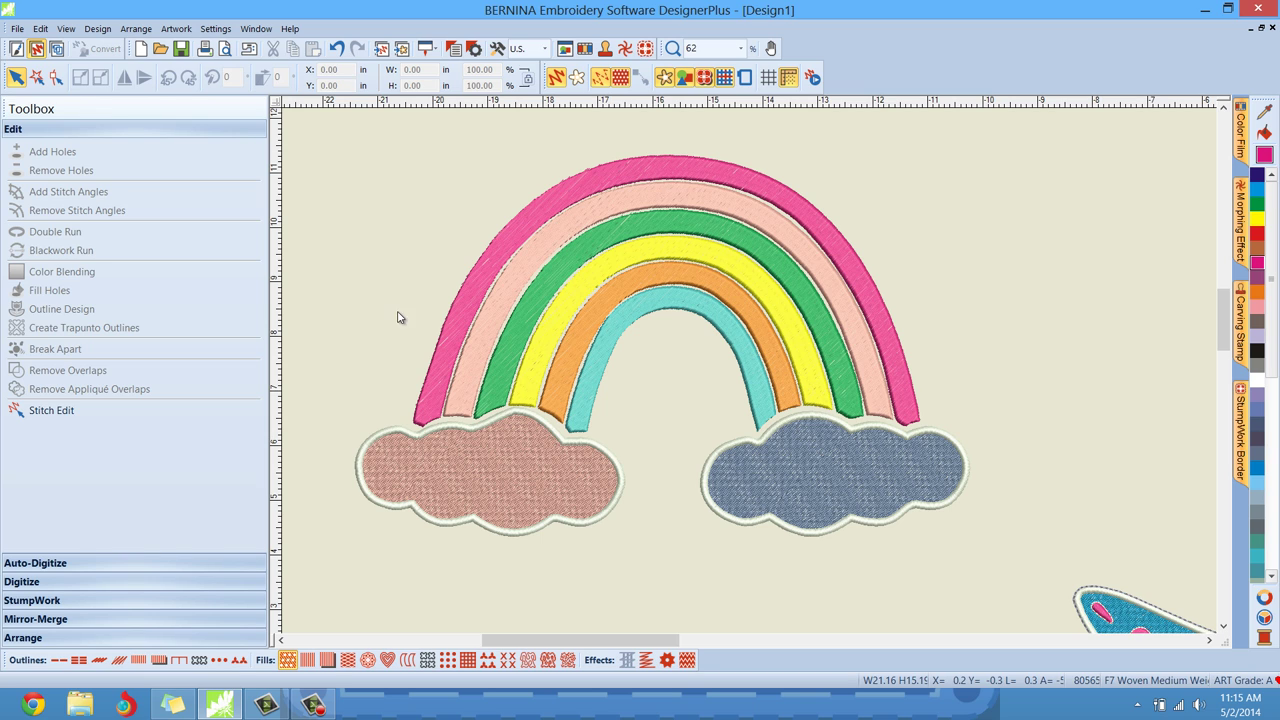
# Add five stitch angle lines across the outermost pink arc, spaced from its left end over the crown to its right end
pyautogui.click(444, 348)
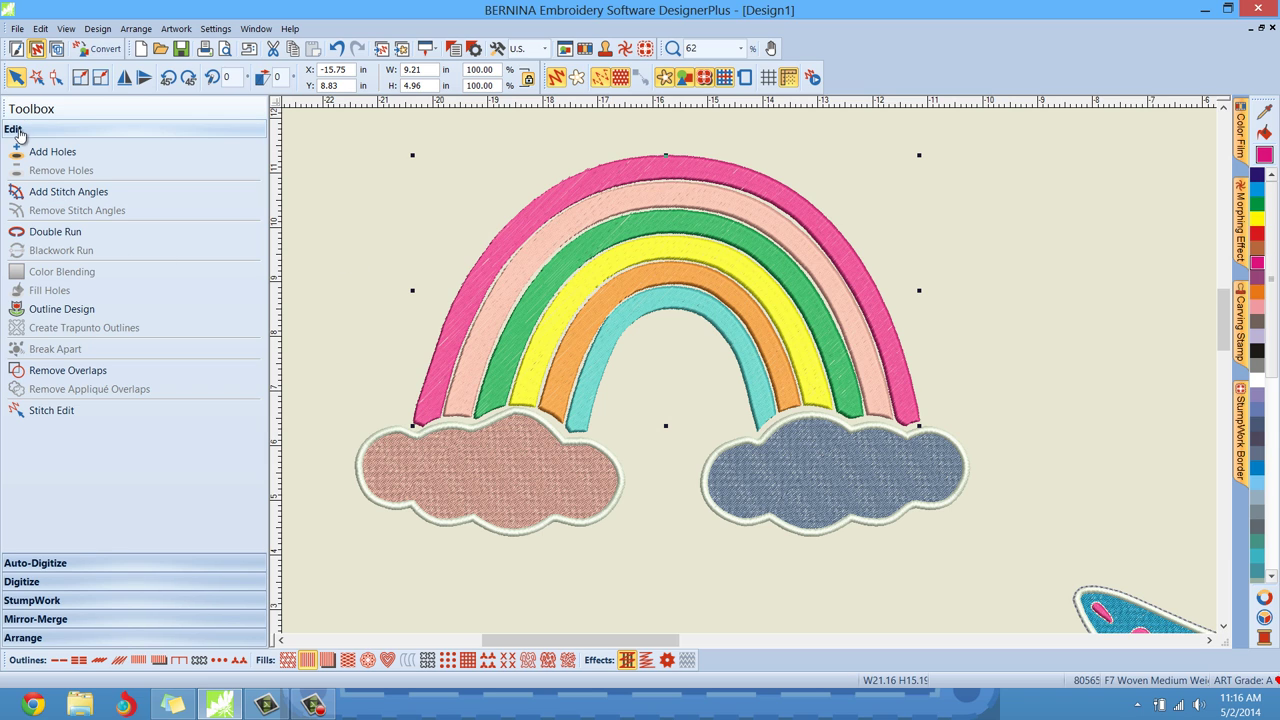
pyautogui.click(46, 191)
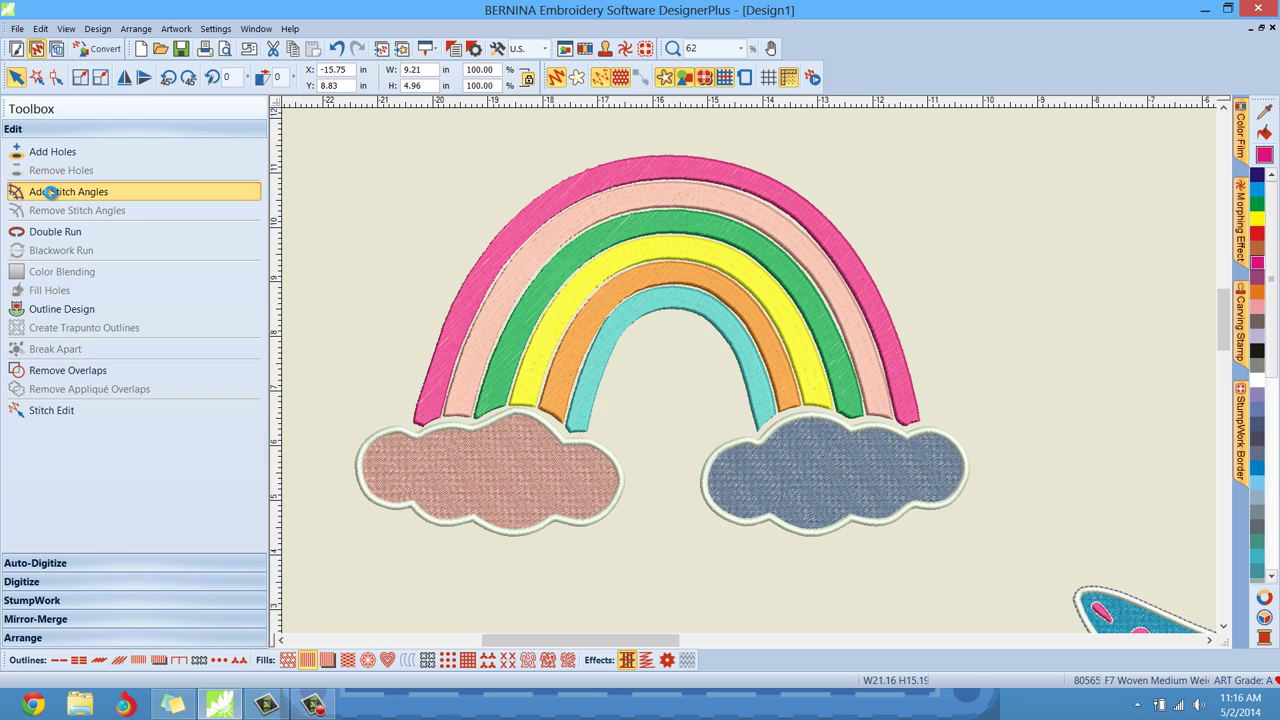
pyautogui.click(406, 403)
pyautogui.click(453, 405)
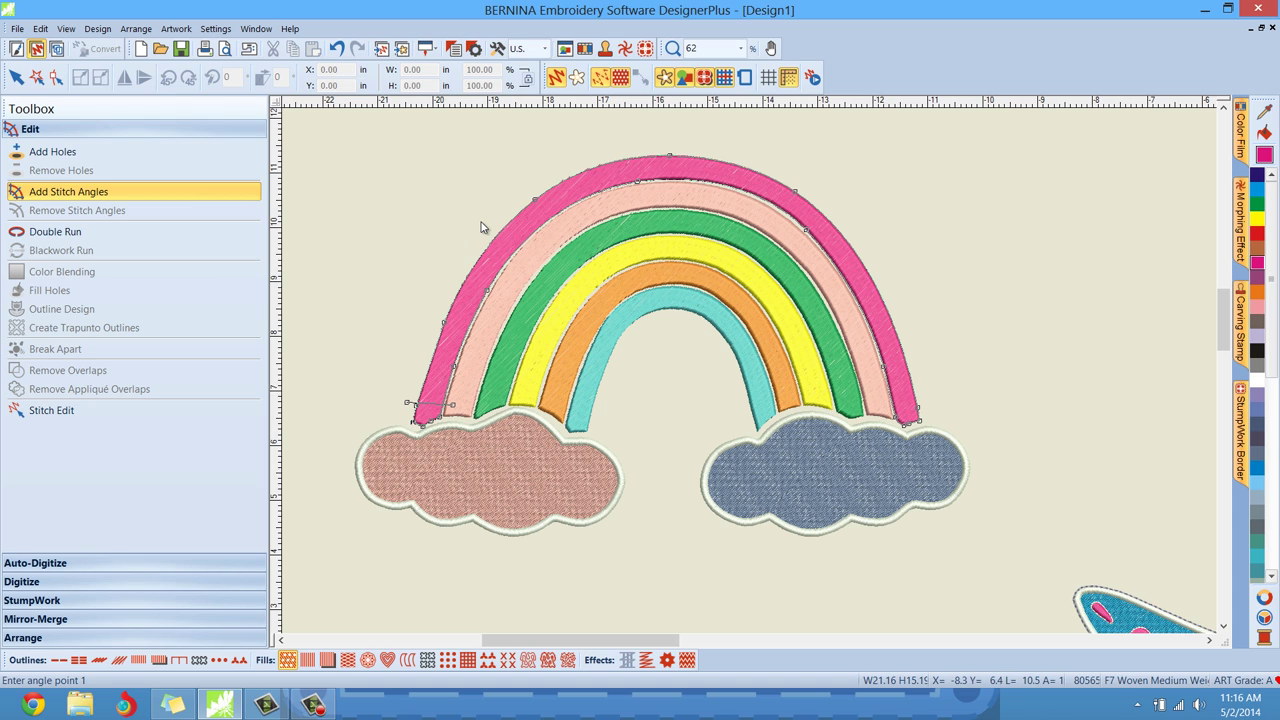
pyautogui.click(488, 231)
pyautogui.click(515, 263)
pyautogui.click(648, 145)
pyautogui.click(649, 189)
pyautogui.click(810, 246)
pyautogui.click(849, 231)
pyautogui.click(874, 365)
pyautogui.click(916, 364)
pyautogui.press('Return')
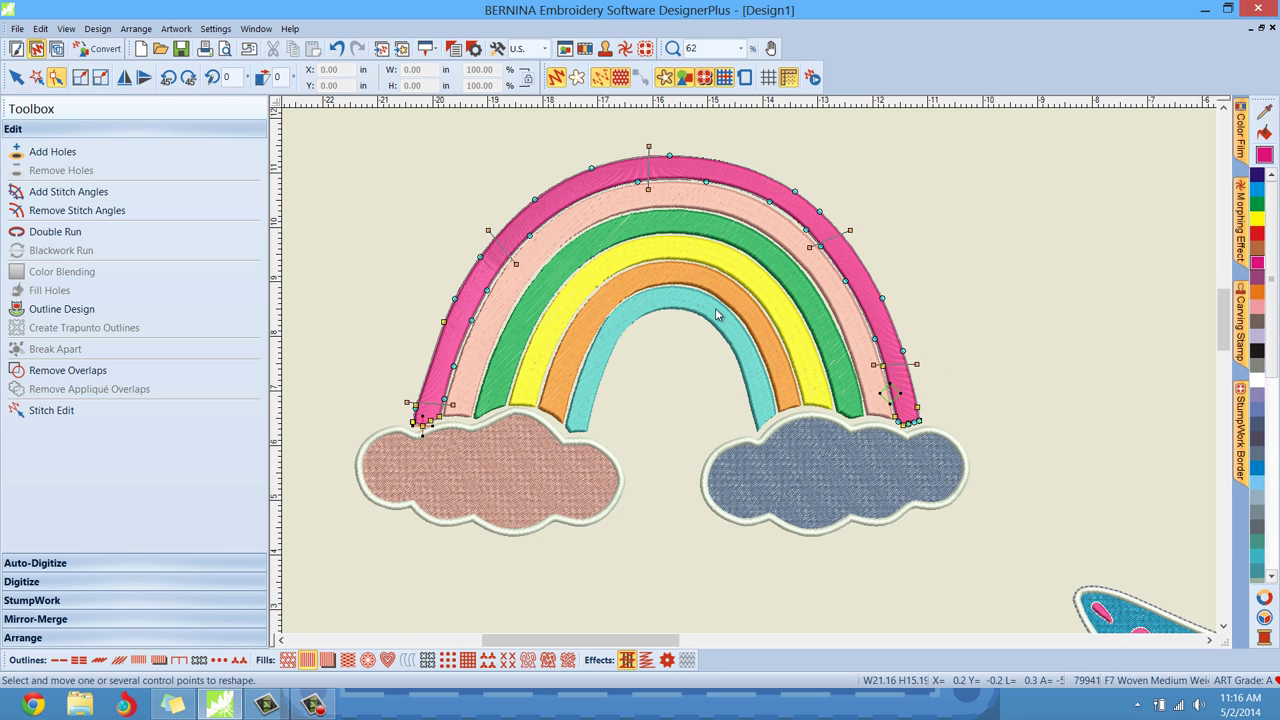
pyautogui.click(16, 77)
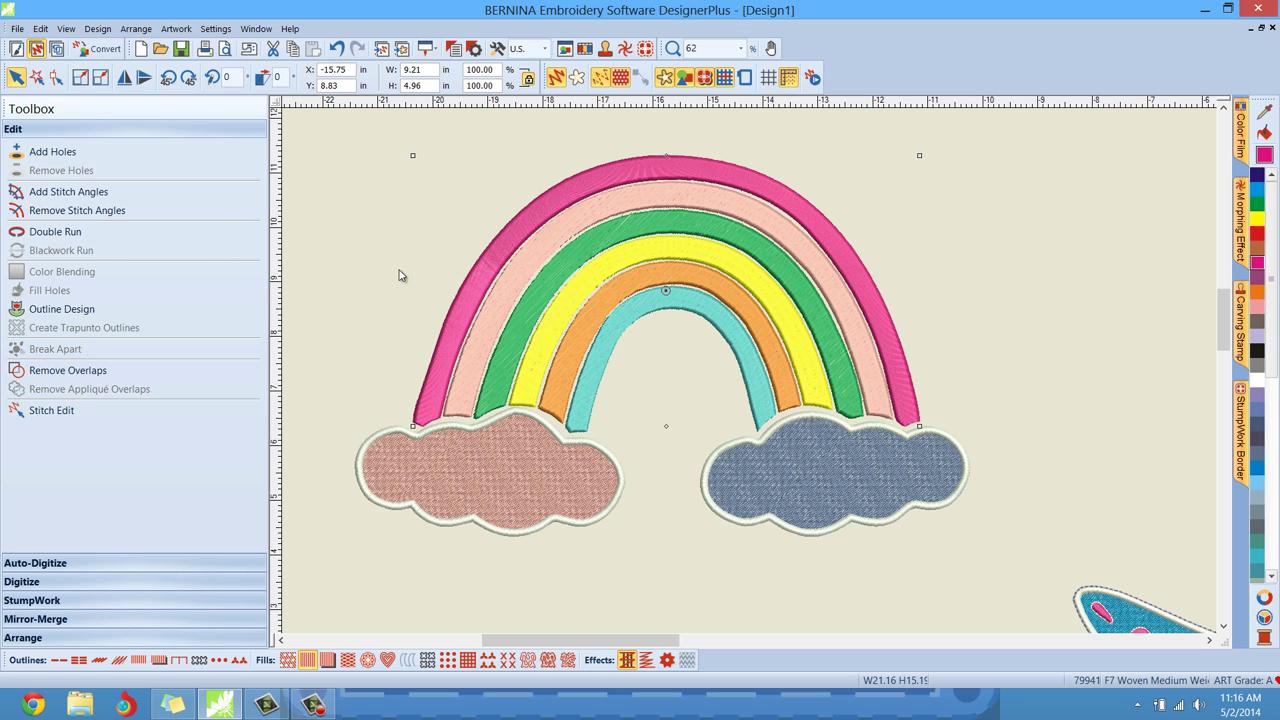
# Outline the outermost pink arc with one triple-stitch outline in color 15 BERNINA at 0.00 inch offset, excluding holes
pyautogui.click(92, 312)
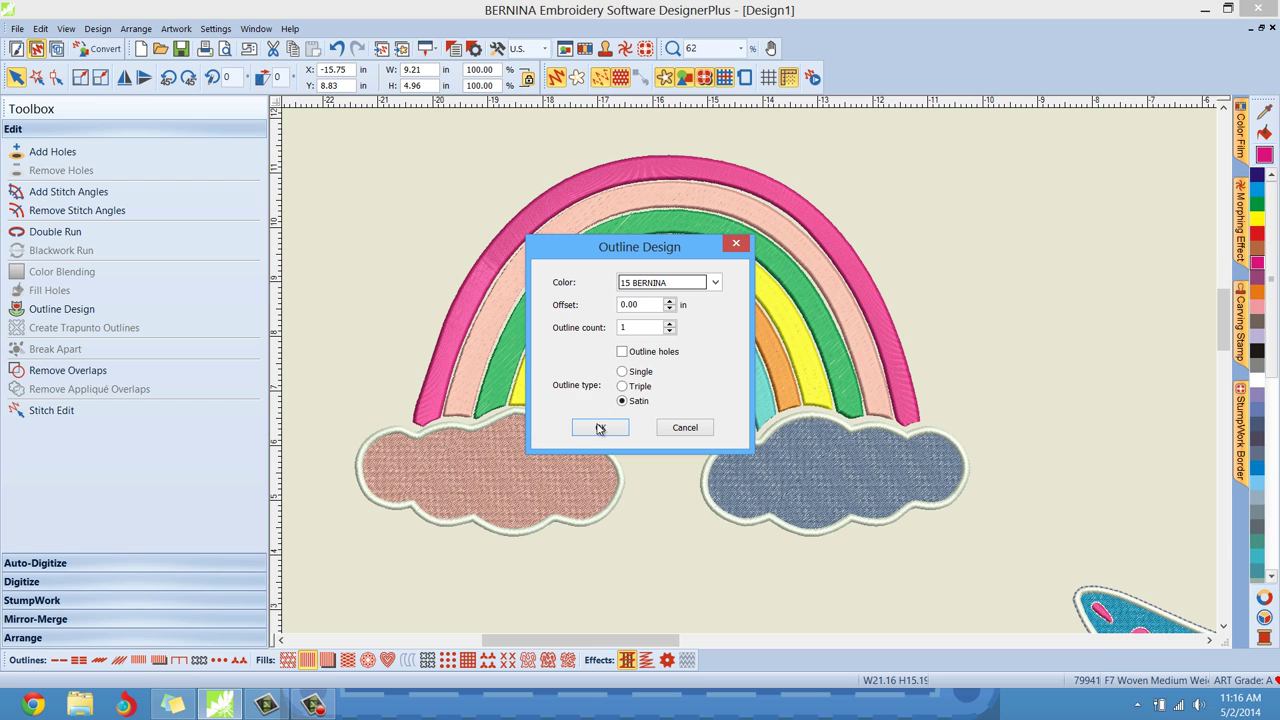
pyautogui.click(637, 387)
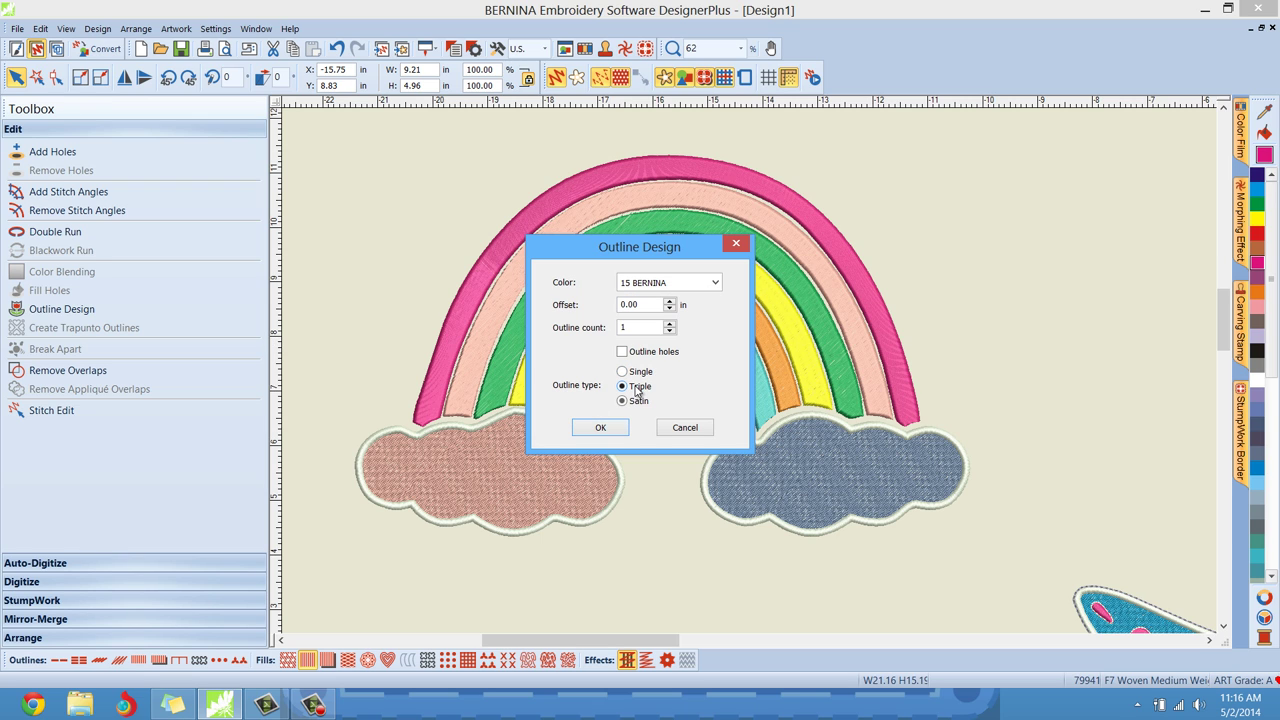
pyautogui.click(601, 427)
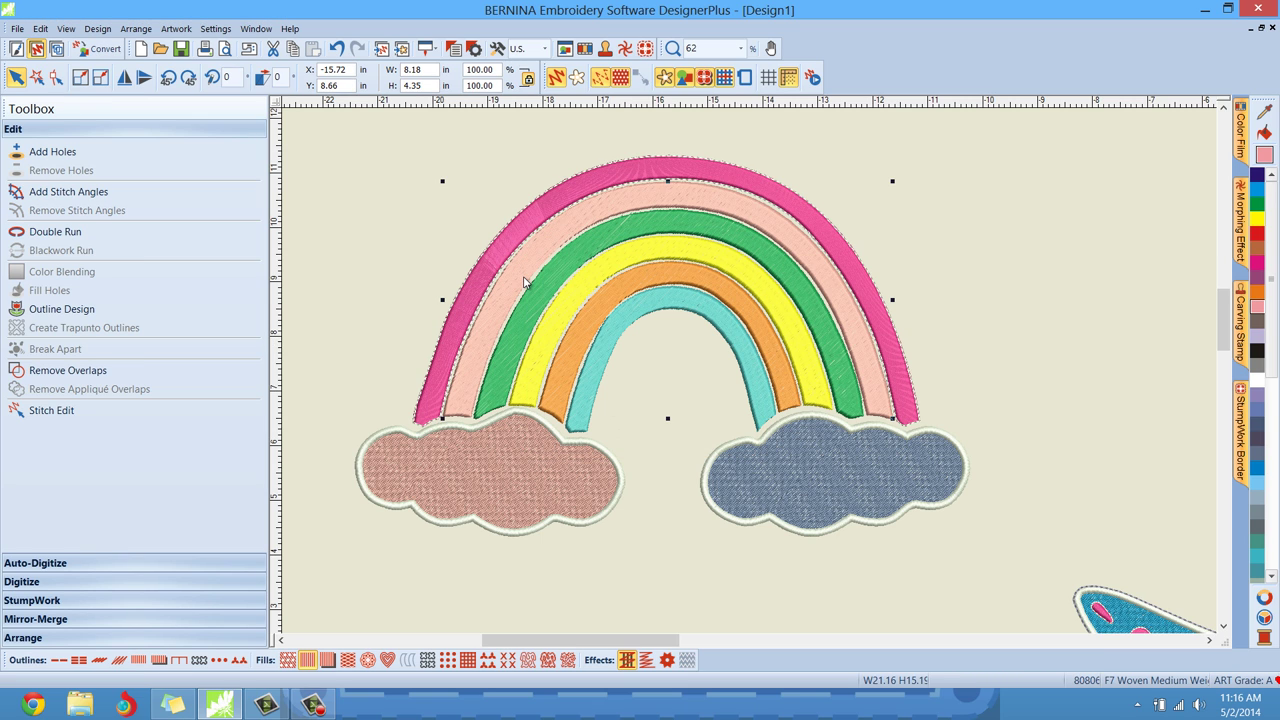
# Outline the light pink, green and yellow arcs with one triple-stitch outline each in color 15 BERNINA at 0.00 inch offset
pyautogui.click(45, 311)
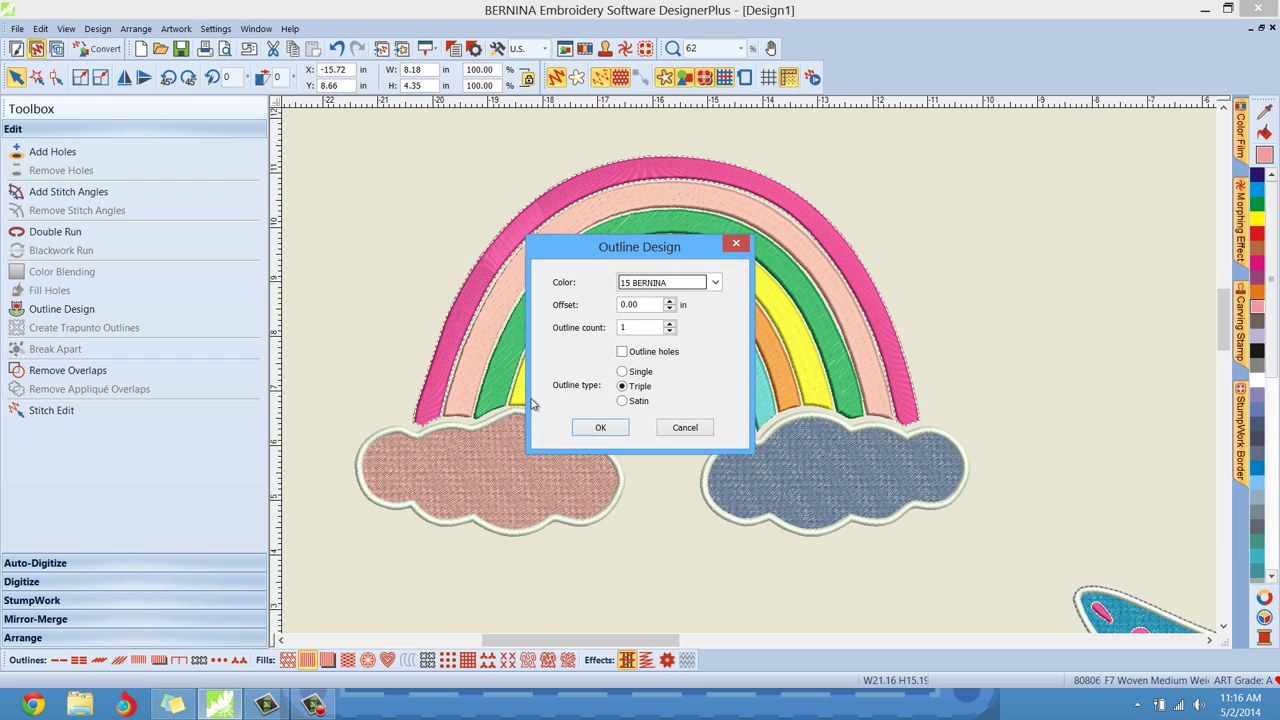
pyautogui.click(612, 427)
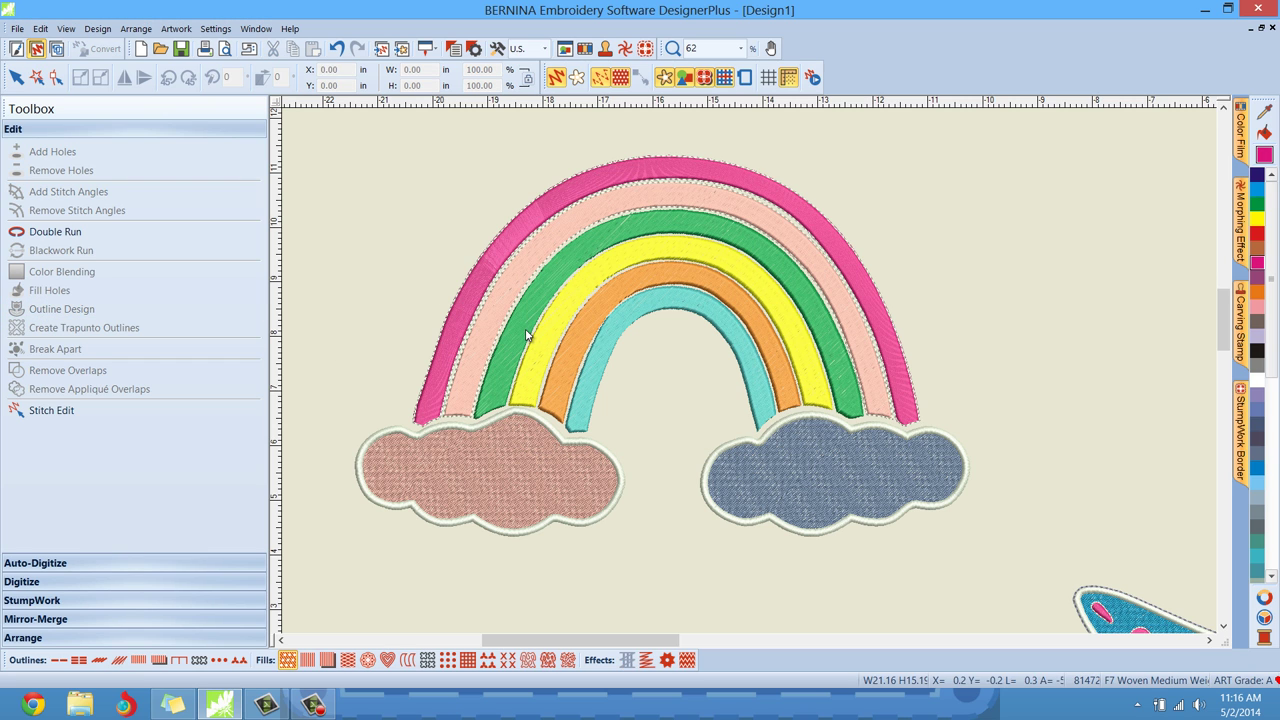
pyautogui.click(60, 309)
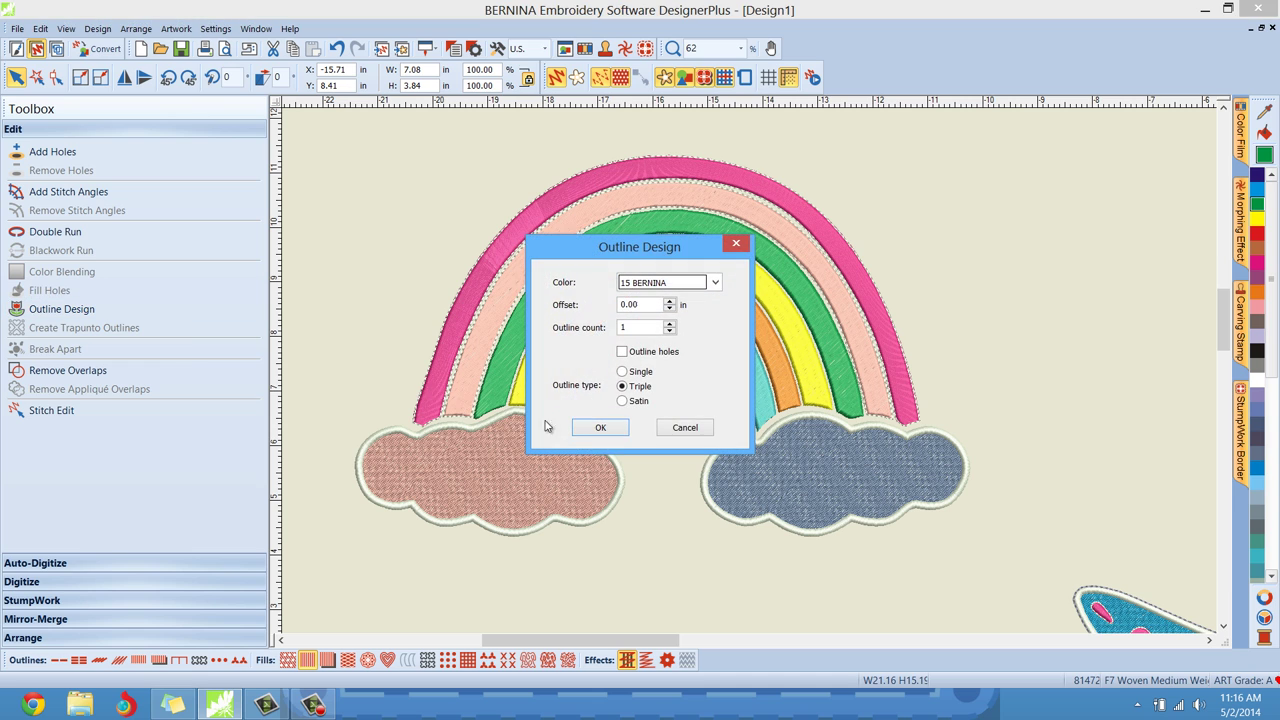
pyautogui.click(612, 427)
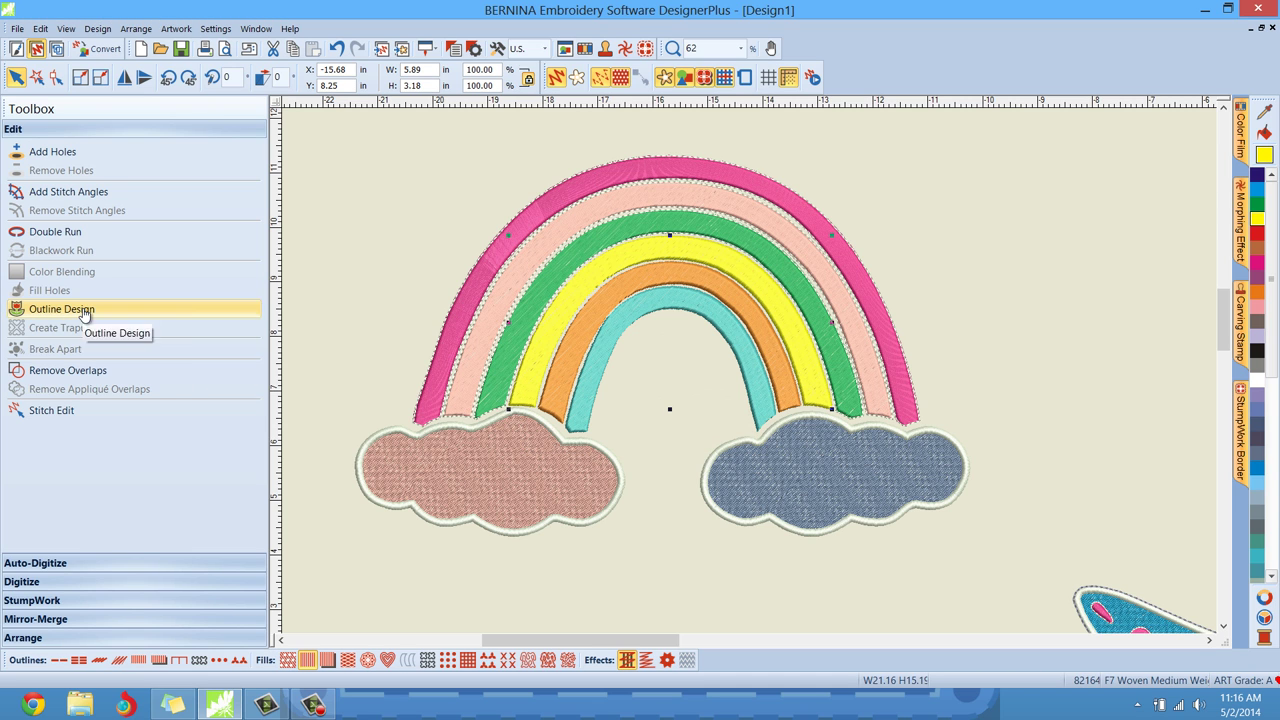
pyautogui.click(72, 310)
pyautogui.click(622, 428)
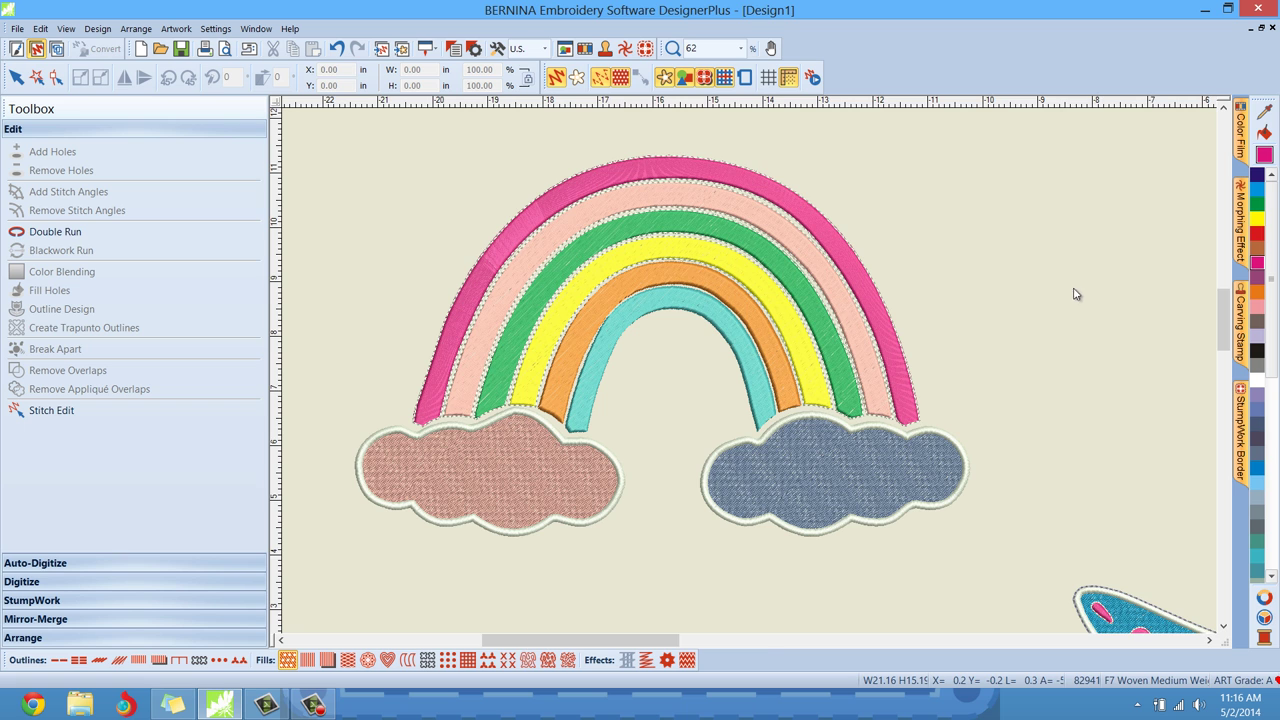
# On the artwork canvas, insert the strawberry character at 6.0 inches and place it above the starfish, enlarged to about 8.14 by 10.66 inches
pyautogui.scroll(-3, 731, 387)
pyautogui.scroll(3, 751, 379)
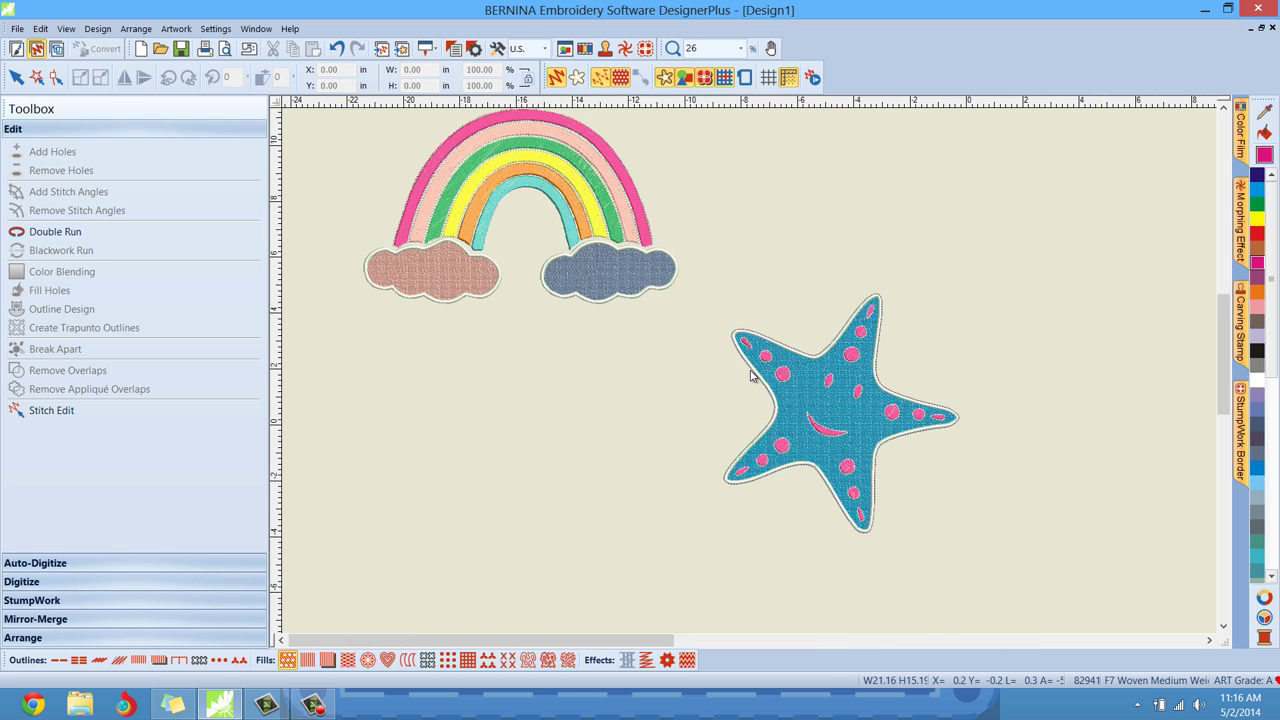
pyautogui.scroll(-1, 751, 376)
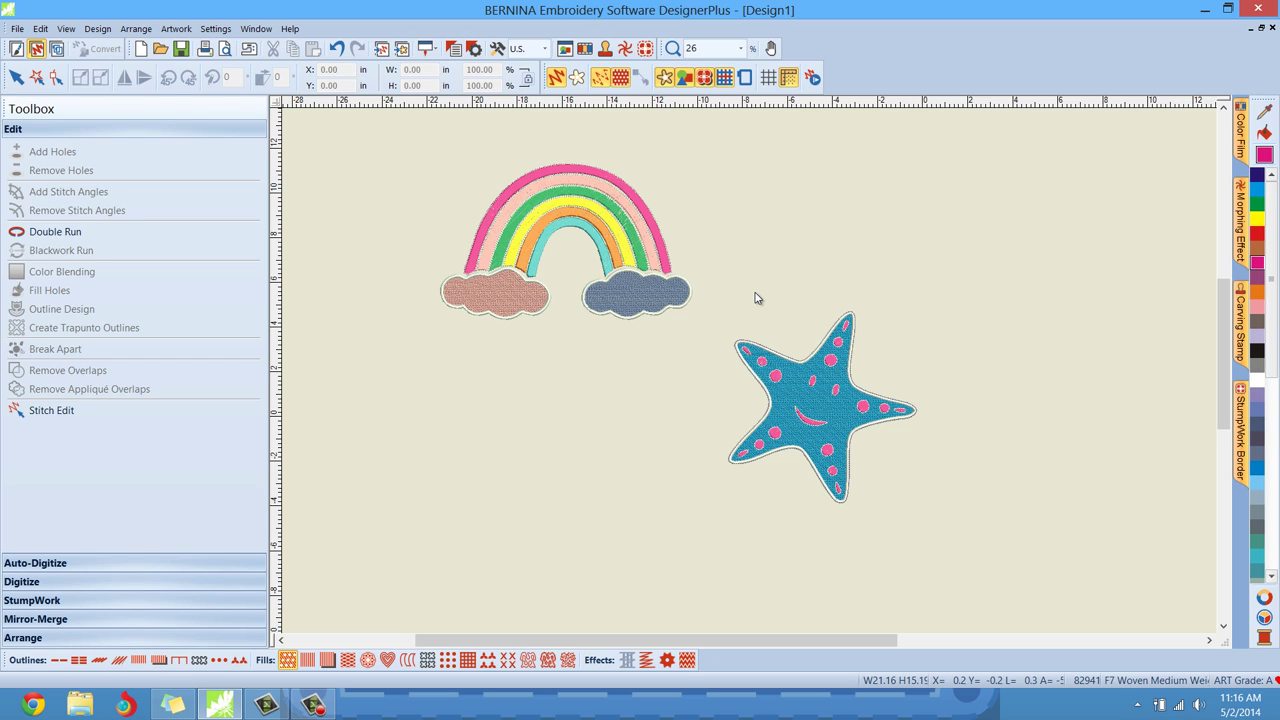
pyautogui.click(16, 48)
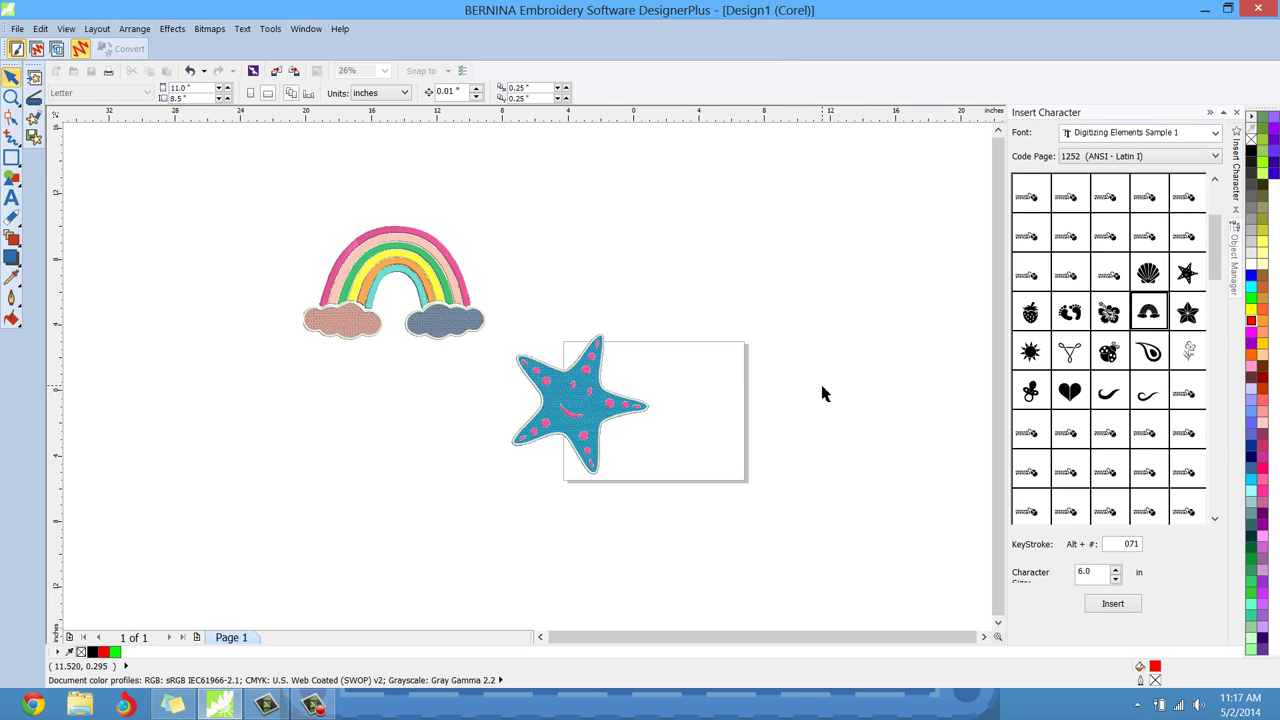
pyautogui.click(1031, 316)
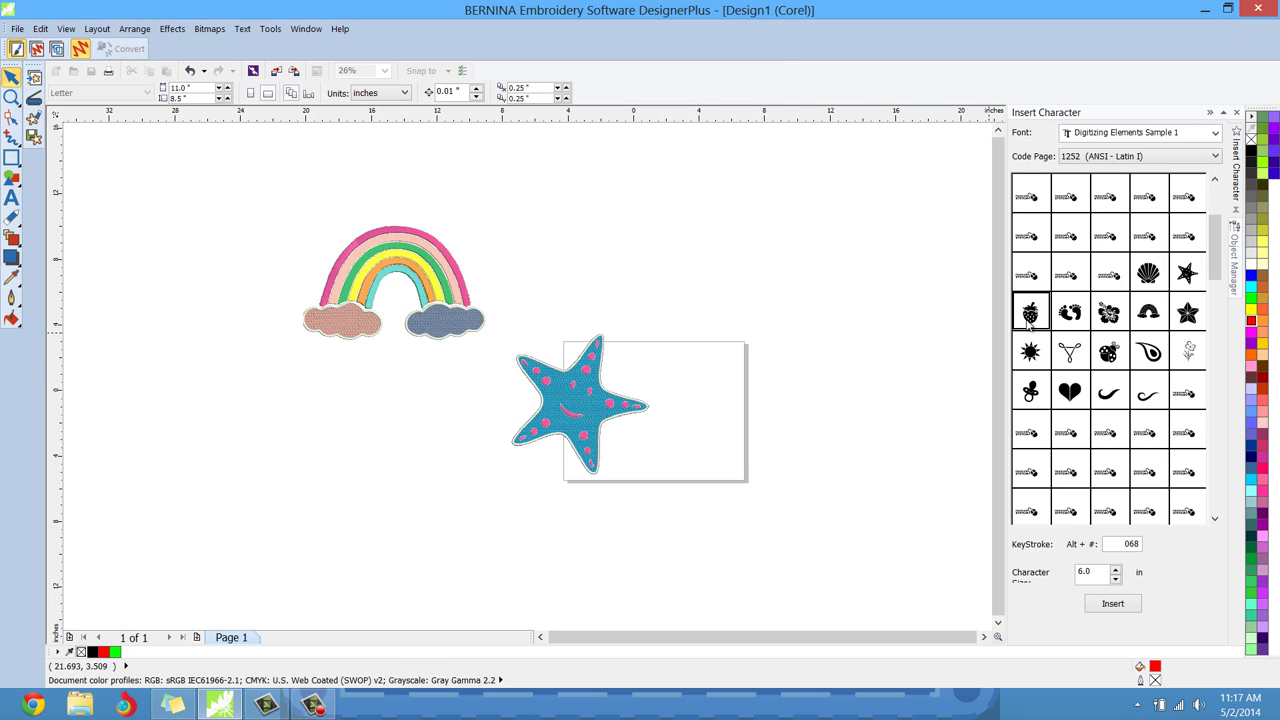
pyautogui.click(1120, 606)
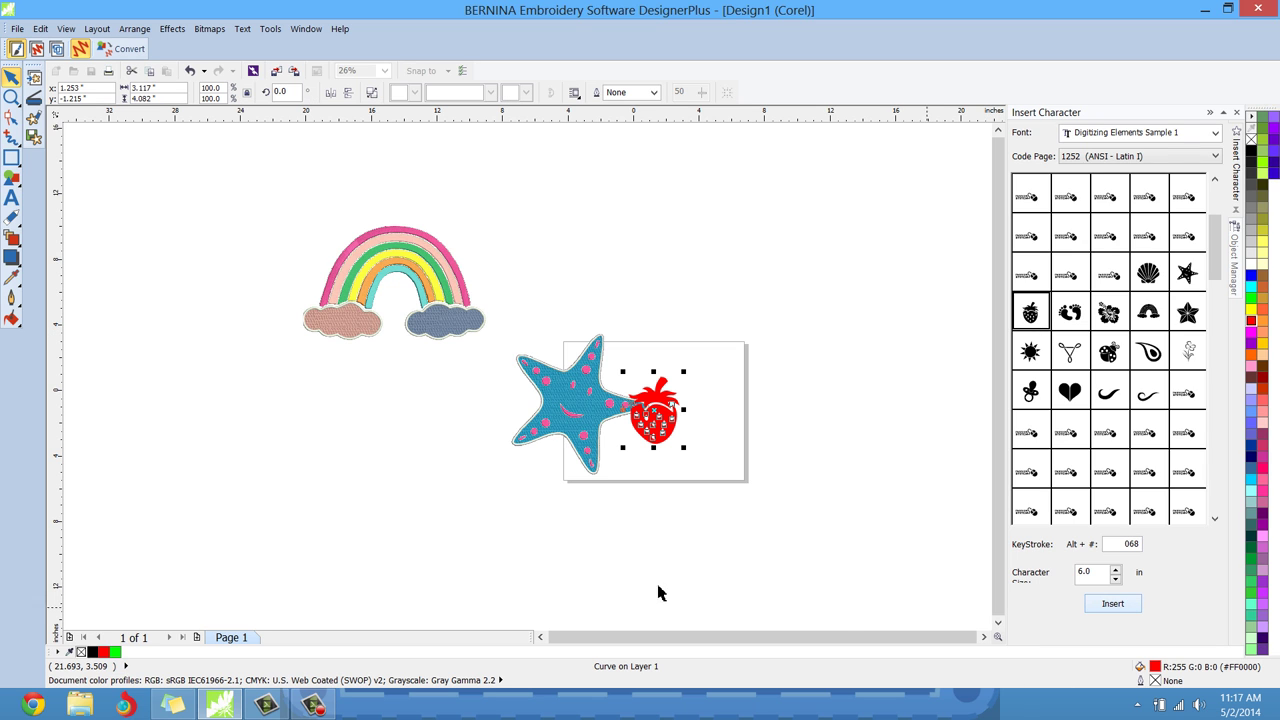
pyautogui.moveTo(683, 449); pyautogui.dragTo(791, 557)
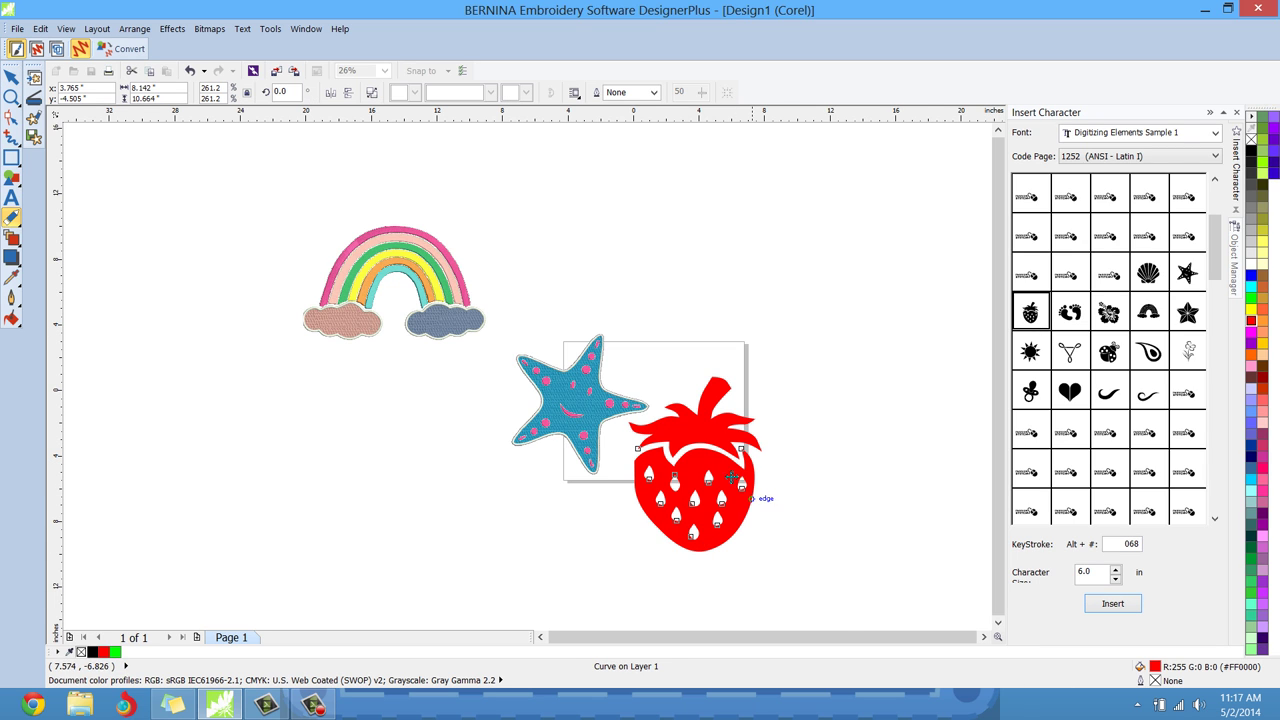
pyautogui.moveTo(716, 438); pyautogui.dragTo(716, 246)
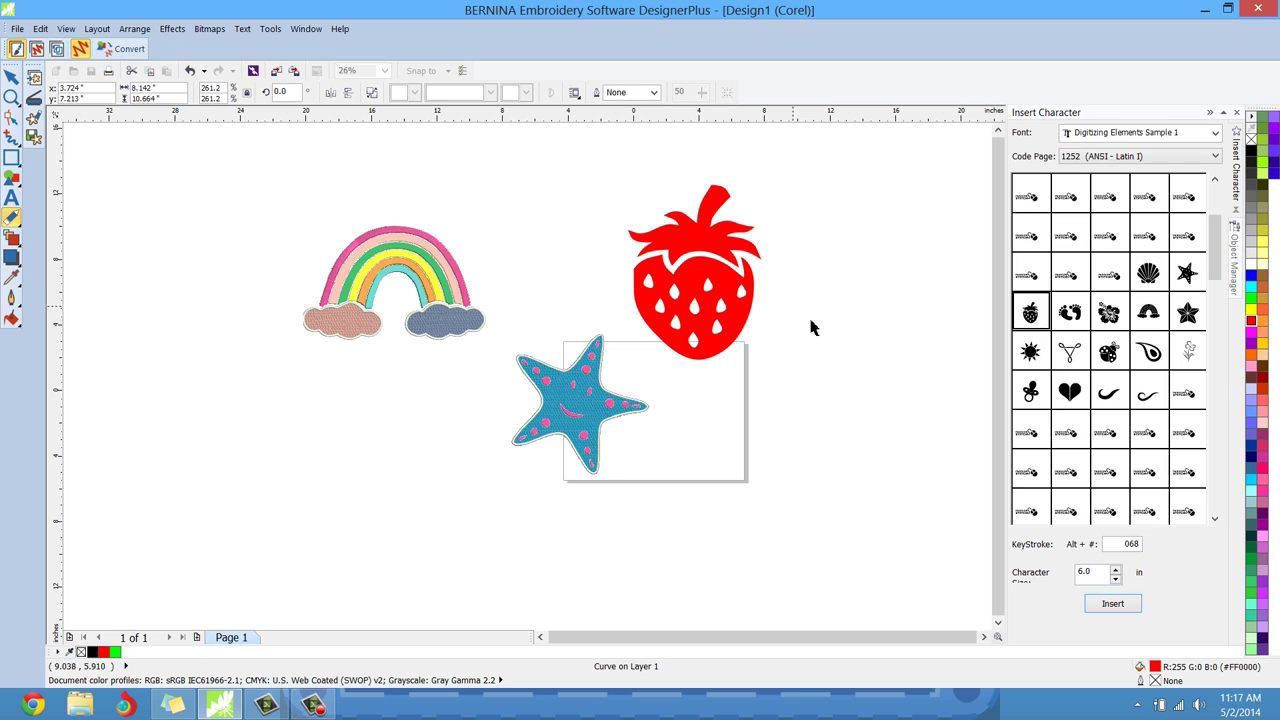
# Convert the strawberry artwork to embroidery and recolor its leafy cap and stem green
pyautogui.click(811, 326)
pyautogui.click(716, 285)
pyautogui.click(126, 49)
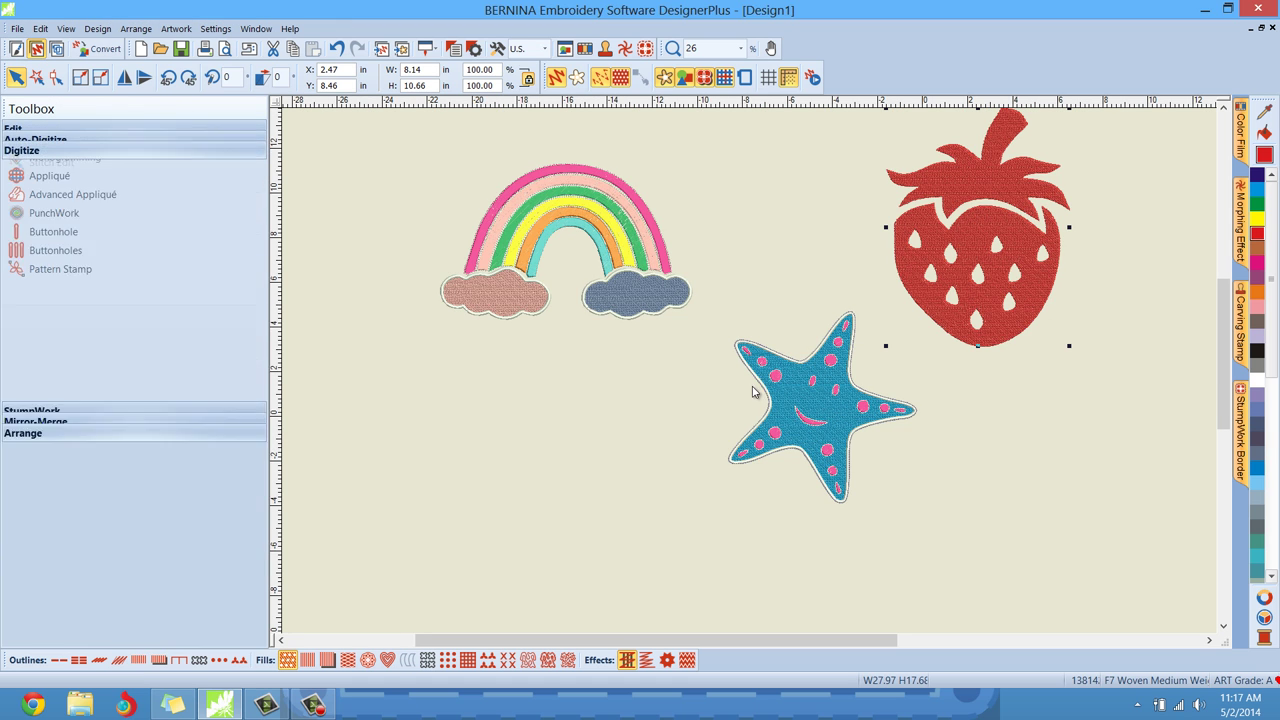
pyautogui.click(1037, 185)
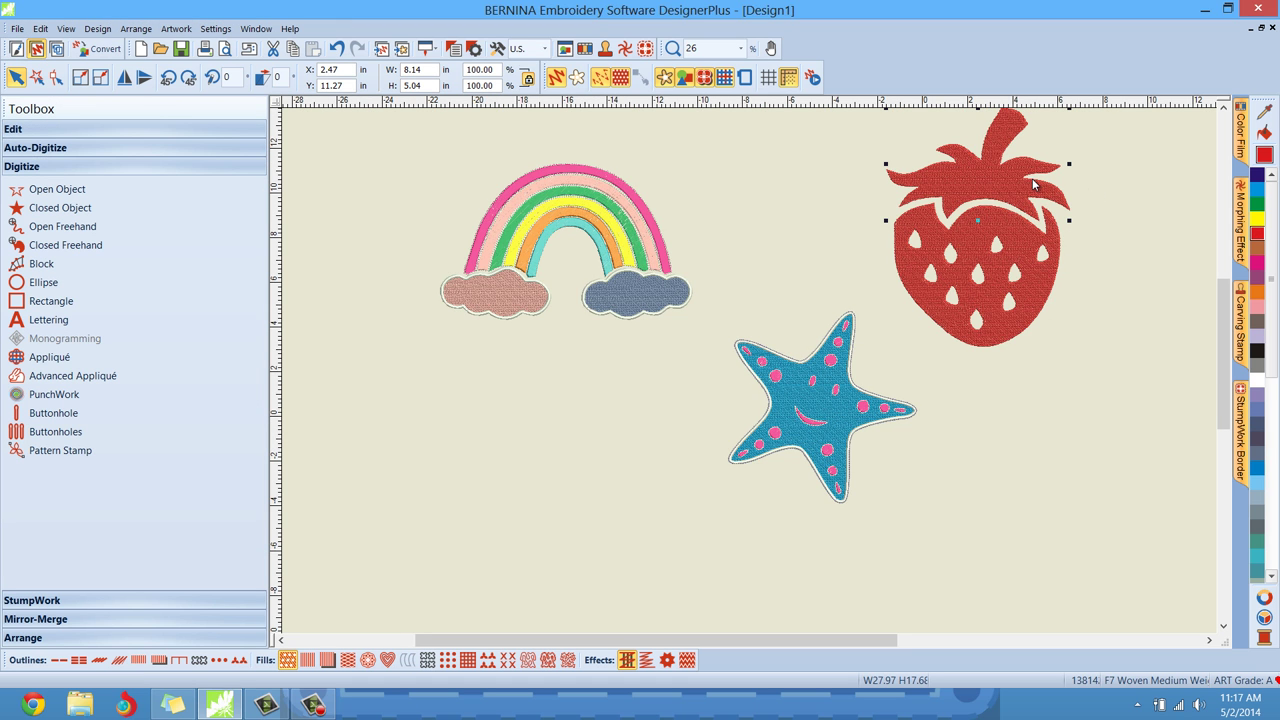
pyautogui.click(1257, 204)
# Fill the seed holes in the red strawberry body using a 0.020 inch underlap for the new objects
pyautogui.click(1017, 235)
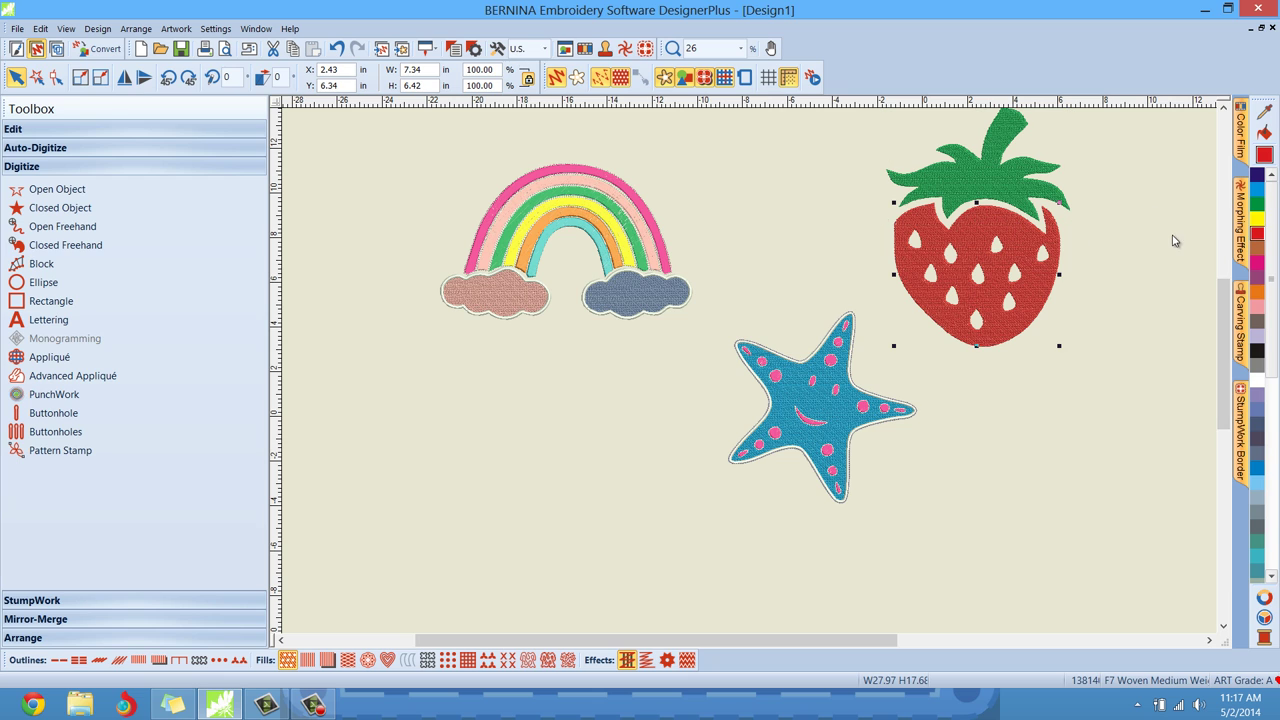
pyautogui.click(92, 130)
pyautogui.click(50, 290)
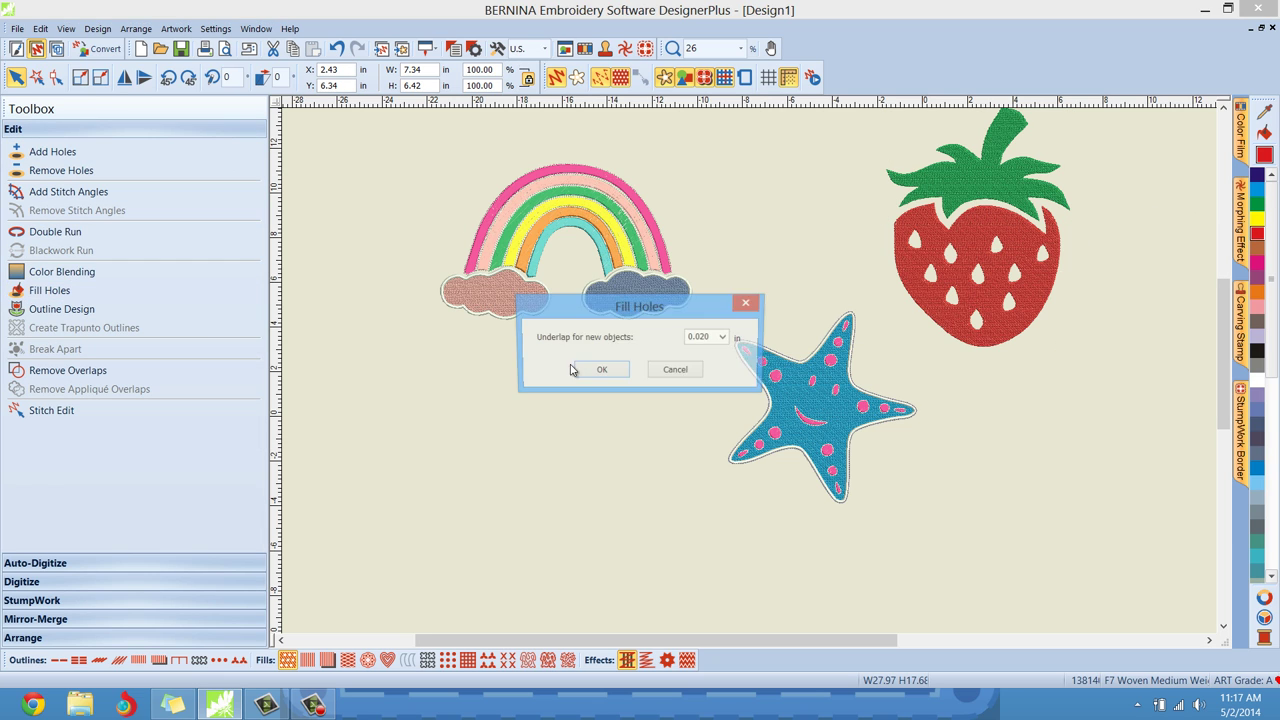
pyautogui.click(600, 375)
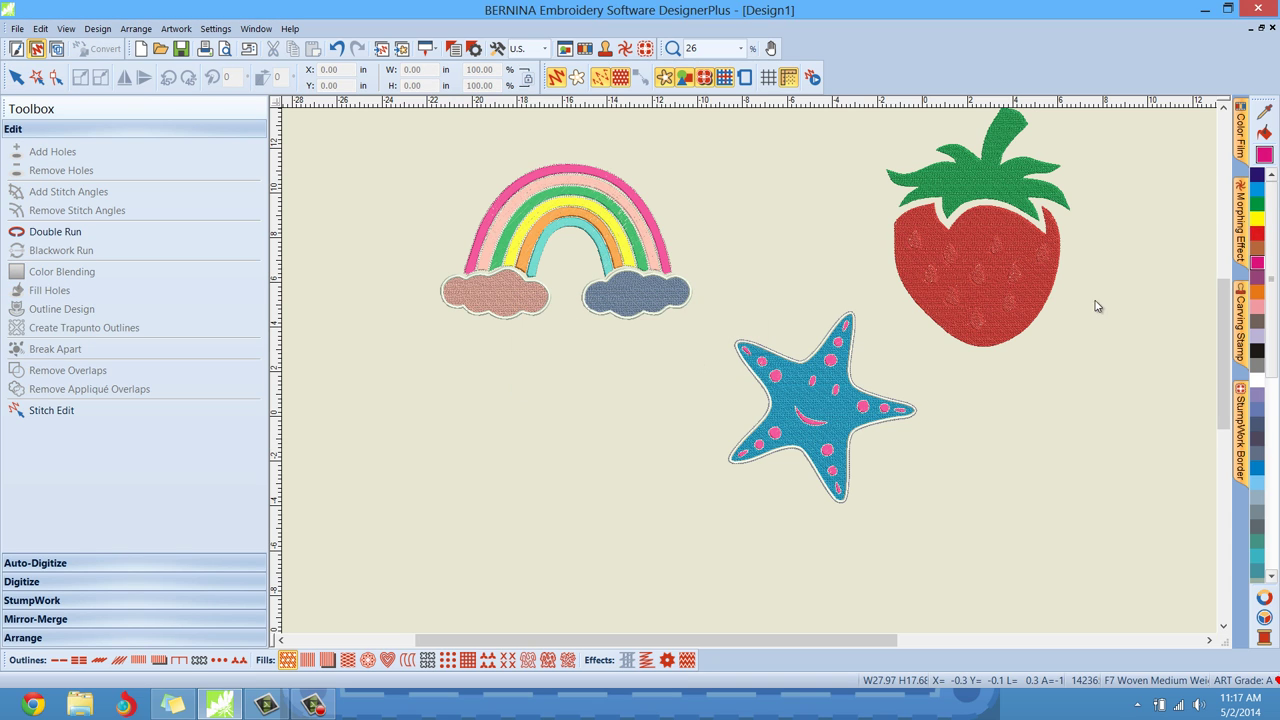
# Recolor all ten filled strawberry seeds black
pyautogui.click(1257, 350)
pyautogui.click(996, 246)
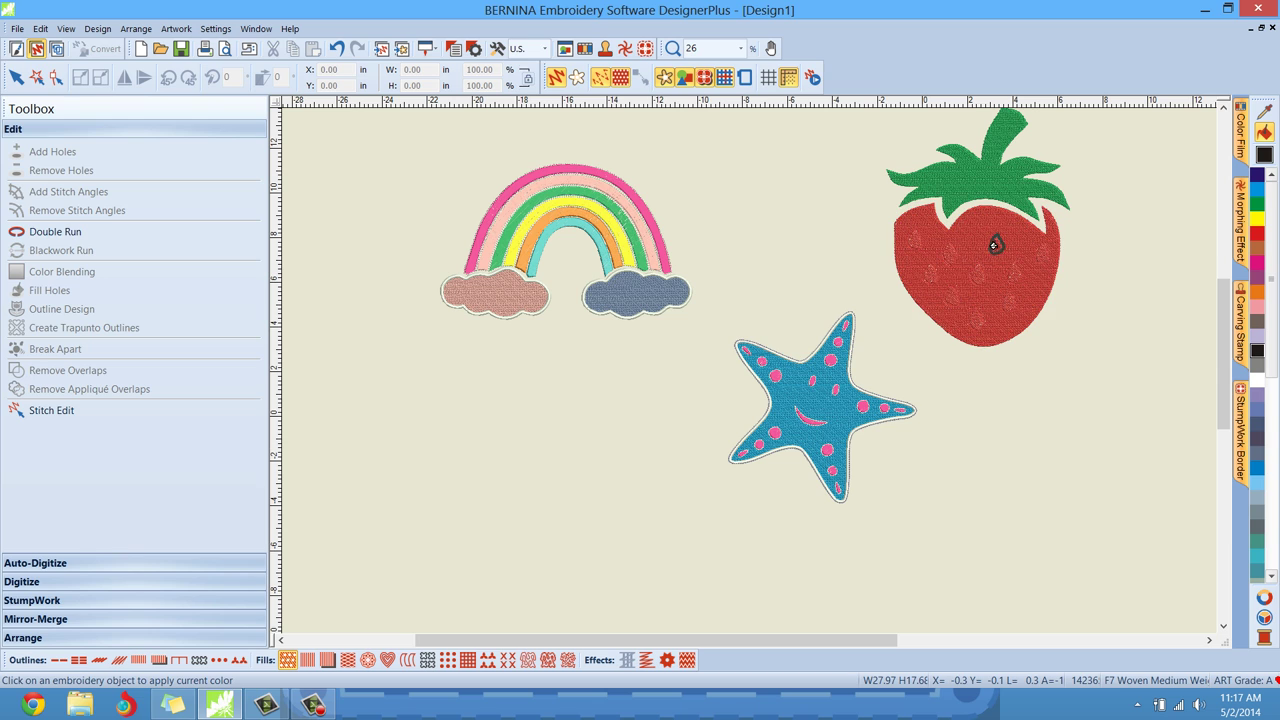
pyautogui.click(1040, 252)
pyautogui.click(1016, 271)
pyautogui.click(1009, 302)
pyautogui.click(978, 275)
pyautogui.click(949, 254)
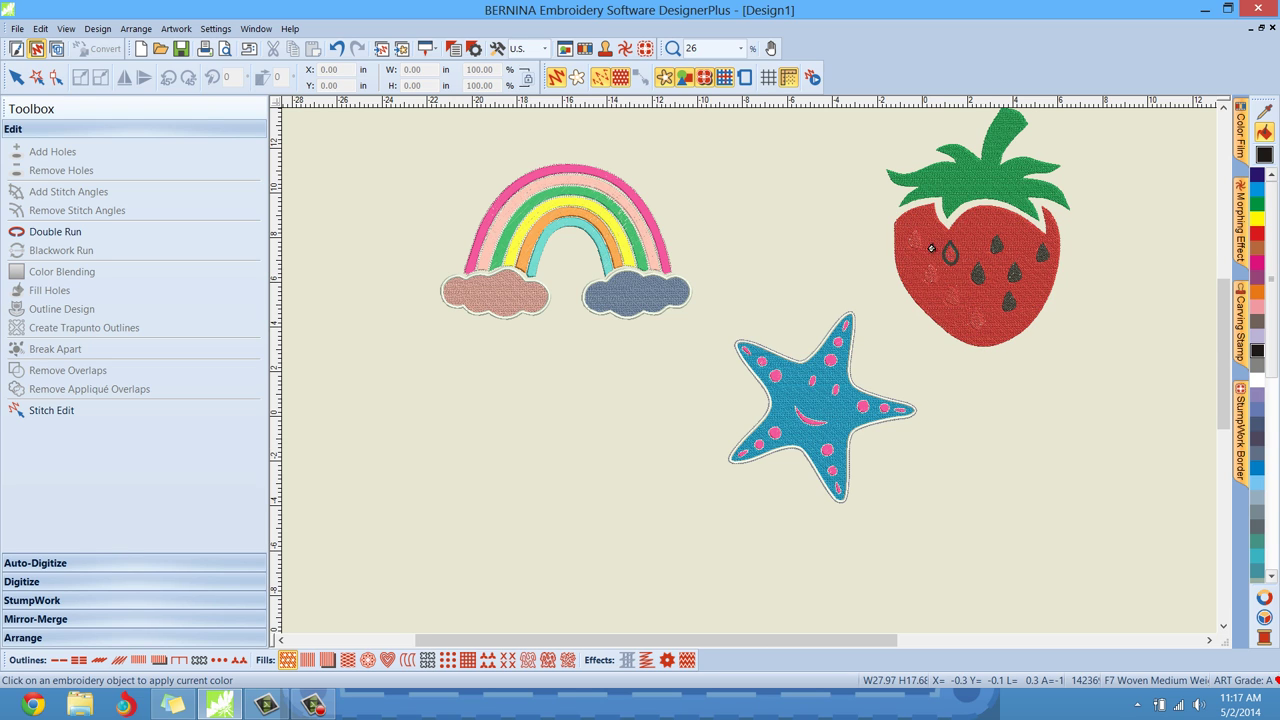
pyautogui.click(913, 240)
pyautogui.click(929, 274)
pyautogui.click(952, 295)
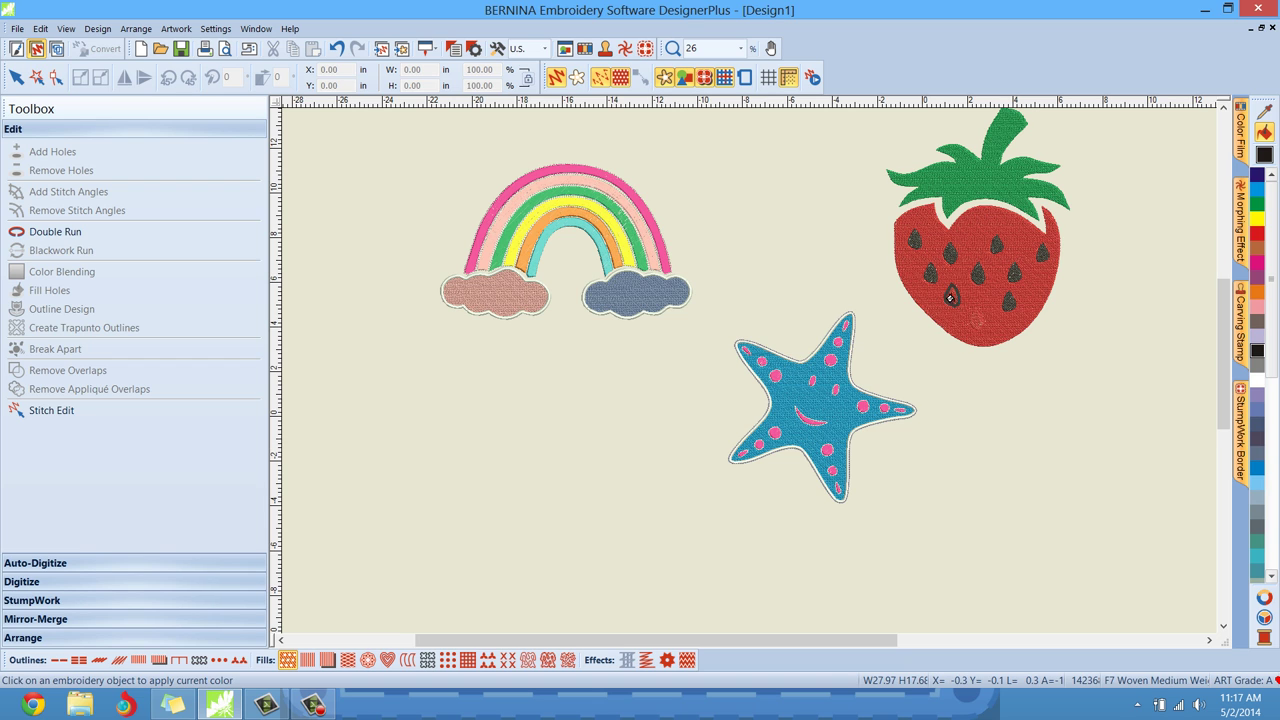
pyautogui.click(976, 318)
# Select all the black seeds as one color block and change their fill to satin
pyautogui.click(1238, 155)
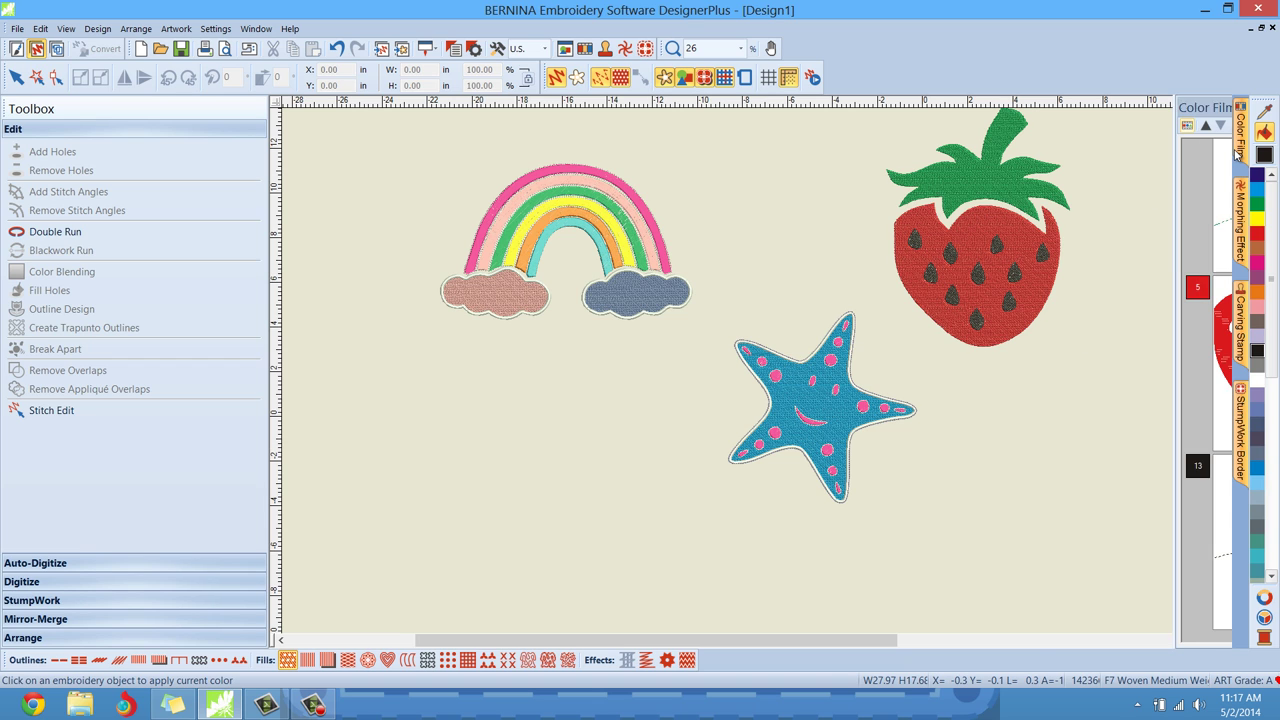
pyautogui.click(1168, 545)
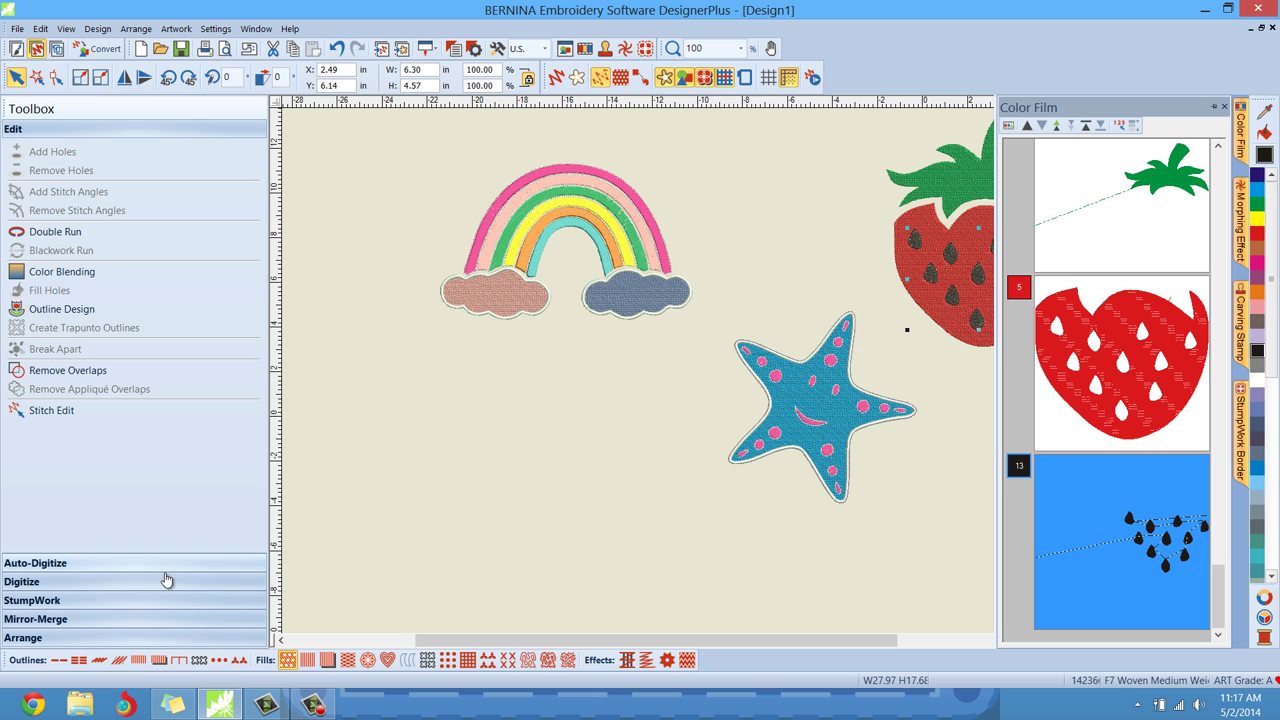
pyautogui.click(307, 660)
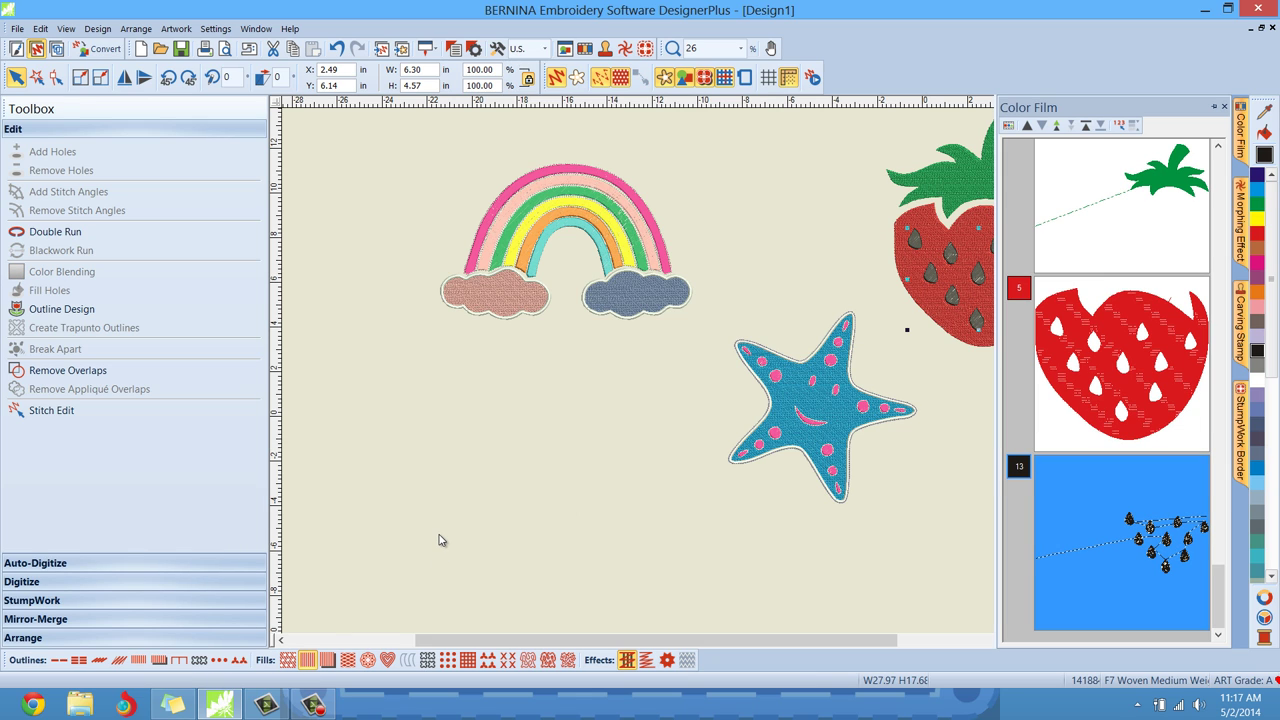
pyautogui.click(438, 540)
# Outline the strawberry's green leafy cap with one satin outline in color 3 BERNINA at 0.00 inch offset, excluding holes
pyautogui.scroll(-1, 751, 371)
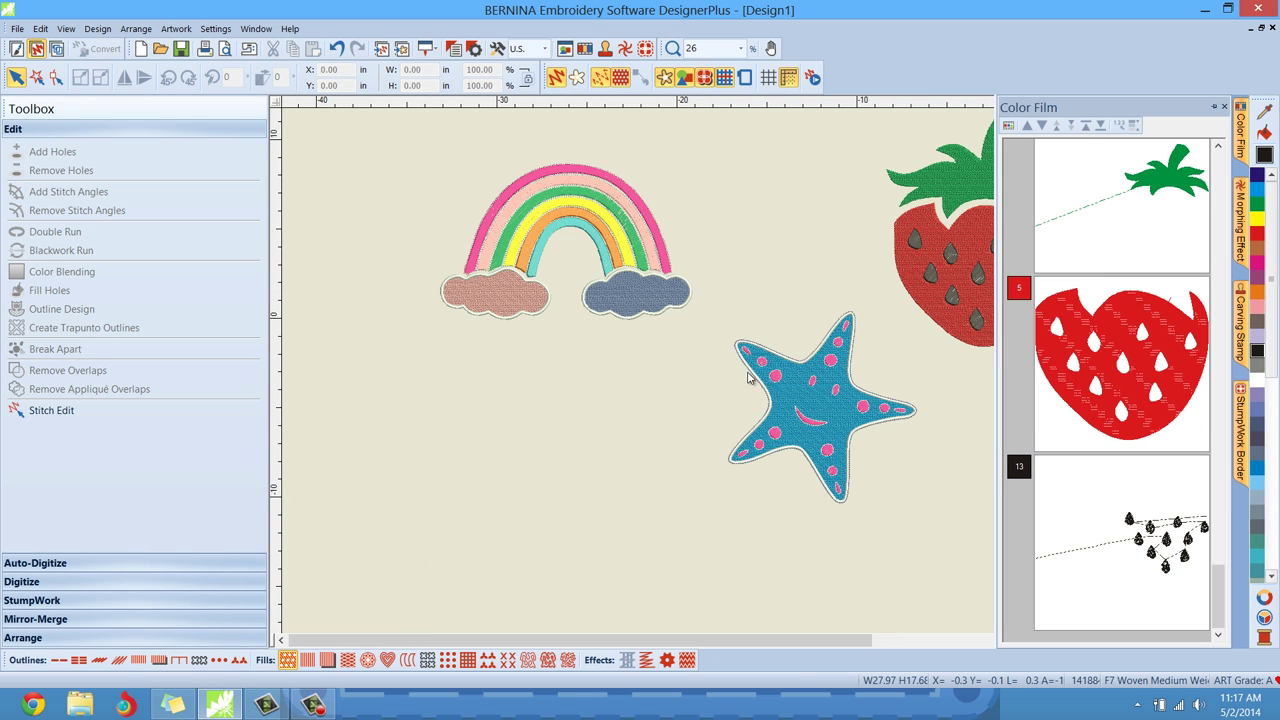
pyautogui.scroll(1, 751, 372)
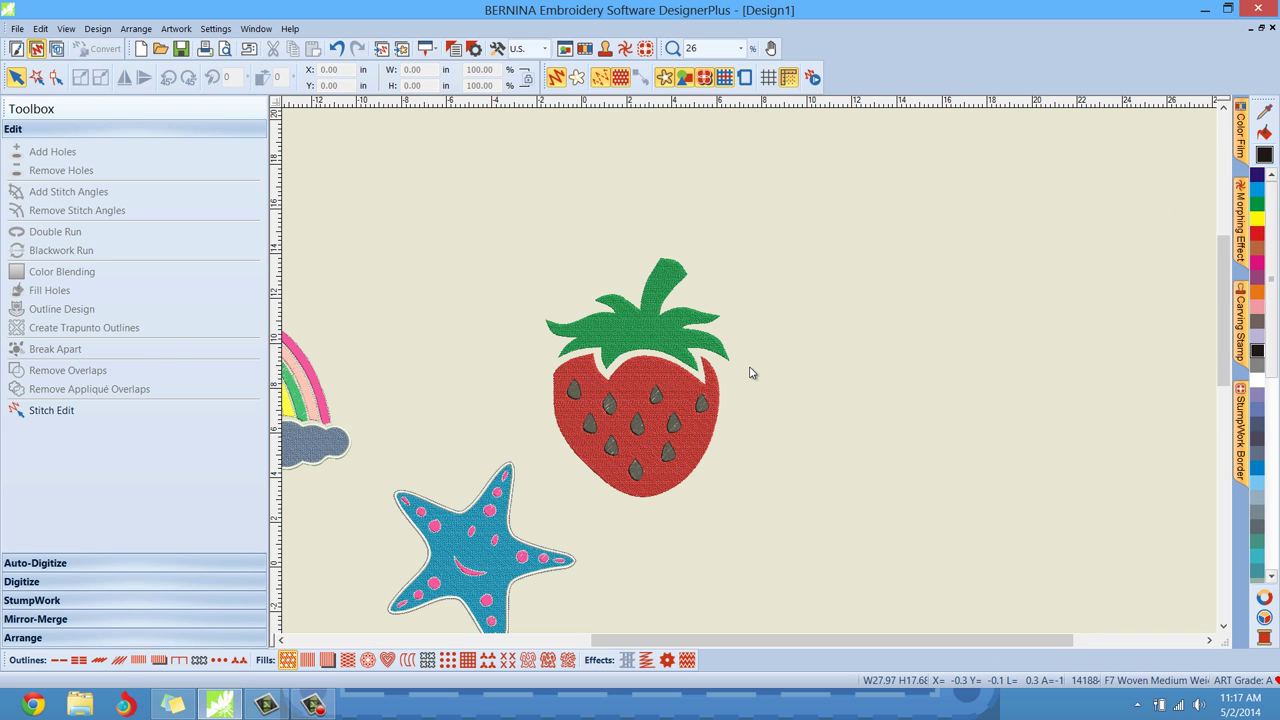
pyautogui.scroll(1, 708, 405)
pyautogui.scroll(2, 708, 405)
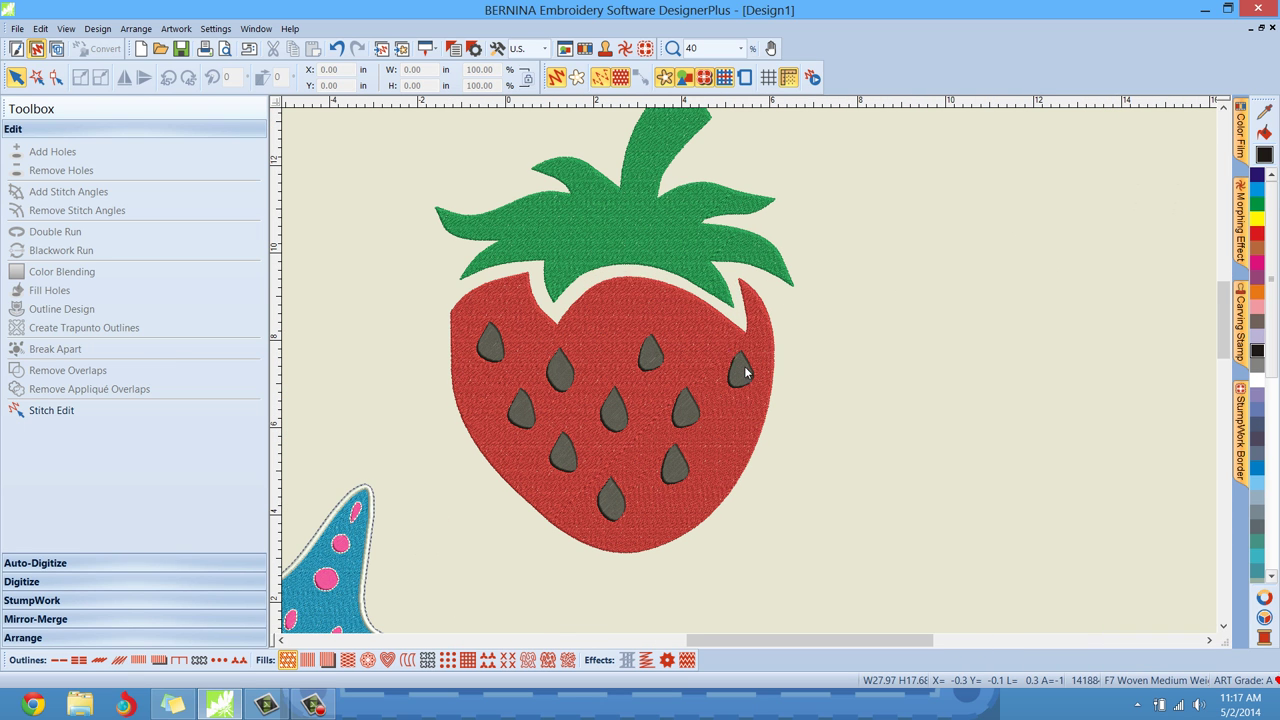
pyautogui.click(637, 236)
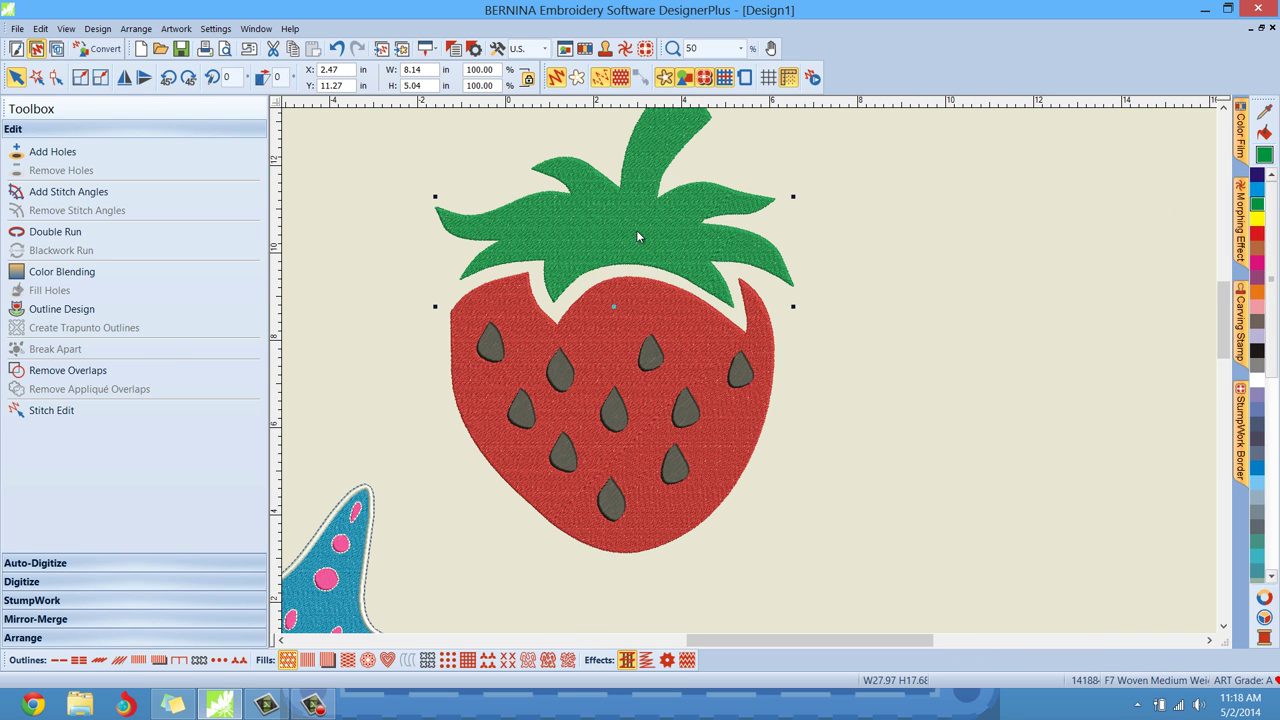
pyautogui.click(88, 308)
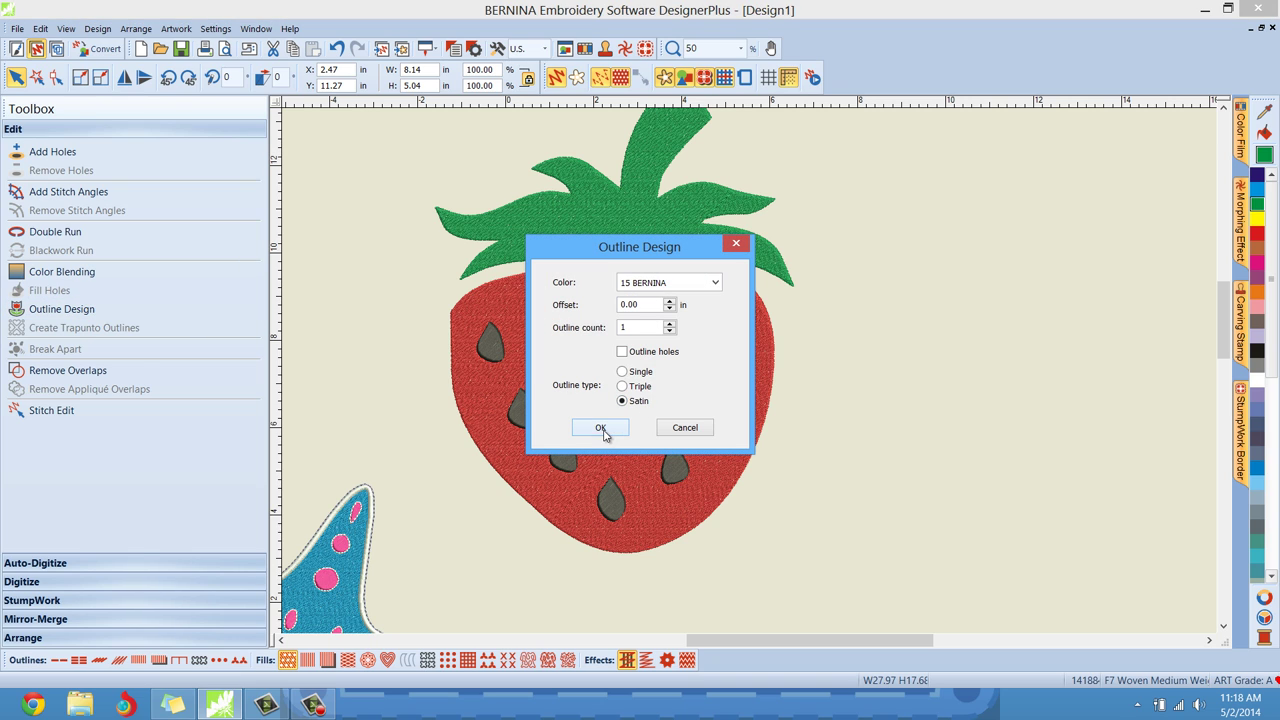
pyautogui.click(680, 284)
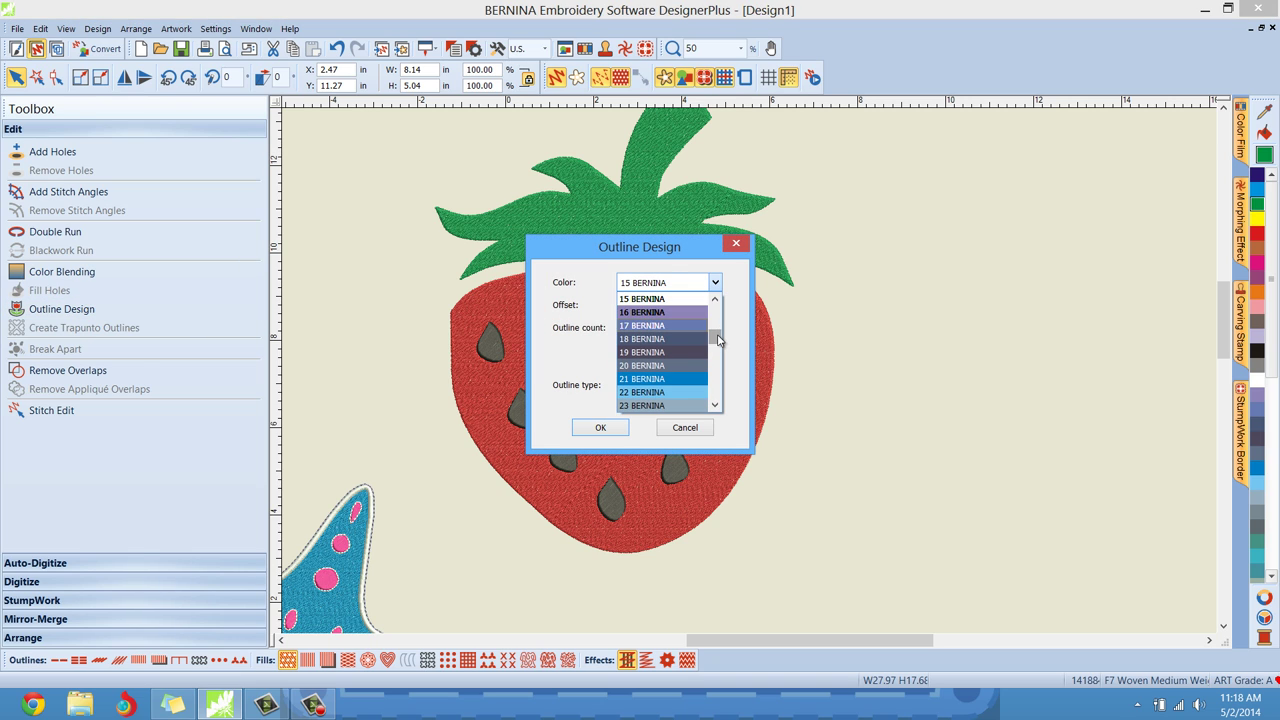
pyautogui.scroll(5, 700, 334)
pyautogui.click(694, 329)
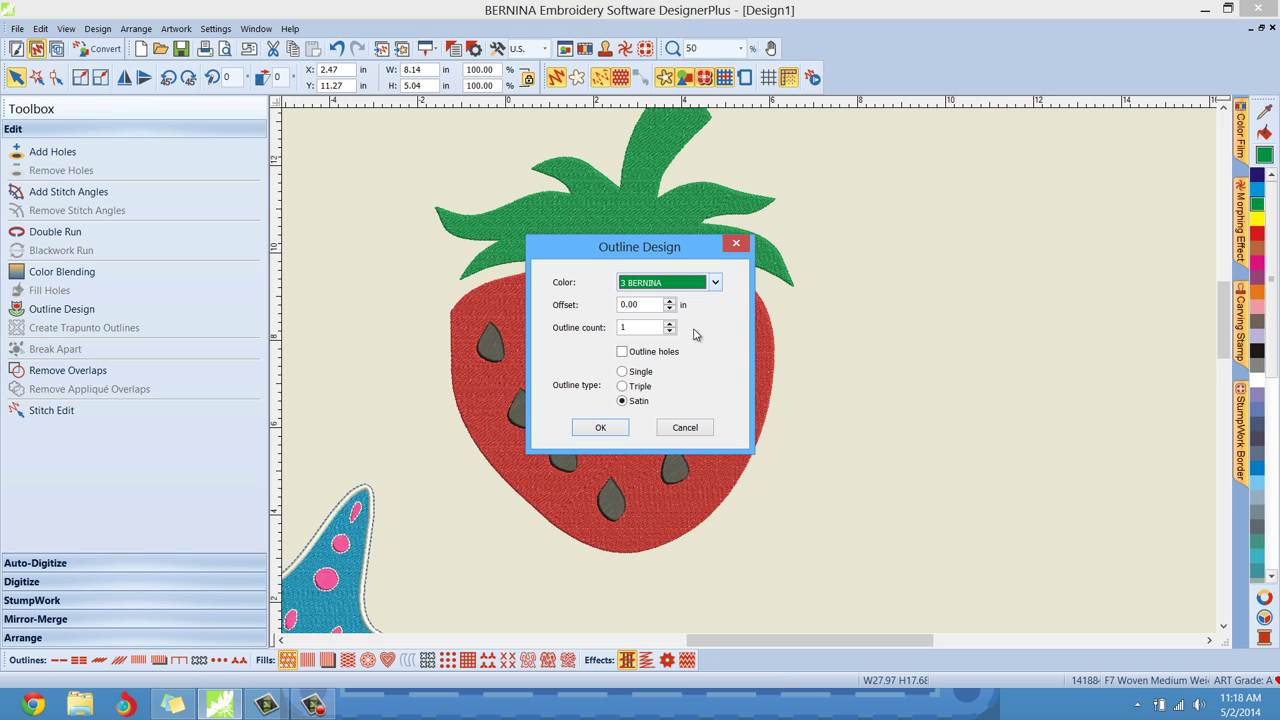
pyautogui.click(600, 427)
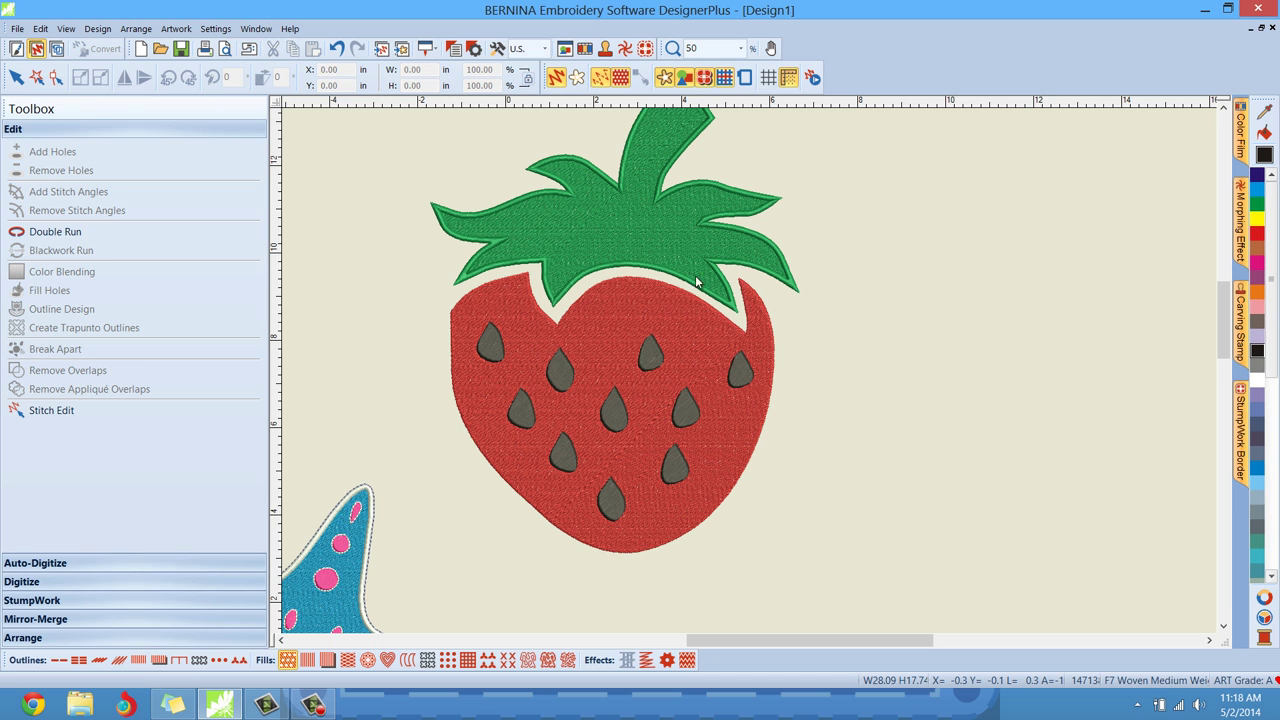
# Outline the red strawberry body with one satin outline in color 5 BERNINA at 0.00 inch offset, excluding holes
pyautogui.click(640, 326)
pyautogui.click(108, 318)
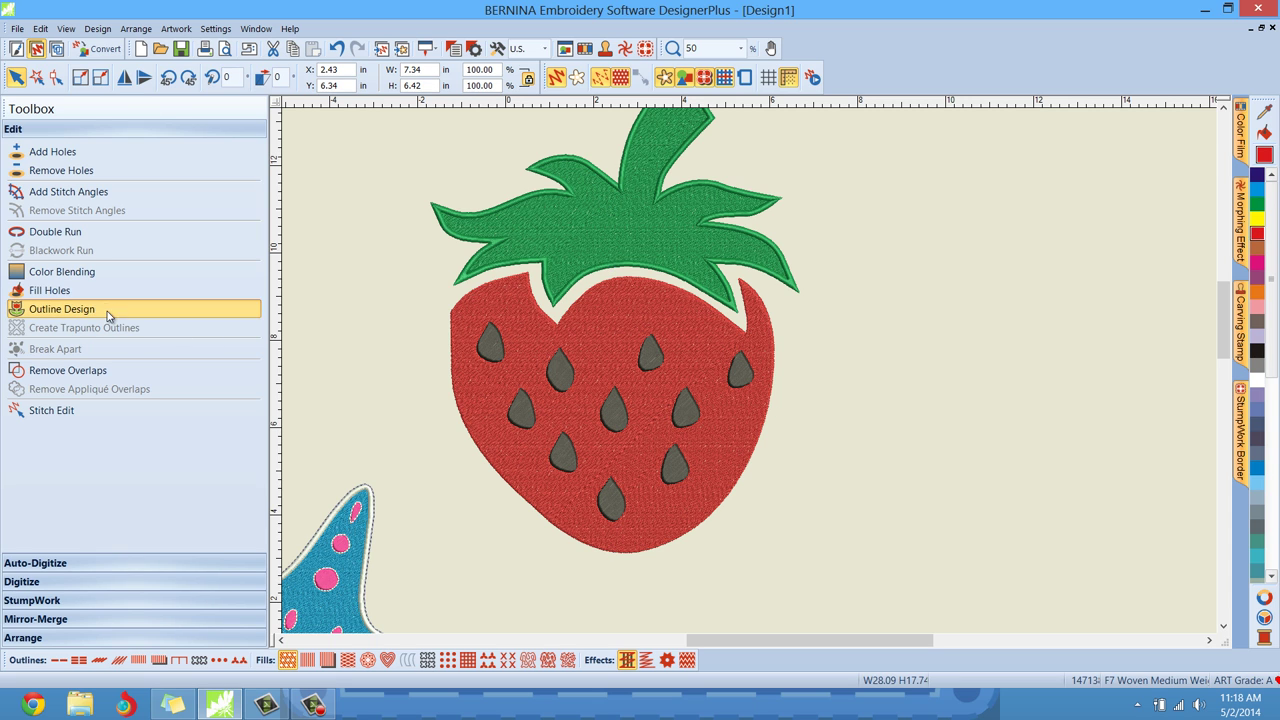
pyautogui.moveTo(603, 259); pyautogui.dragTo(902, 250)
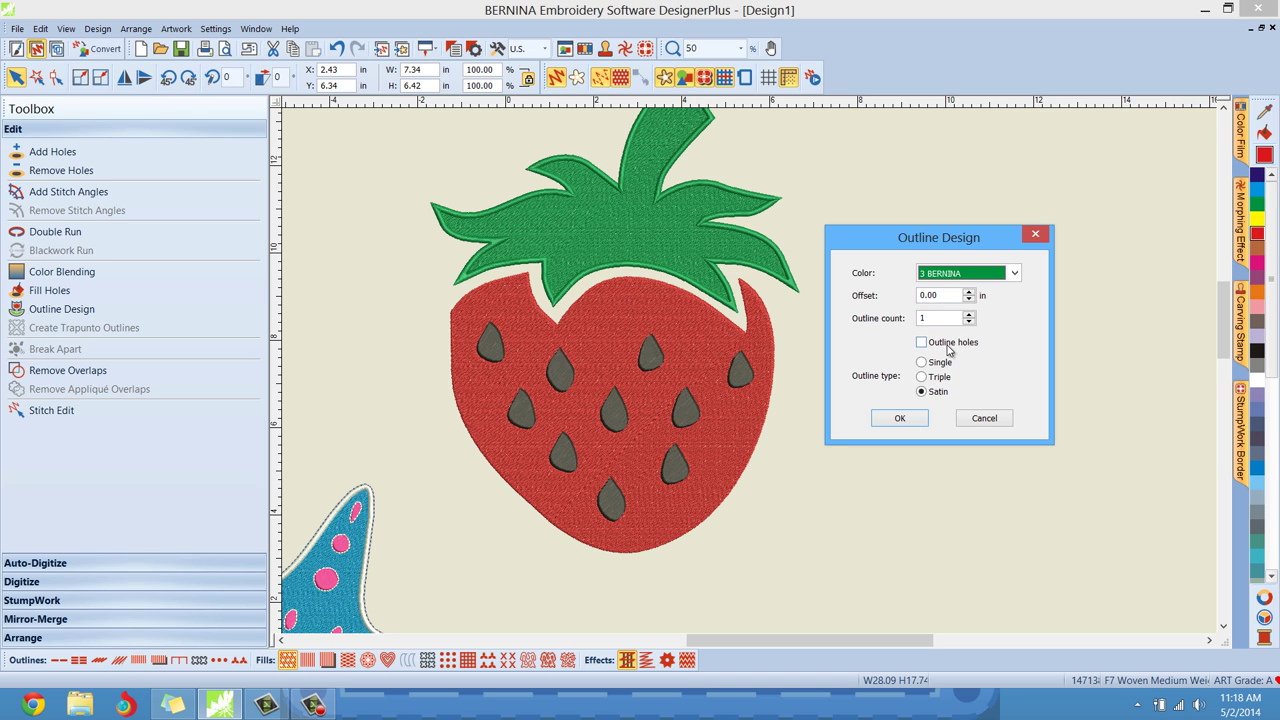
pyautogui.click(979, 275)
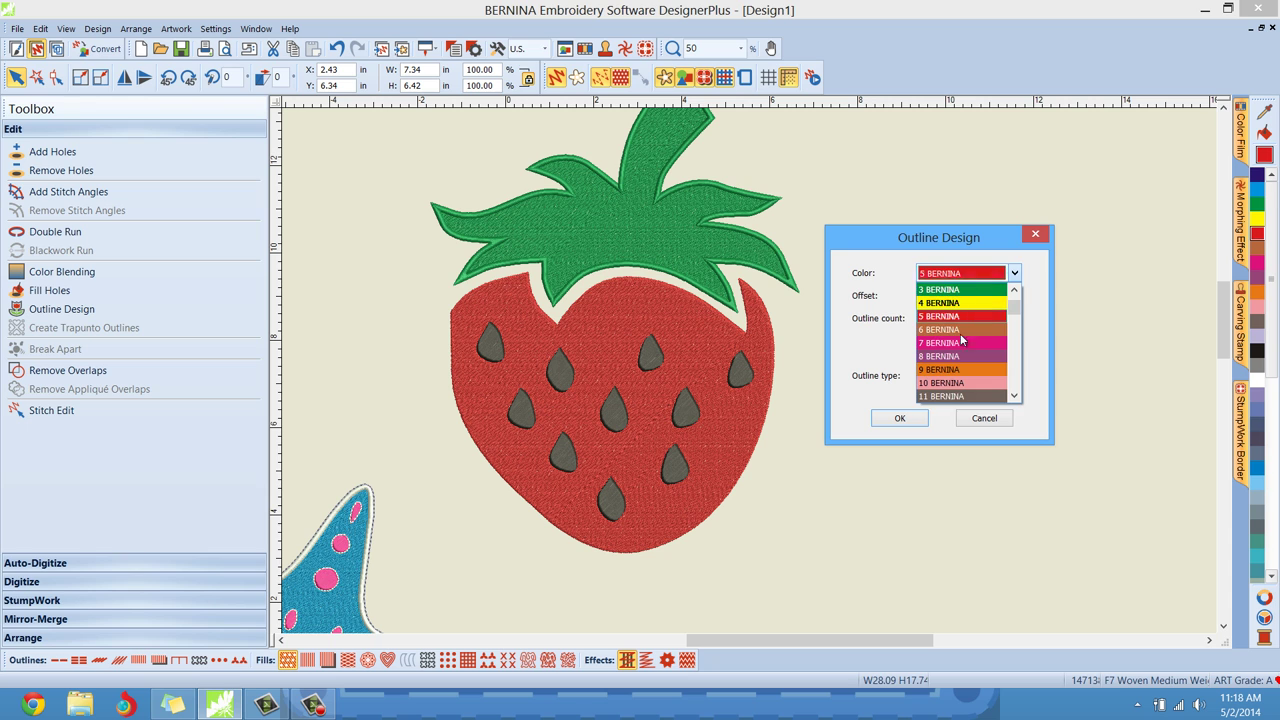
pyautogui.click(974, 317)
pyautogui.click(906, 418)
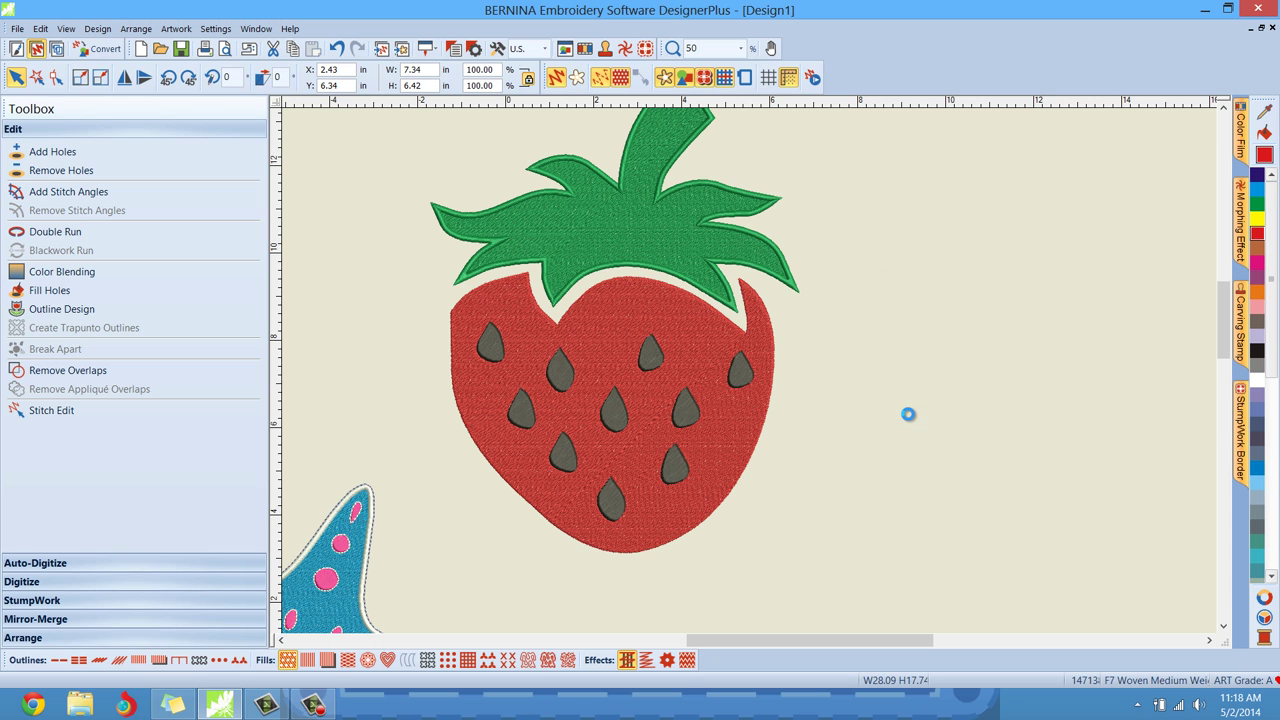
pyautogui.scroll(-3, 905, 420)
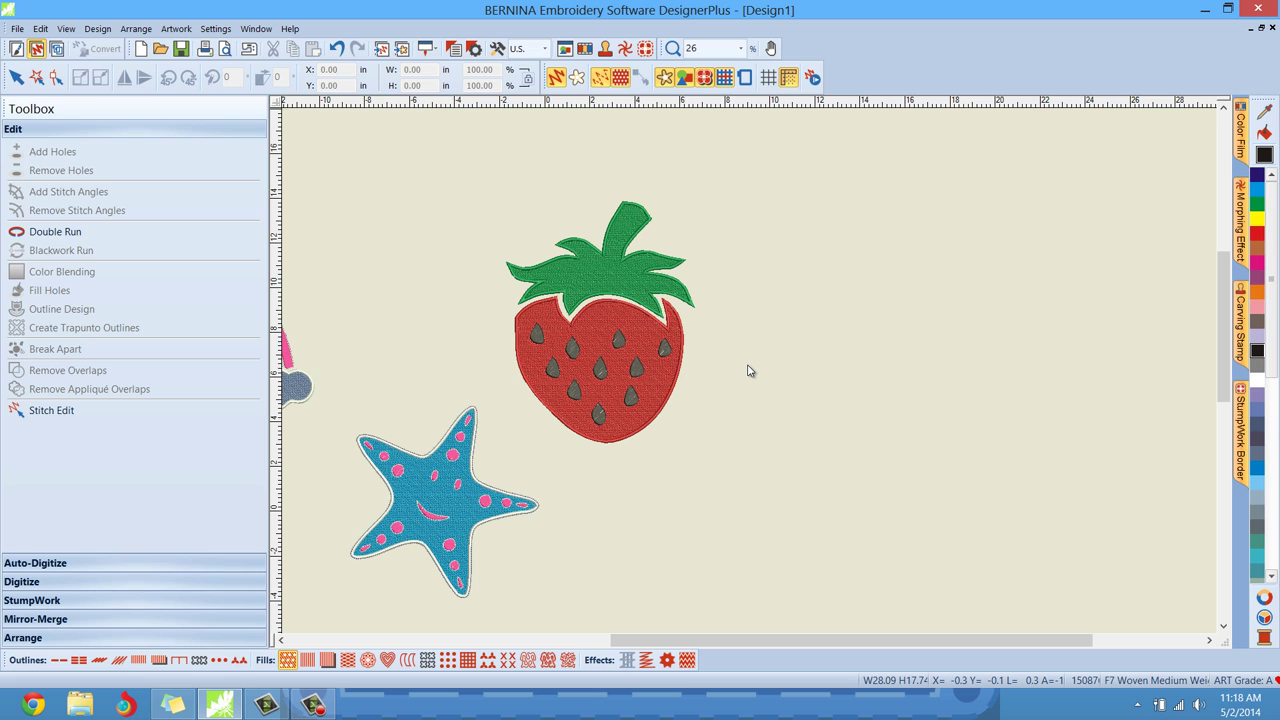
pyautogui.scroll(-3, 751, 373)
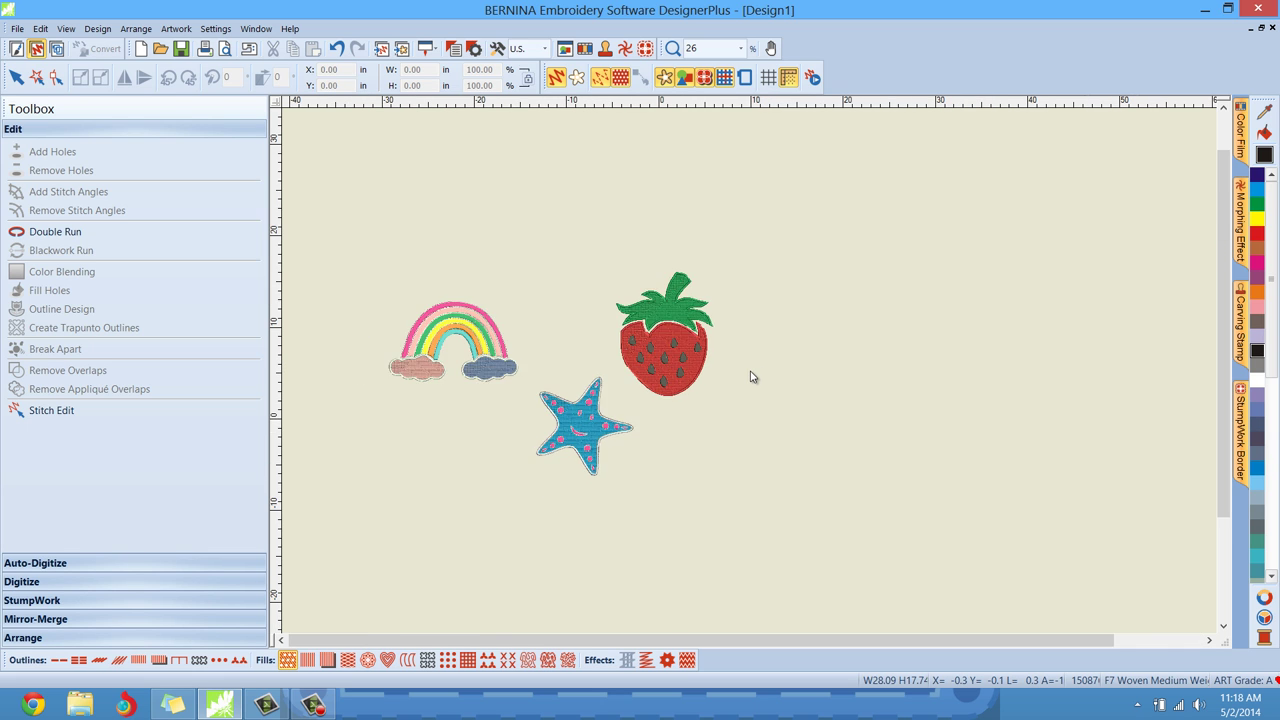
# Undo the satin outlines around the red strawberry body and the green leafy cap
pyautogui.scroll(3, 758, 367)
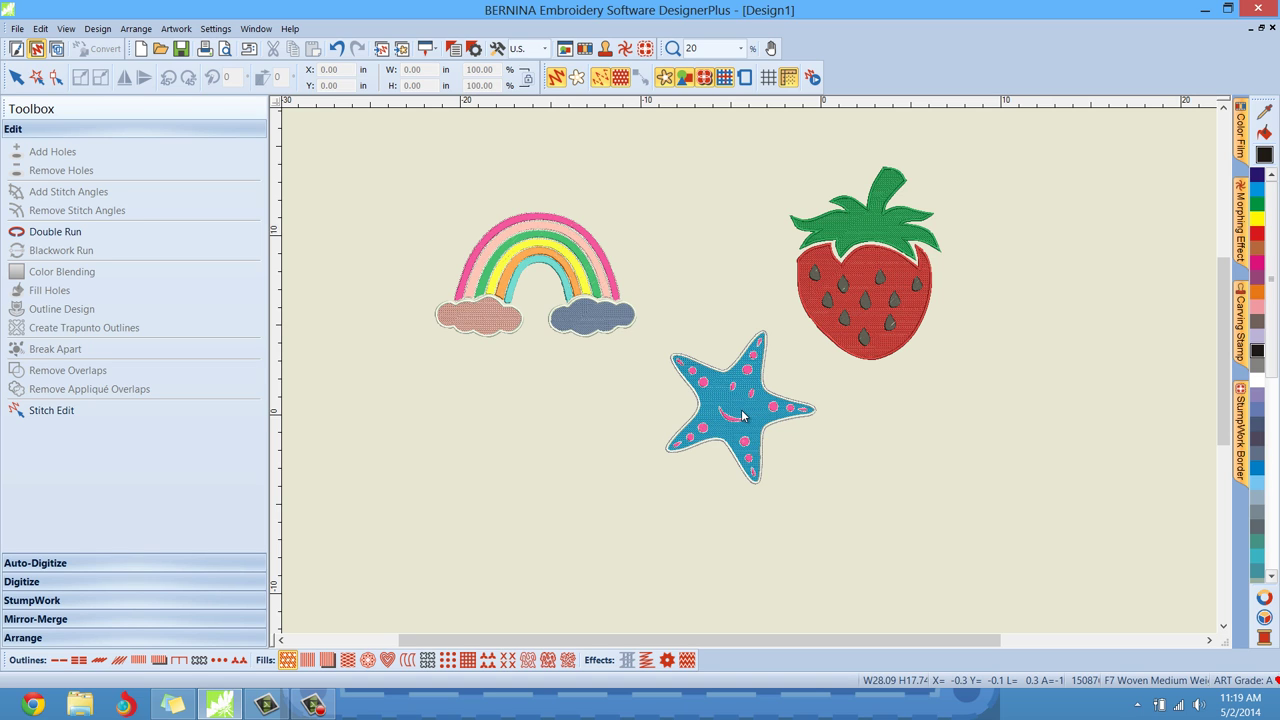
pyautogui.click(874, 267)
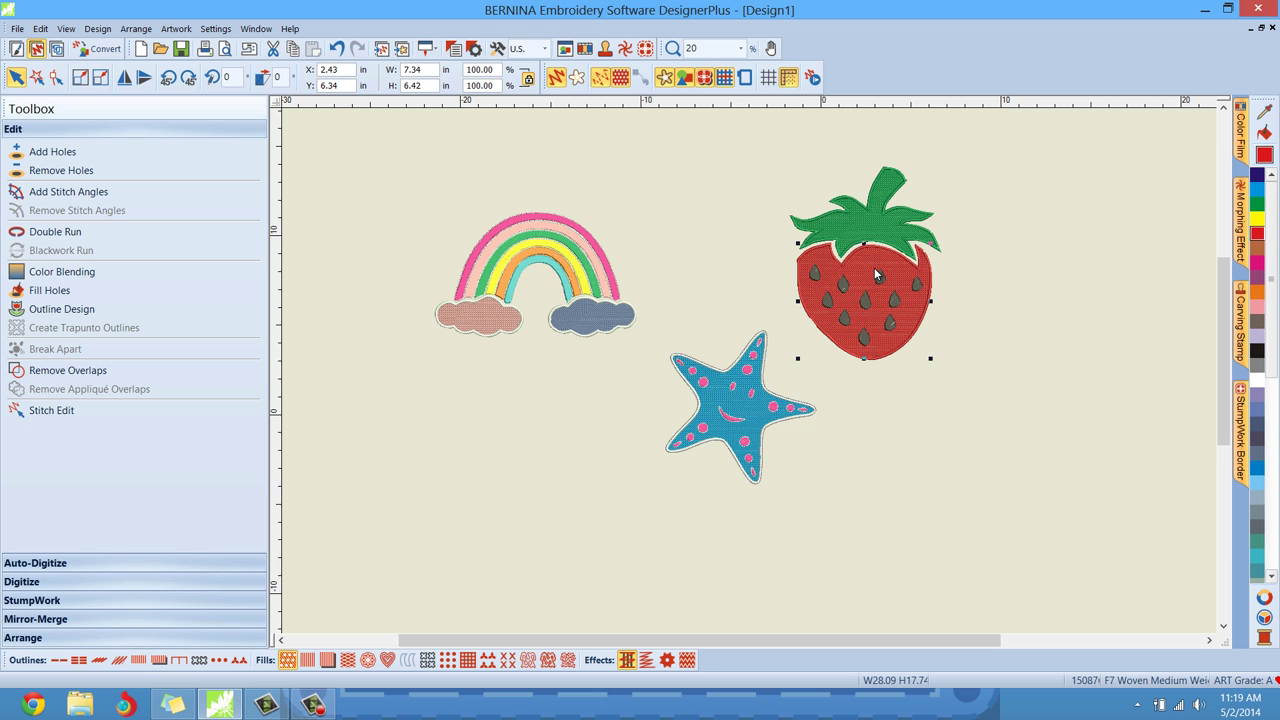
pyautogui.scroll(1, 840, 305)
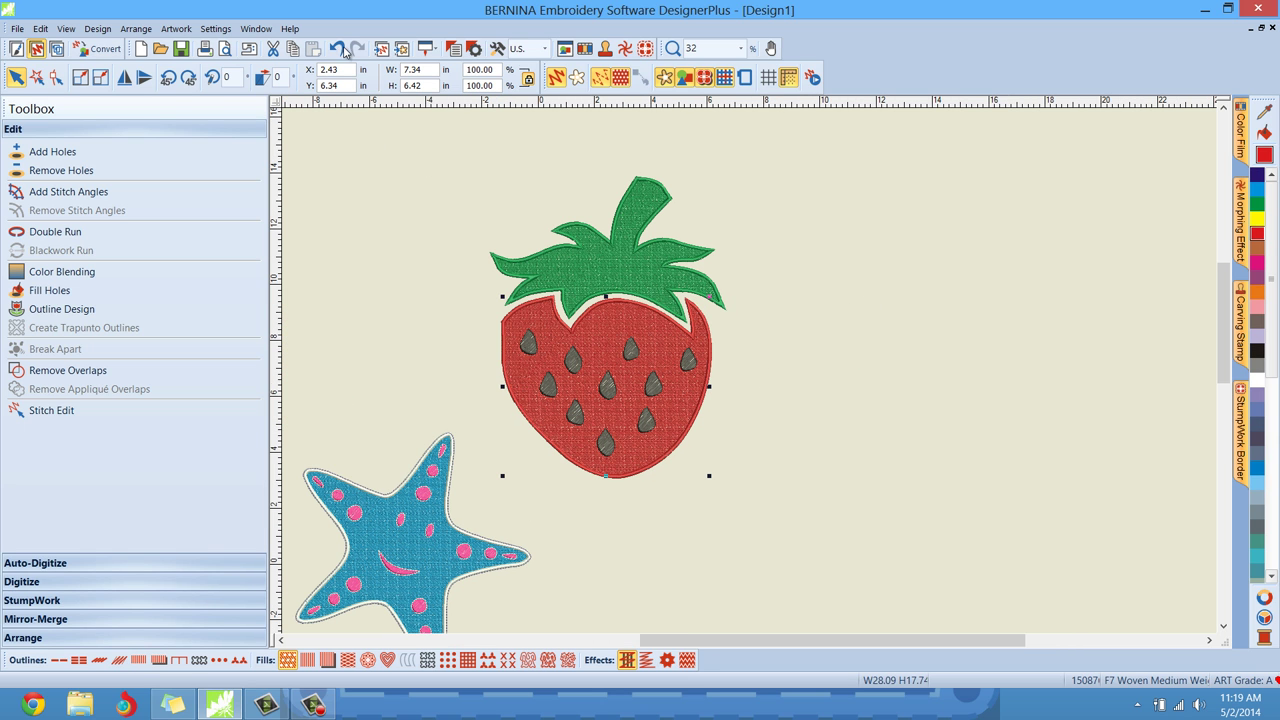
pyautogui.click(338, 50)
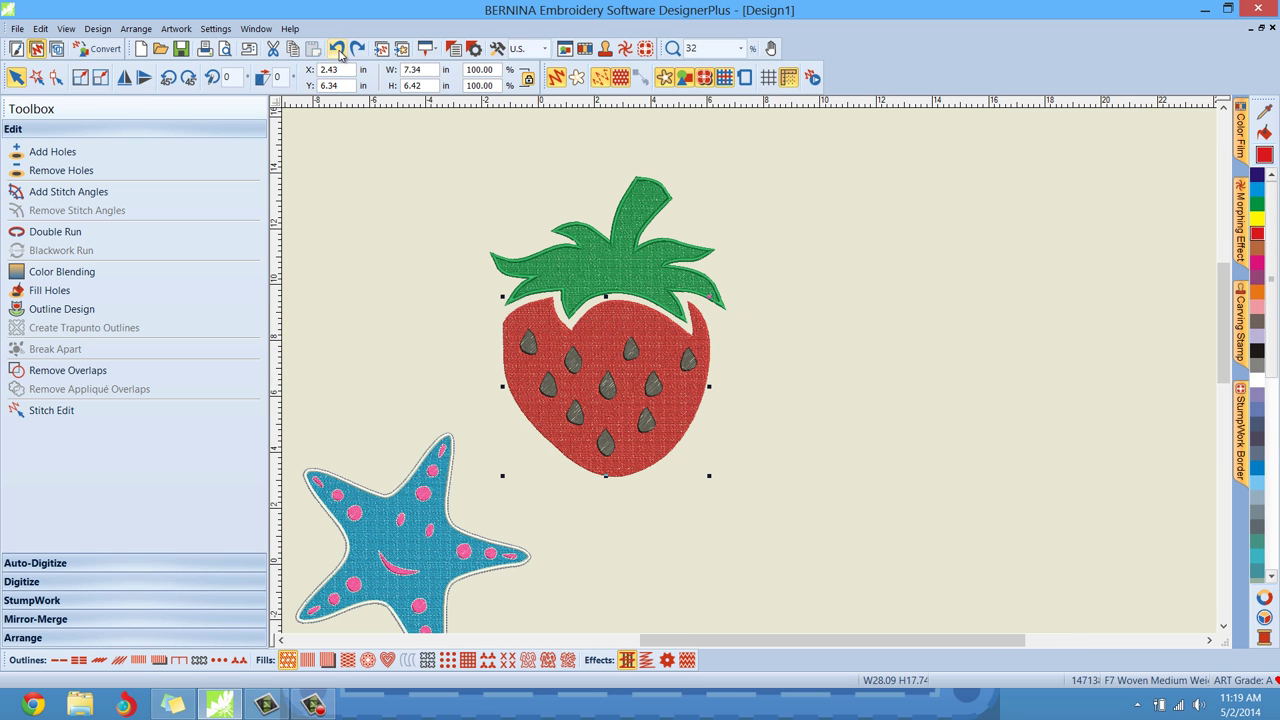
pyautogui.click(382, 287)
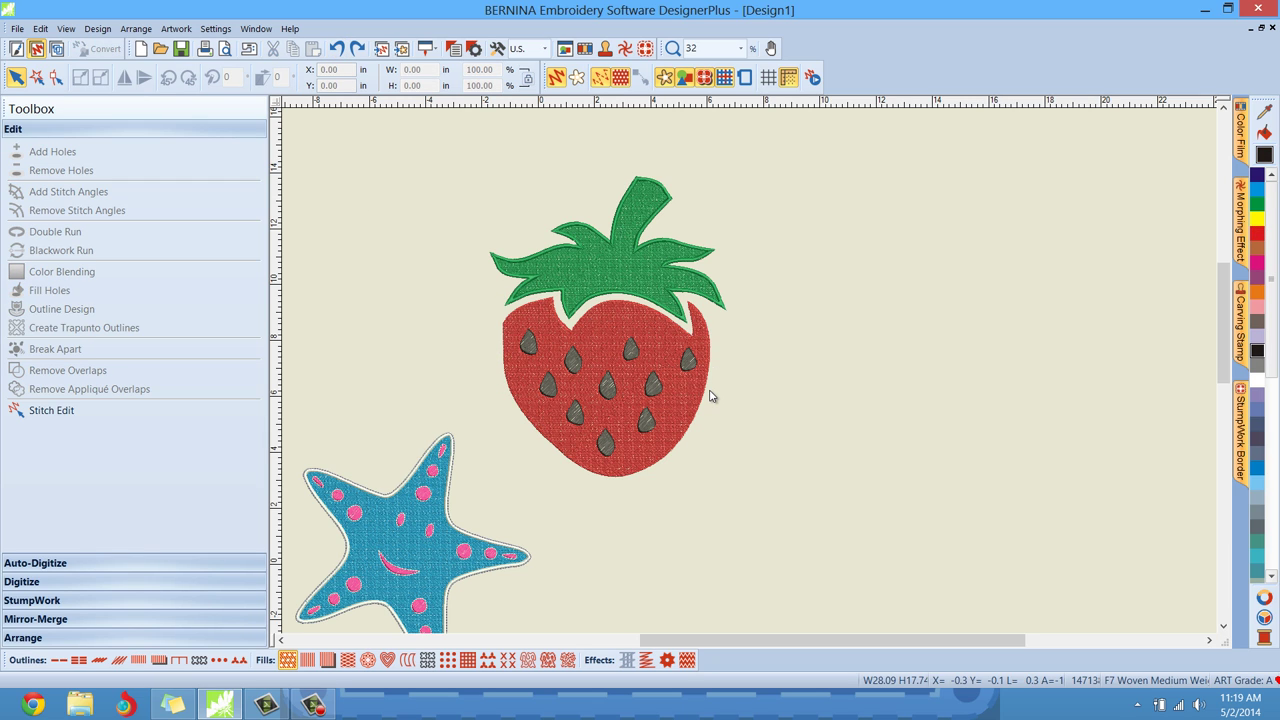
pyautogui.click(602, 322)
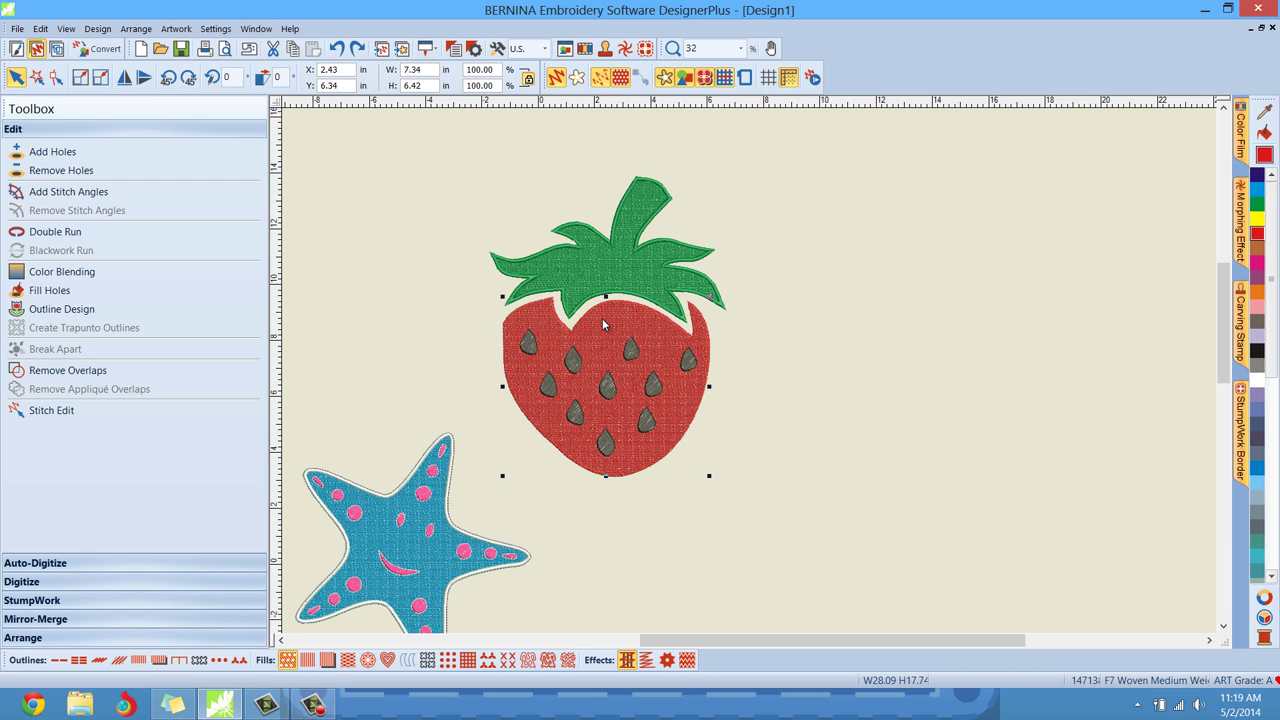
pyautogui.click(640, 262)
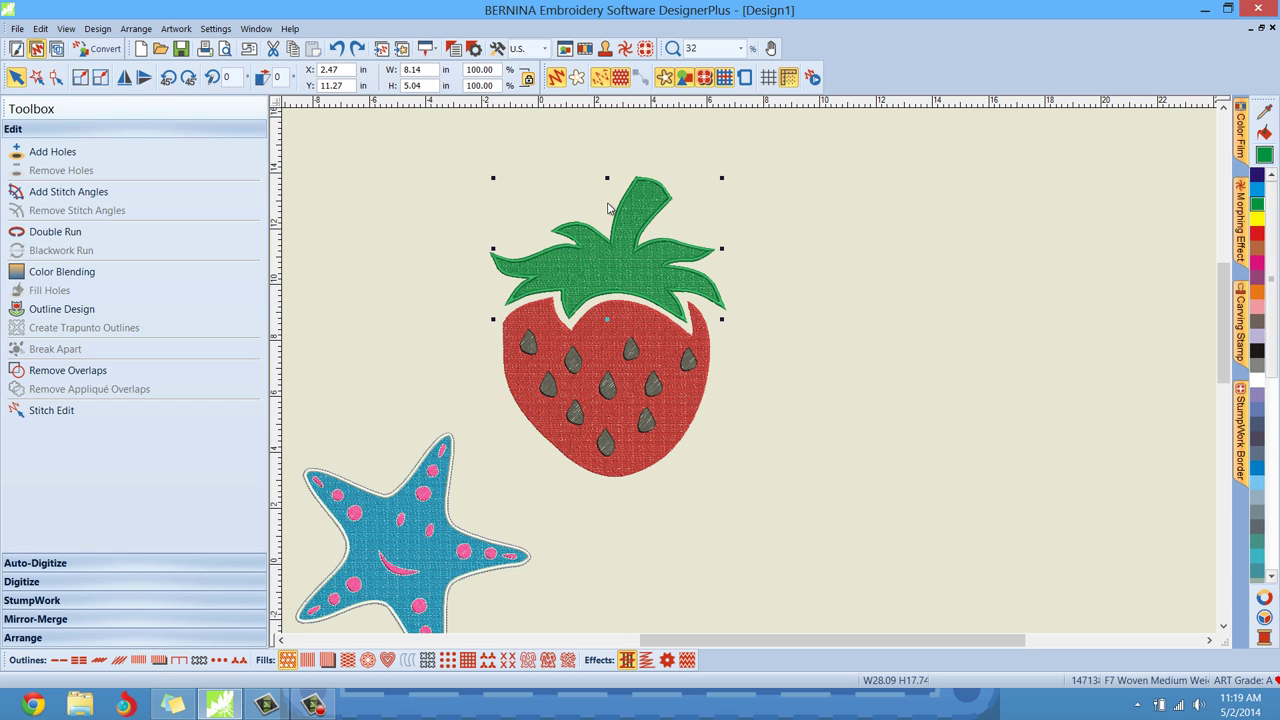
pyautogui.click(338, 48)
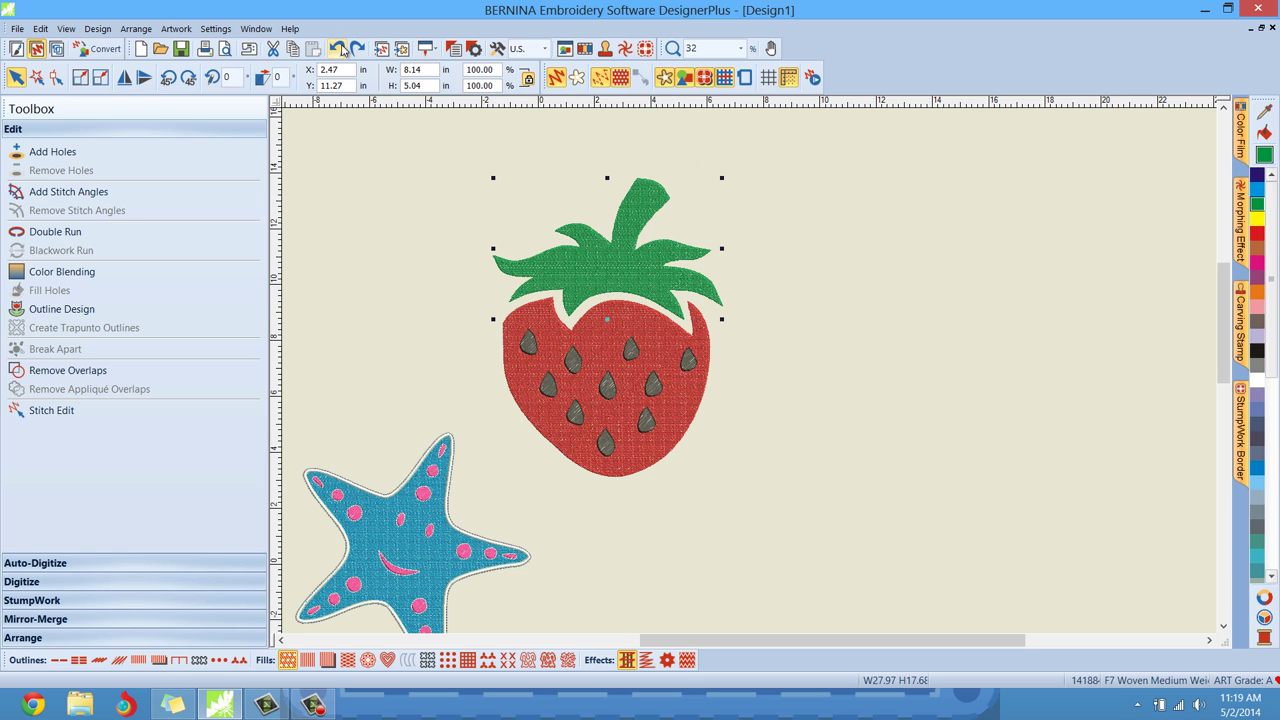
pyautogui.click(476, 258)
# Convert the strawberry's green leafy cap to appliqué and leave the appliqué drawing mode
pyautogui.click(614, 258)
pyautogui.click(57, 584)
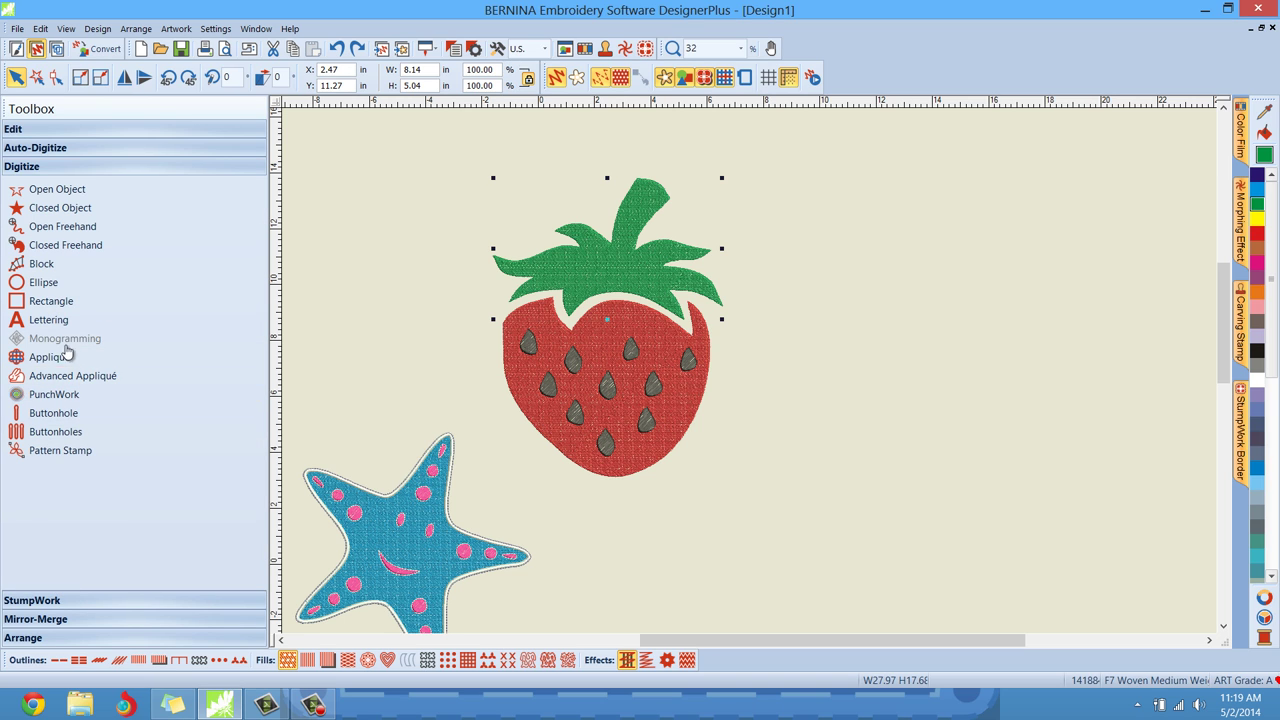
pyautogui.click(58, 360)
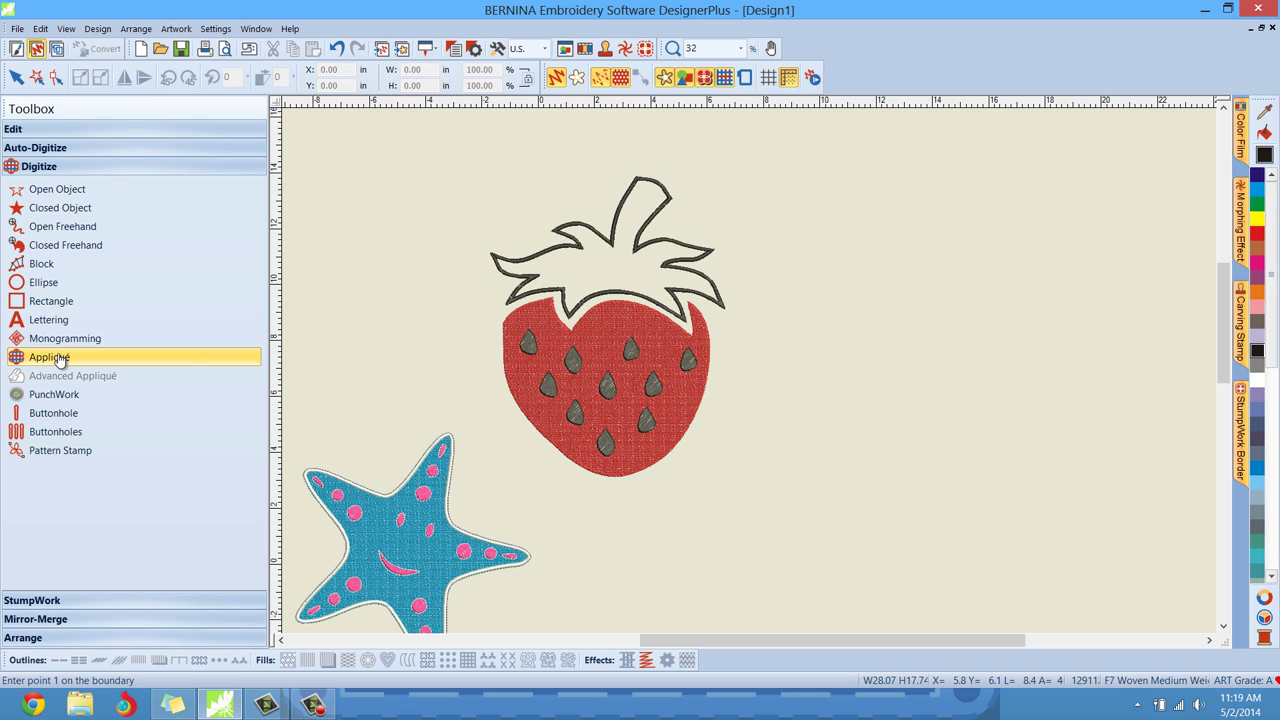
pyautogui.click(370, 287)
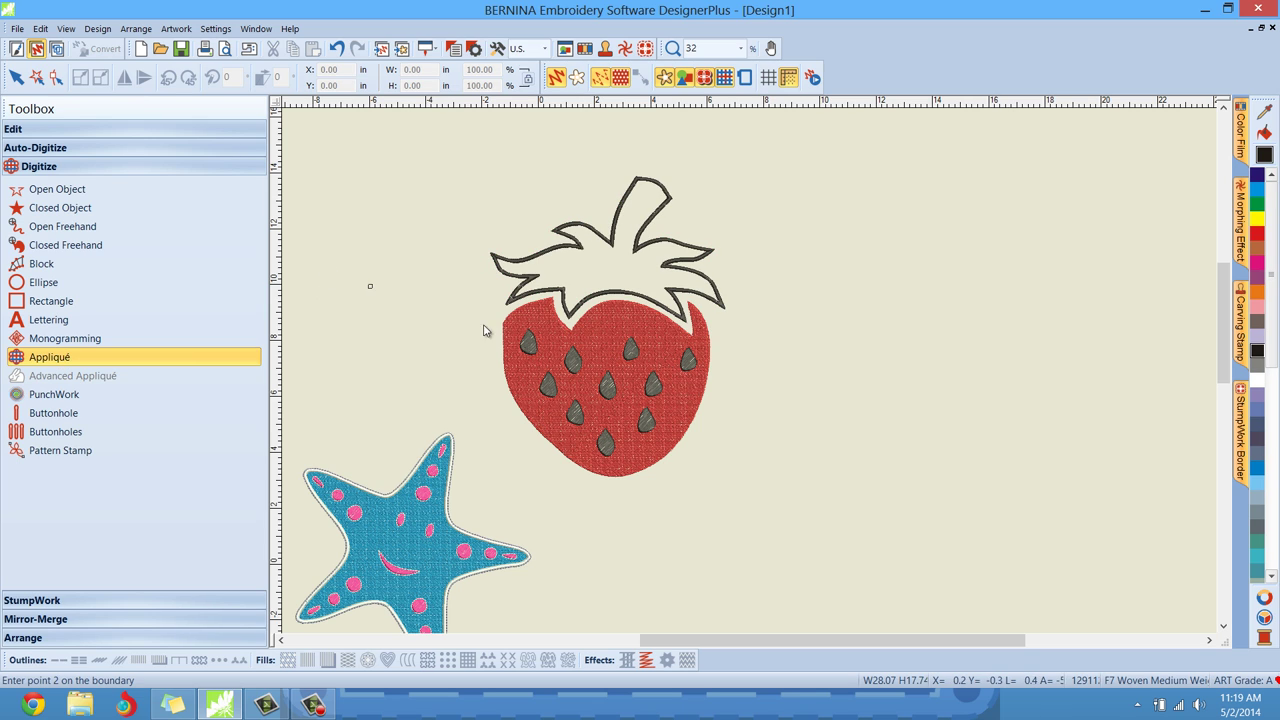
pyautogui.press('Escape')
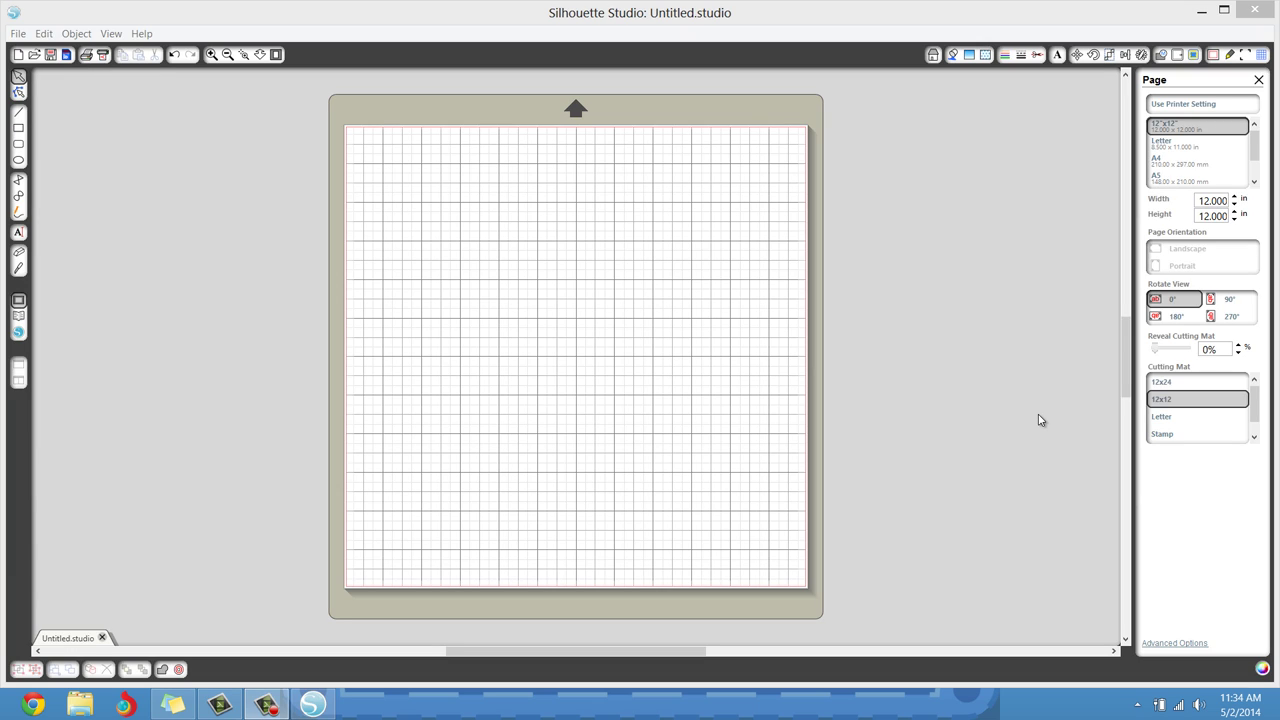
# In Silhouette Studio, open the text style settings and choose the Digitizing Elements Sample font
pyautogui.click(903, 14)
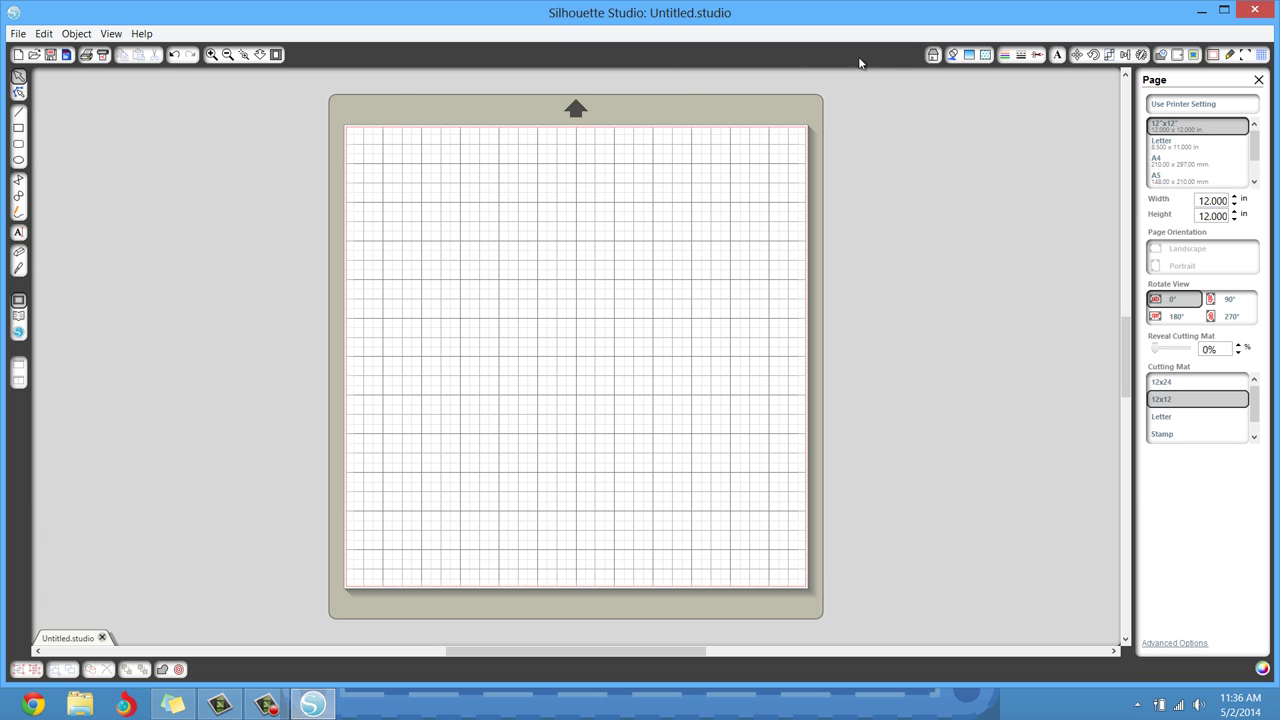
pyautogui.click(1057, 56)
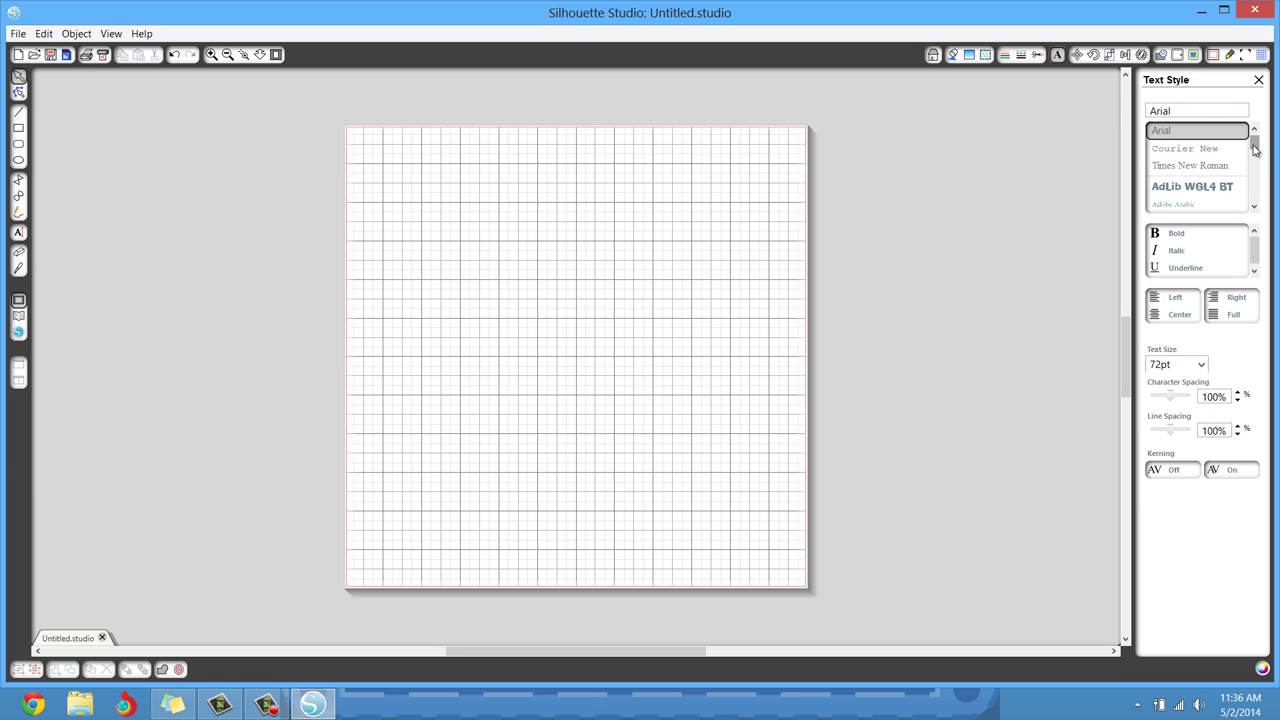
pyautogui.moveTo(1254, 148); pyautogui.dragTo(1252, 159)
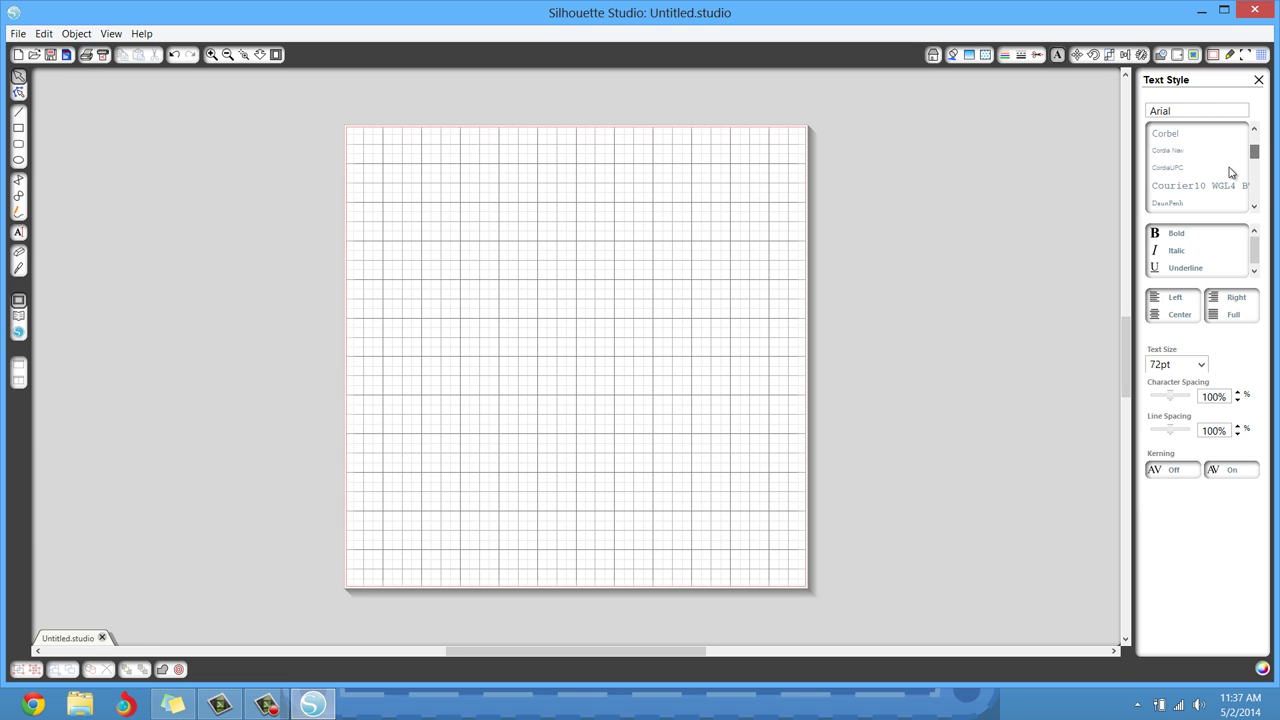
pyautogui.scroll(-3, 1216, 180)
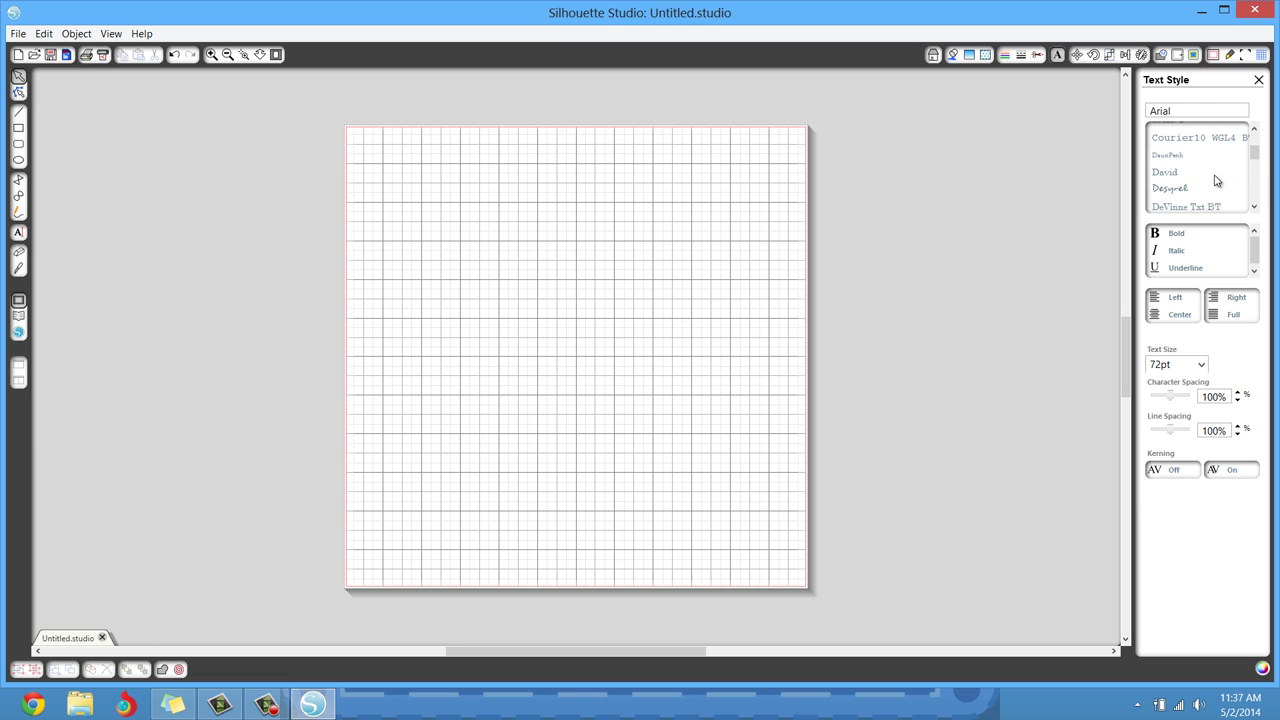
pyautogui.scroll(-4, 1216, 180)
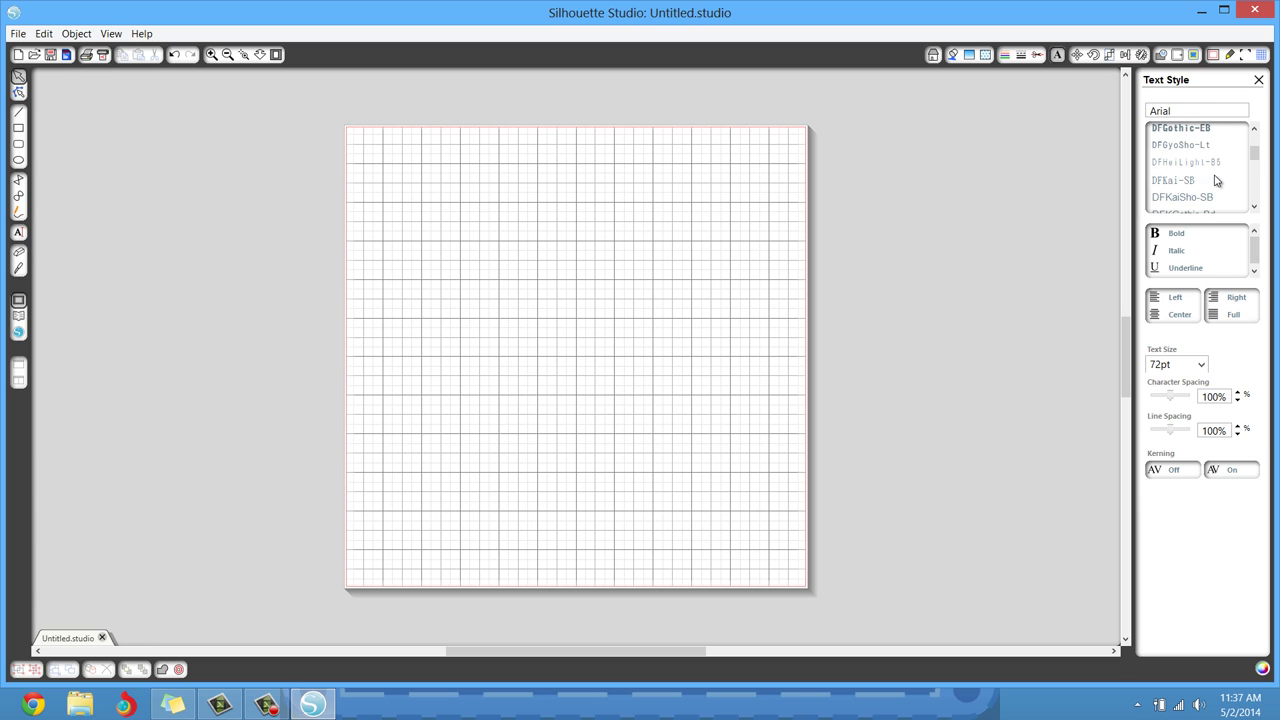
pyautogui.scroll(-4, 1216, 180)
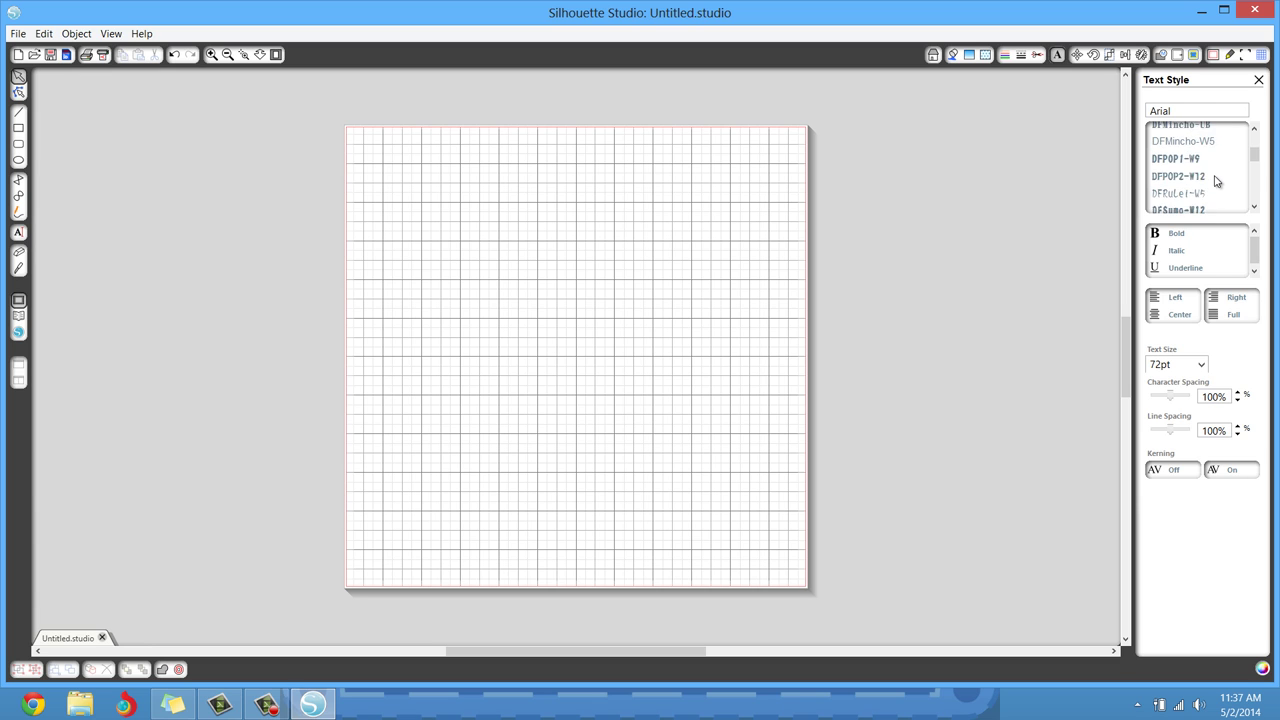
pyautogui.scroll(-3, 1216, 180)
pyautogui.click(1213, 188)
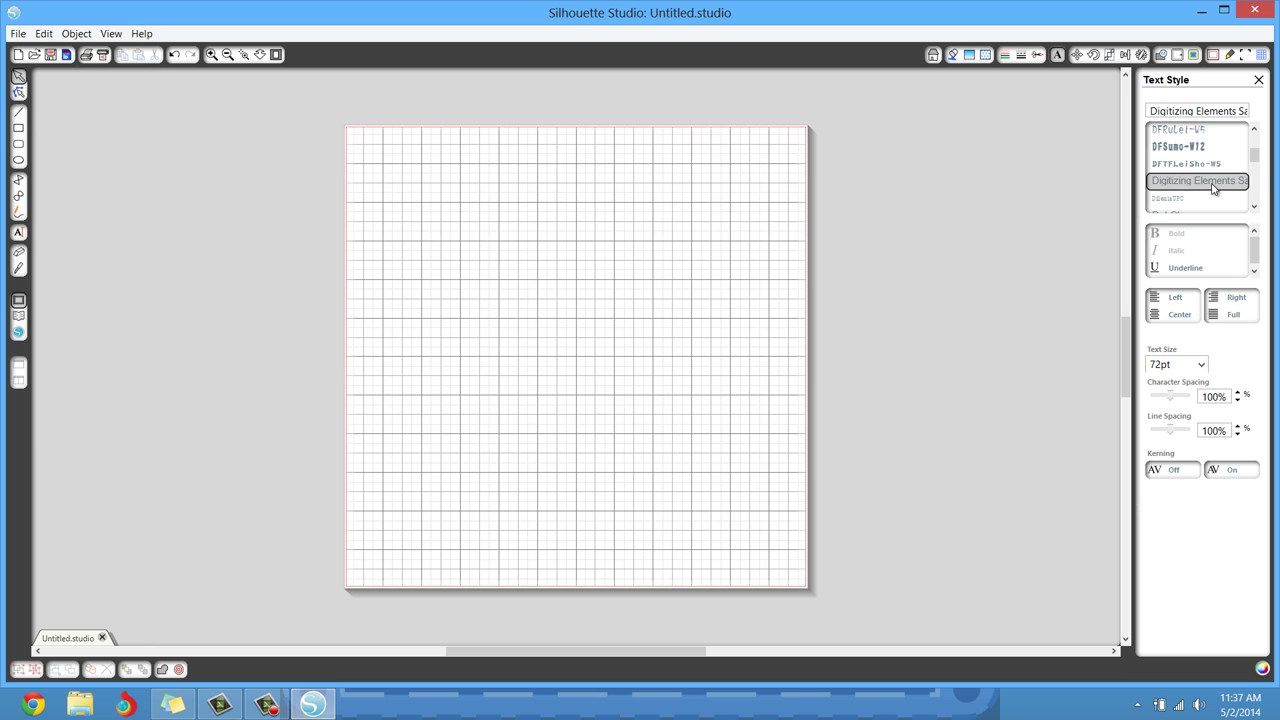
# Add a text object near the page's upper-left corner at 288 pt with the characters "abcd"
pyautogui.click(21, 233)
pyautogui.click(408, 236)
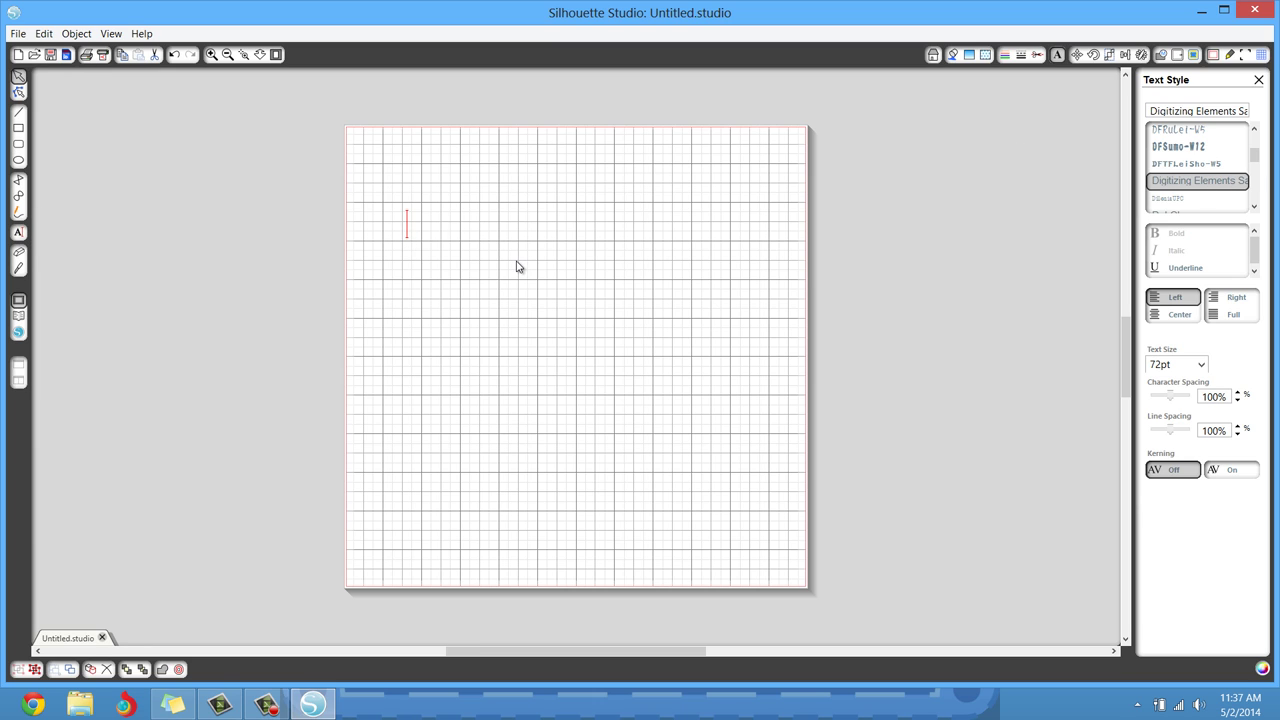
pyautogui.click(1200, 366)
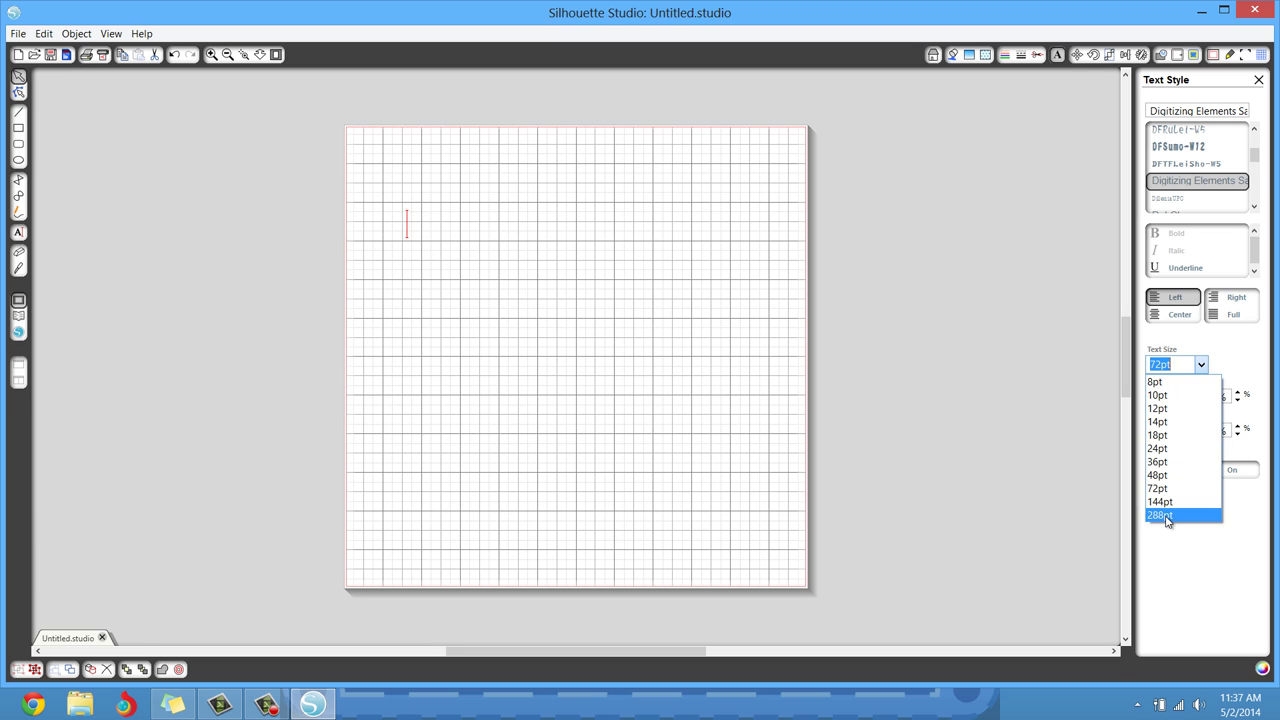
pyautogui.click(1167, 518)
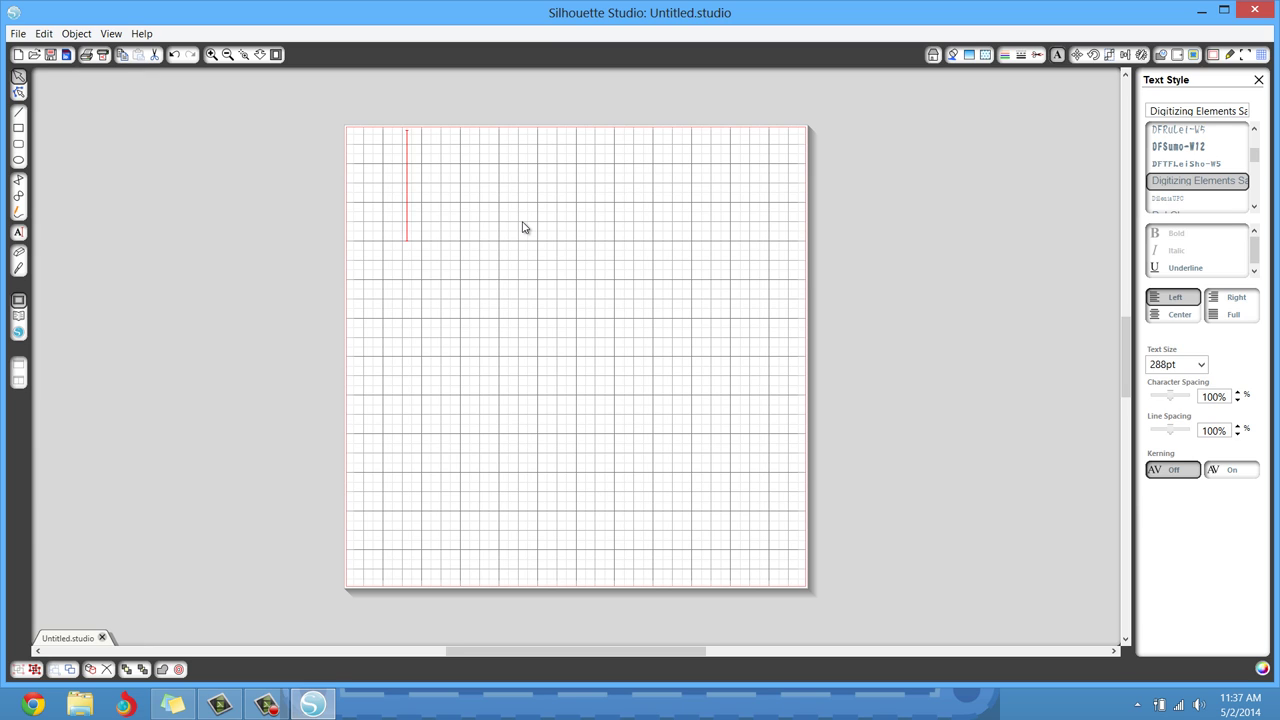
pyautogui.write('a')
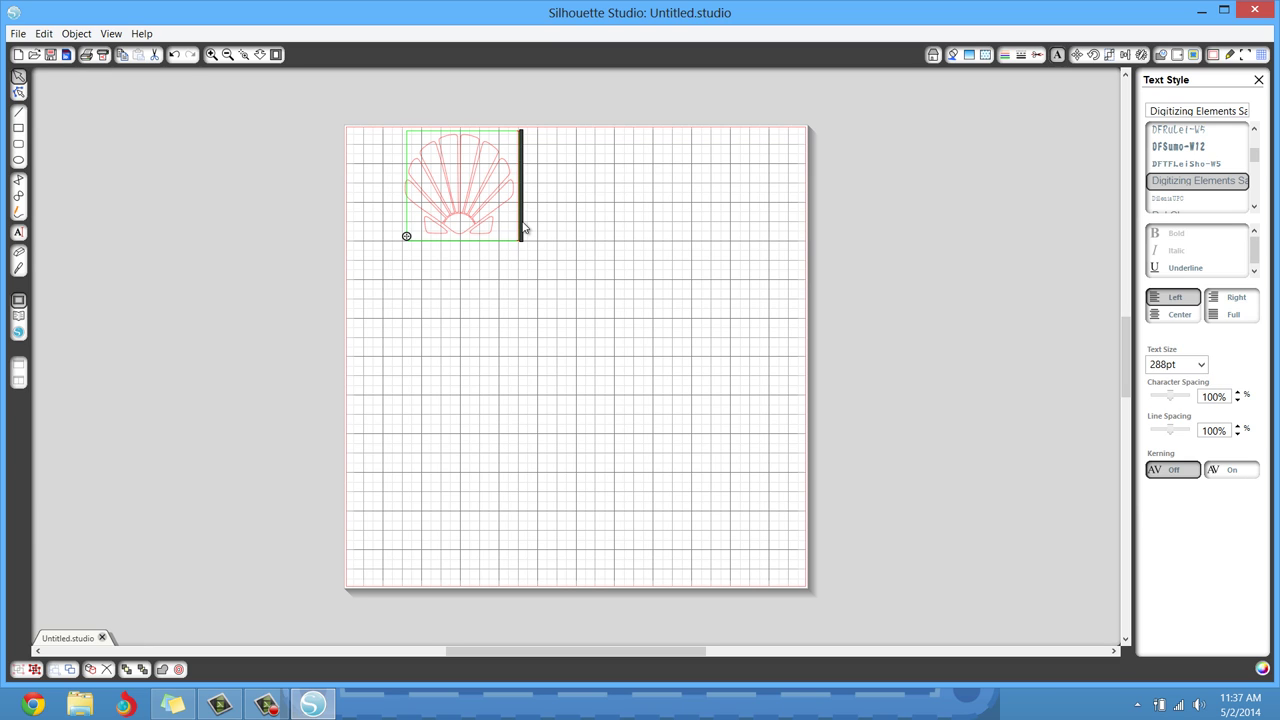
pyautogui.write('b')
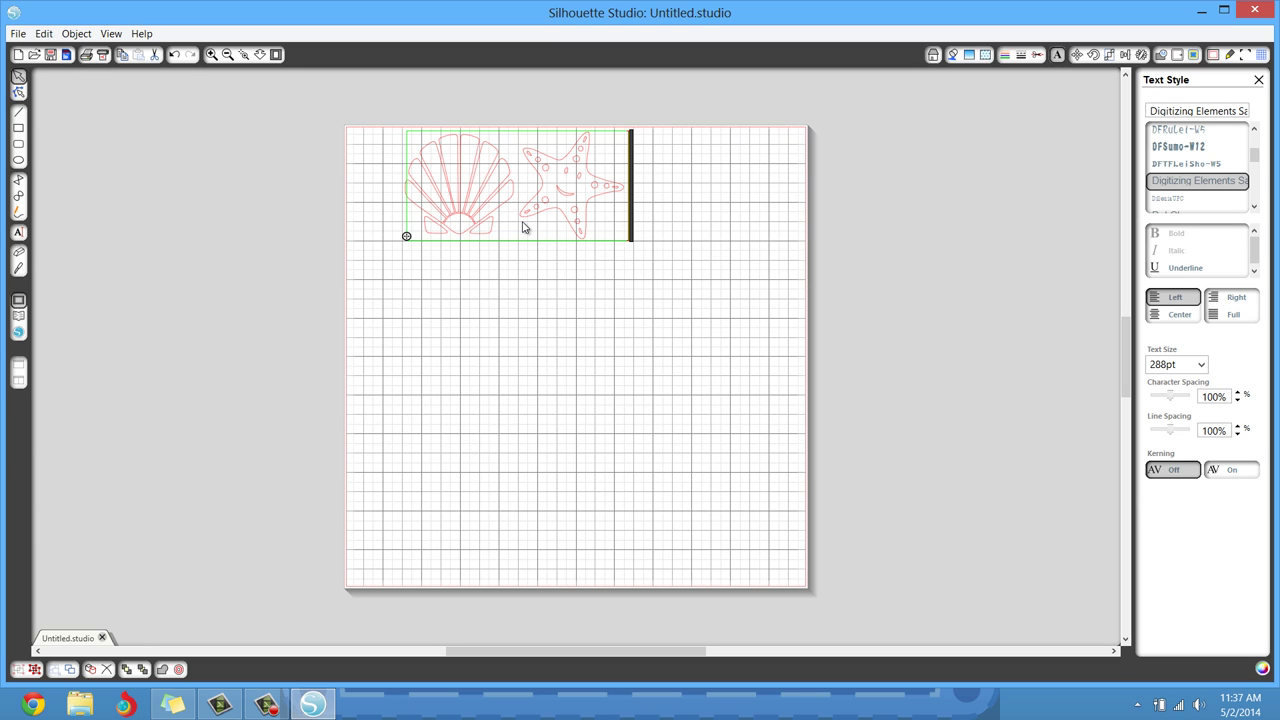
pyautogui.write('cd')
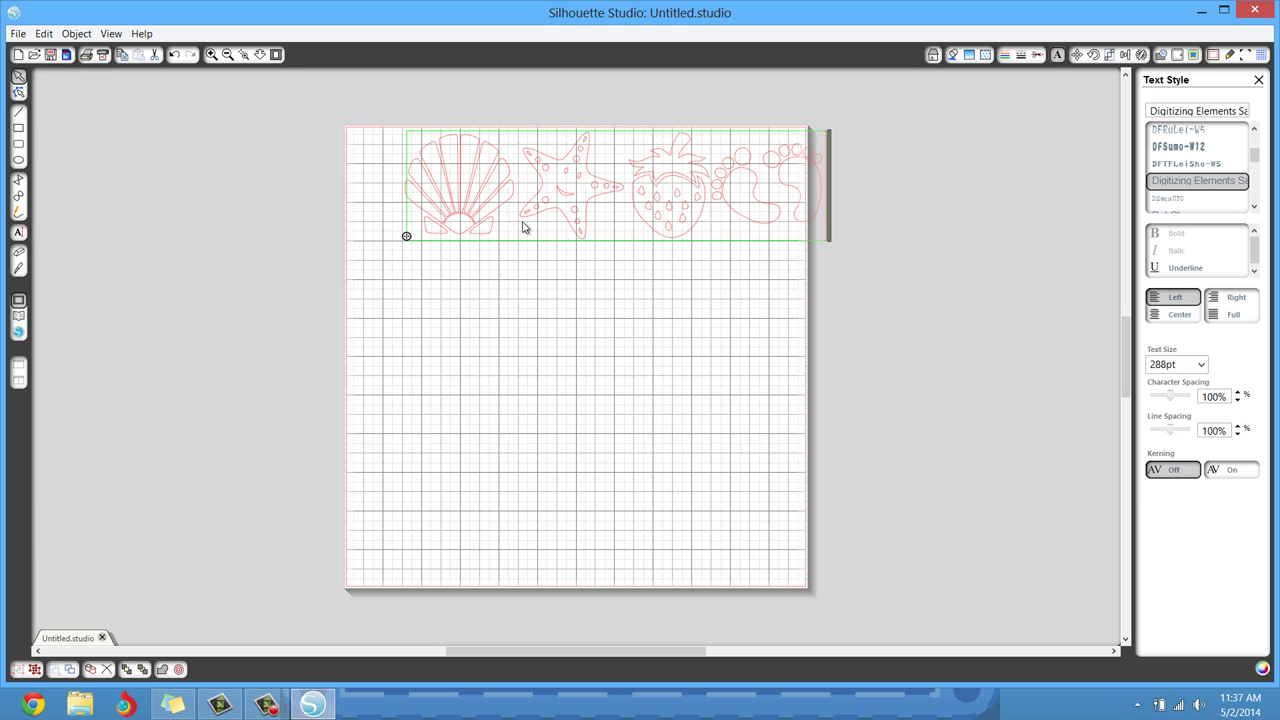
# Delete the footprints, shell and starfish characters from the text, keeping the strawberry
pyautogui.press('BackSpace')
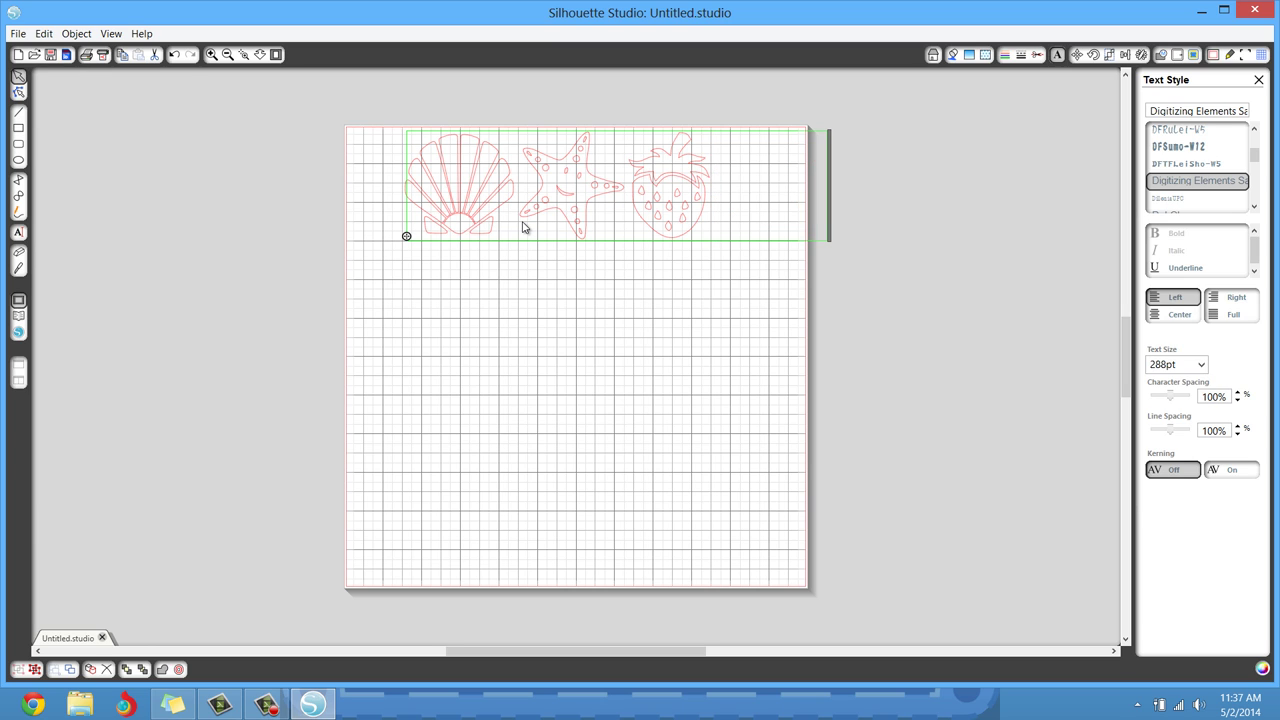
pyautogui.press('Left')
pyautogui.press('BackSpace')
pyautogui.press('BackSpace')
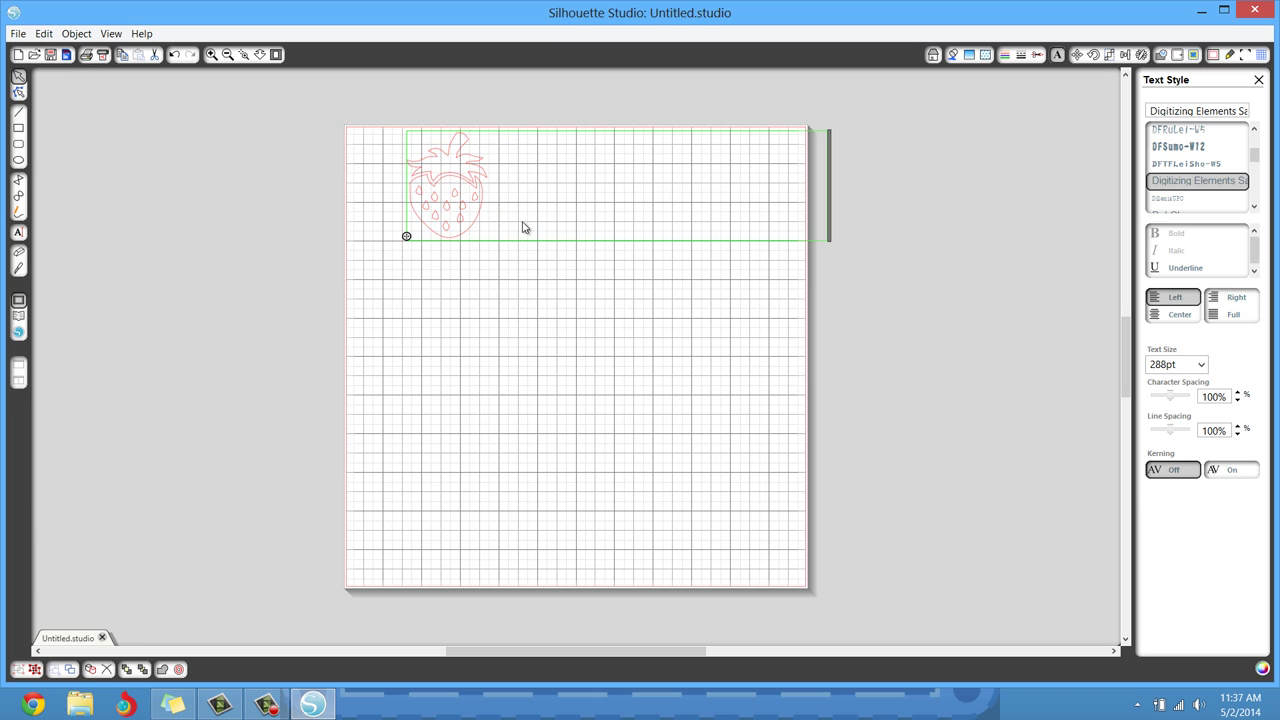
# Shift the strawberry text slightly down toward the page's left edge, and delete it from the page
pyautogui.click(502, 310)
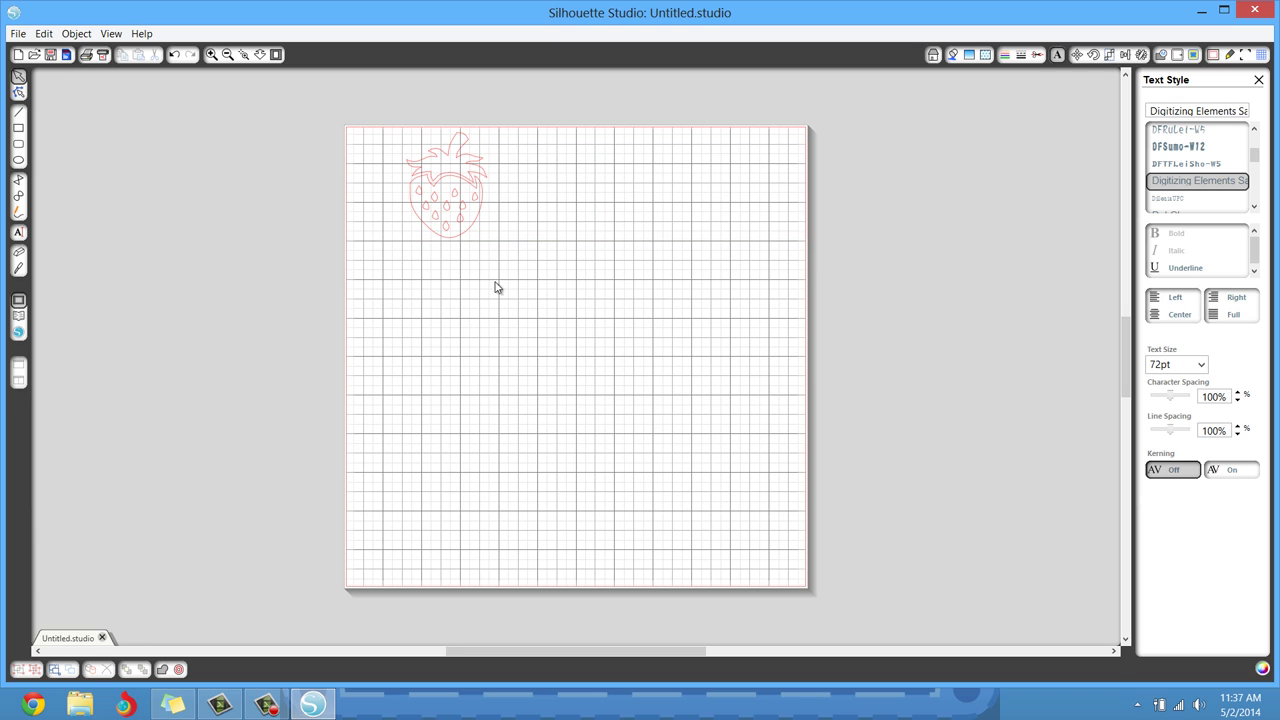
pyautogui.click(471, 231)
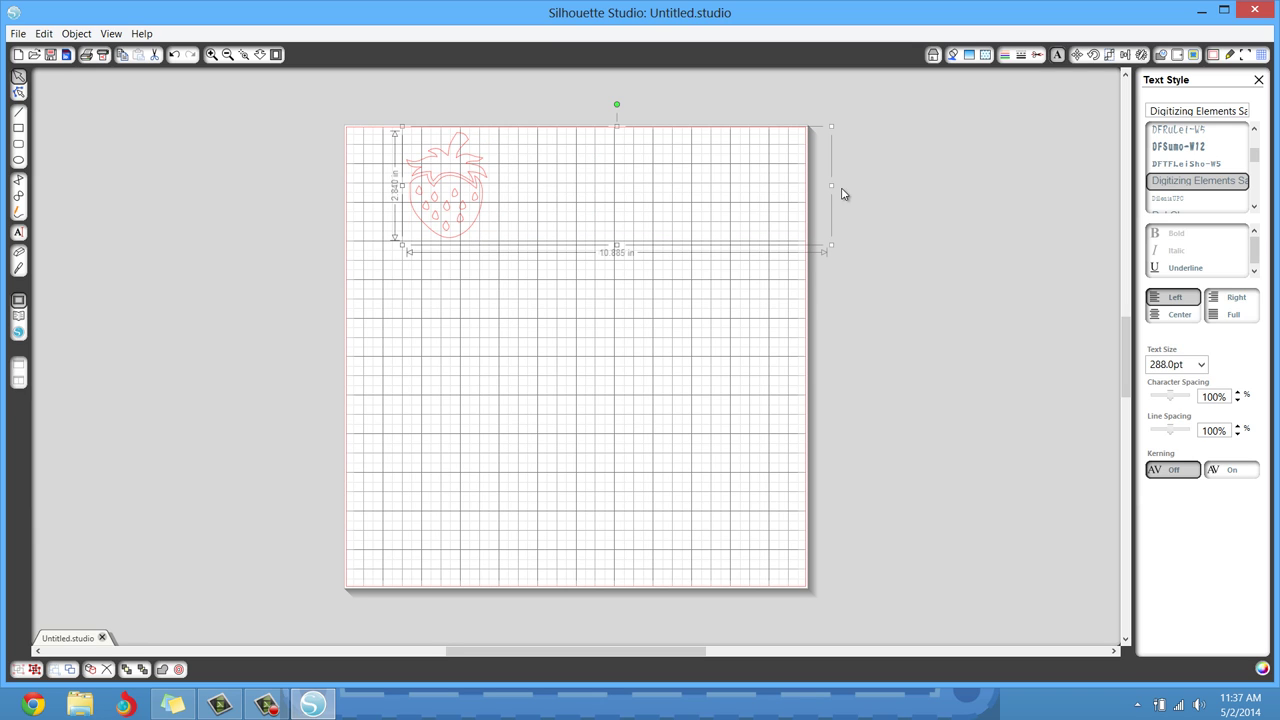
pyautogui.click(762, 265)
pyautogui.click(475, 206)
pyautogui.click(514, 205)
pyautogui.click(481, 204)
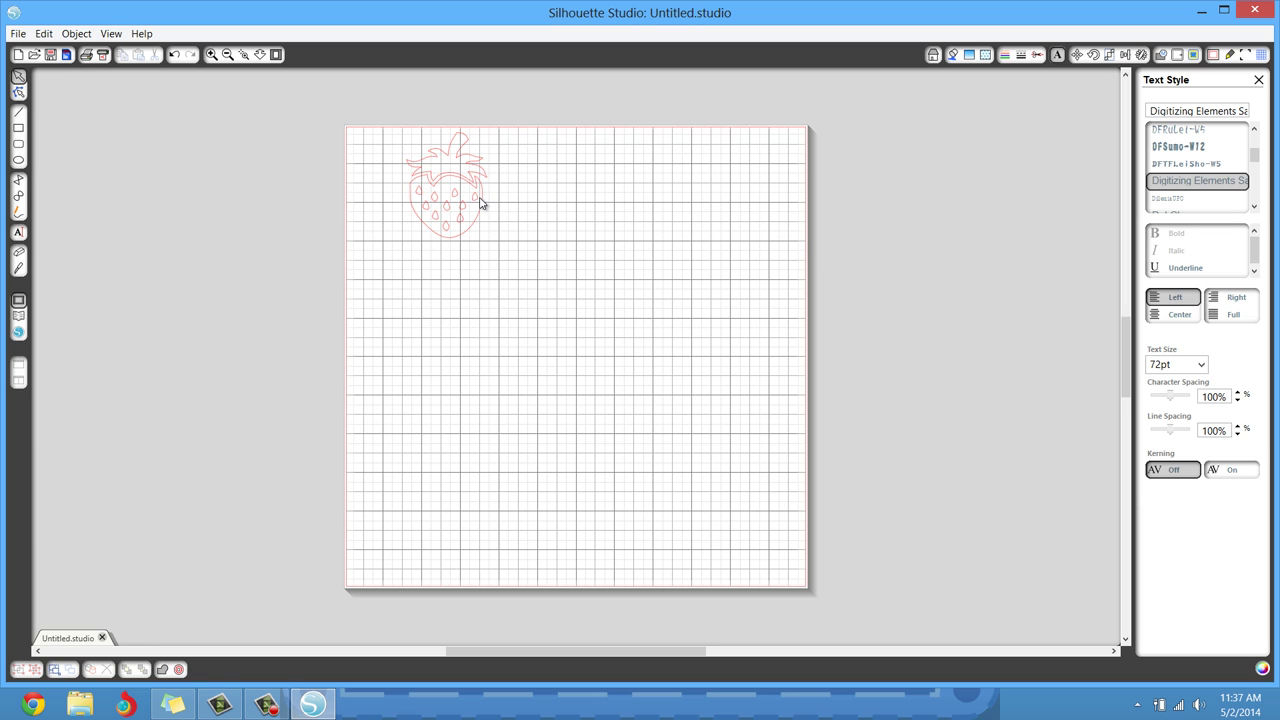
pyautogui.moveTo(481, 204); pyautogui.dragTo(439, 224)
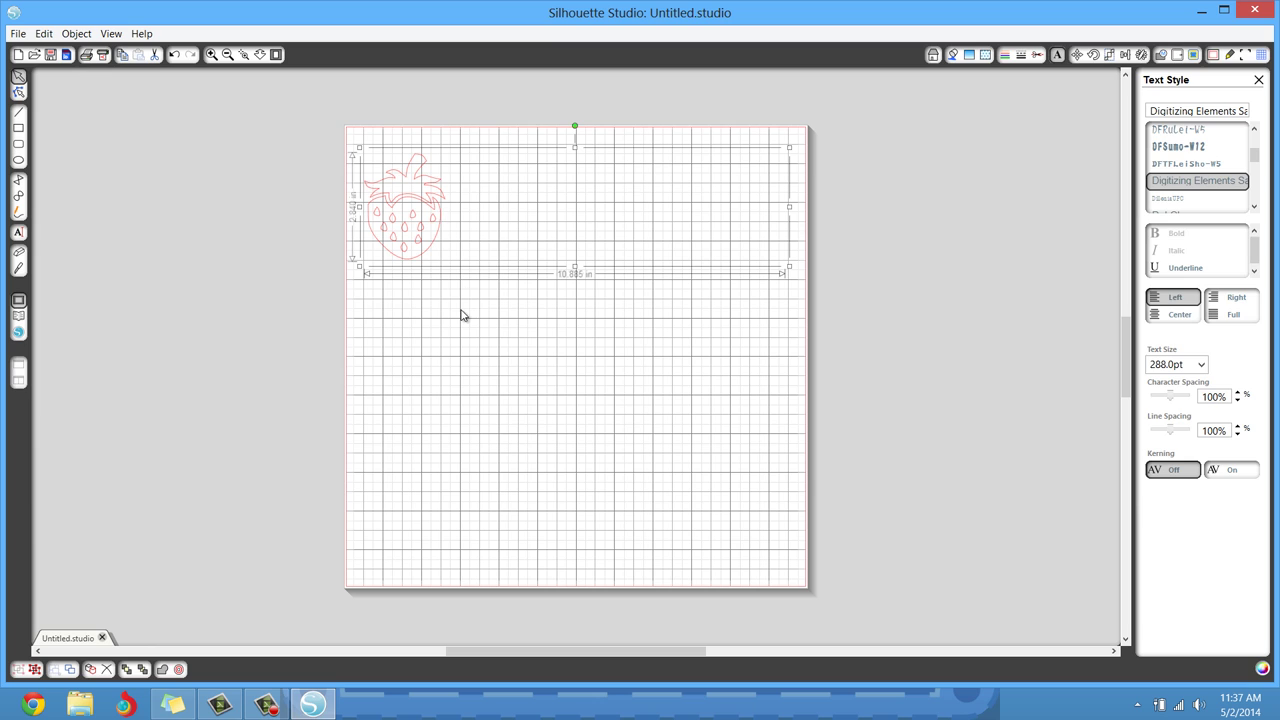
pyautogui.press('Delete')
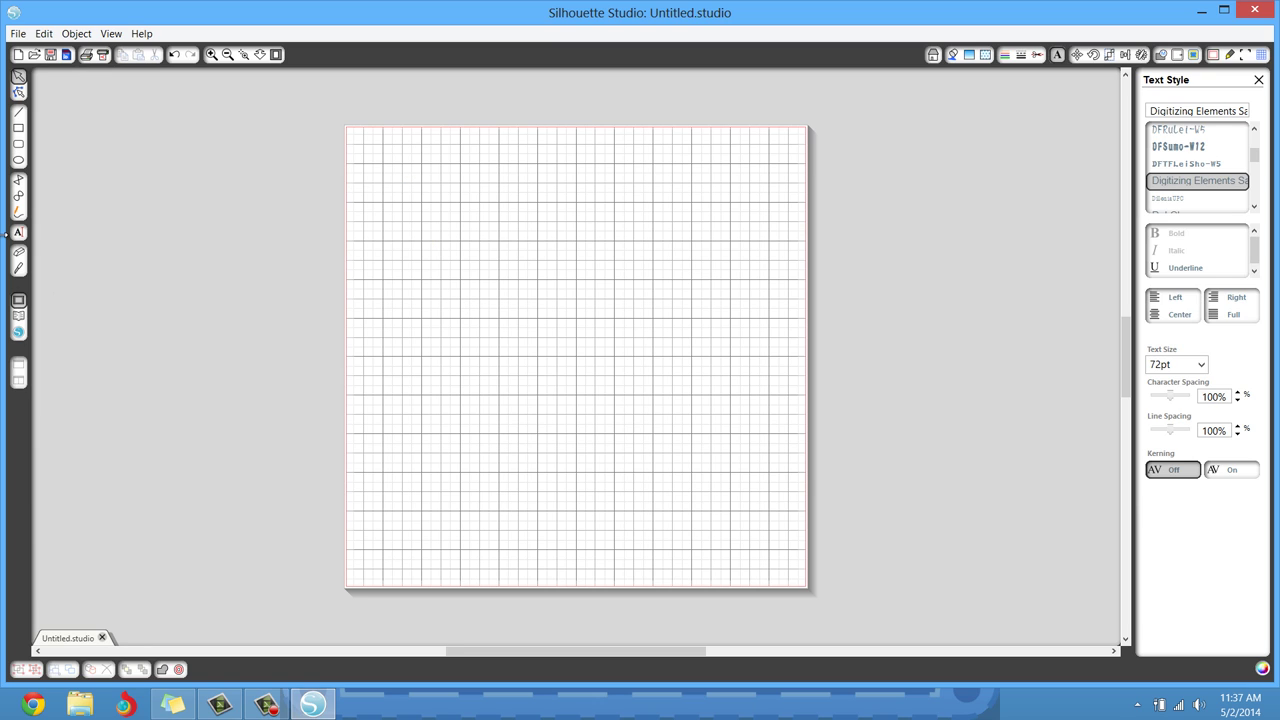
# Add a new 72 pt text object near the page's upper-left corner containing only the strawberry character
pyautogui.click(18, 233)
pyautogui.click(400, 211)
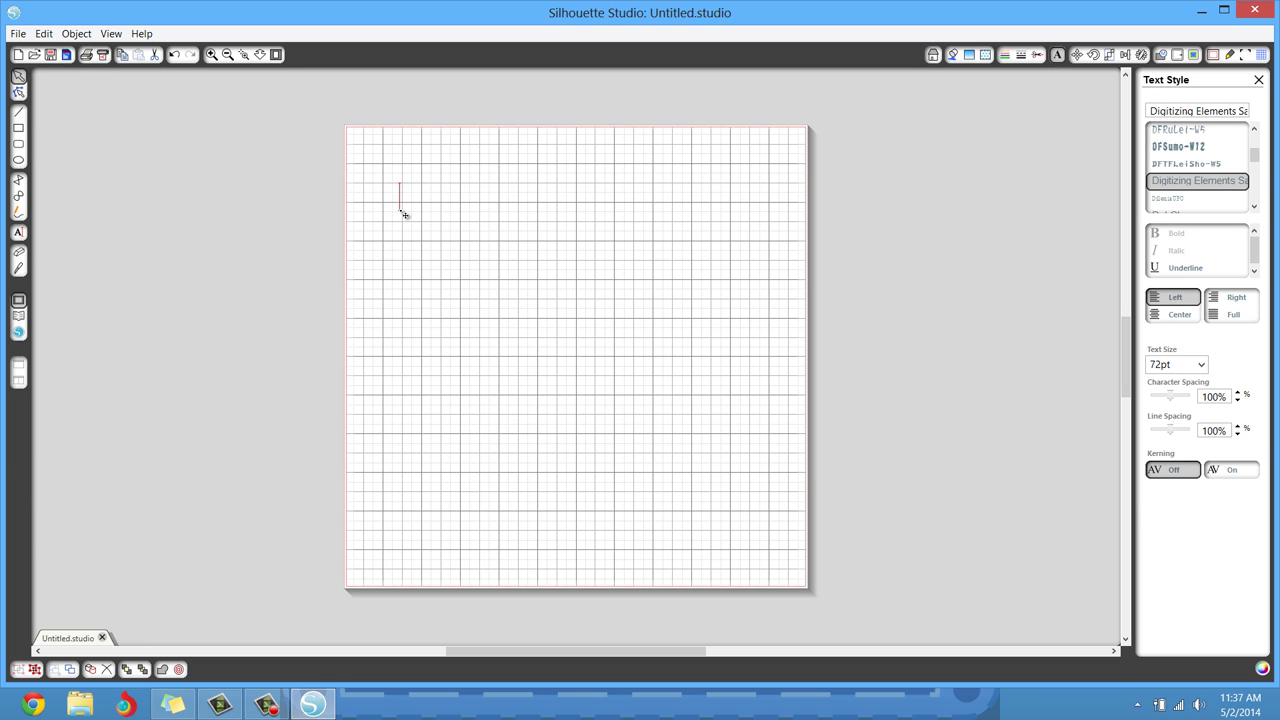
pyautogui.write('s')
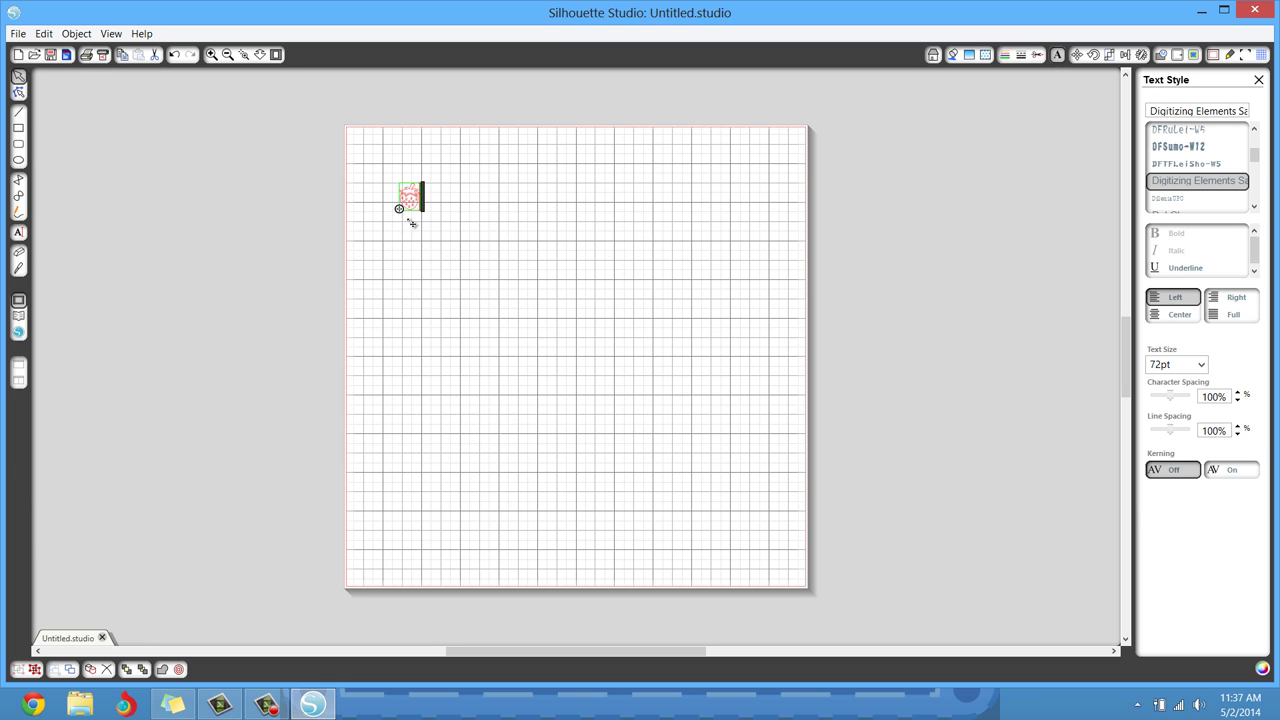
pyautogui.click(416, 246)
# Enlarge the strawberry proportionally to about 5.01 in wide
pyautogui.click(414, 205)
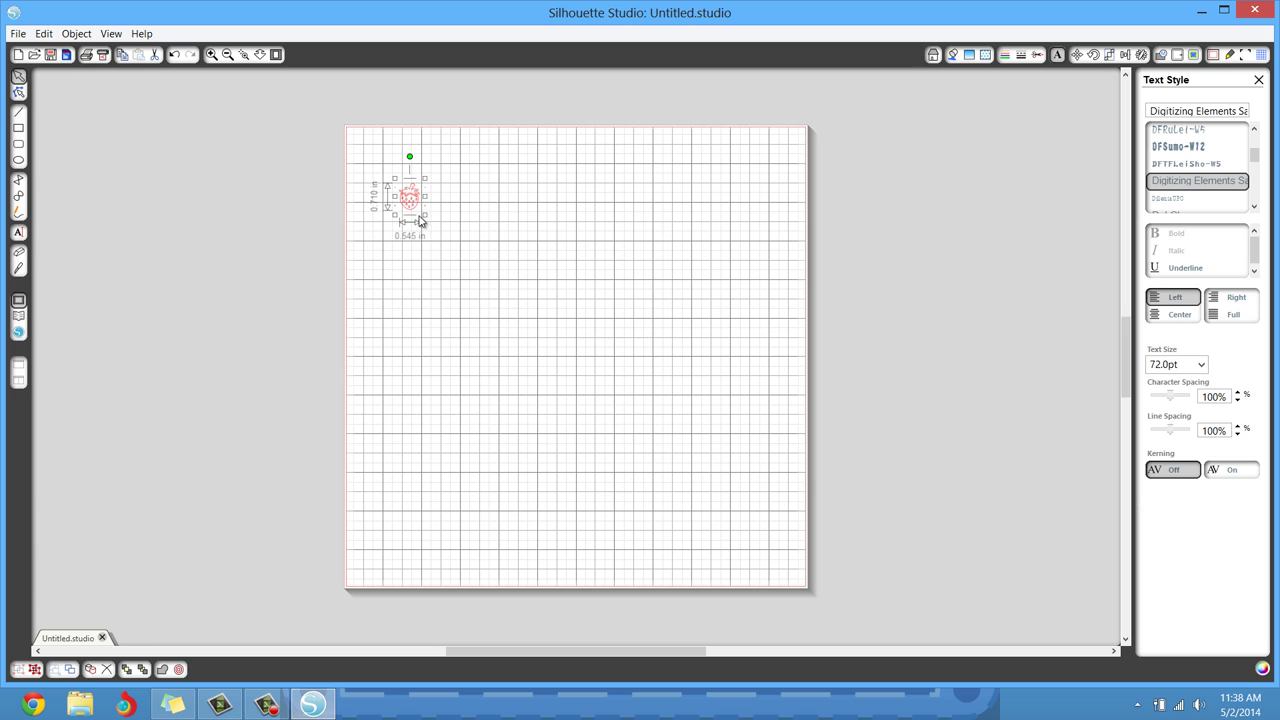
pyautogui.moveTo(424, 219); pyautogui.dragTo(587, 448)
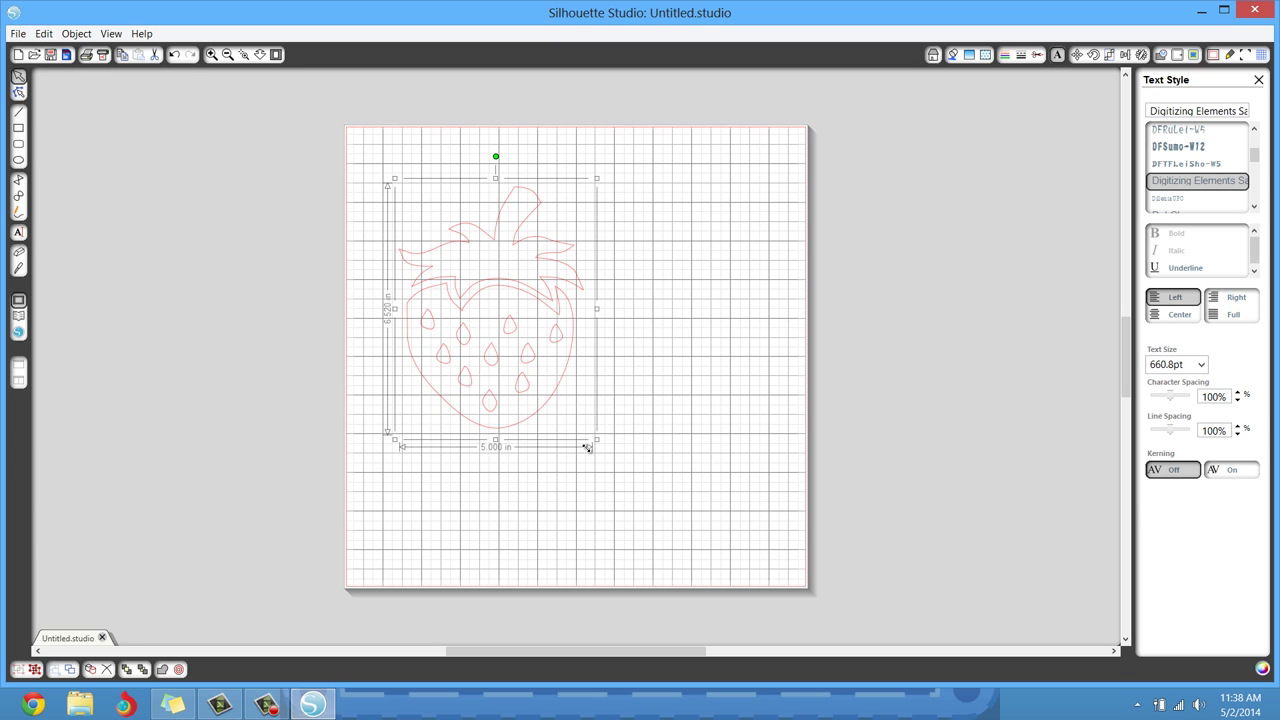
pyautogui.moveTo(587, 448); pyautogui.dragTo(588, 448)
# Move the enlarged strawberry into the page's upper-left corner and deselect it
pyautogui.click(655, 363)
pyautogui.click(575, 350)
pyautogui.moveTo(543, 291); pyautogui.dragTo(493, 236)
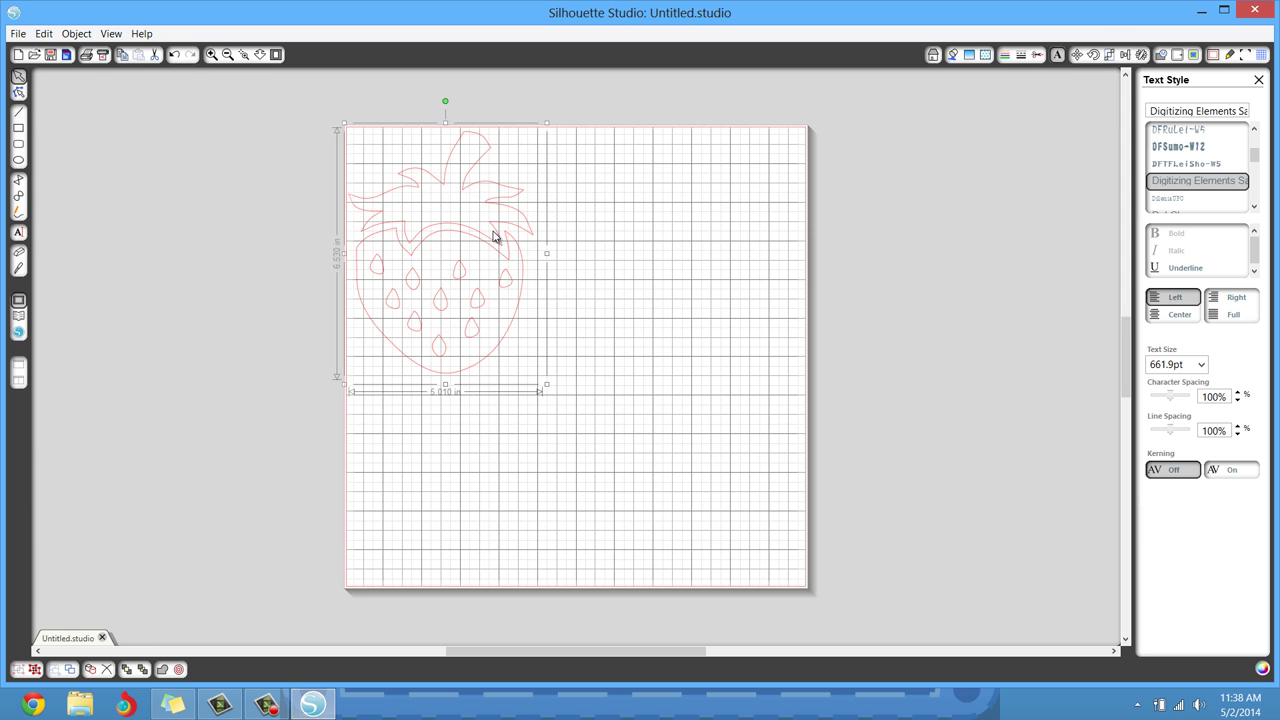
pyautogui.click(615, 250)
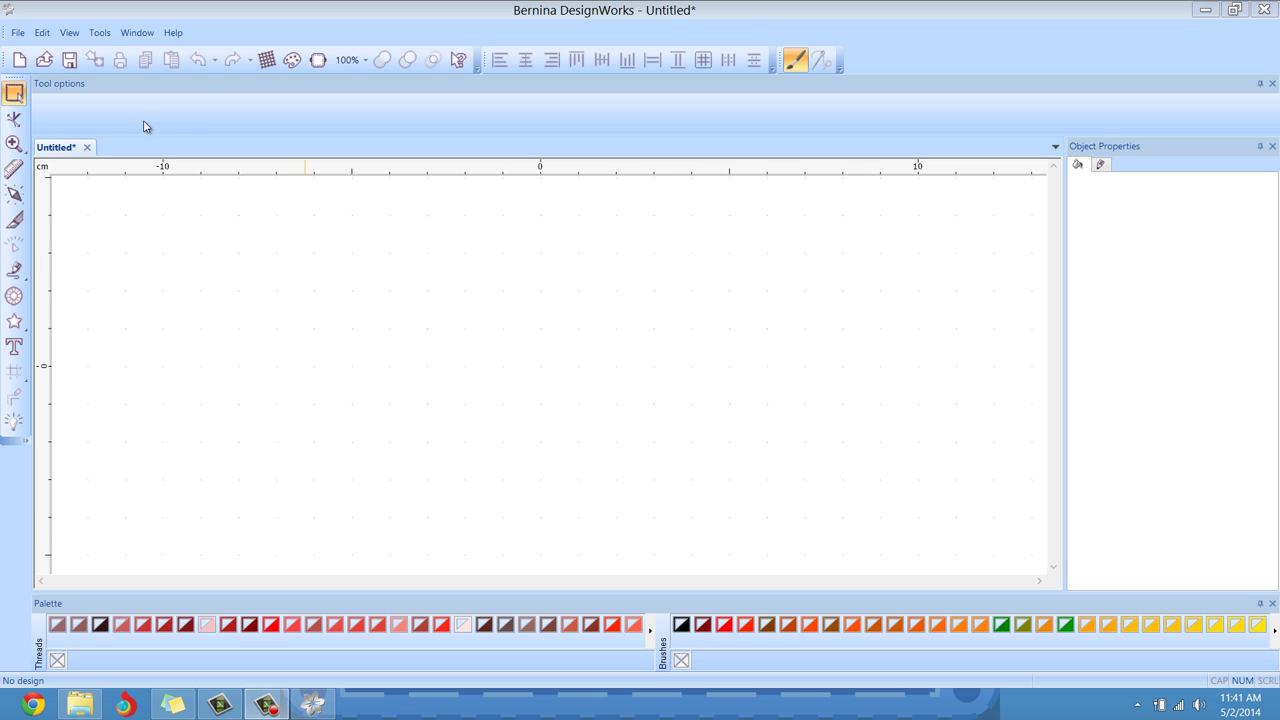
# In Bernina DesignWorks, open Insert Symbol and choose the Digitizing Elements Sample font
pyautogui.click(99, 33)
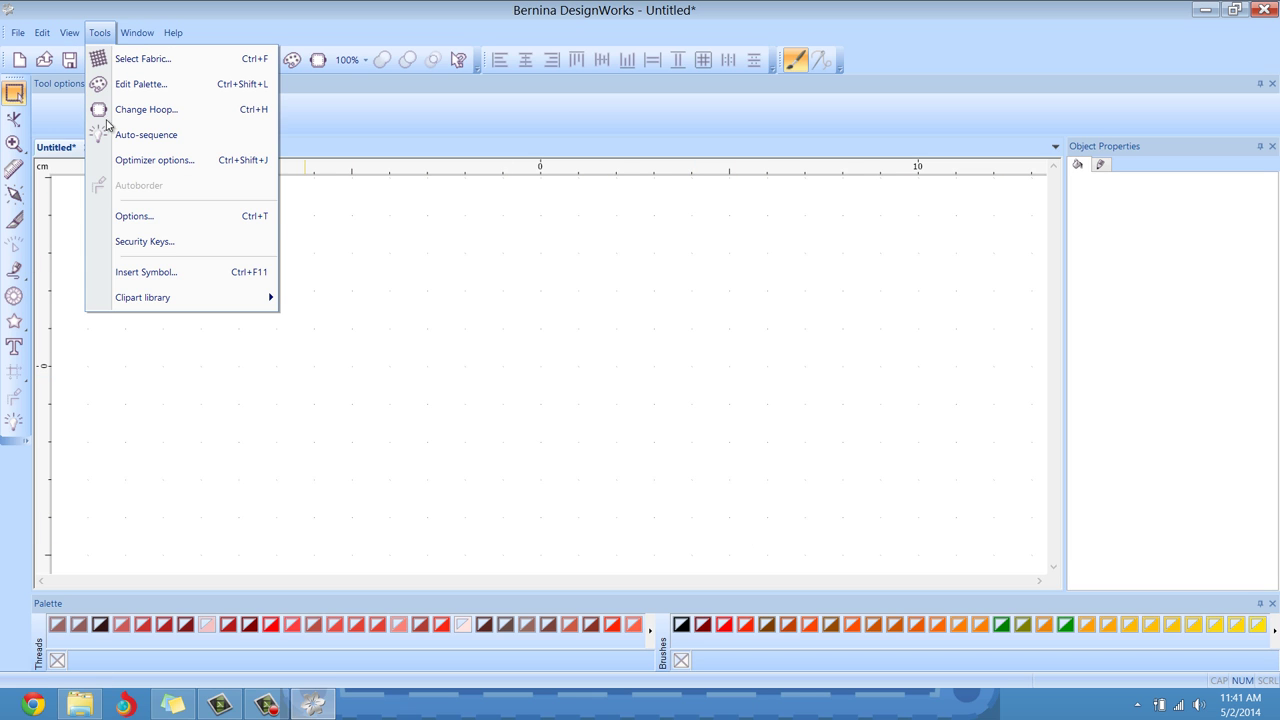
pyautogui.click(152, 282)
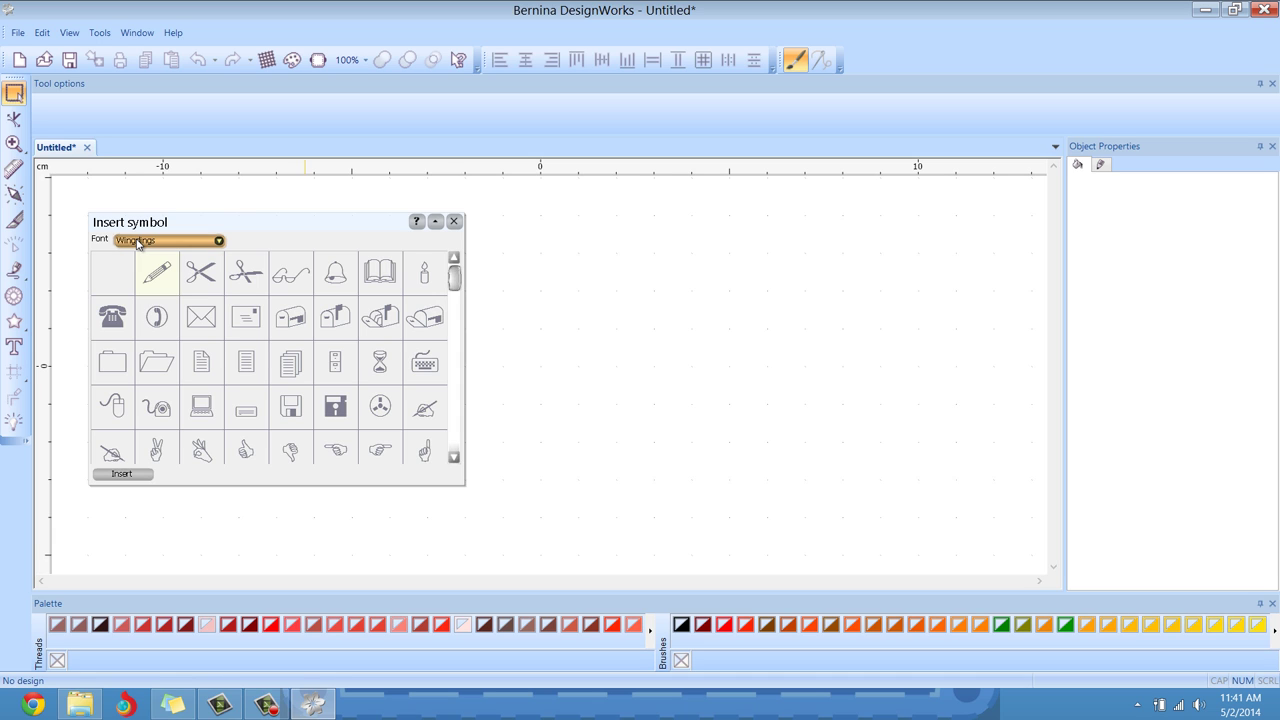
pyautogui.click(138, 245)
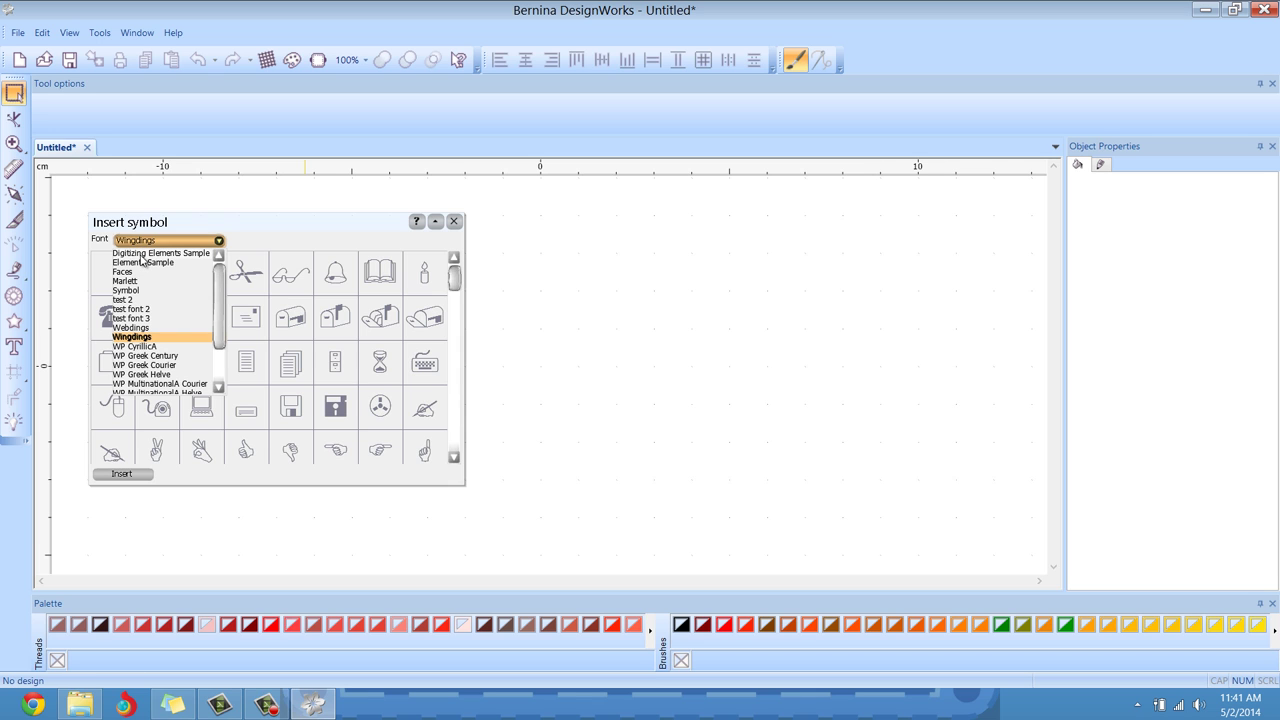
pyautogui.click(141, 255)
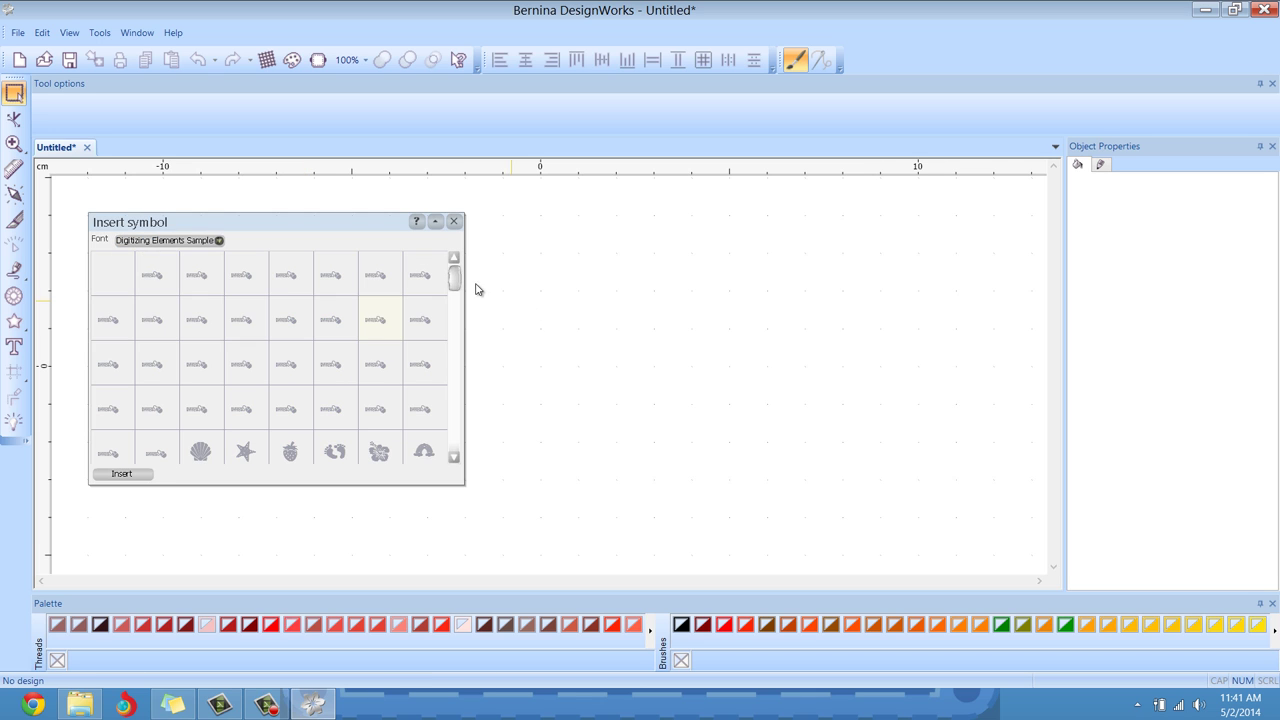
# Insert the hibiscus flower symbol at about 13.7 cm wide by 16.9 cm high and close the symbol dialog
pyautogui.moveTo(455, 279); pyautogui.dragTo(457, 298)
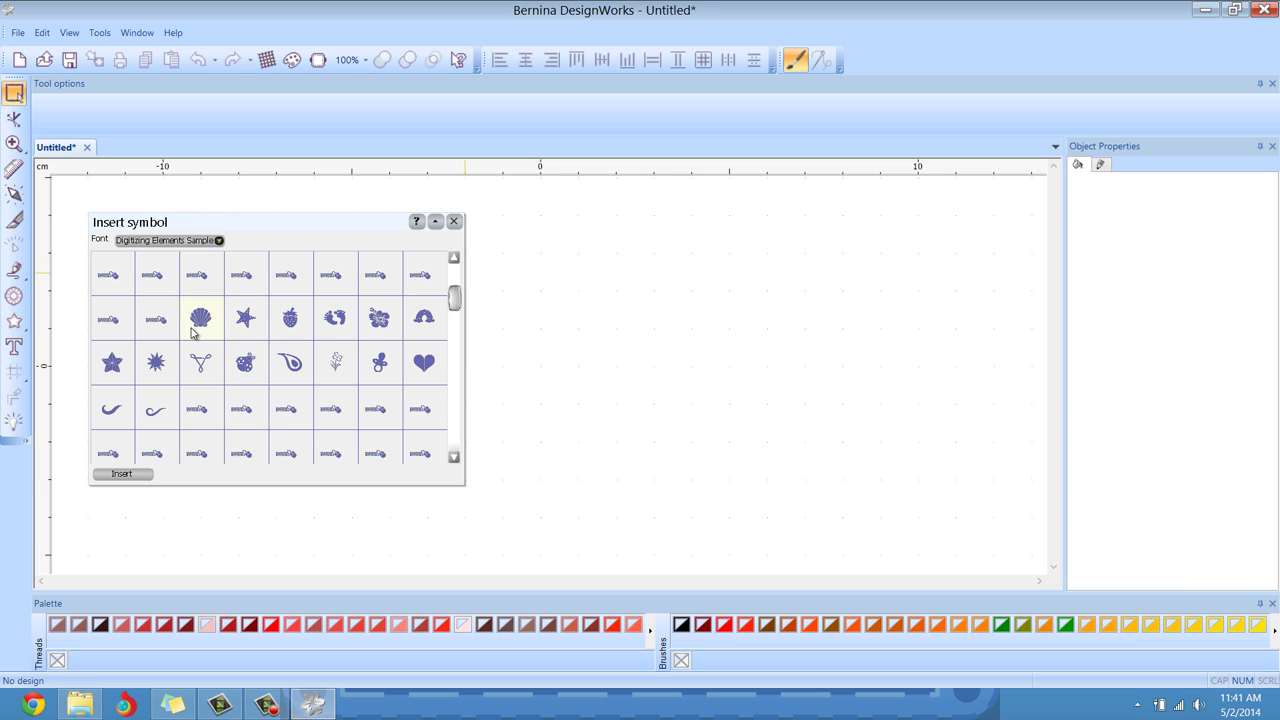
pyautogui.click(381, 325)
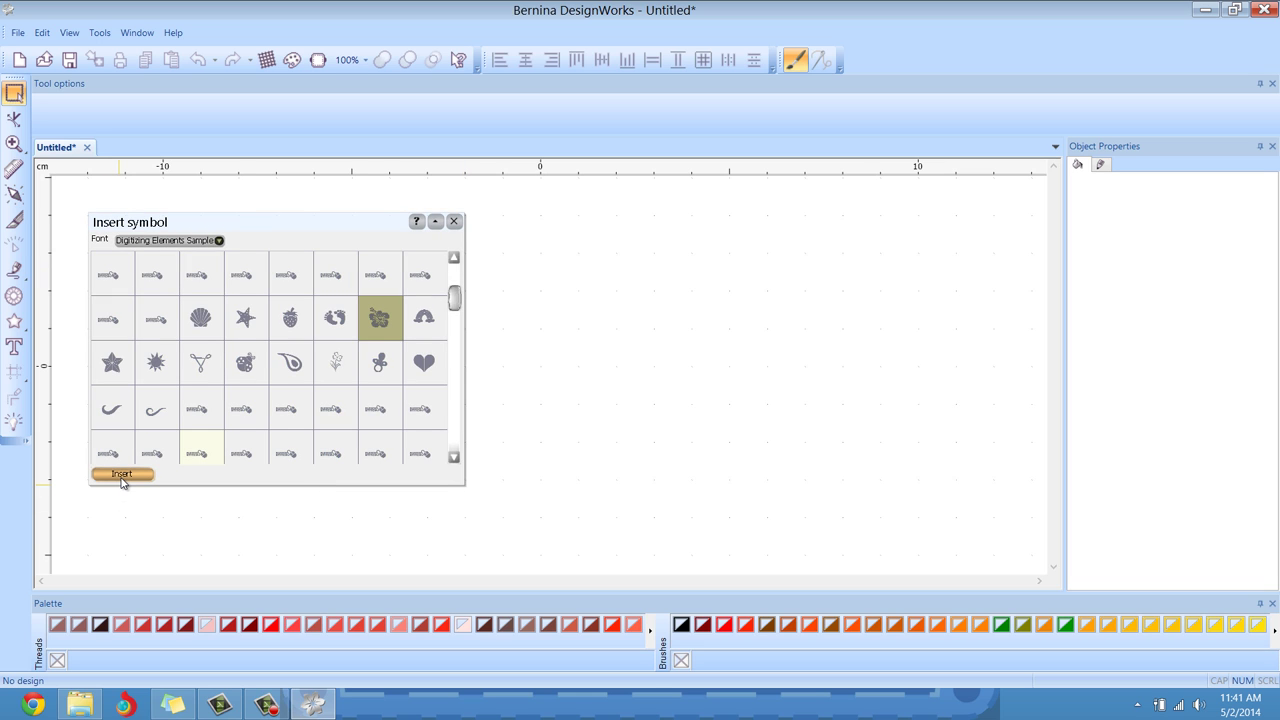
pyautogui.click(122, 475)
pyautogui.click(174, 217)
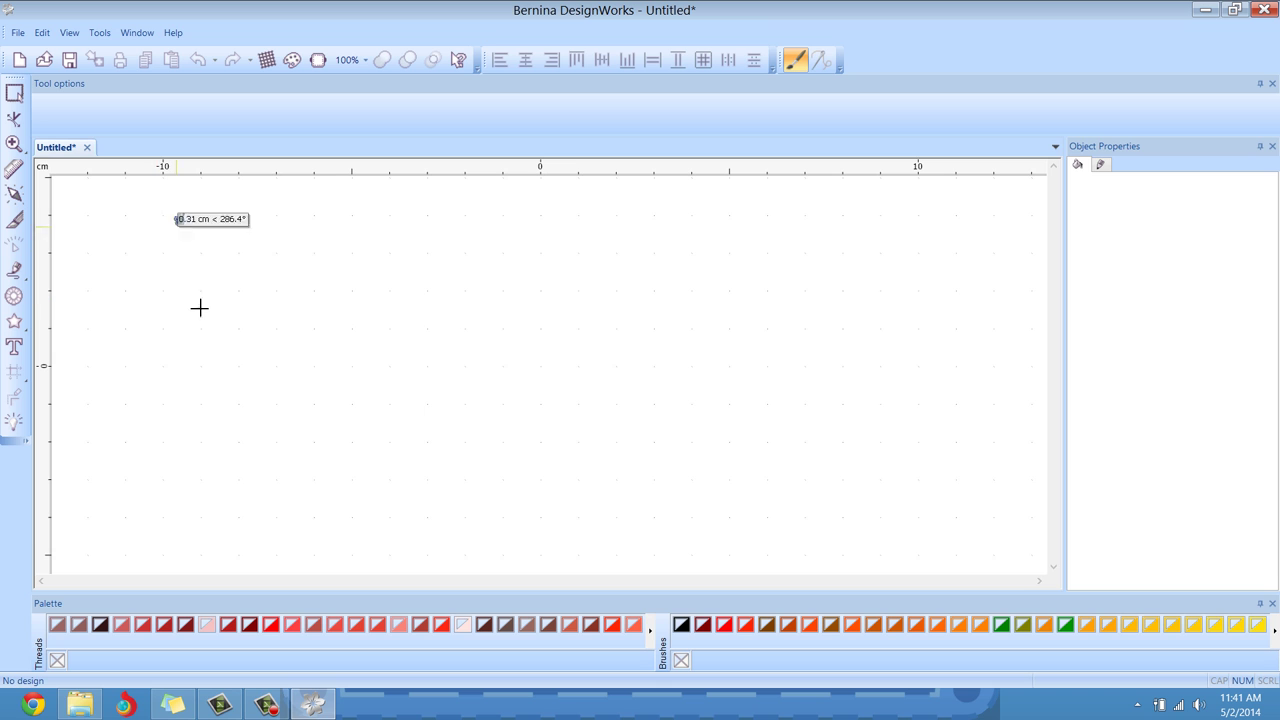
pyautogui.click(582, 542)
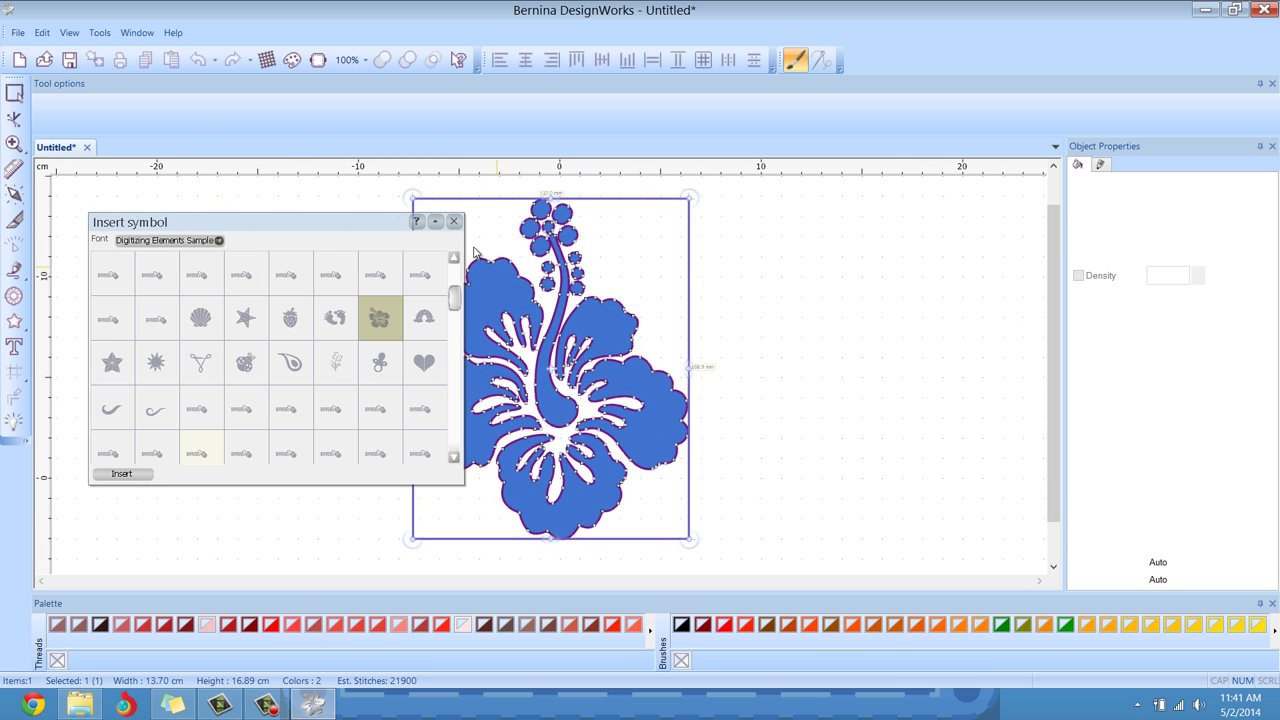
pyautogui.click(455, 222)
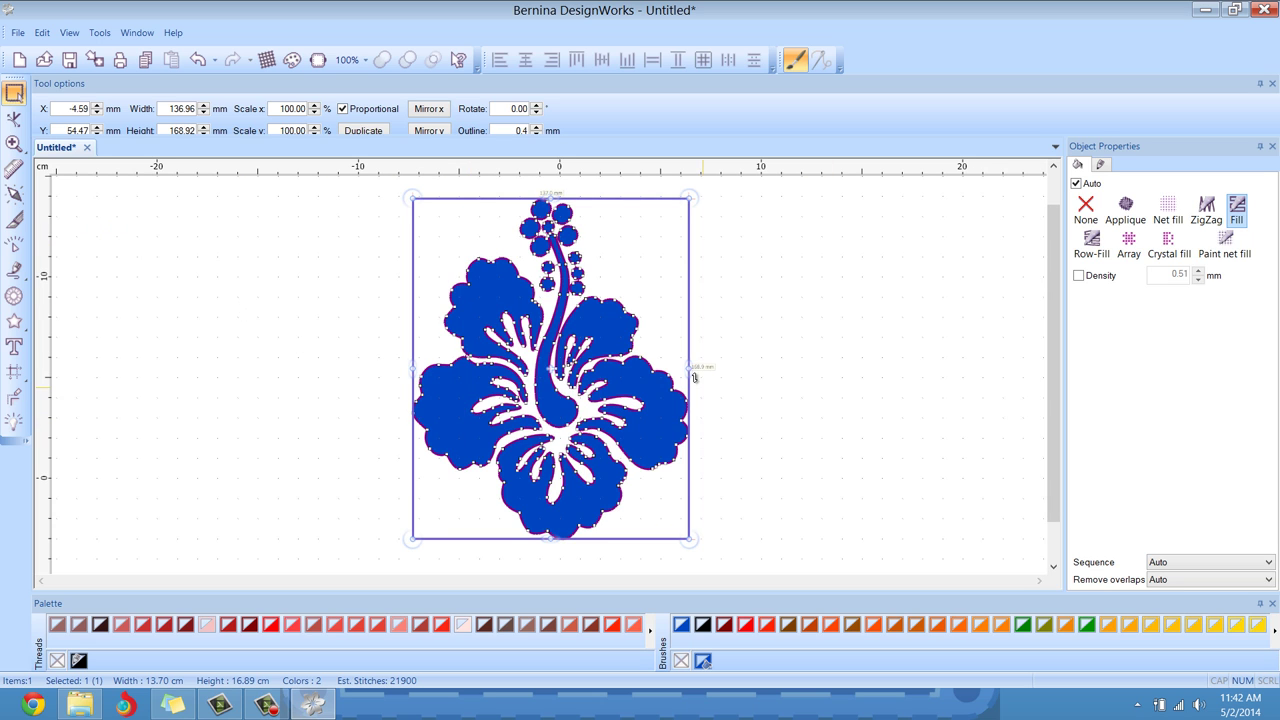
# Change the hibiscus flower's outline stitch type to Cutwork, deselect the flower to view it, and reselect it
pyautogui.click(755, 395)
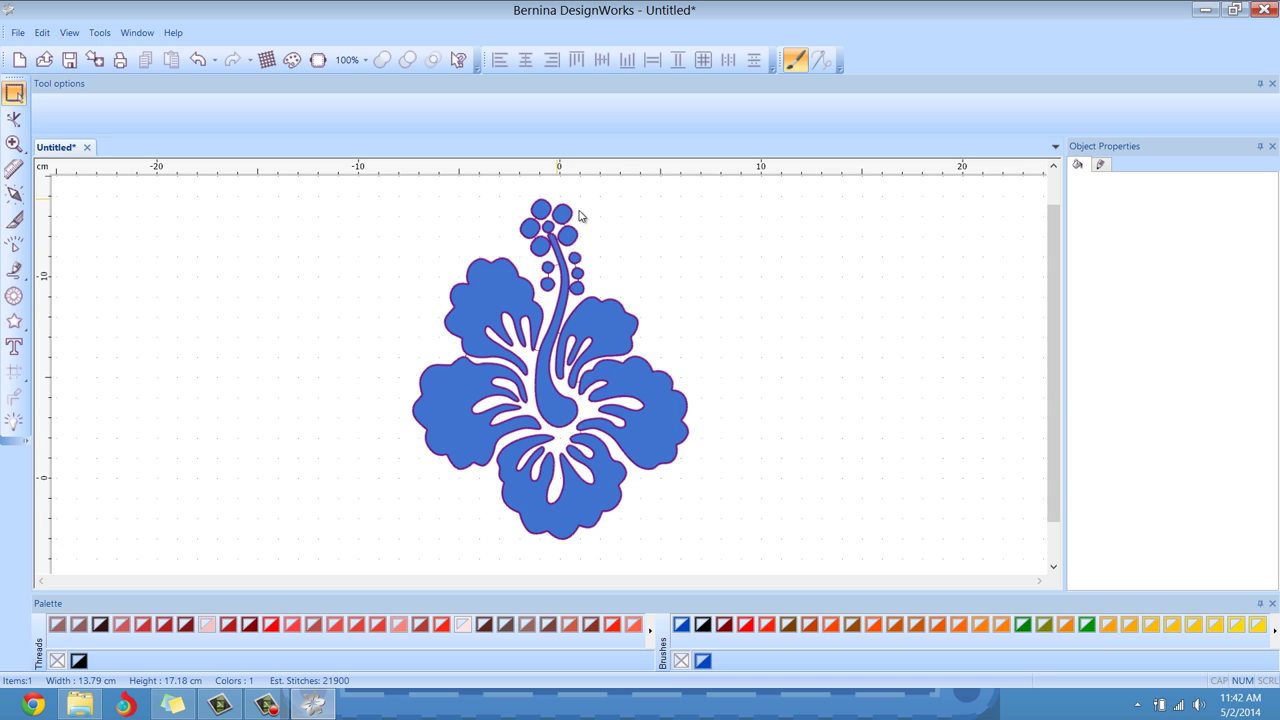
pyautogui.click(617, 305)
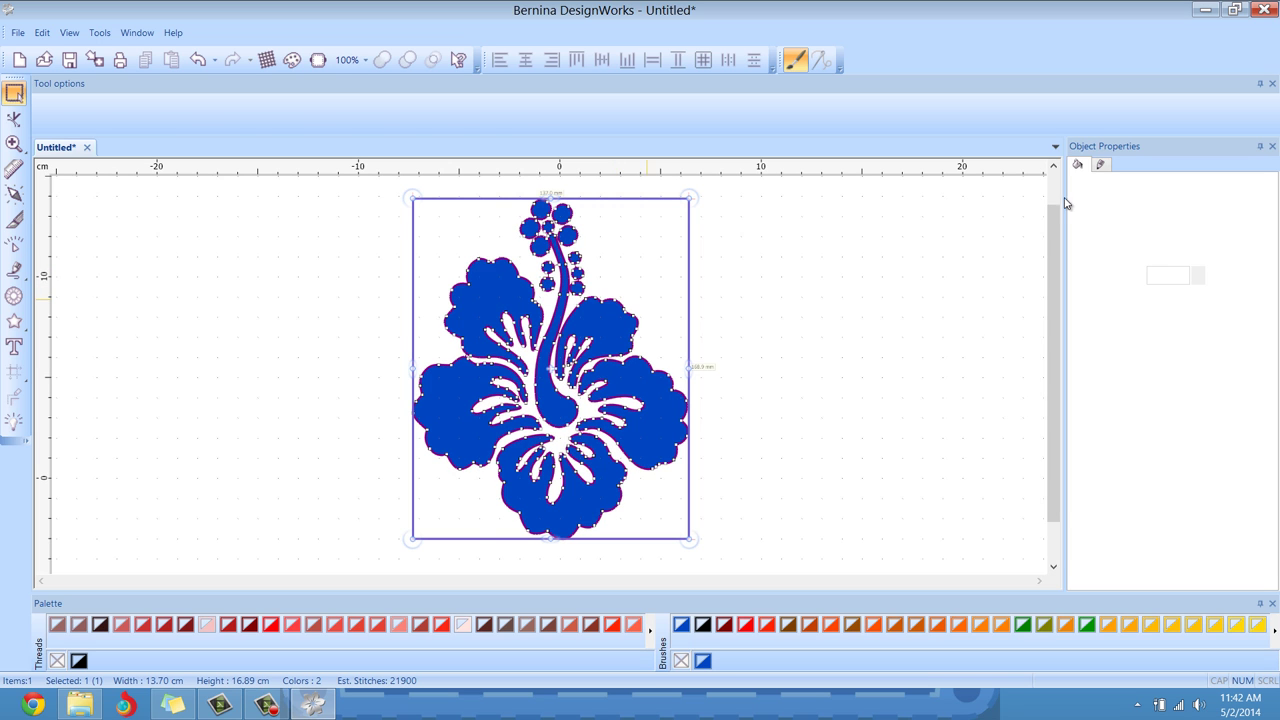
pyautogui.click(1101, 165)
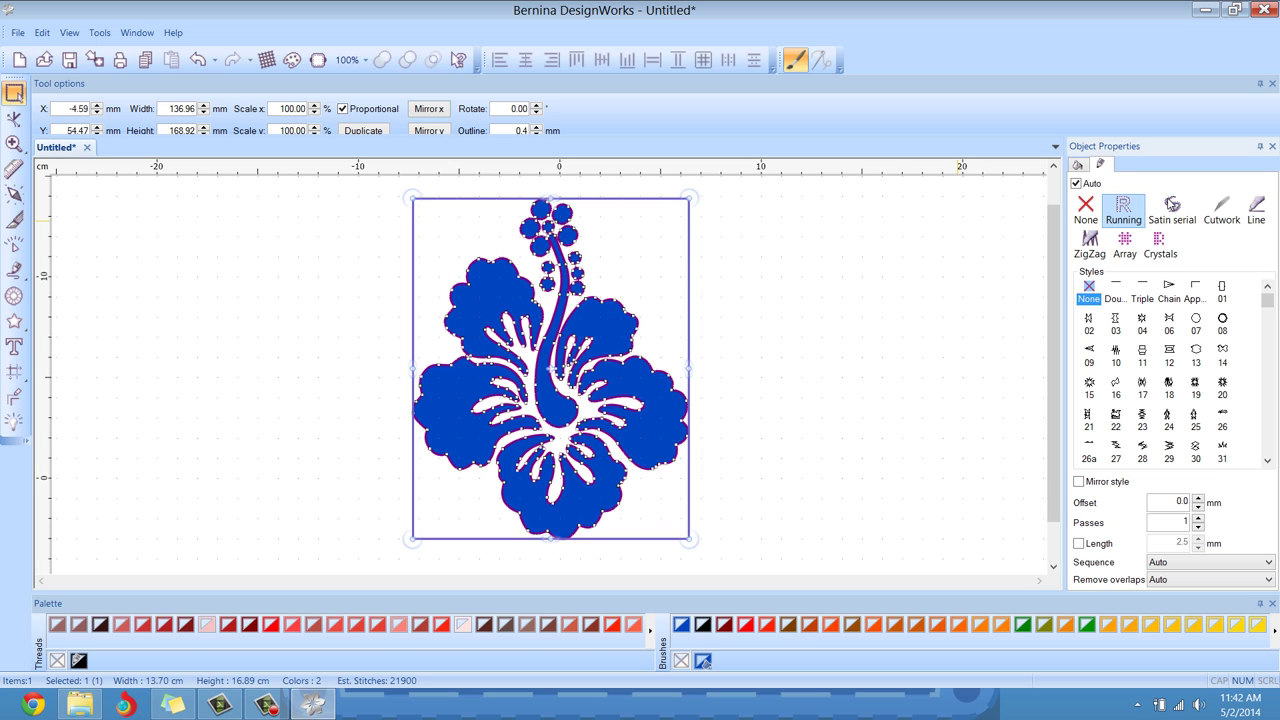
pyautogui.click(1222, 214)
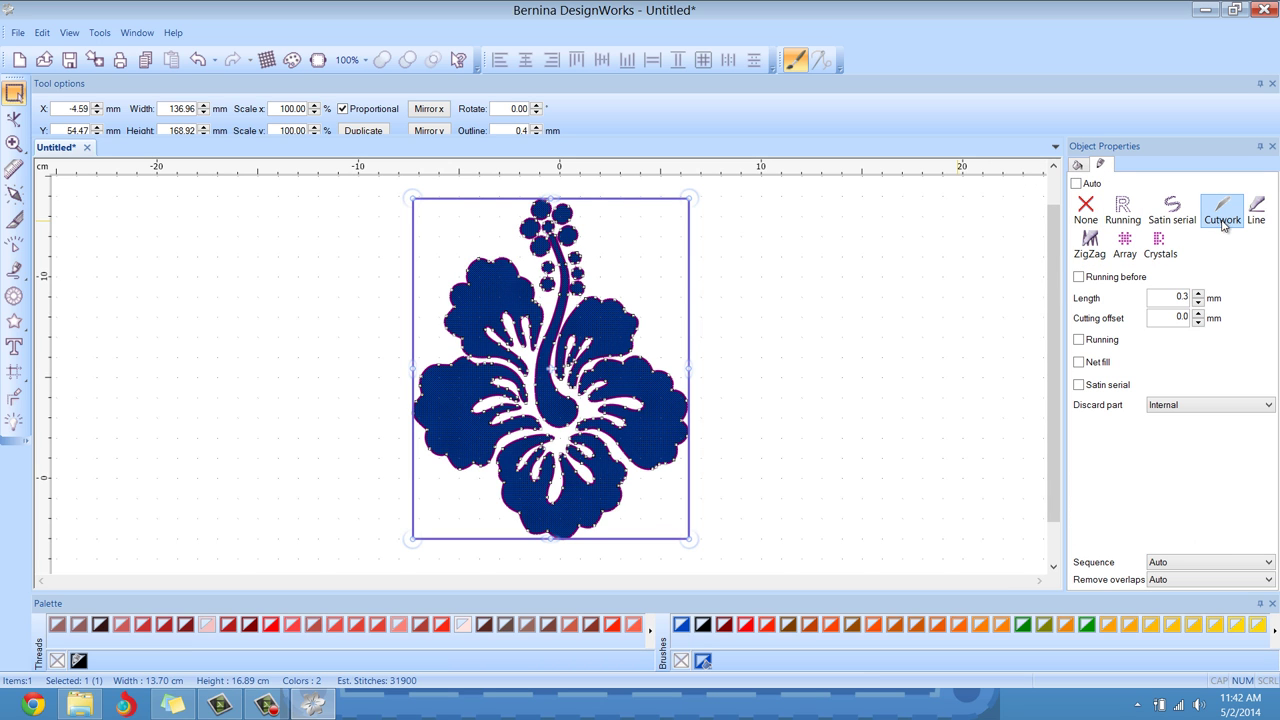
pyautogui.click(843, 397)
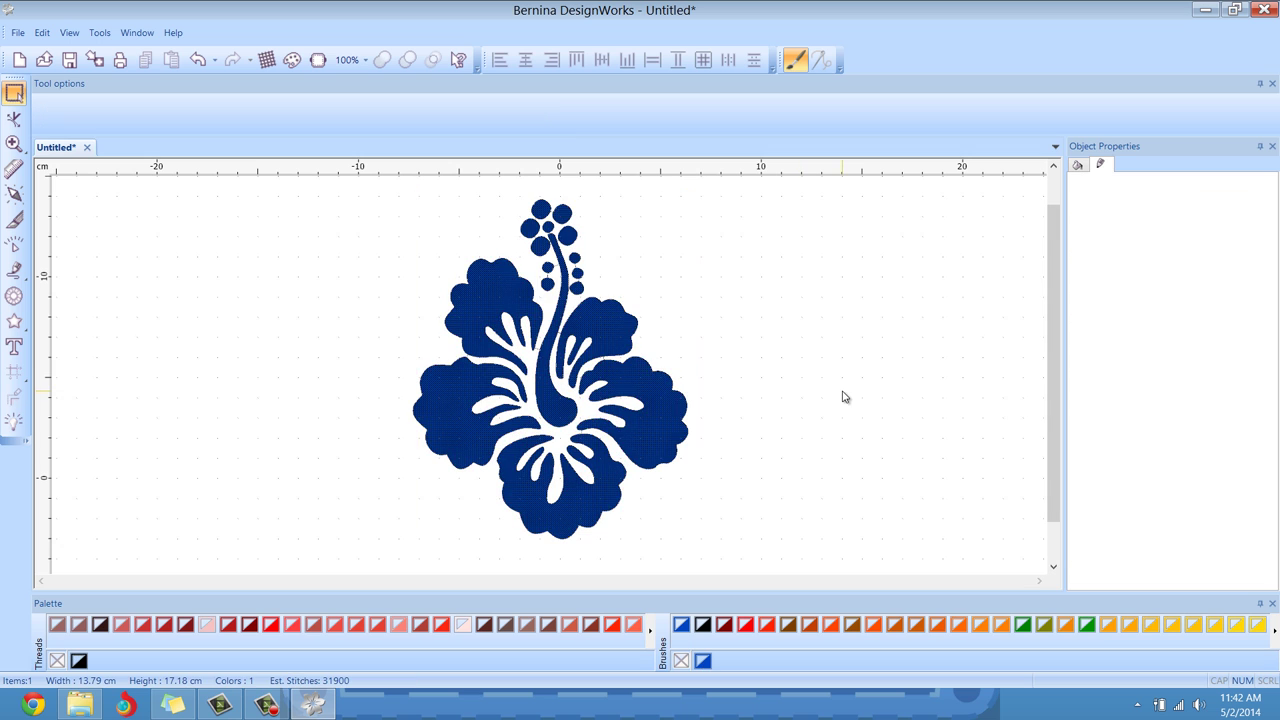
pyautogui.click(632, 342)
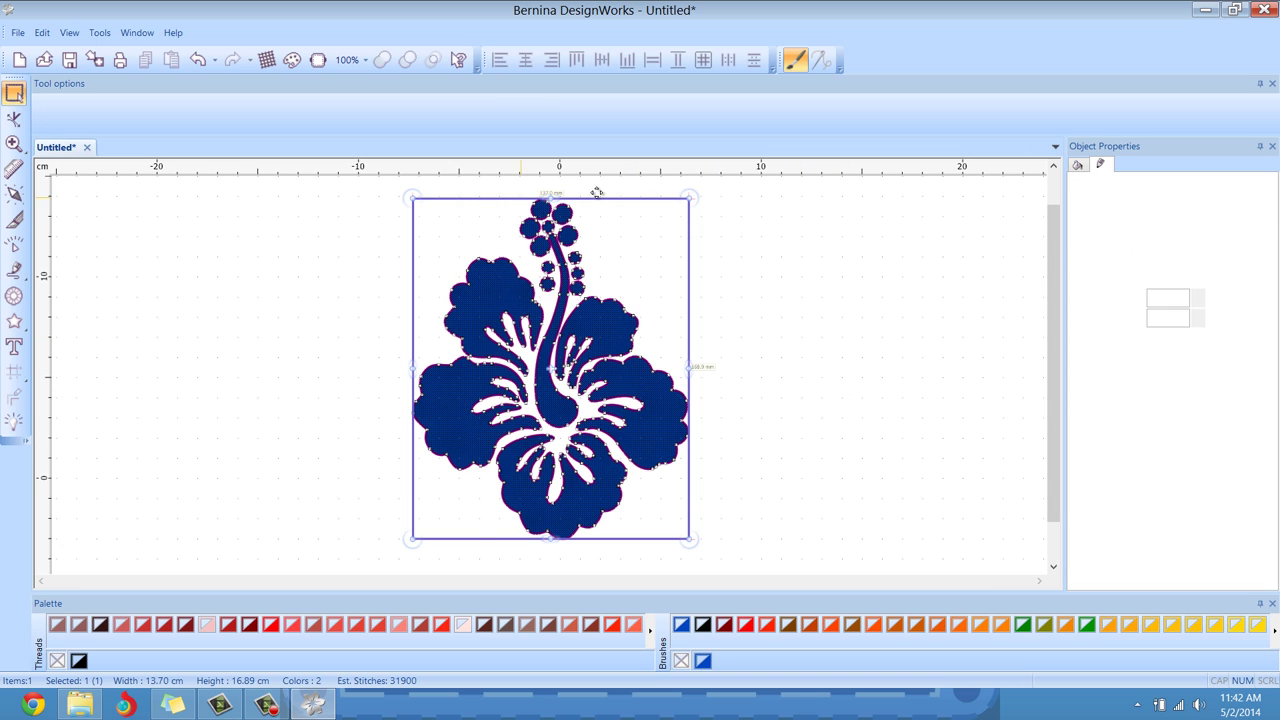